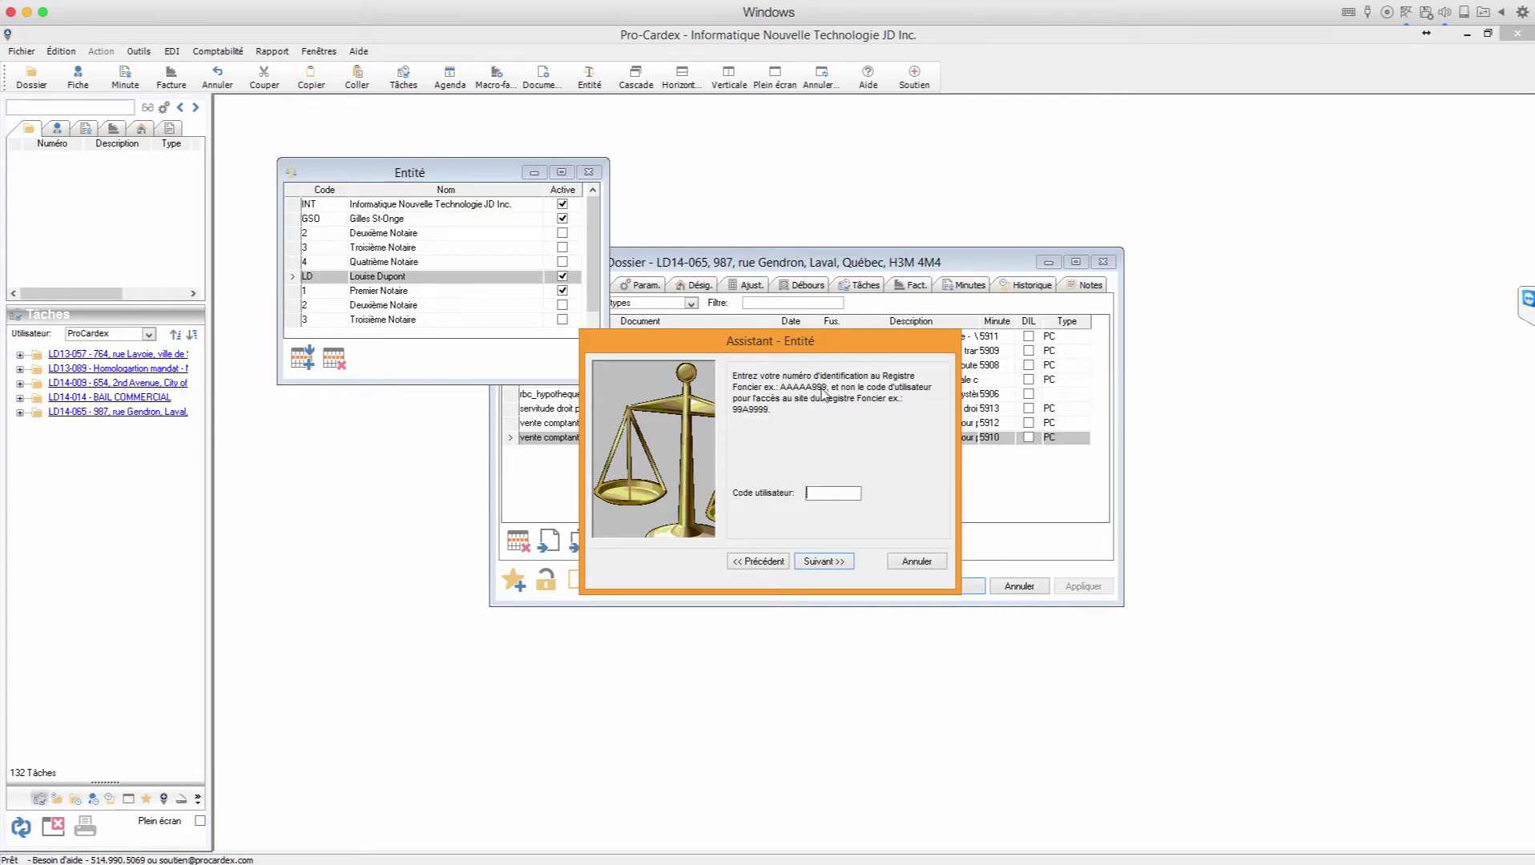
Step: Finish the entity assistant, close the entity list, and reveal the hidden tray icons
left_click(847, 563)
left_click(849, 563)
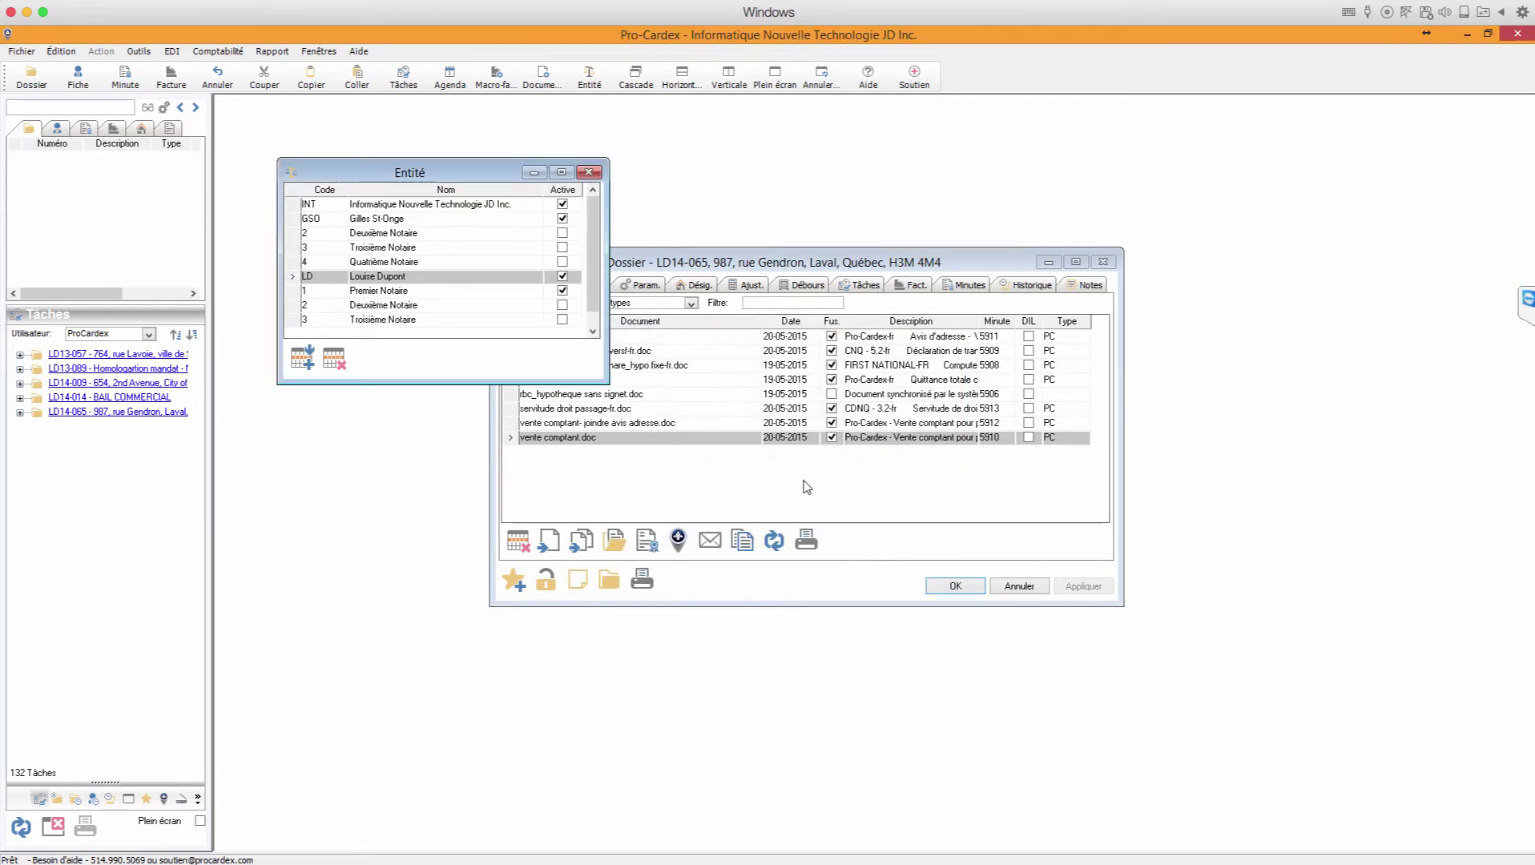
left_click(590, 173)
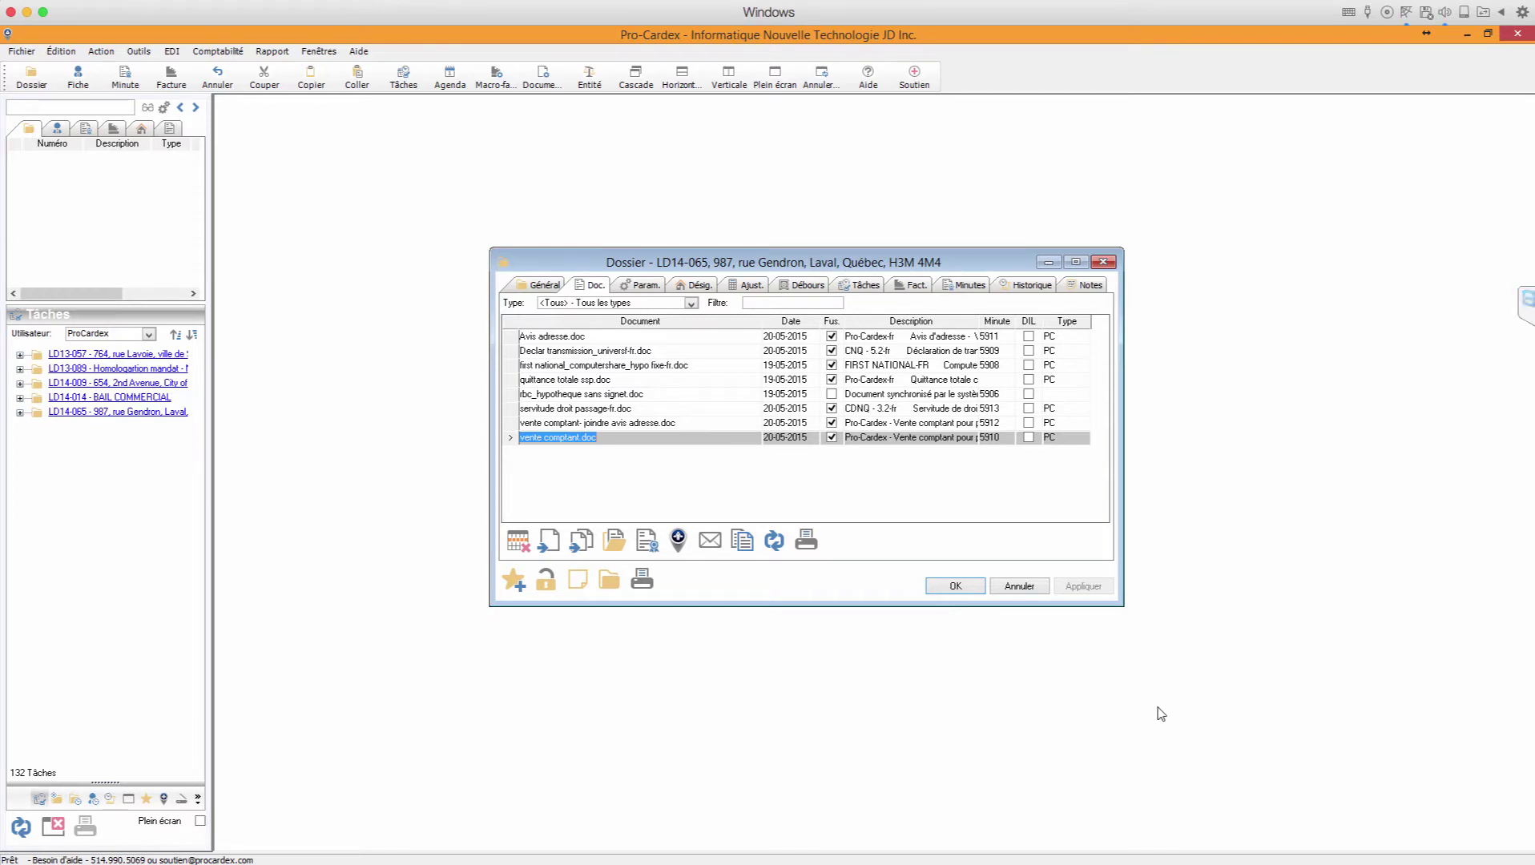
left_click(1387, 842)
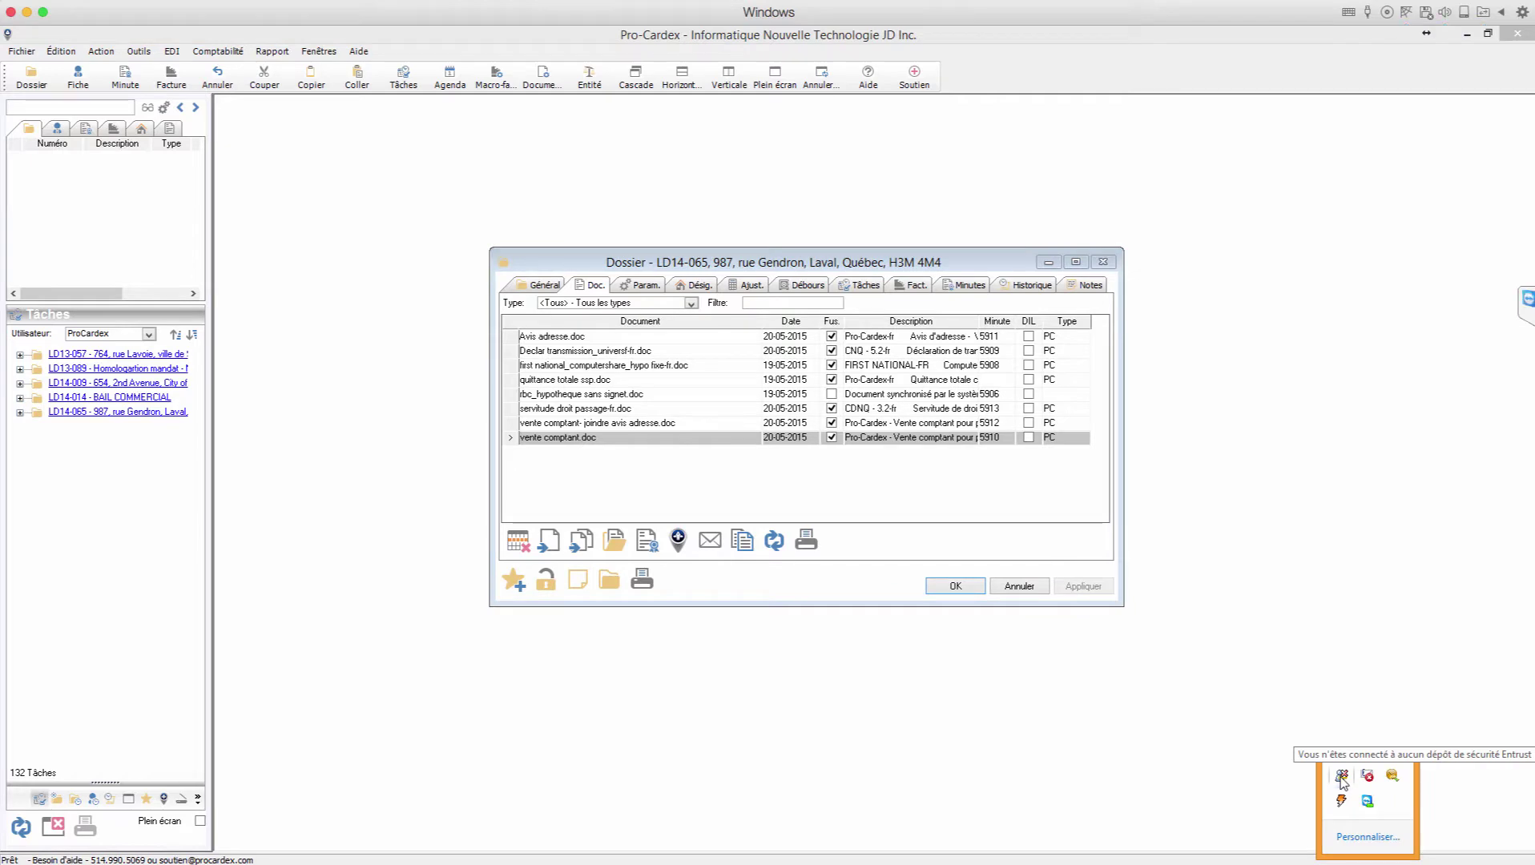
Step: Sign in to the Entrust security store with the account password
right_click(1342, 778)
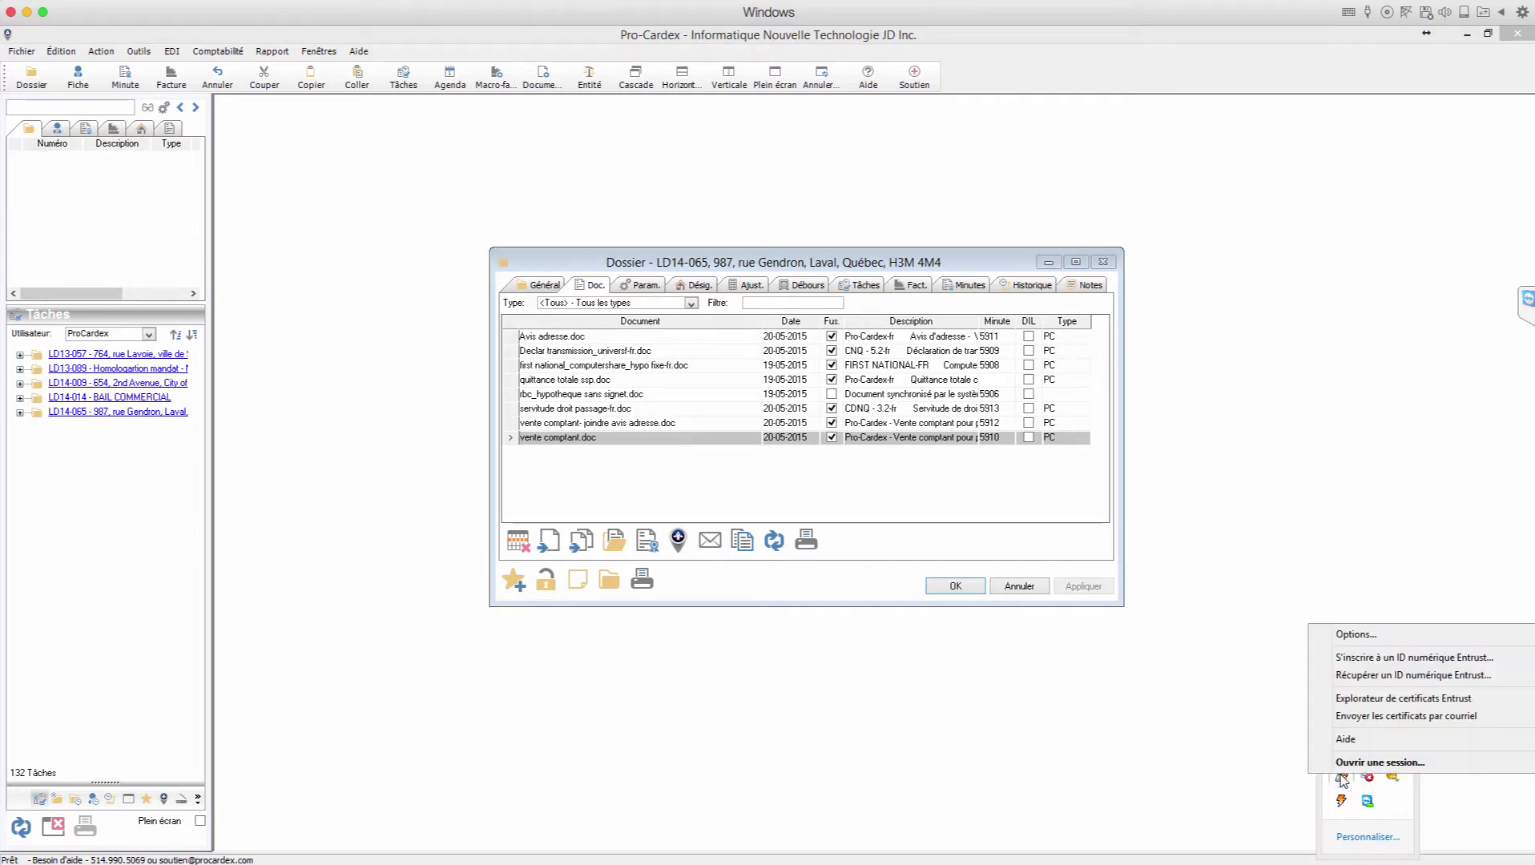
left_click(1337, 759)
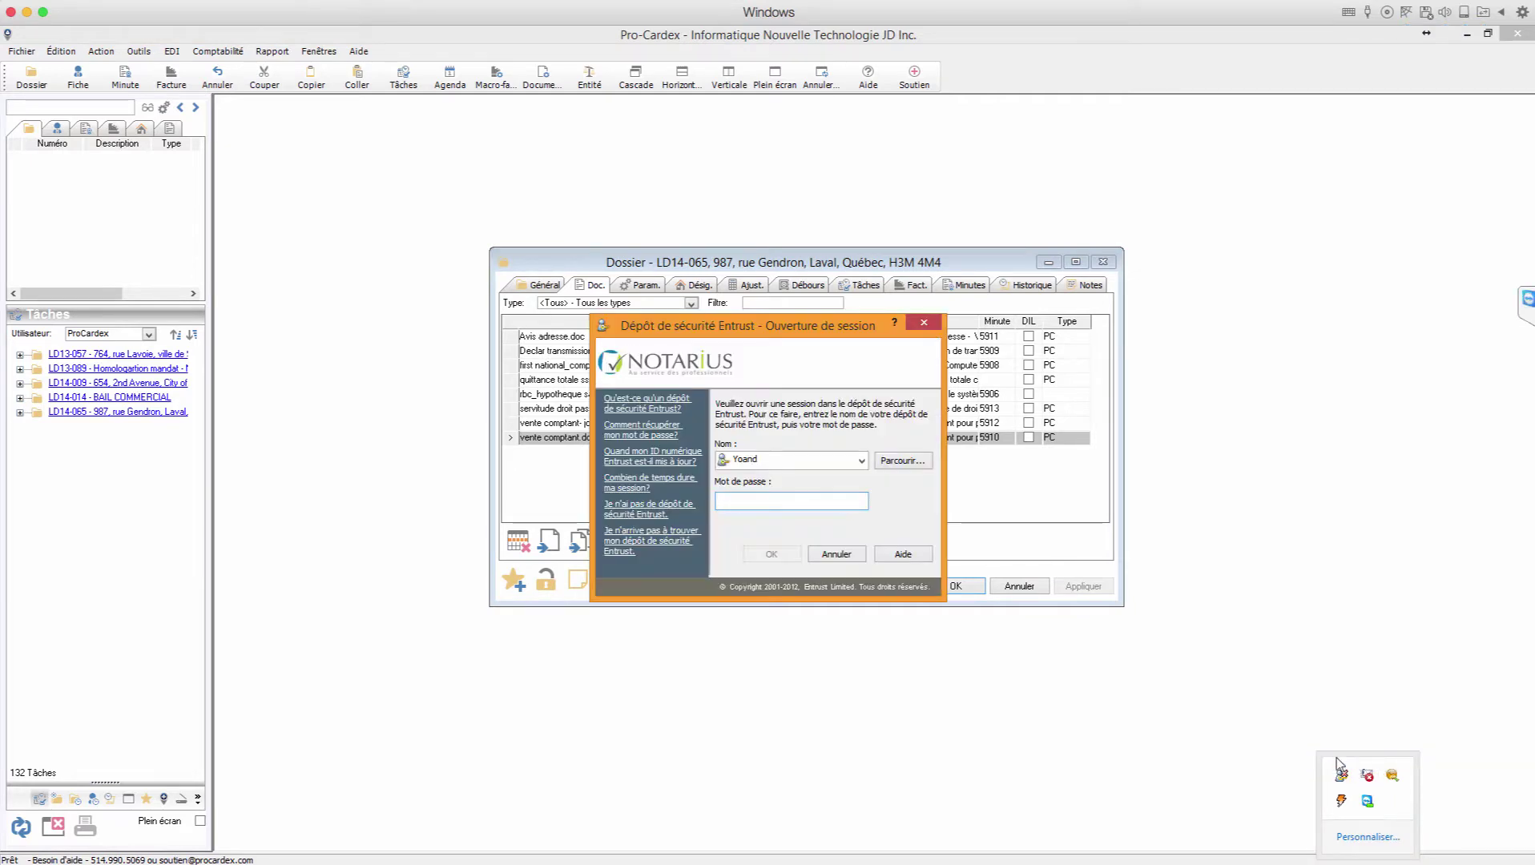
type("****")
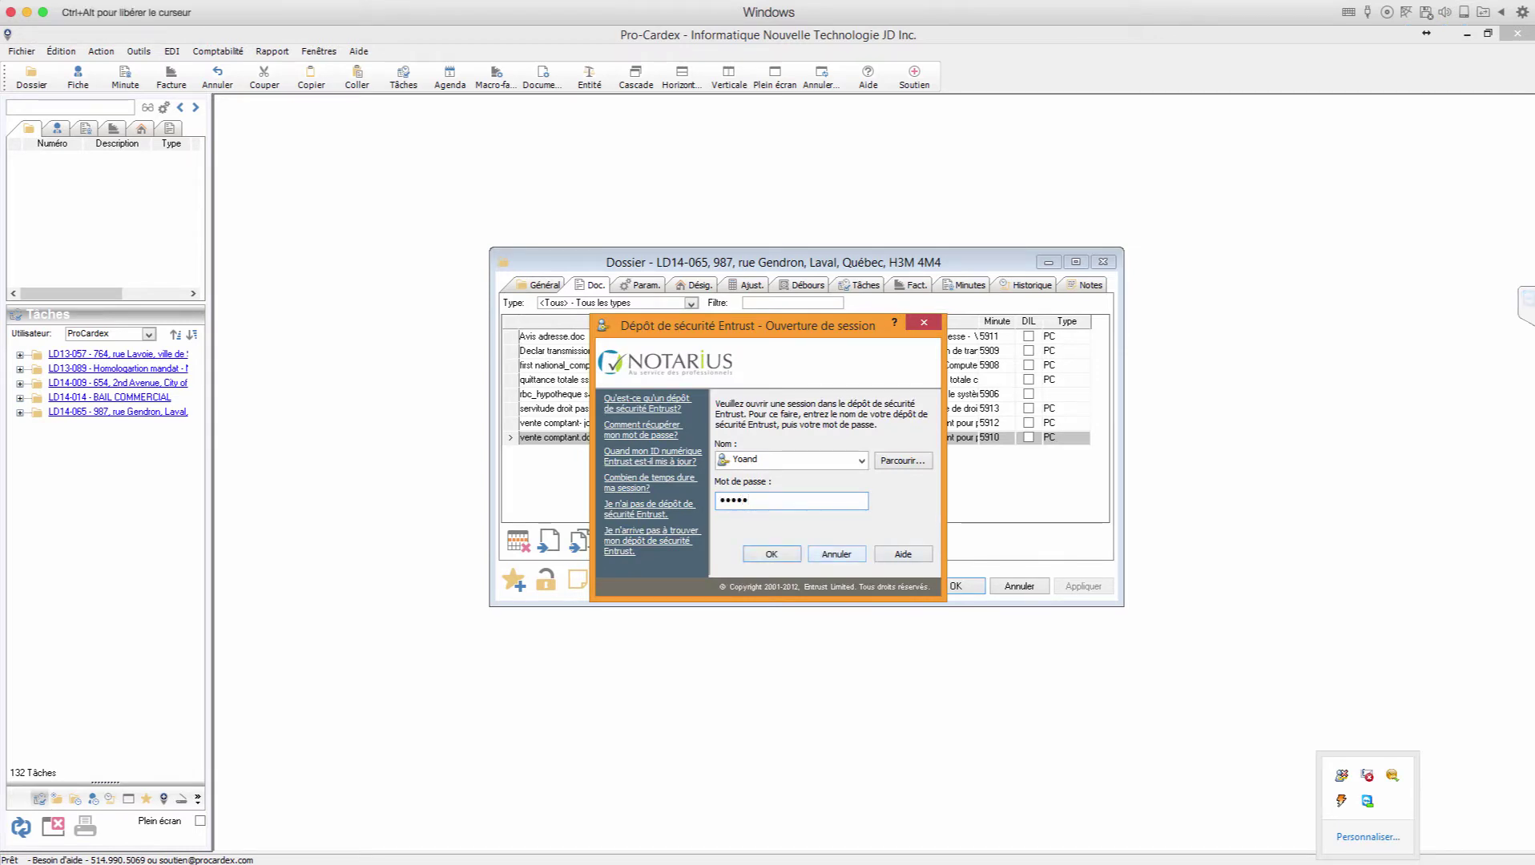
type("*********")
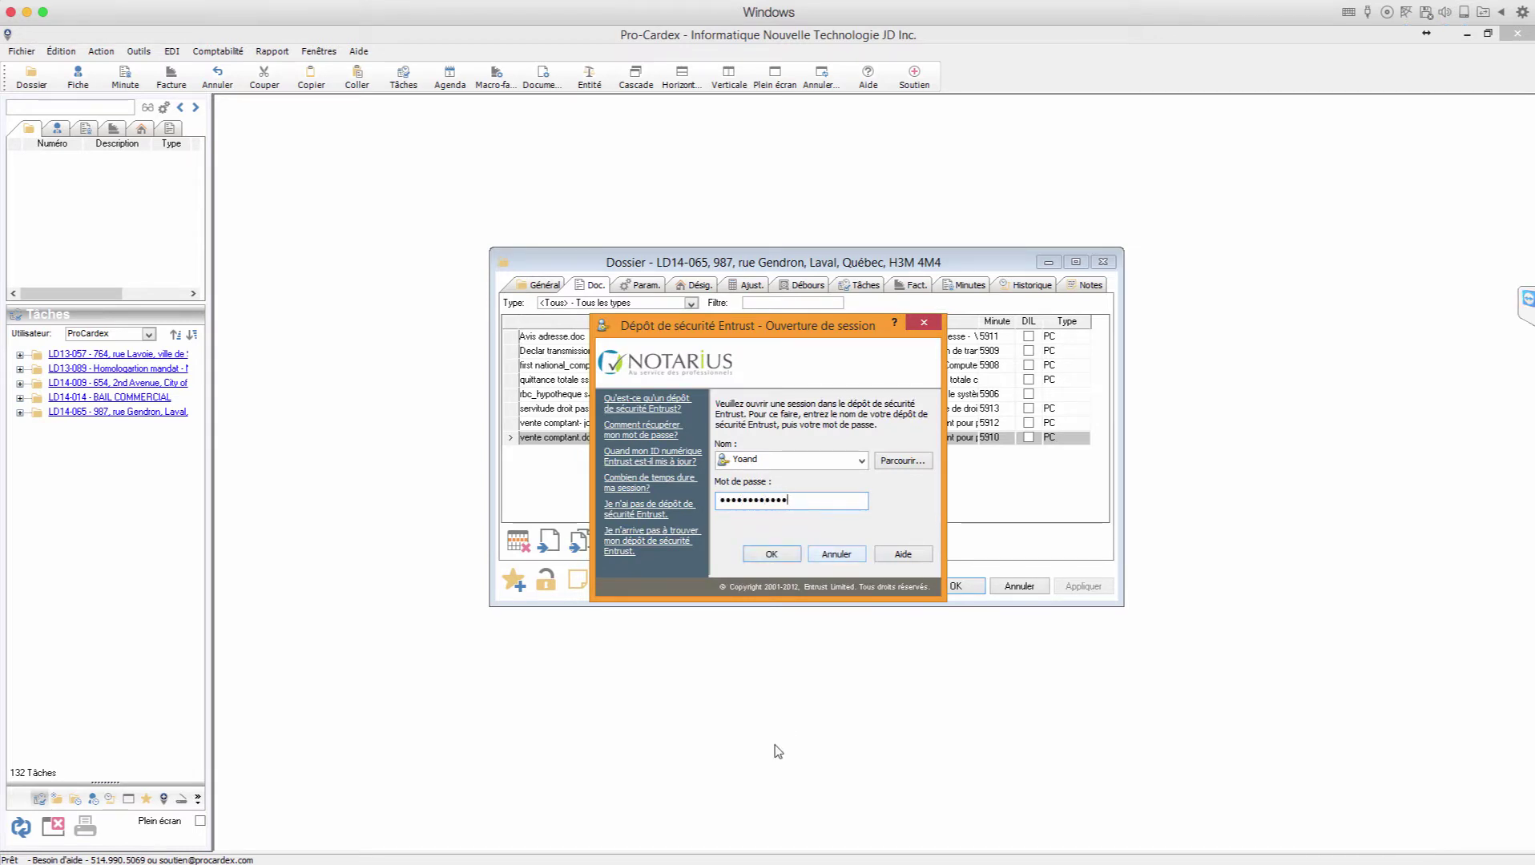
left_click(772, 557)
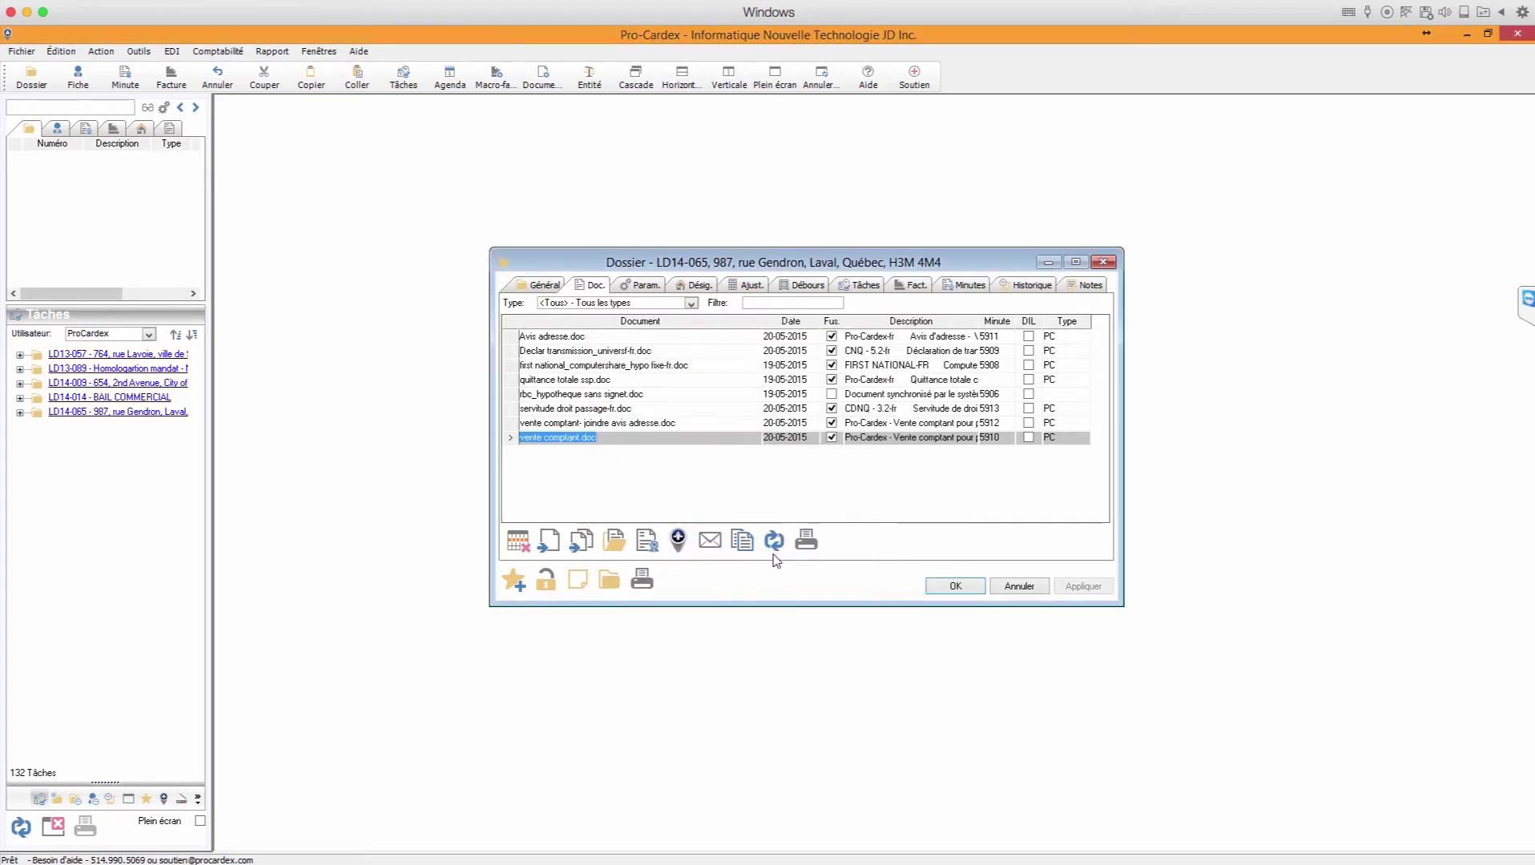
Step: Sign out of the Entrust security store and return to Pro-Cardex
left_click(1368, 864)
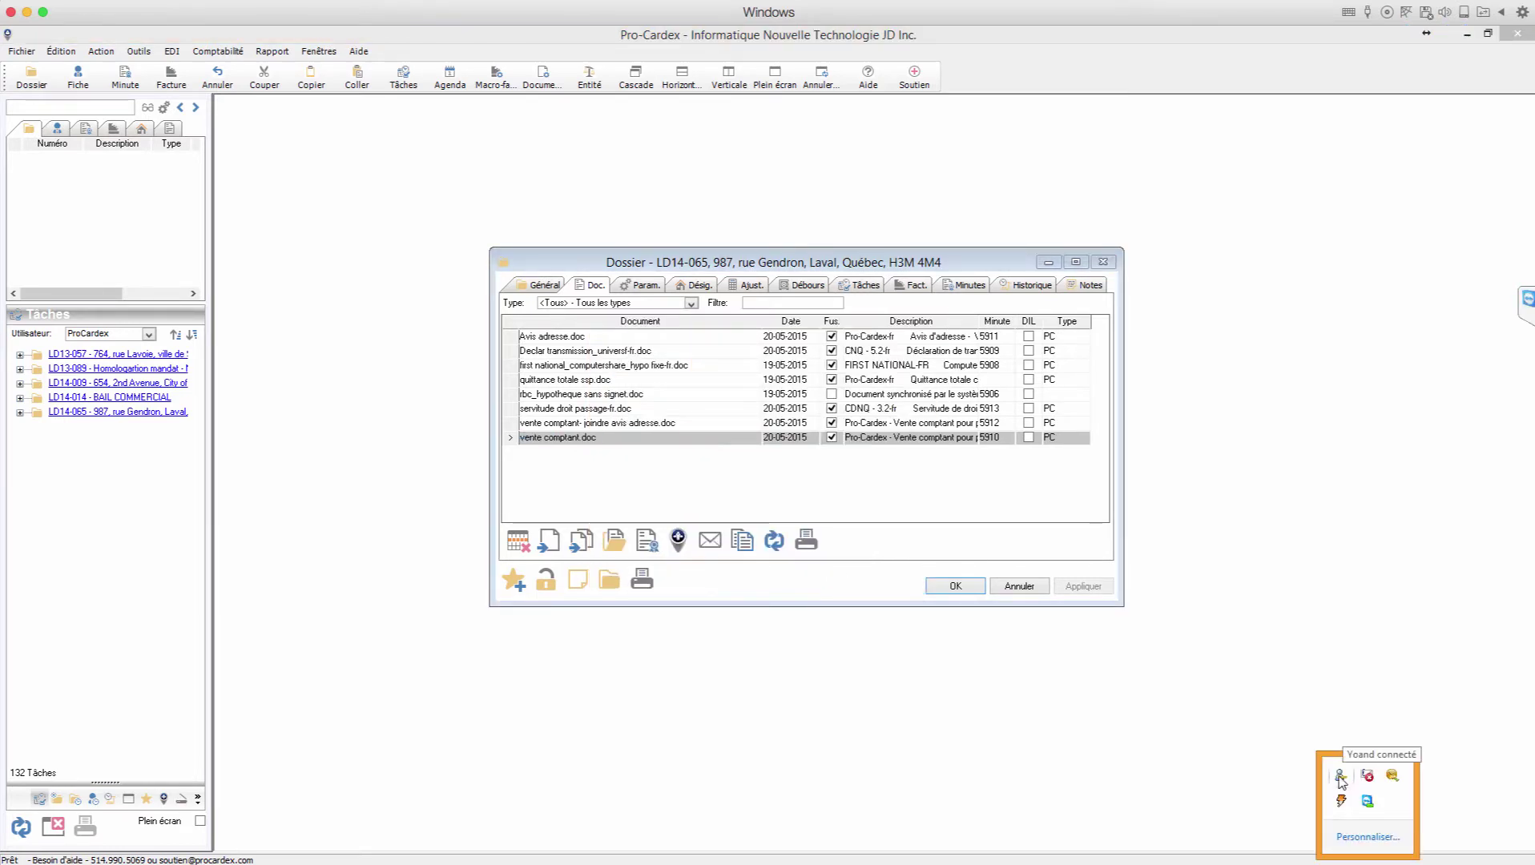
right_click(1339, 776)
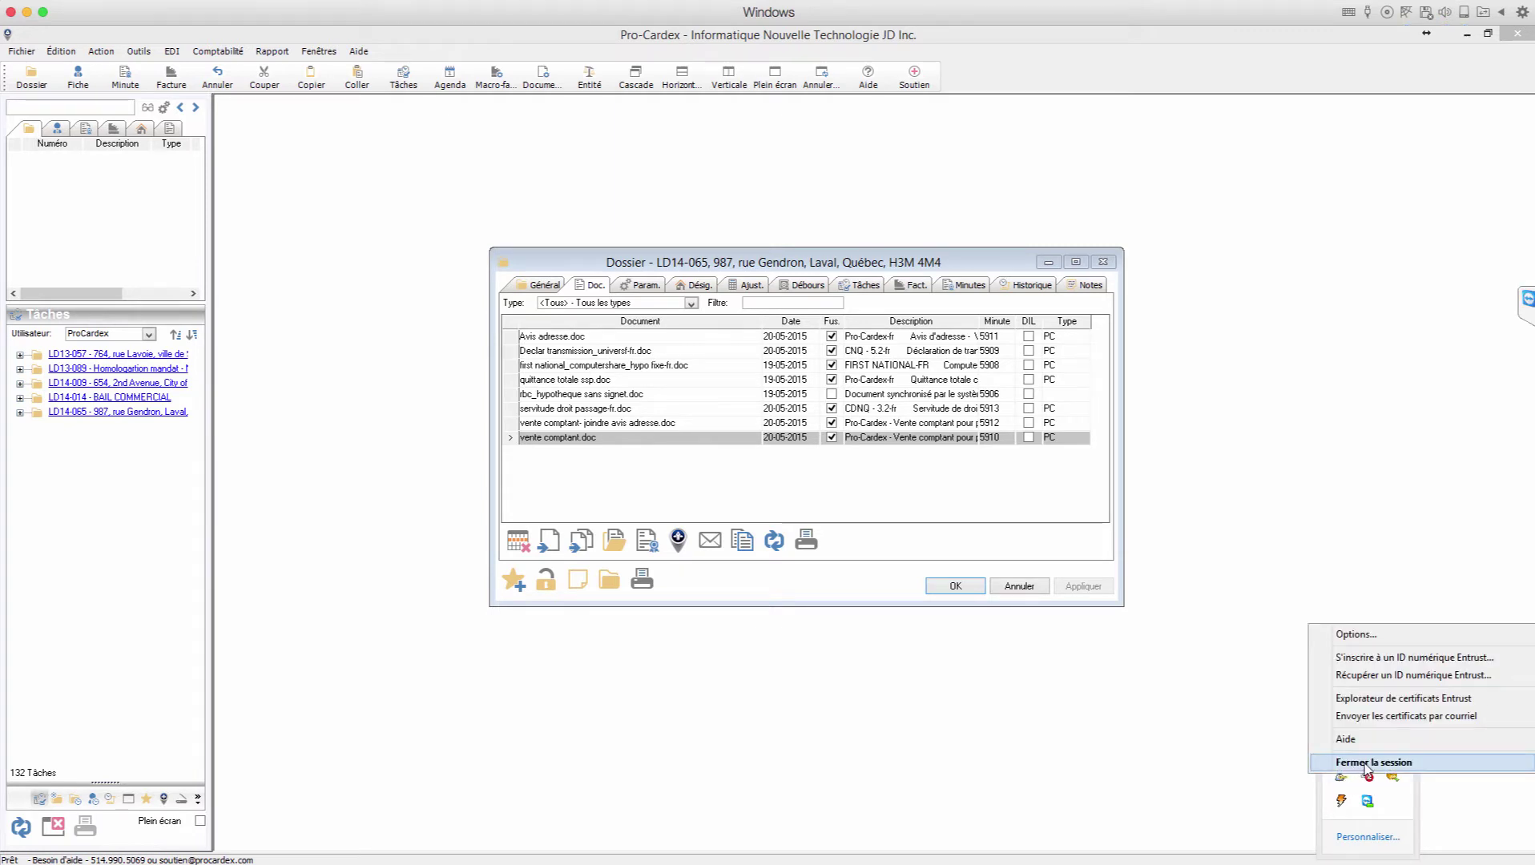
left_click(1368, 768)
left_click(480, 130)
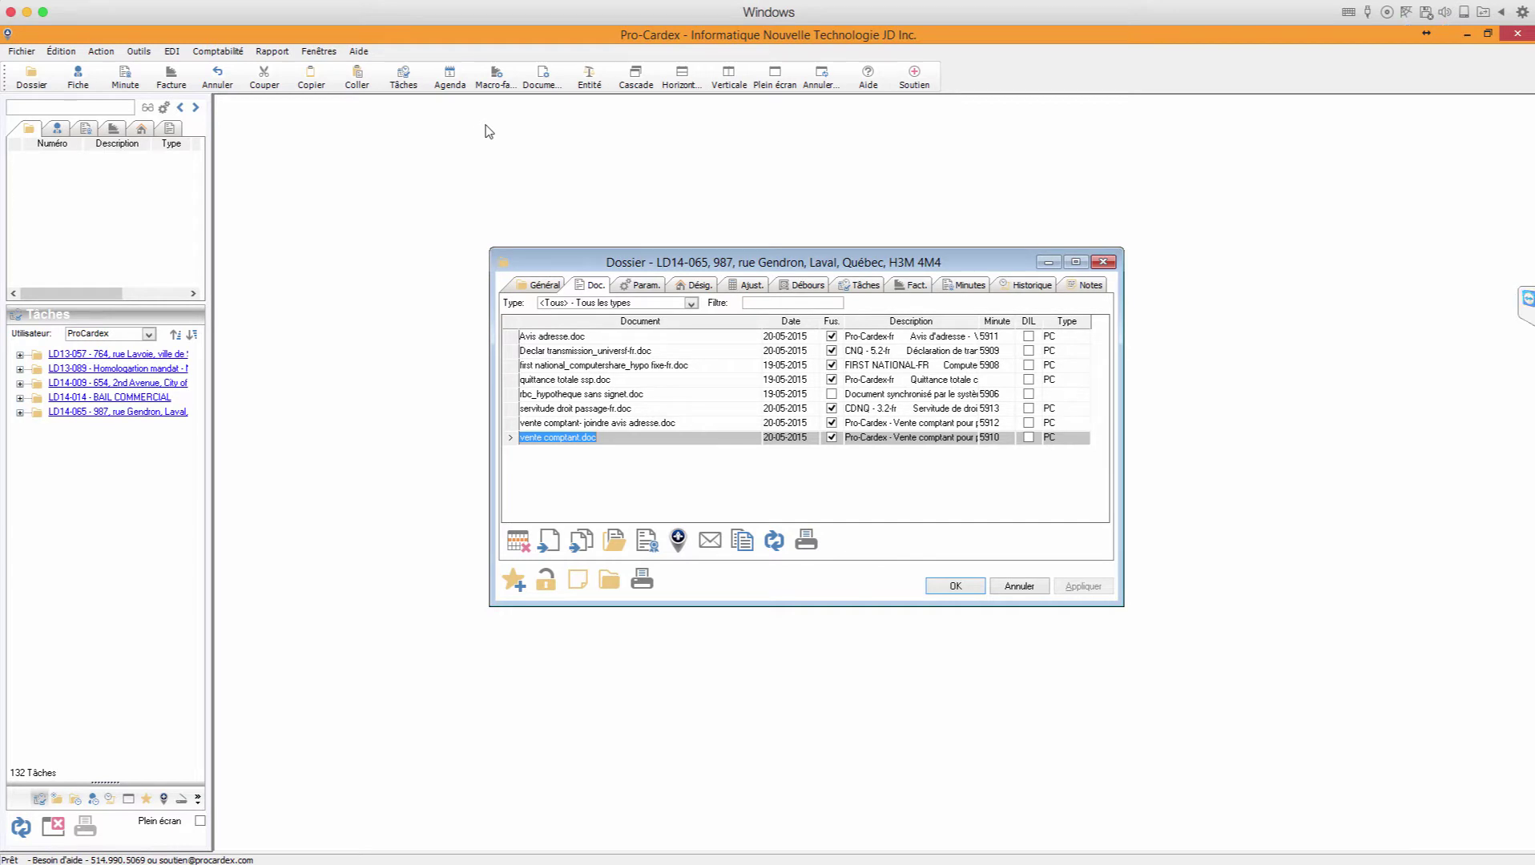
Step: Filter master documents on 'main' and set mainlevee compagnie.doc's SLRI nature to Mainlevée
left_click(543, 77)
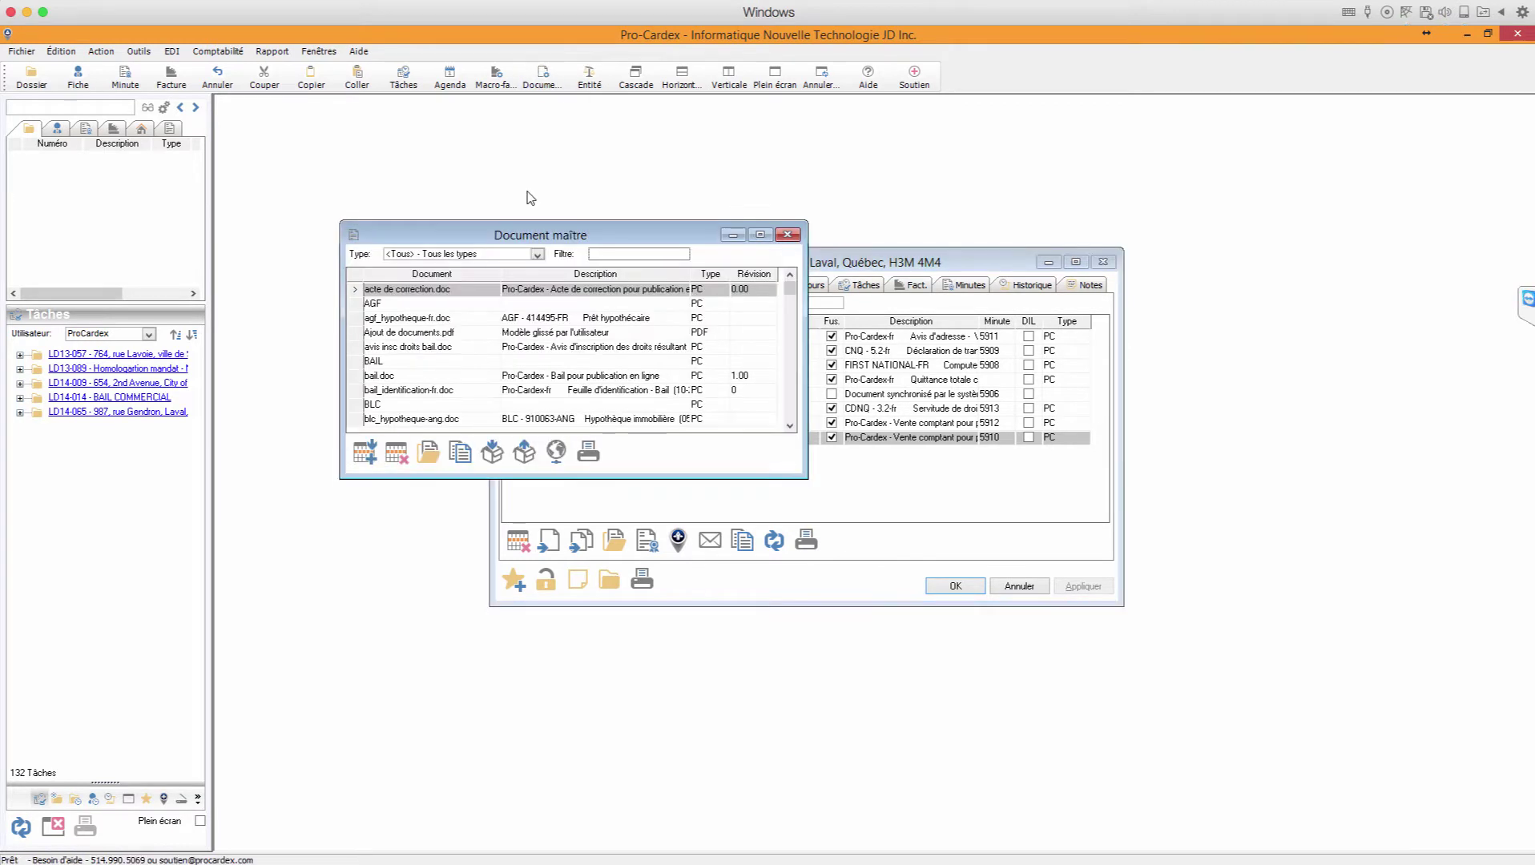
type("mainle")
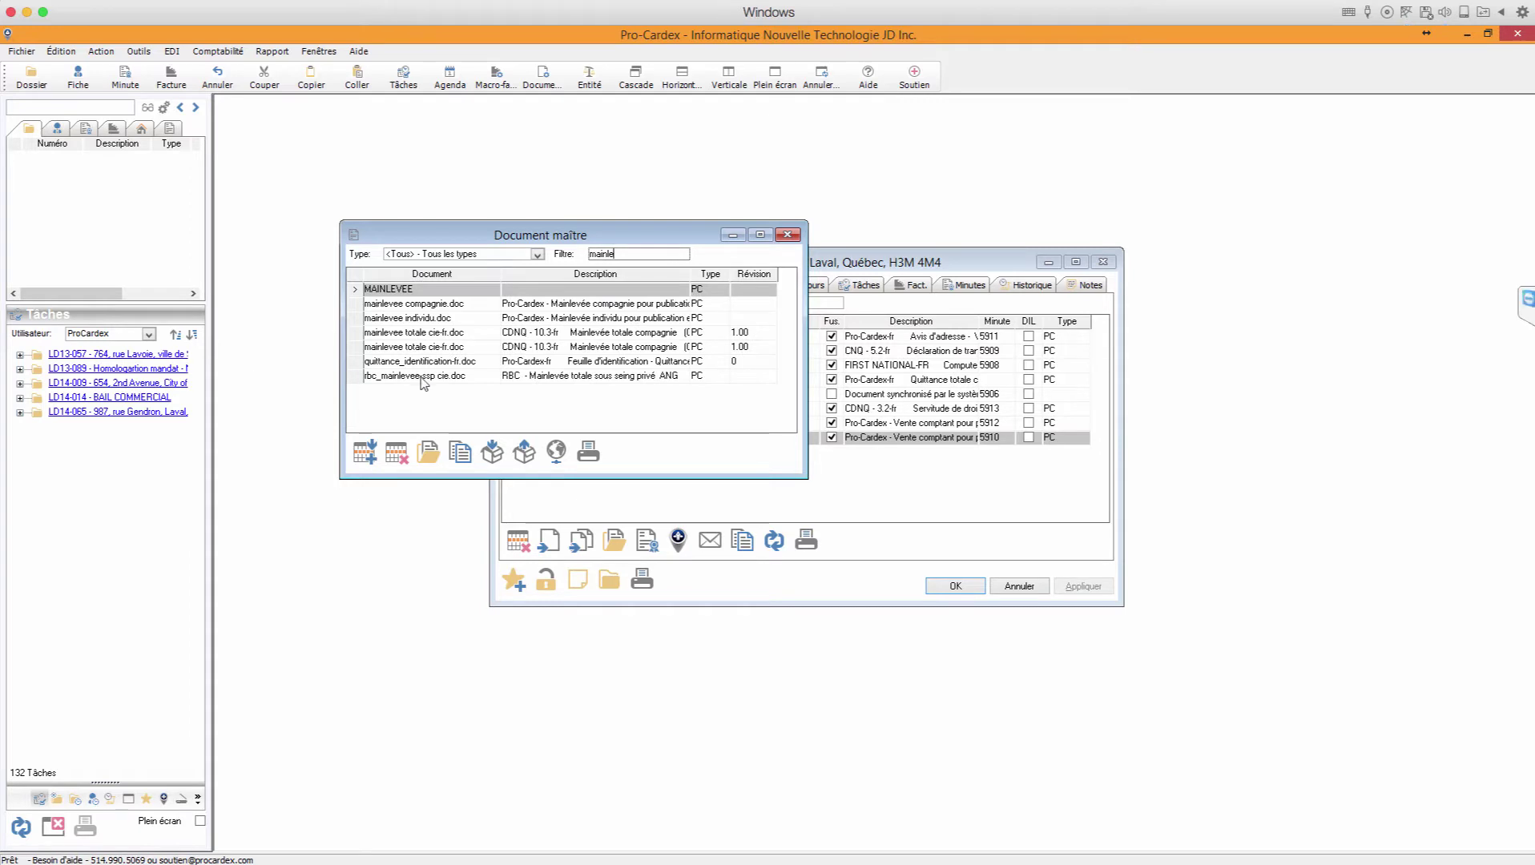
left_click(430, 332)
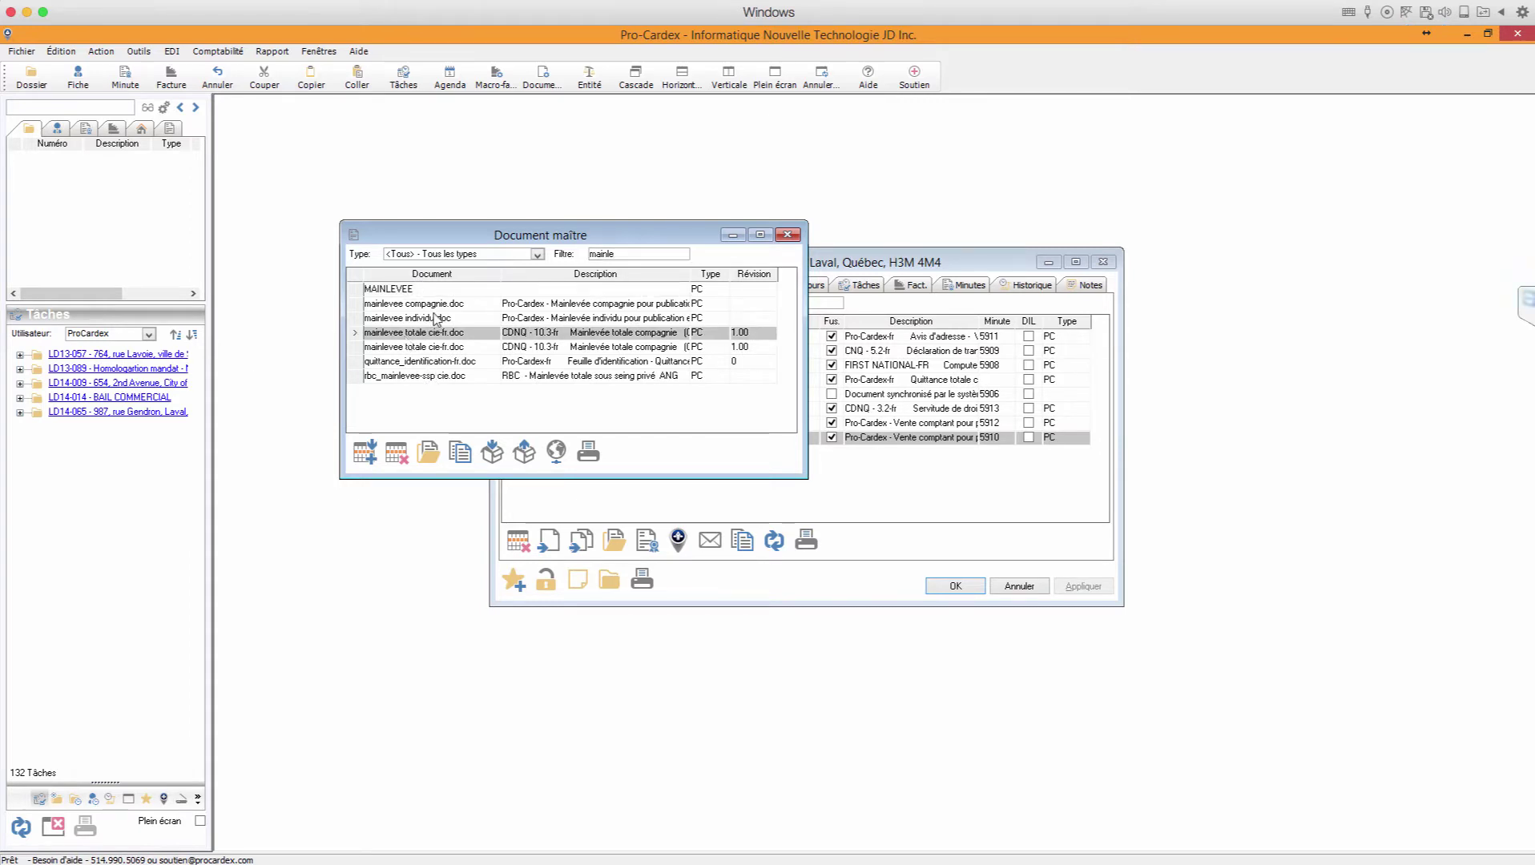
left_click(437, 304)
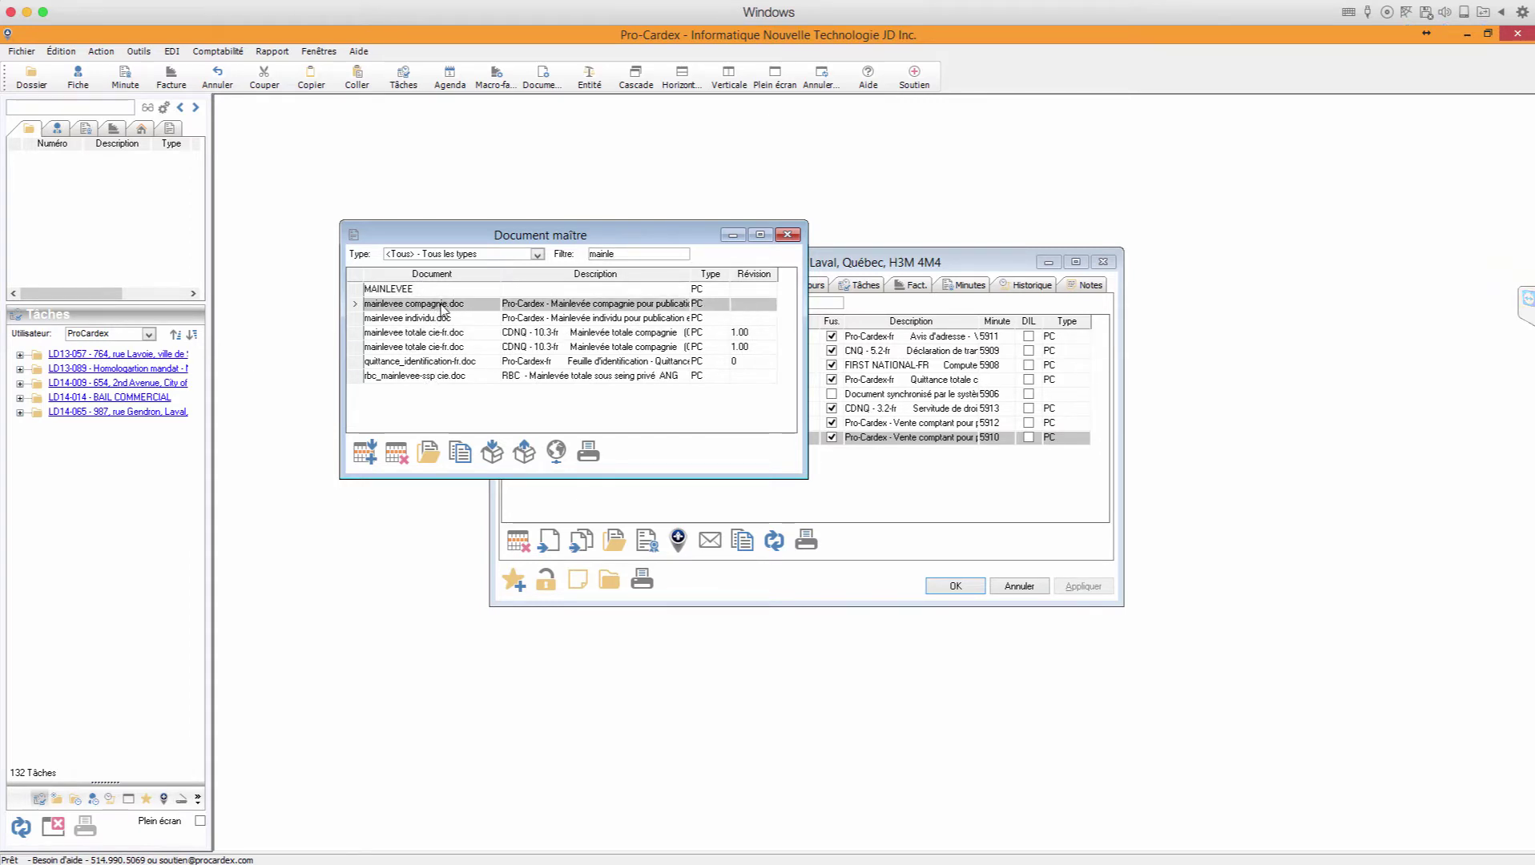
double_click(422, 302)
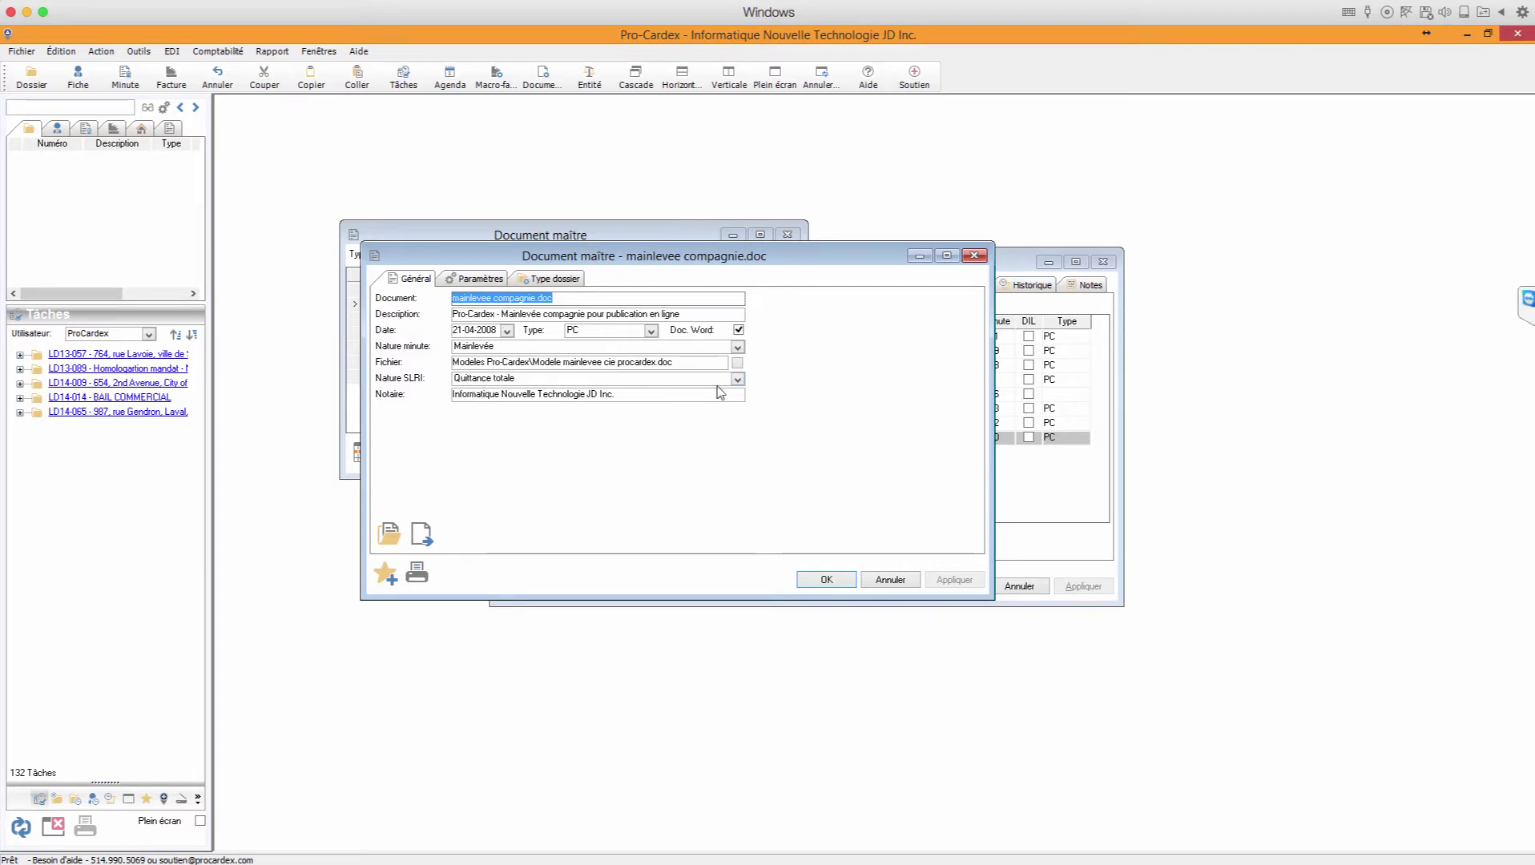
left_click(738, 381)
key("m")
key("m")
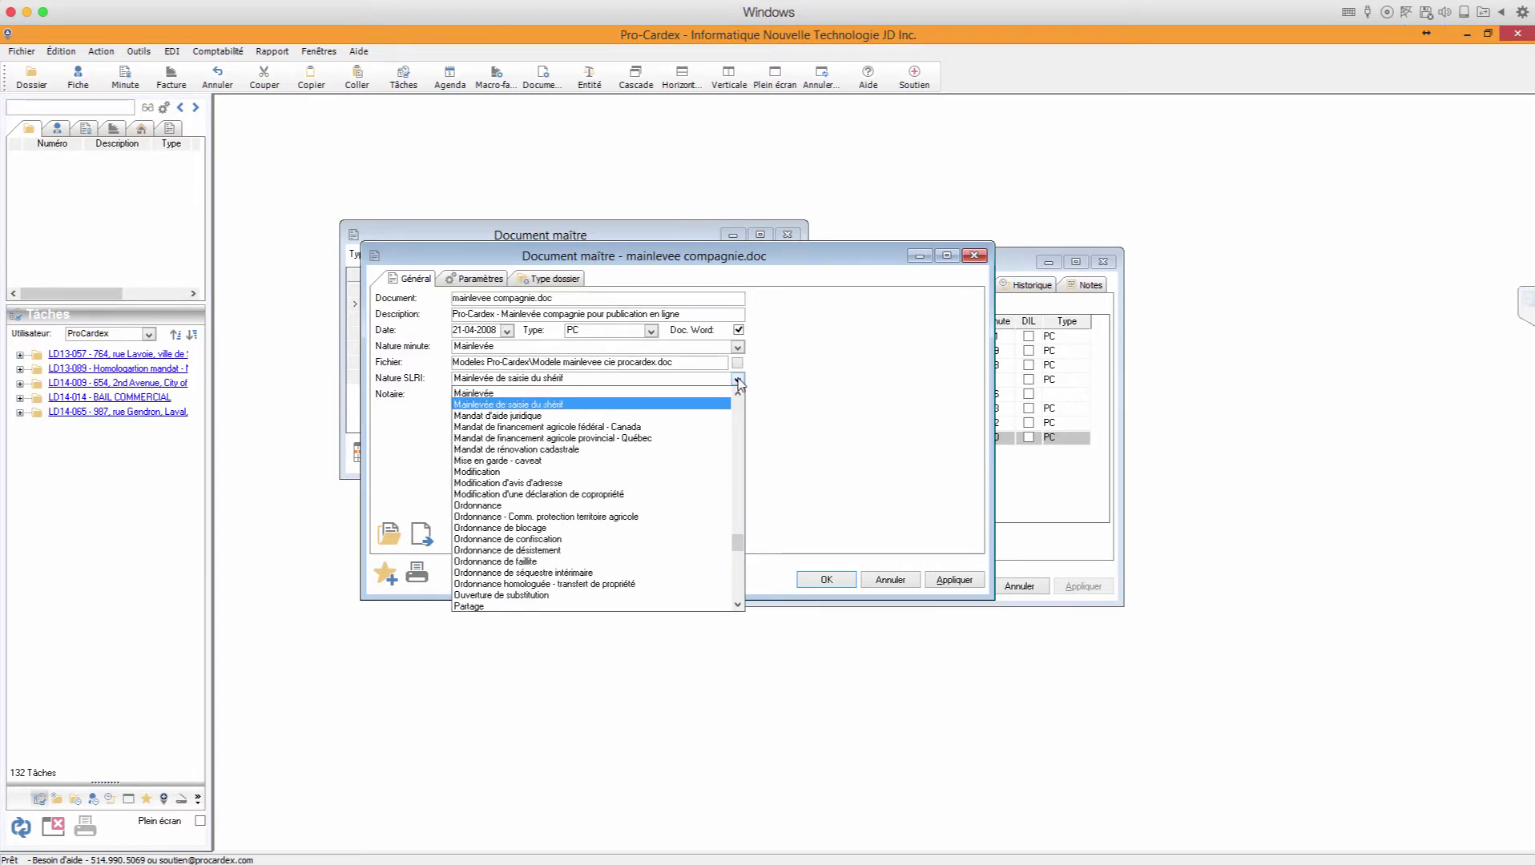
left_click(478, 393)
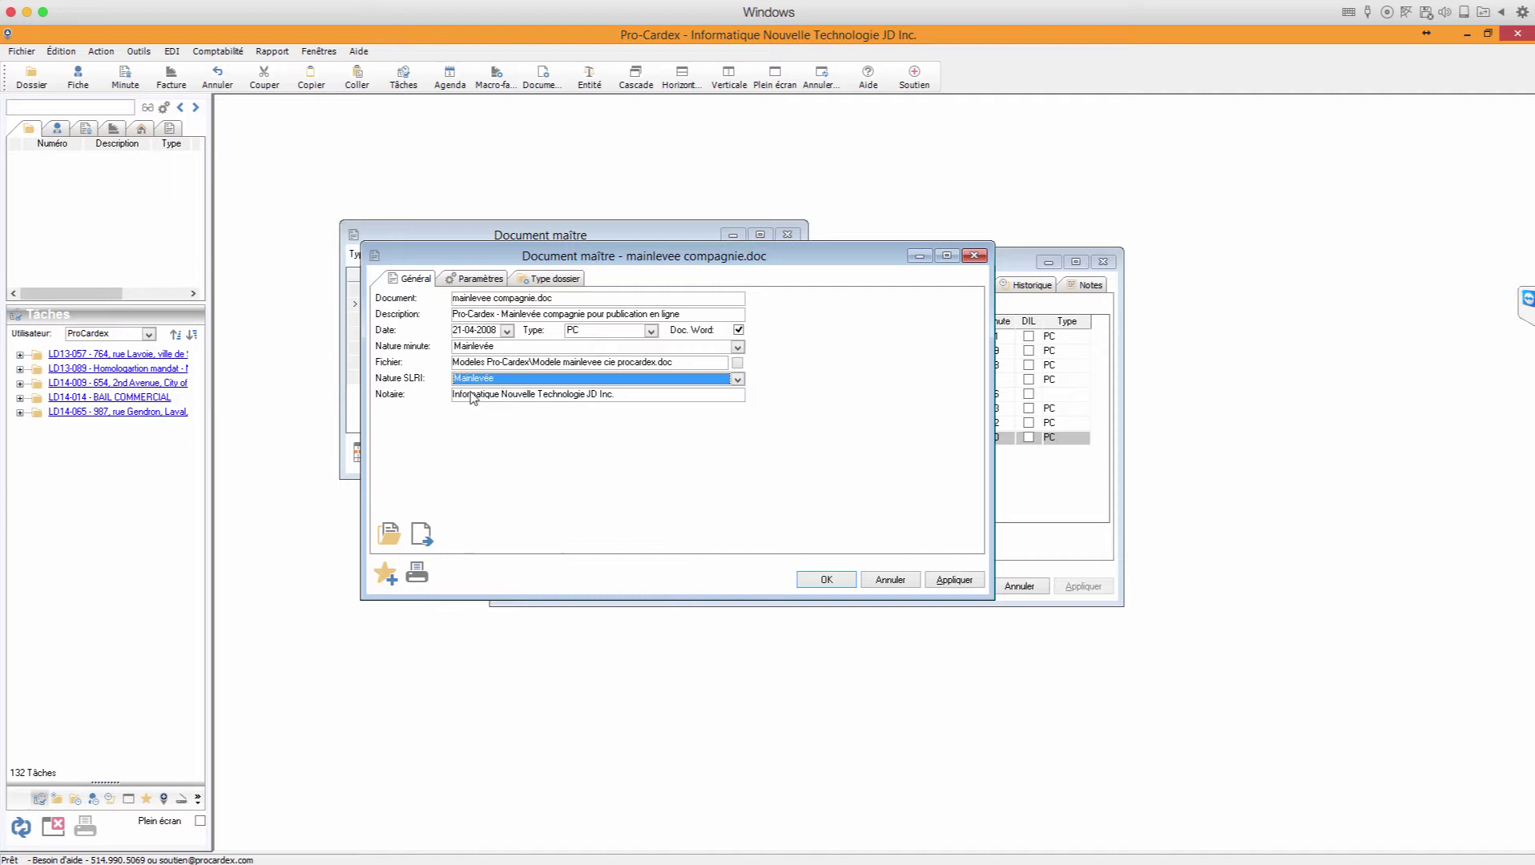
left_click(738, 380)
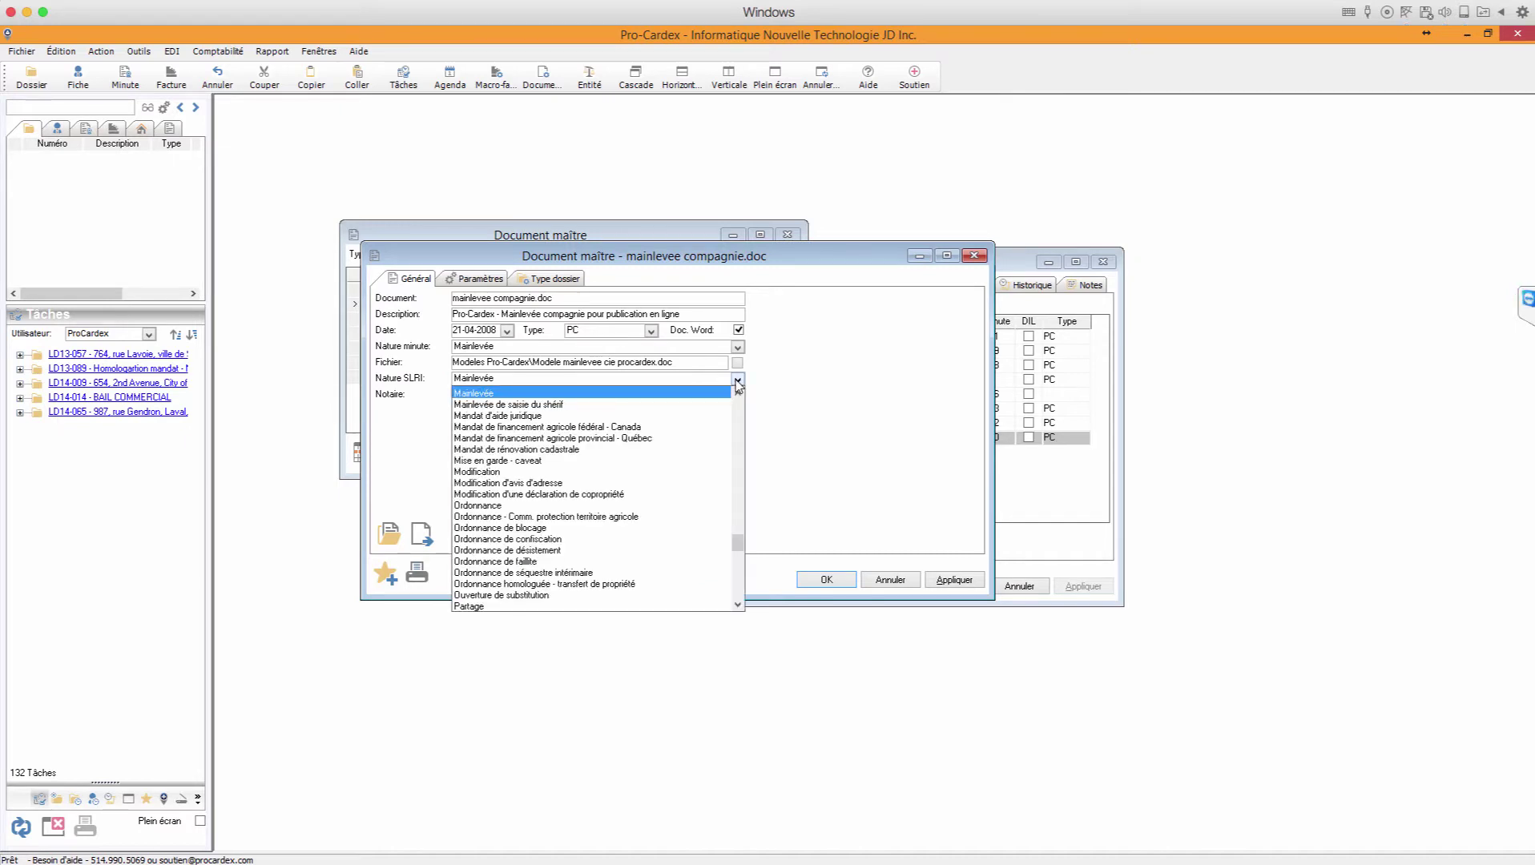
left_click(497, 393)
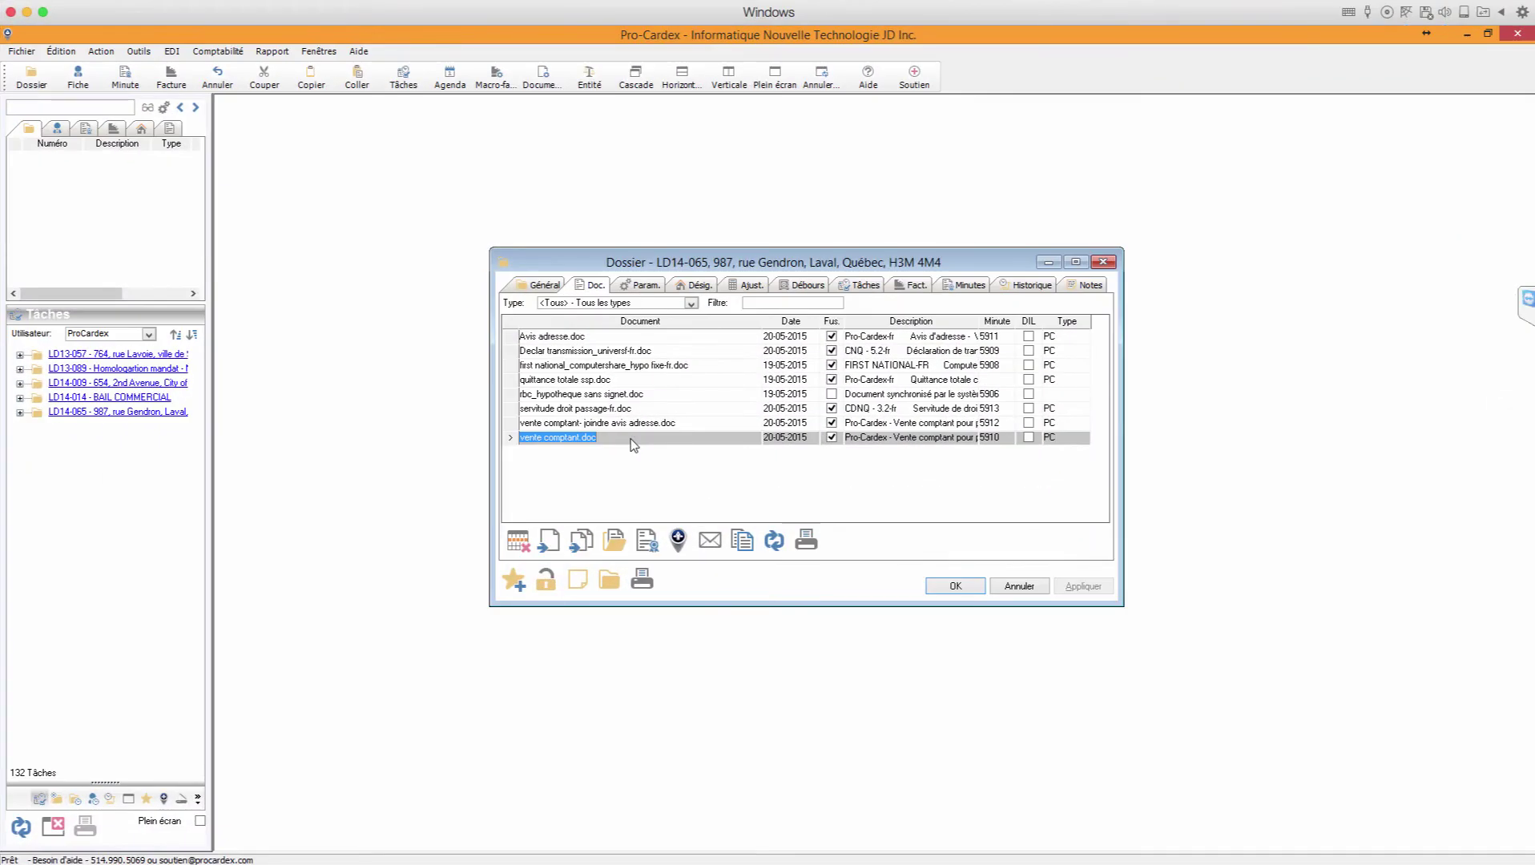
Step: Launch iSLRI online publication of vente comptant.doc from the Dossier Doc. tab
left_click(678, 538)
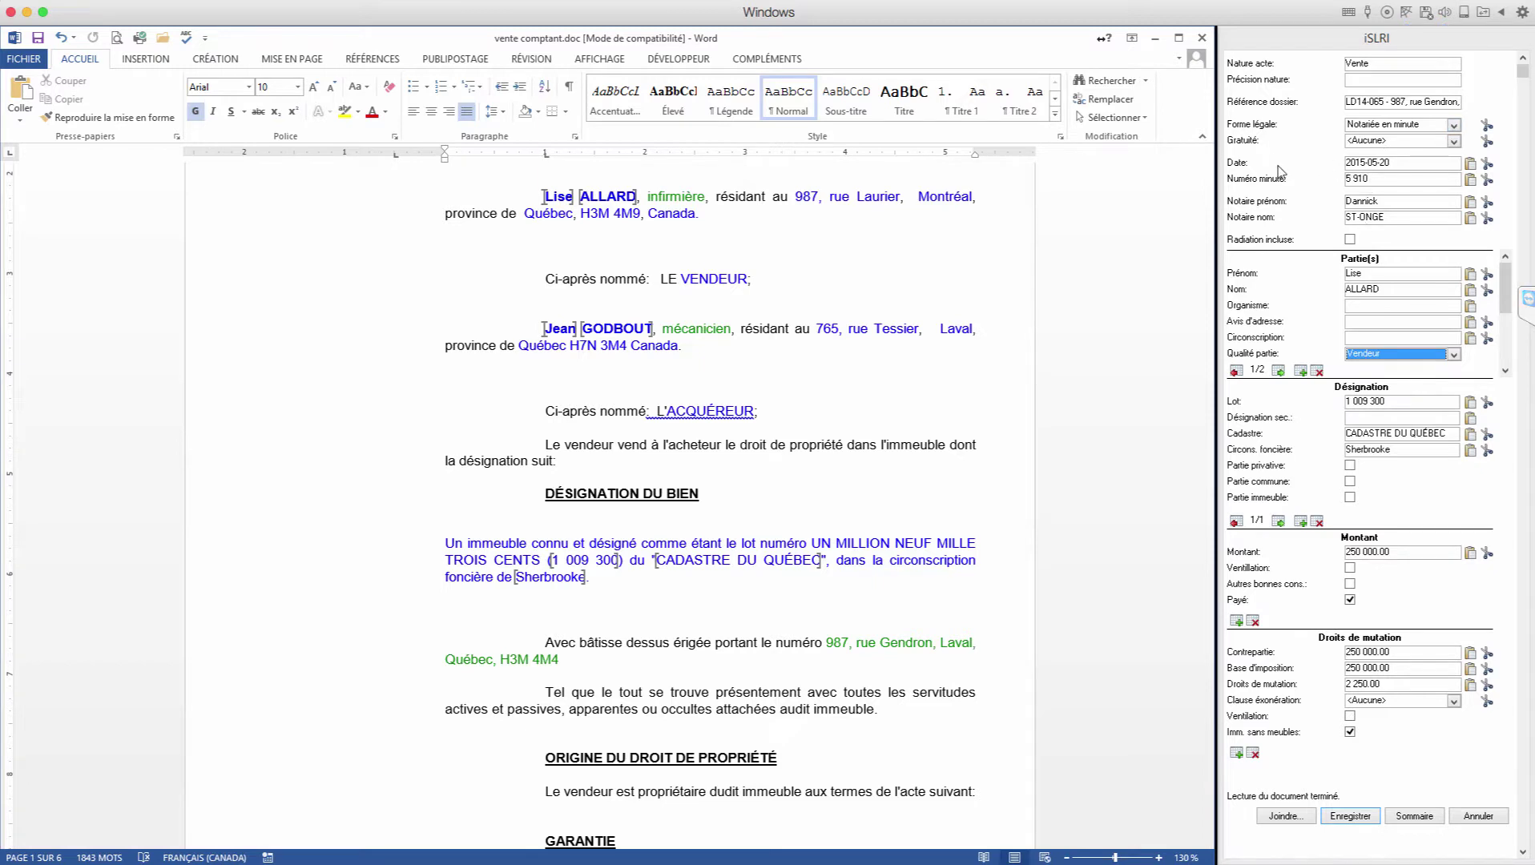
Step: Trace the deed date, minute 5 910 and notary name in the deed, leaving discharge unticked
left_click(1369, 165)
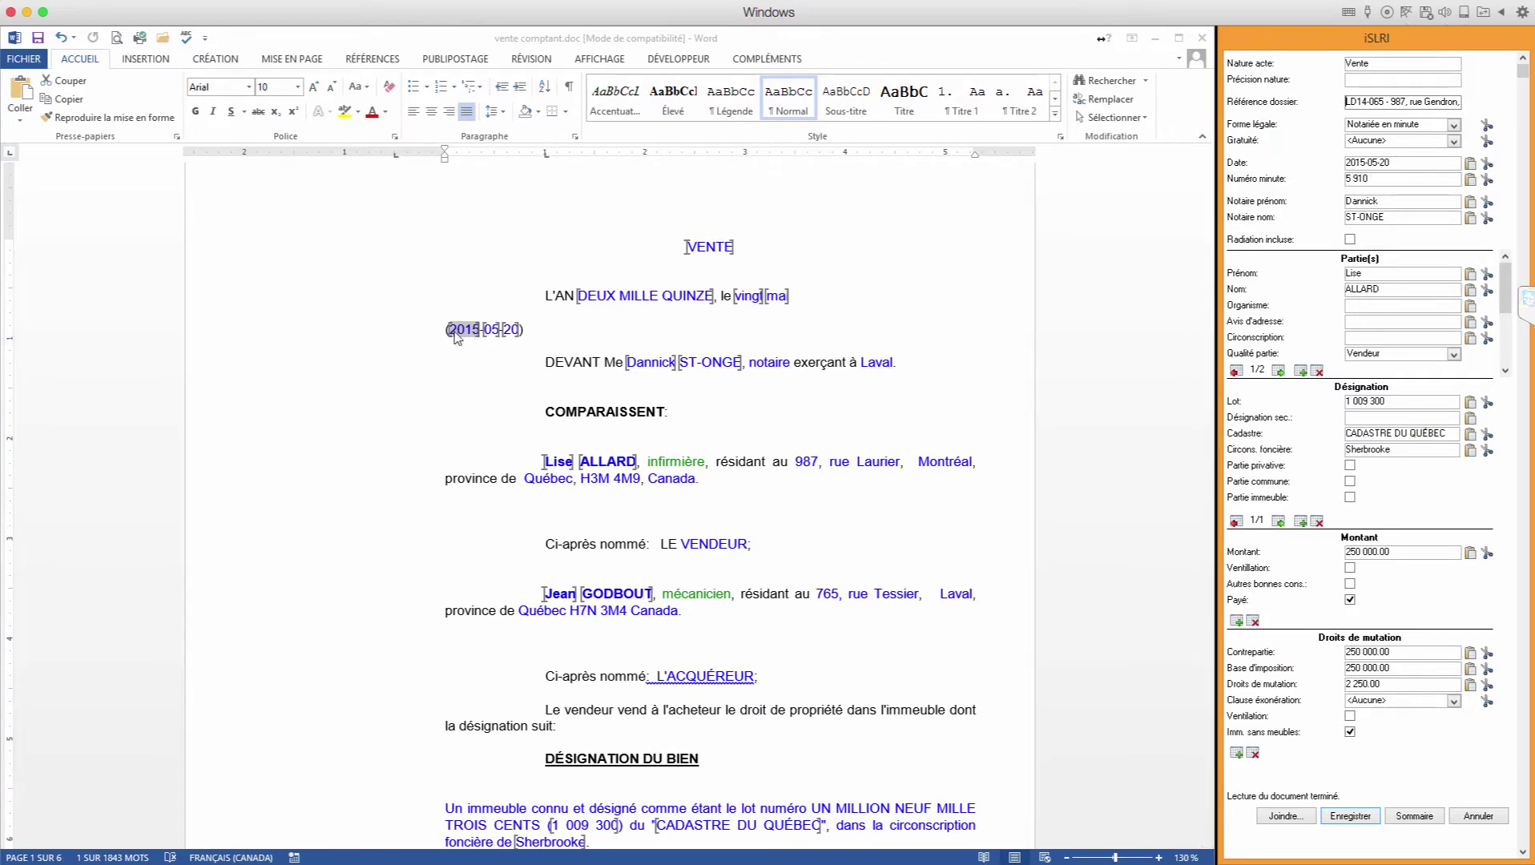
left_click(1360, 186)
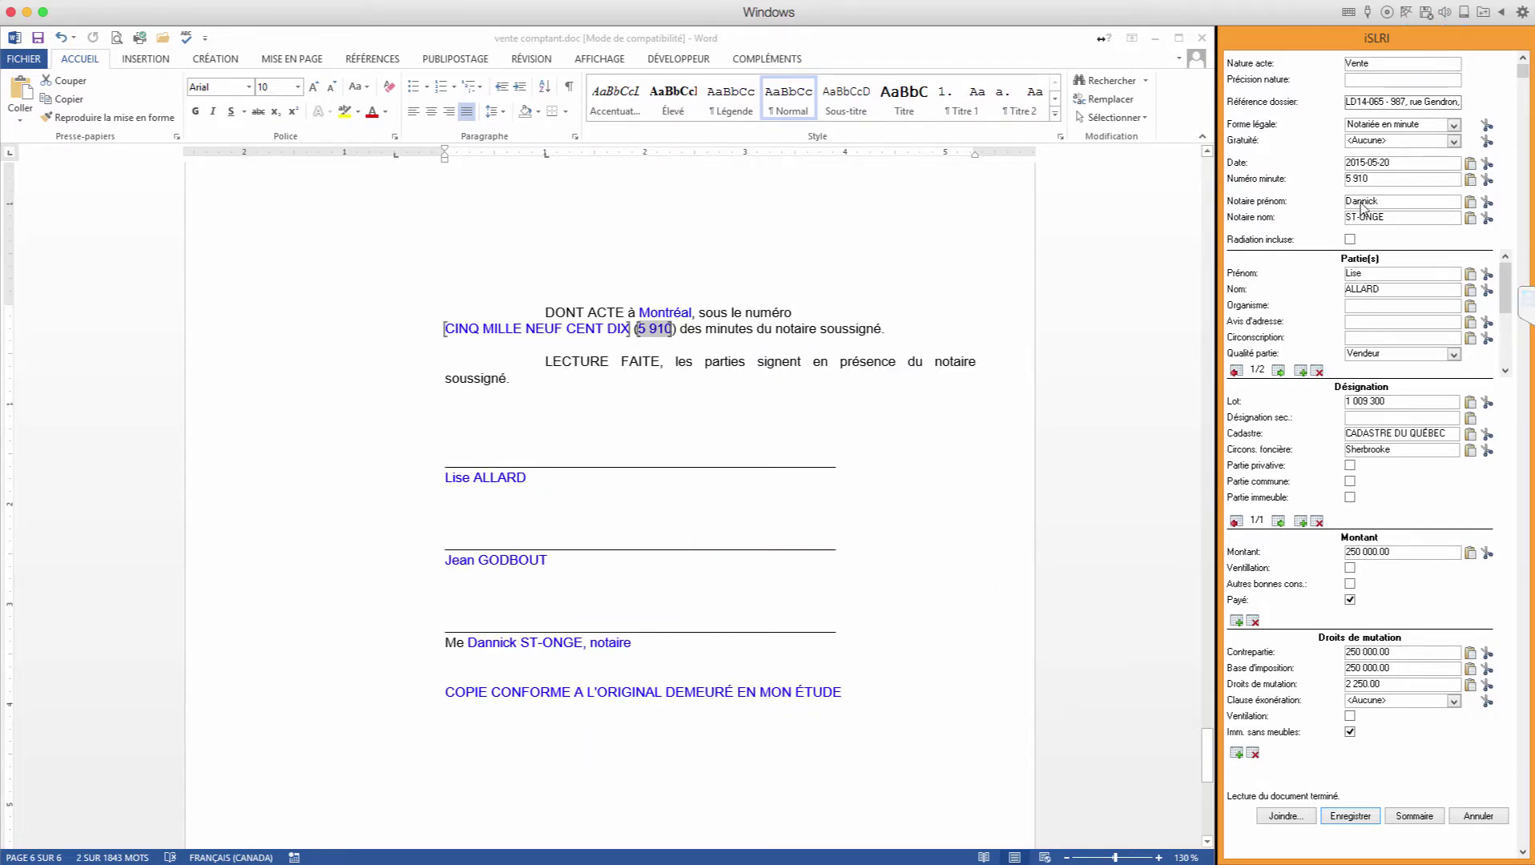
left_click(1363, 206)
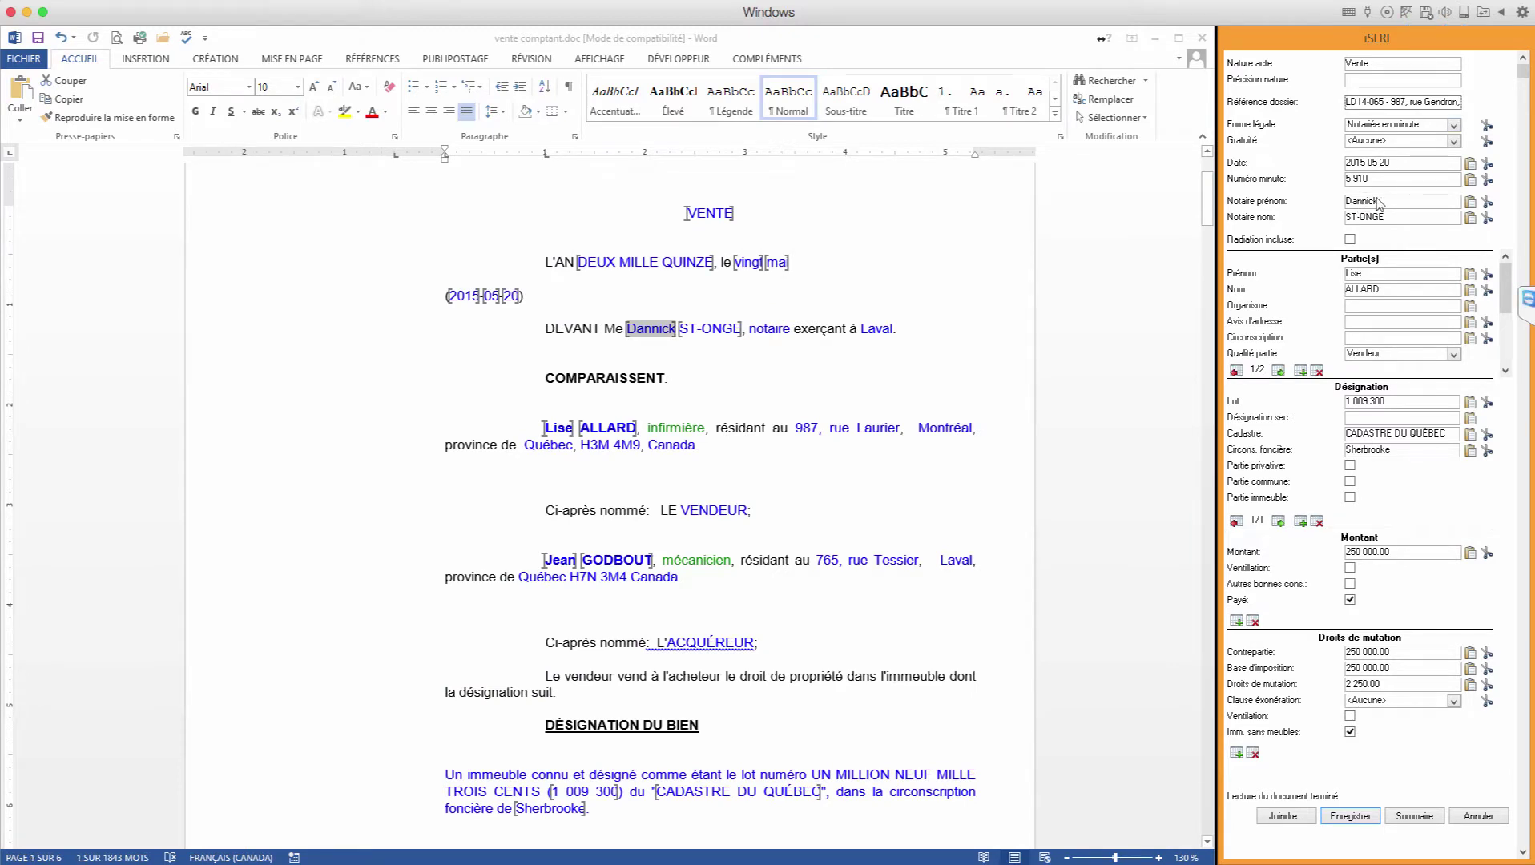
left_click(1351, 240)
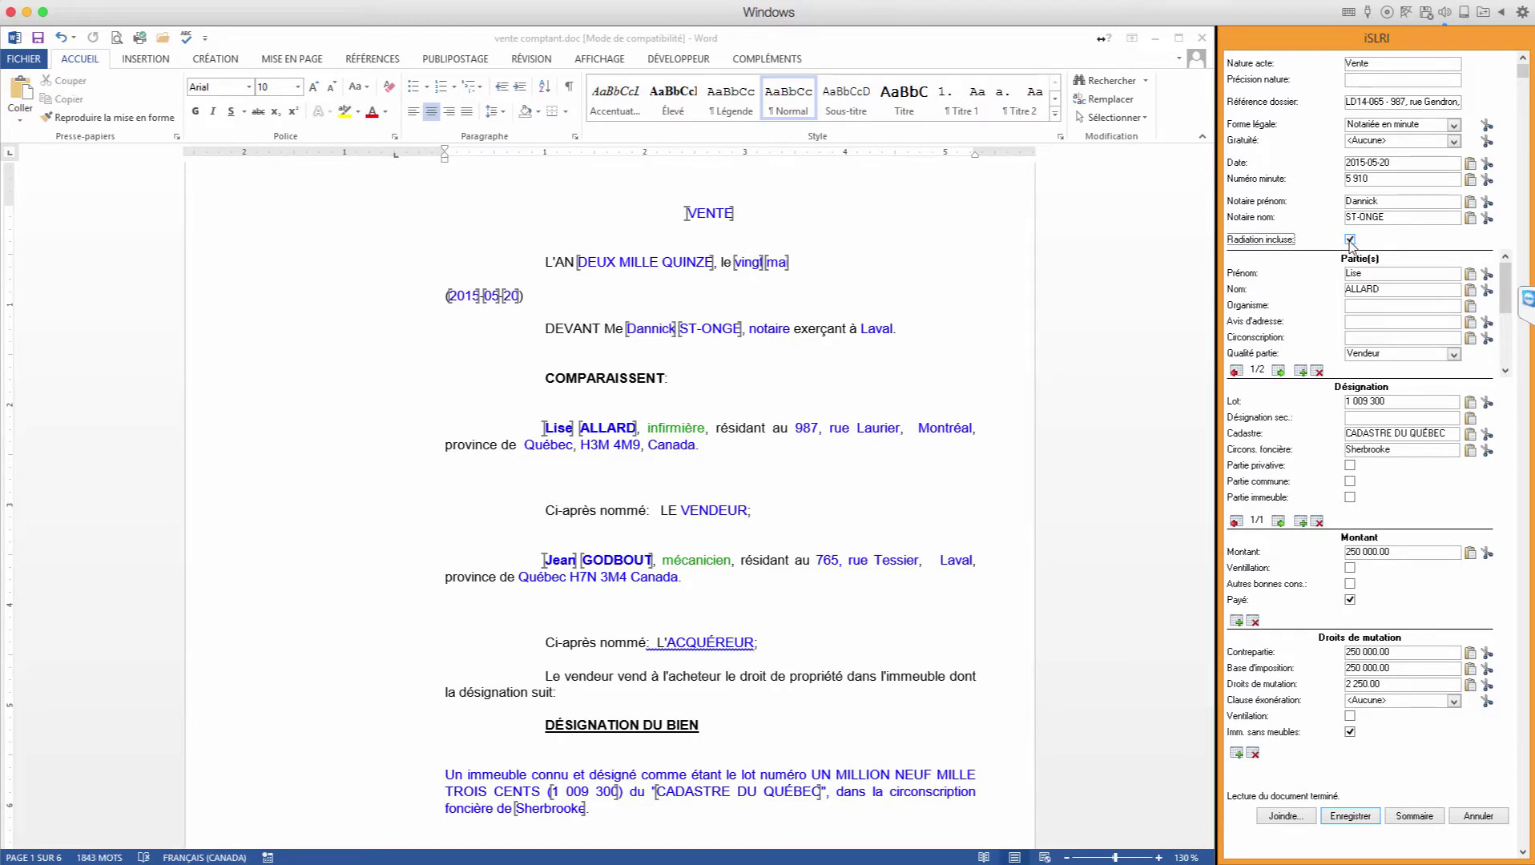
left_click(1350, 240)
Step: Show the second party, the buyer, and keep its role as Acquéreur
left_click(1280, 371)
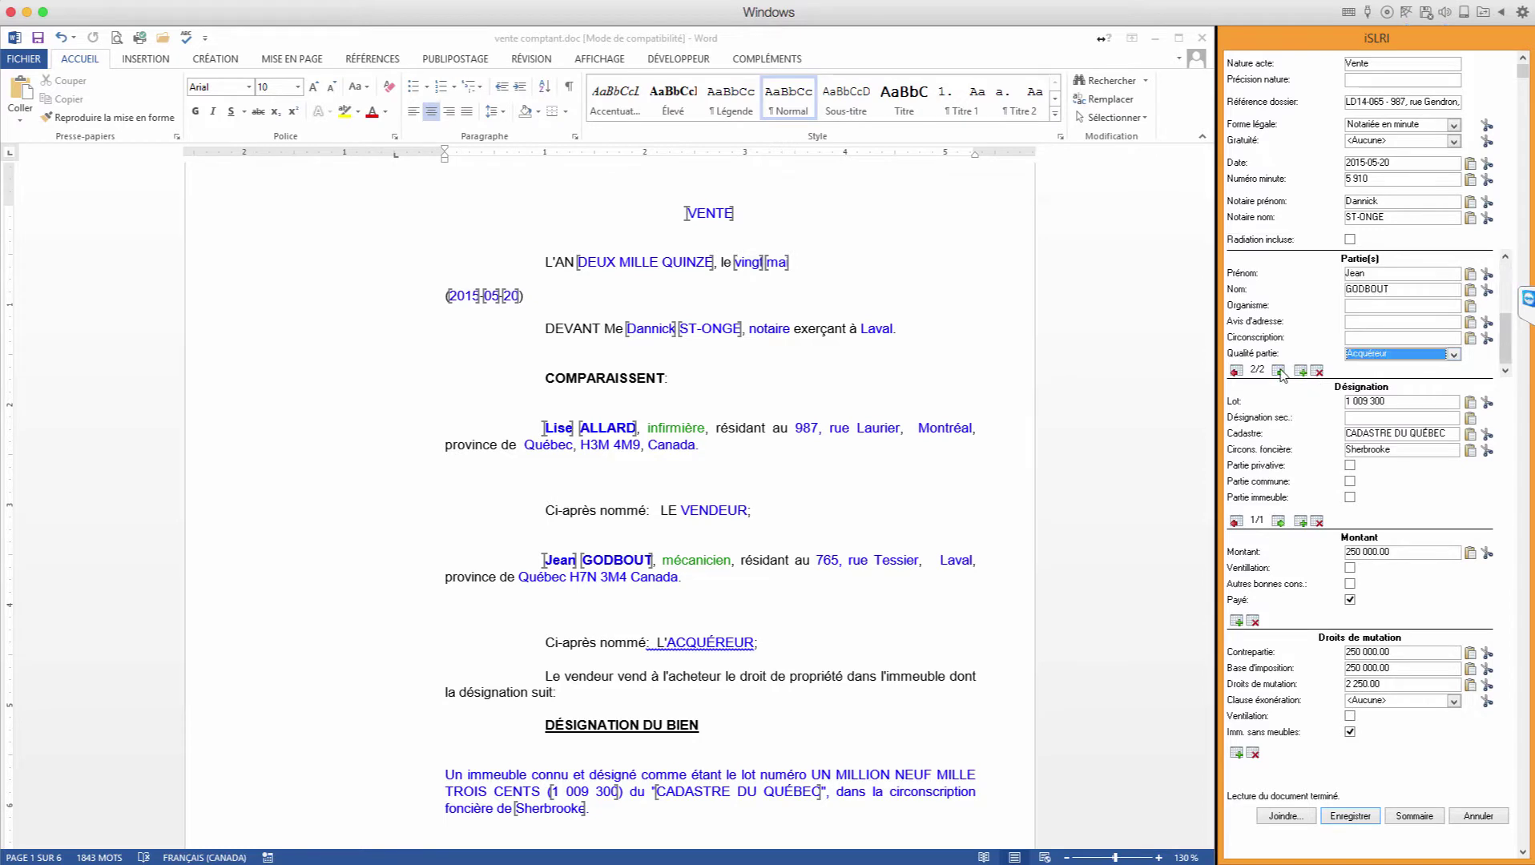
left_click(1363, 359)
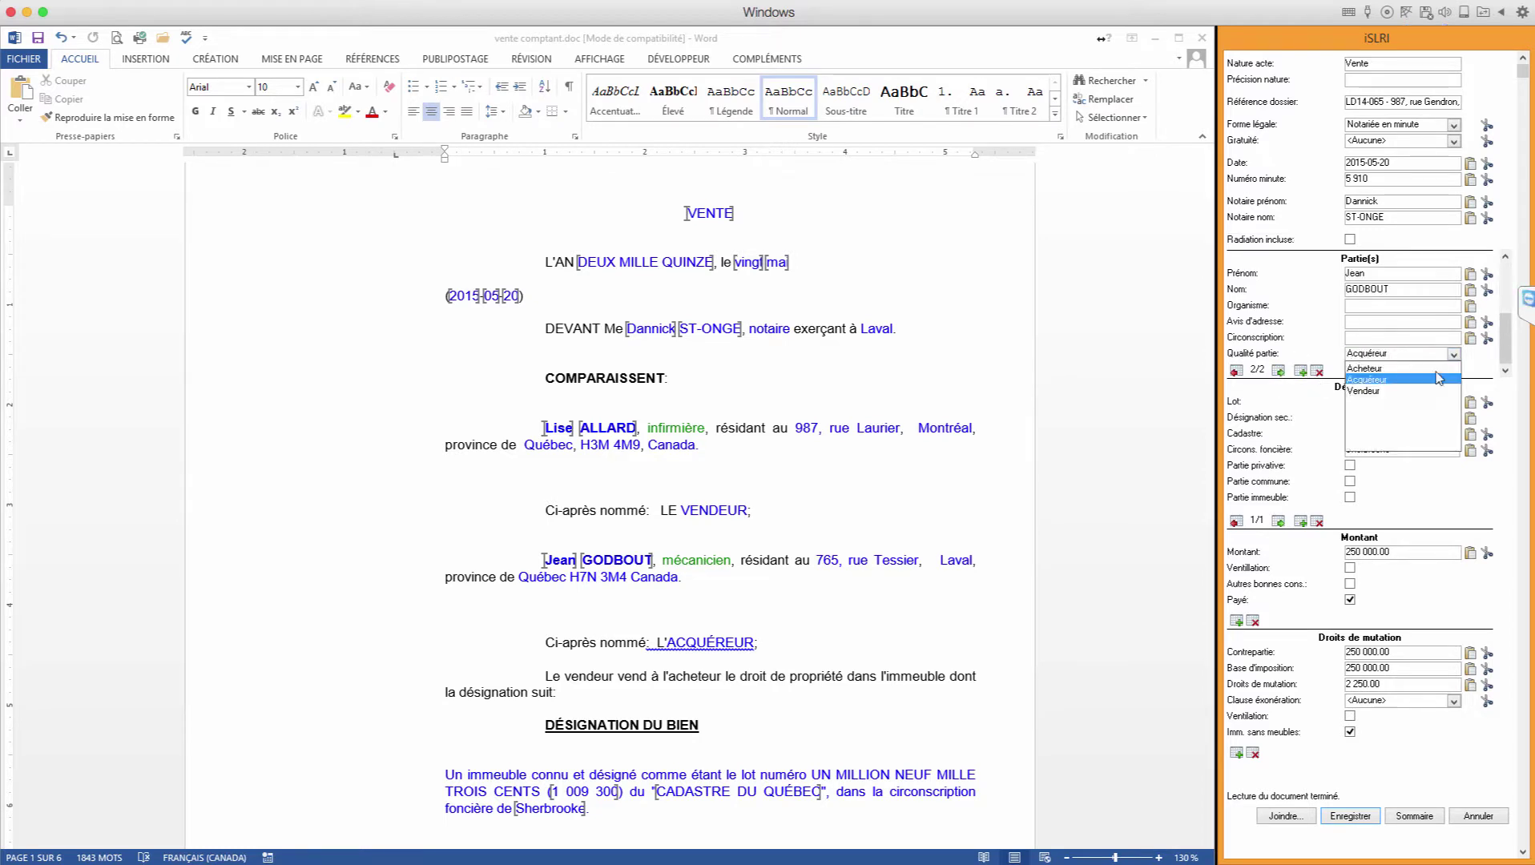
left_click(1382, 380)
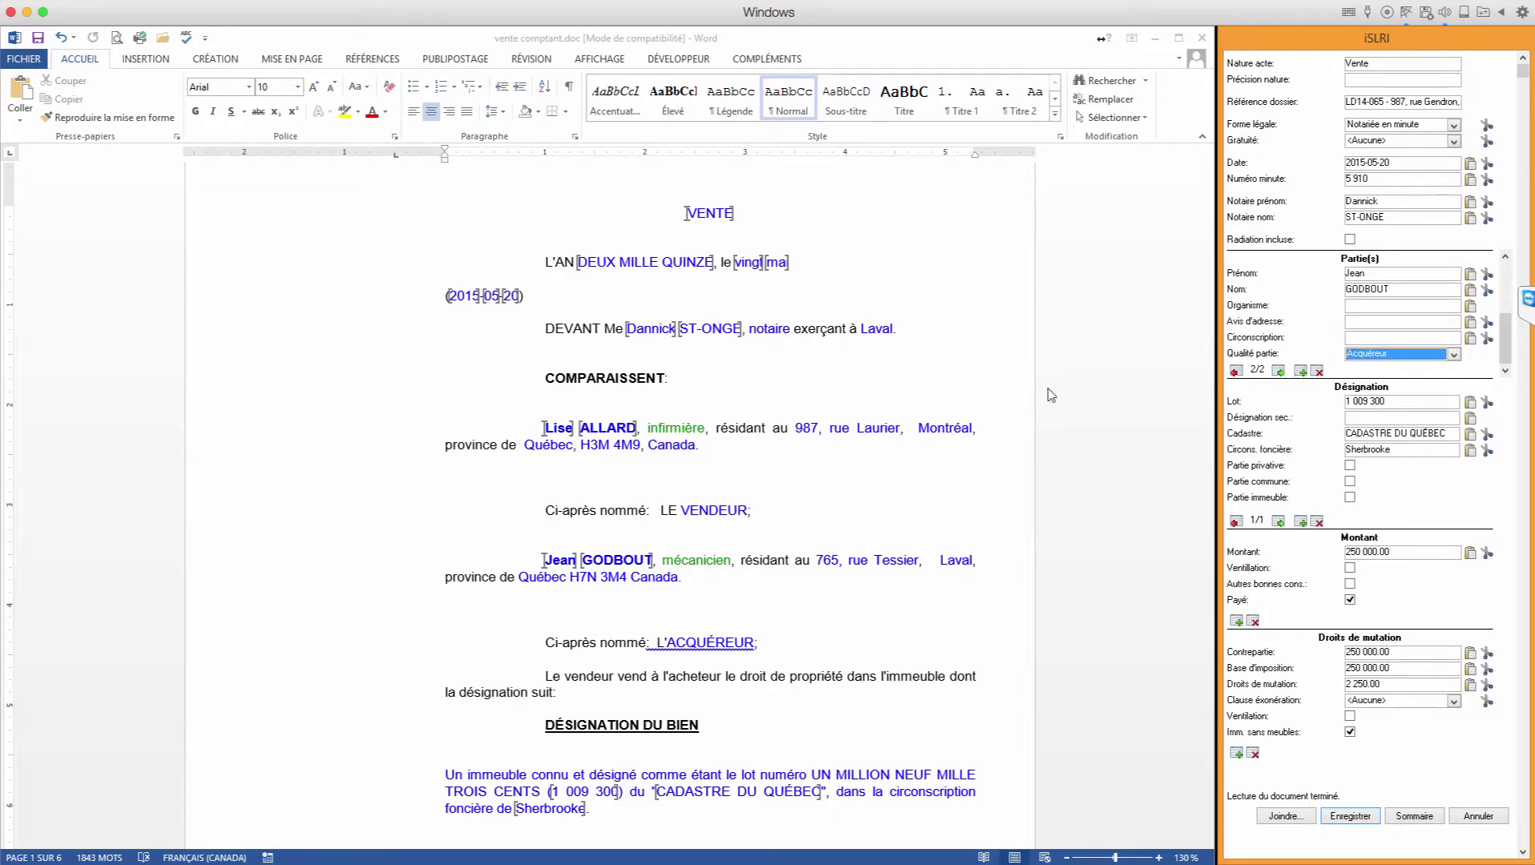
Step: Add a trial third party with an inserted first name, then clear and delete it
left_click(1302, 373)
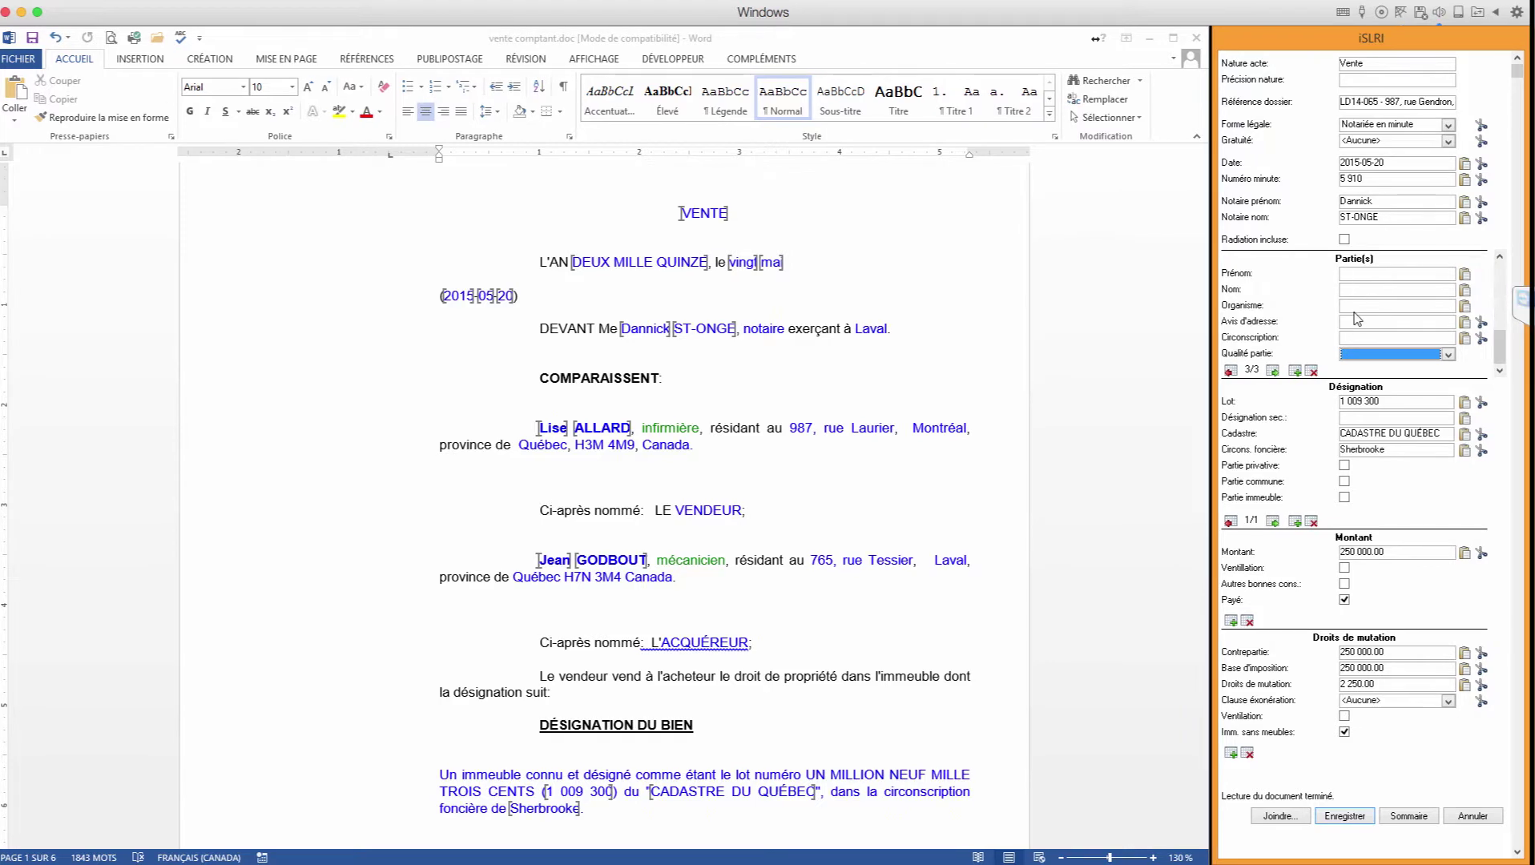
double_click(558, 432)
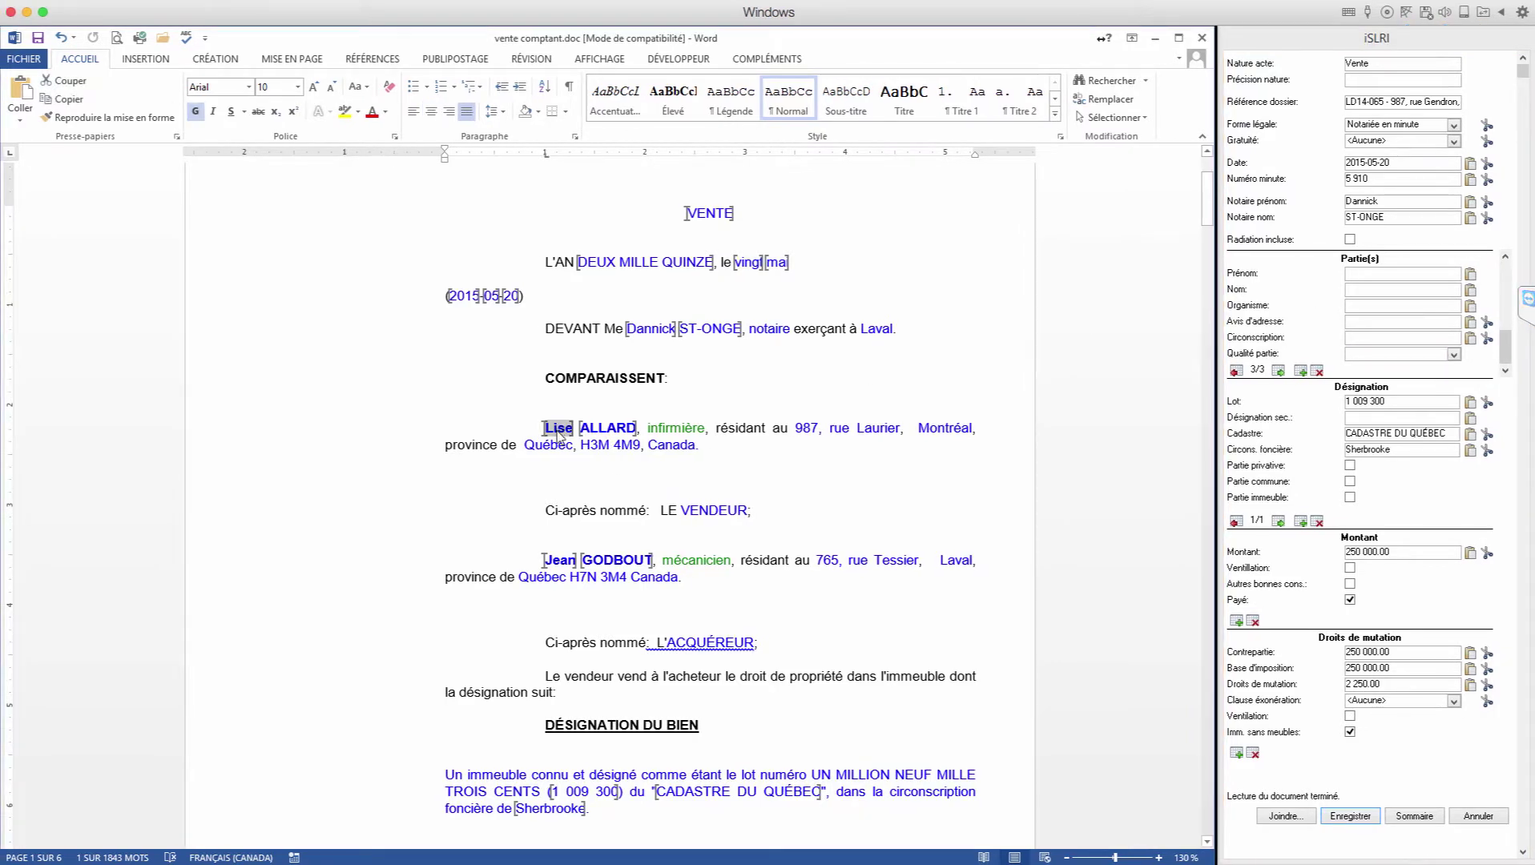
left_click(1472, 277)
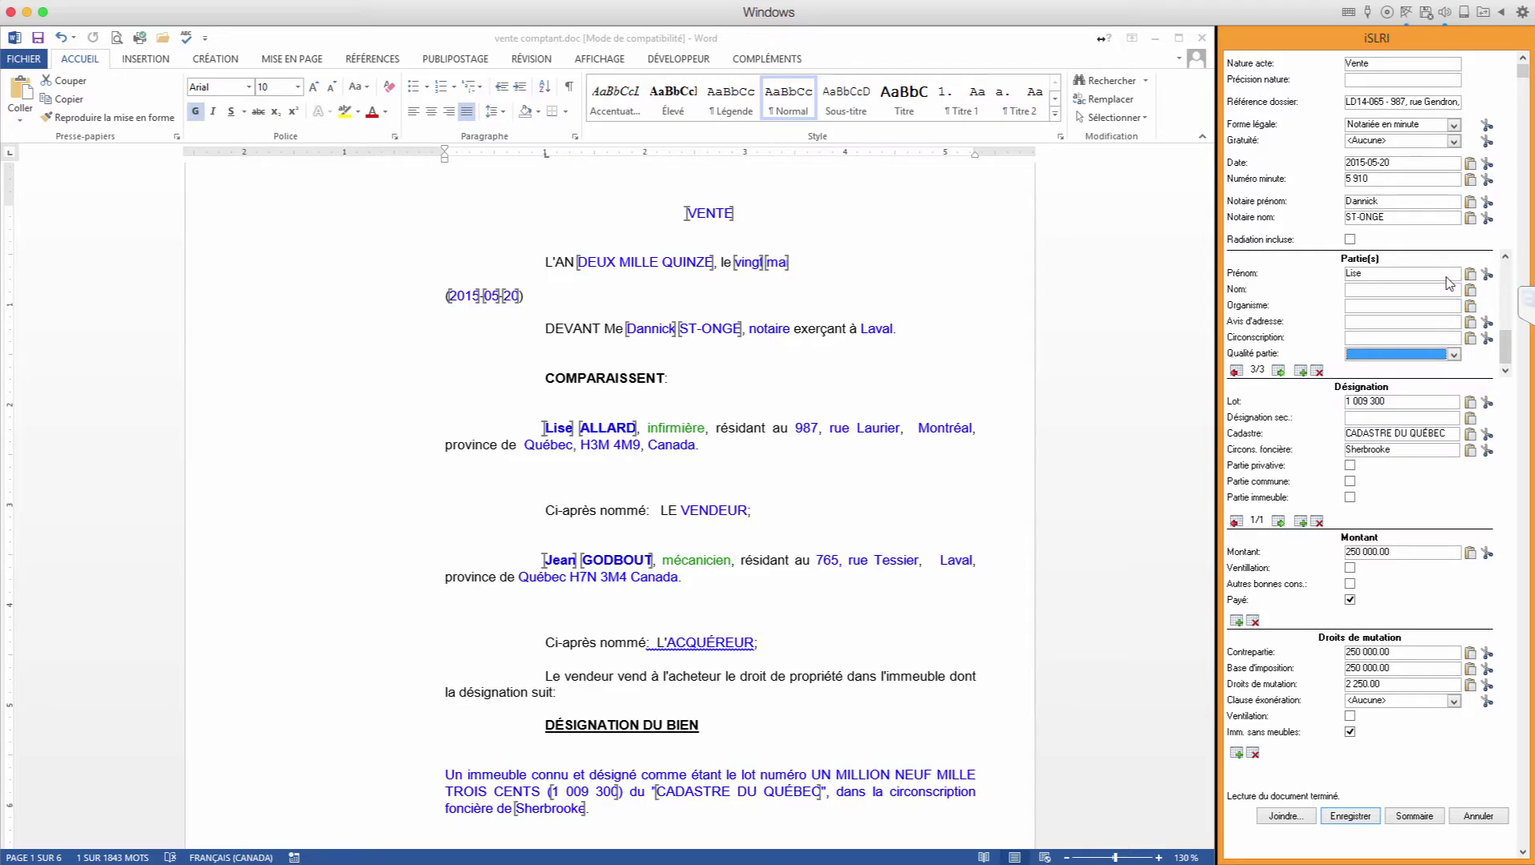
left_click(1488, 276)
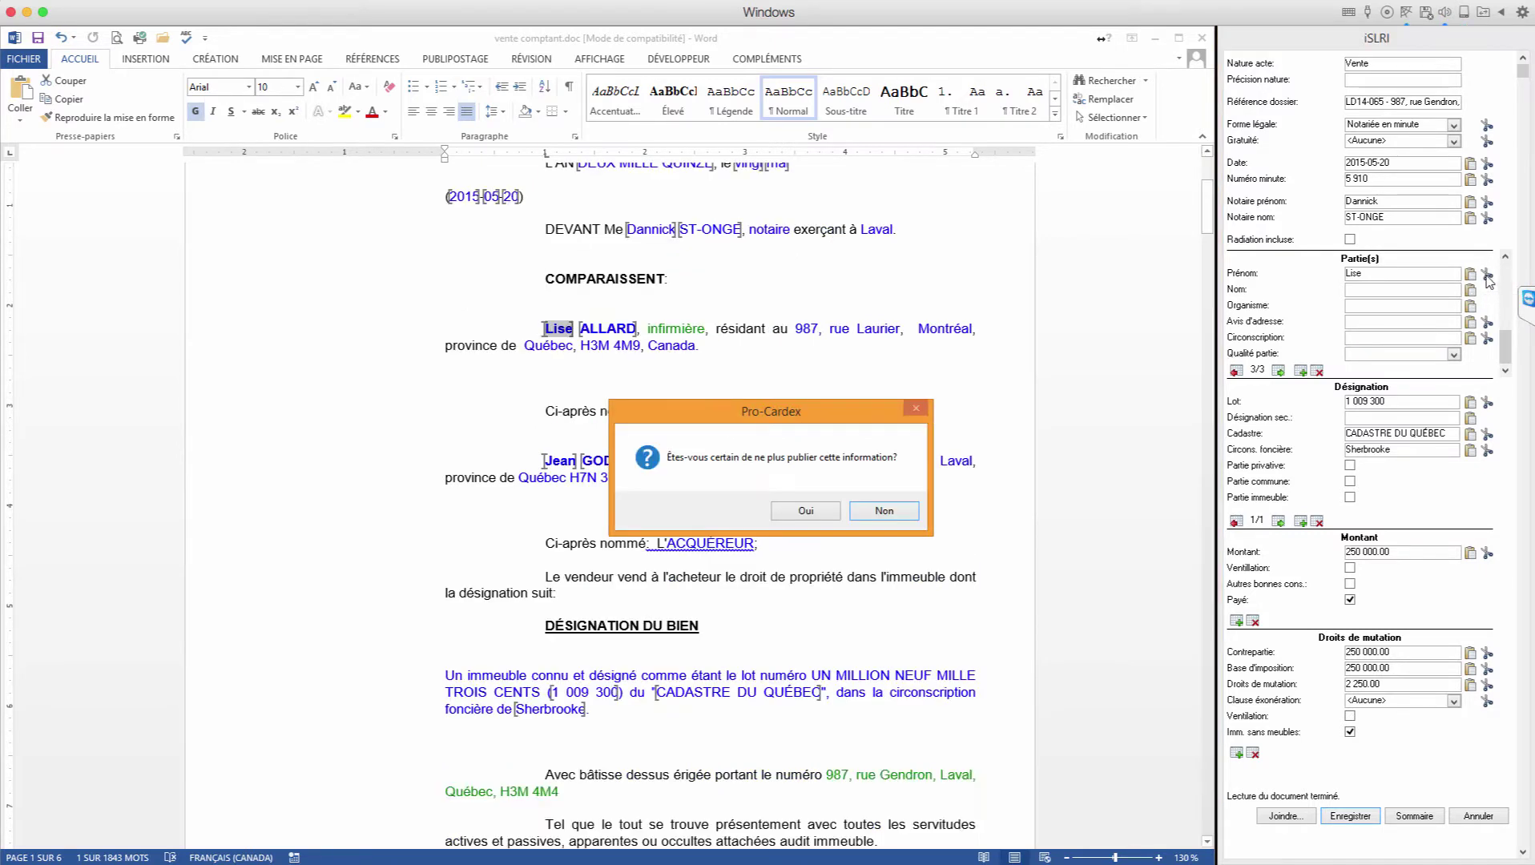
left_click(814, 513)
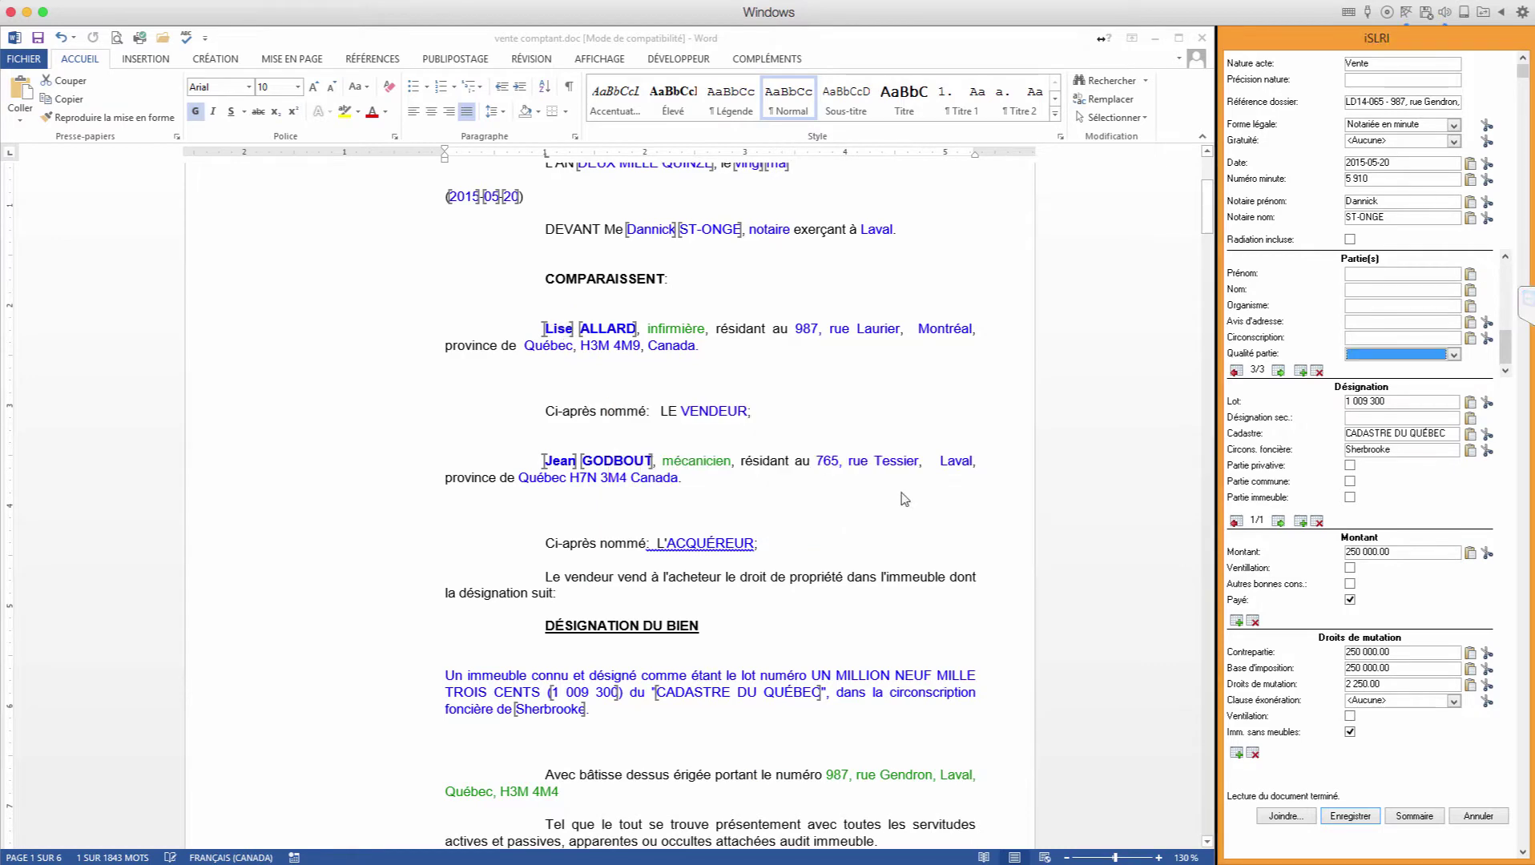
left_click(1318, 372)
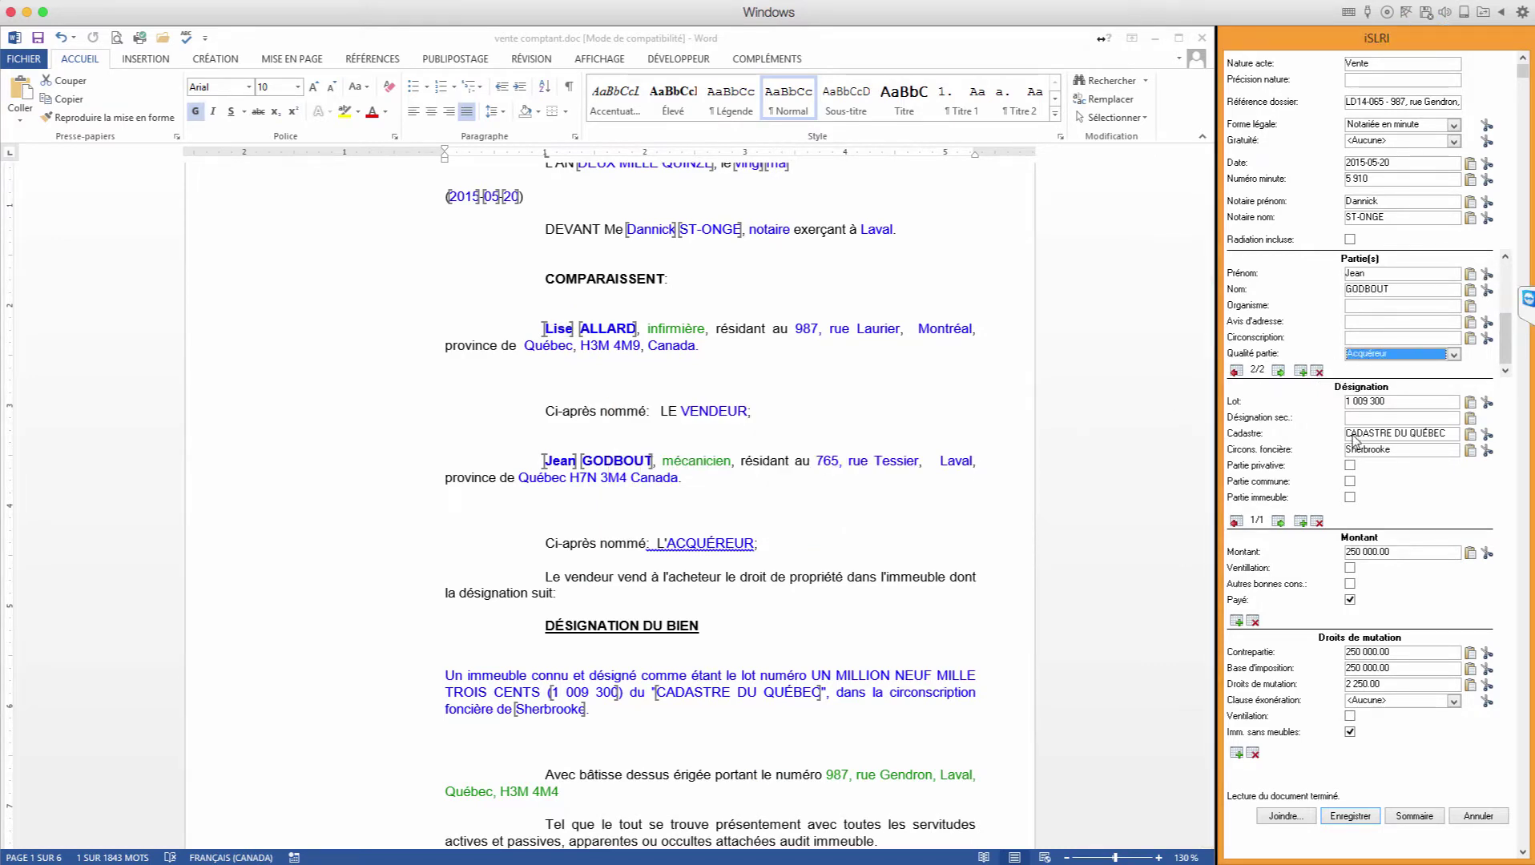
left_click(1363, 408)
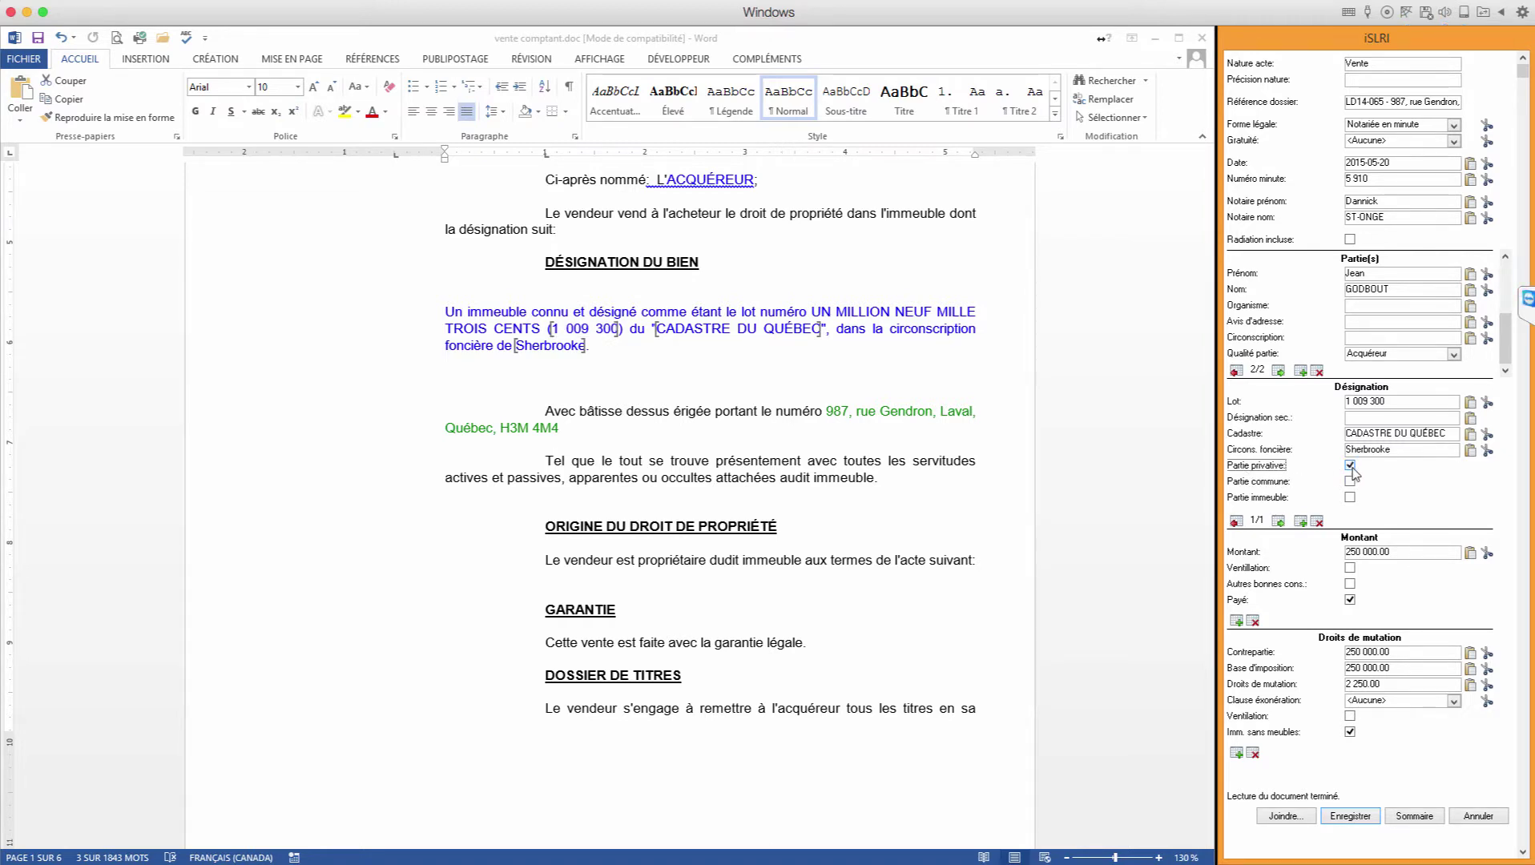
Step: Untick Partie privative and Partie commune, then preview and close the requisition summary
left_click(1350, 467)
left_click(1351, 483)
left_click(1352, 483)
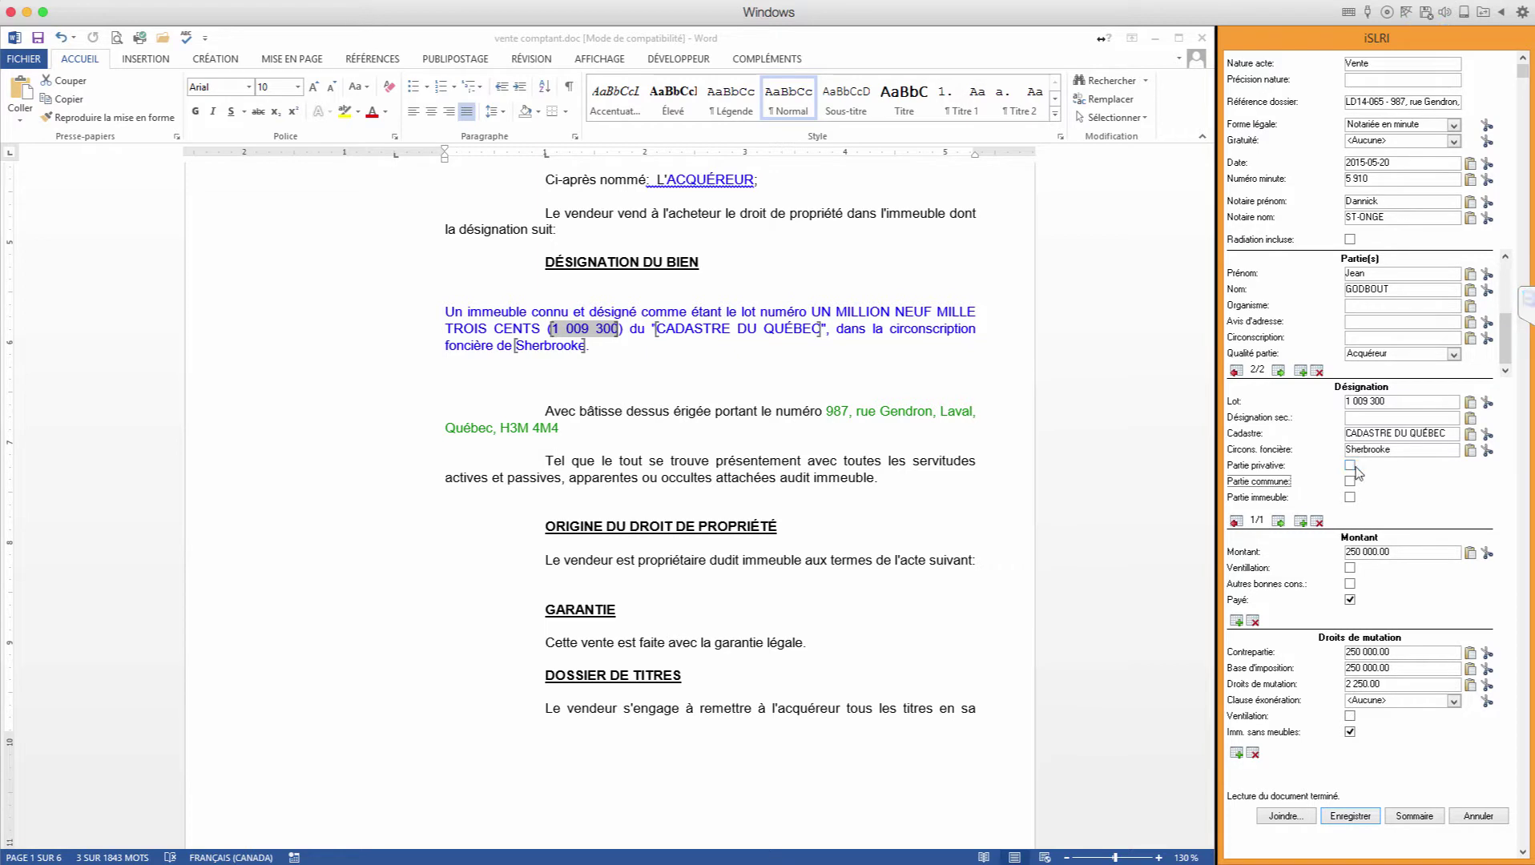
left_click(1362, 554)
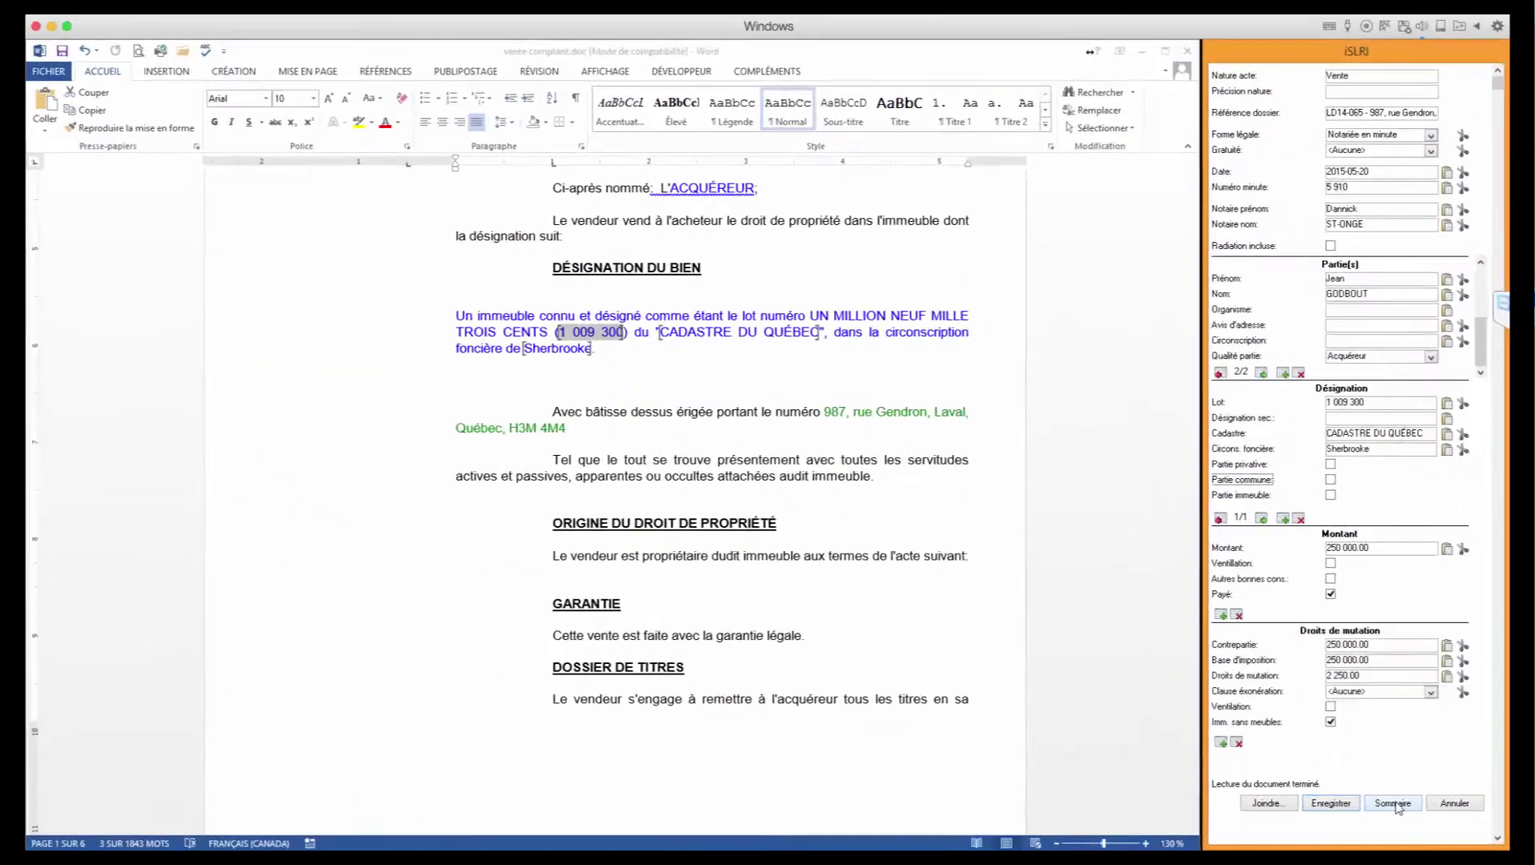
left_click(1395, 804)
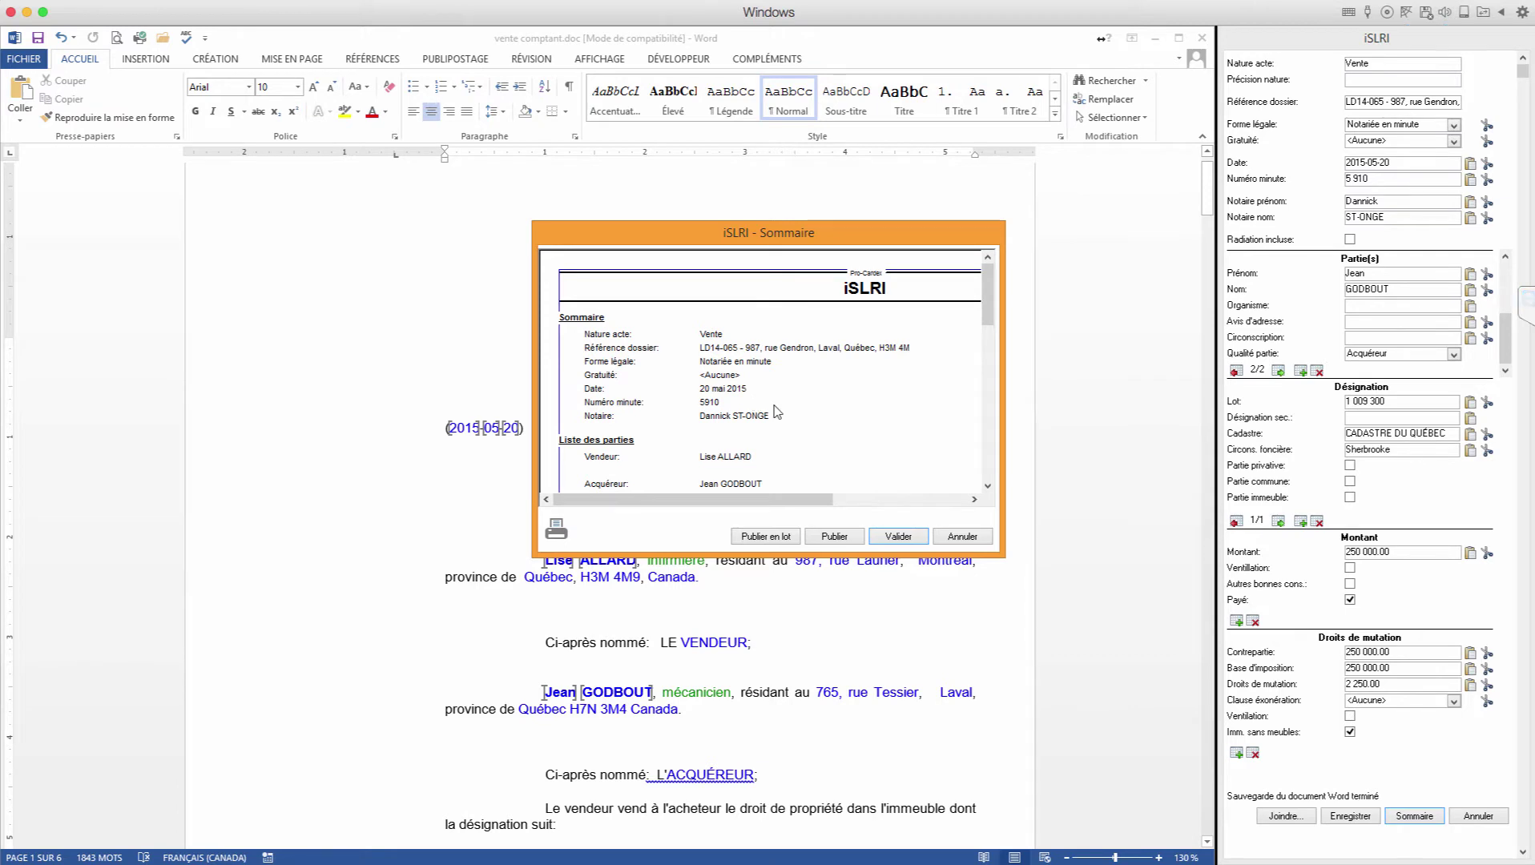
left_click(972, 540)
Step: Clear the Contrepartie amount and request the summary, triggering the missing-Contrepartie warning
left_click(1374, 659)
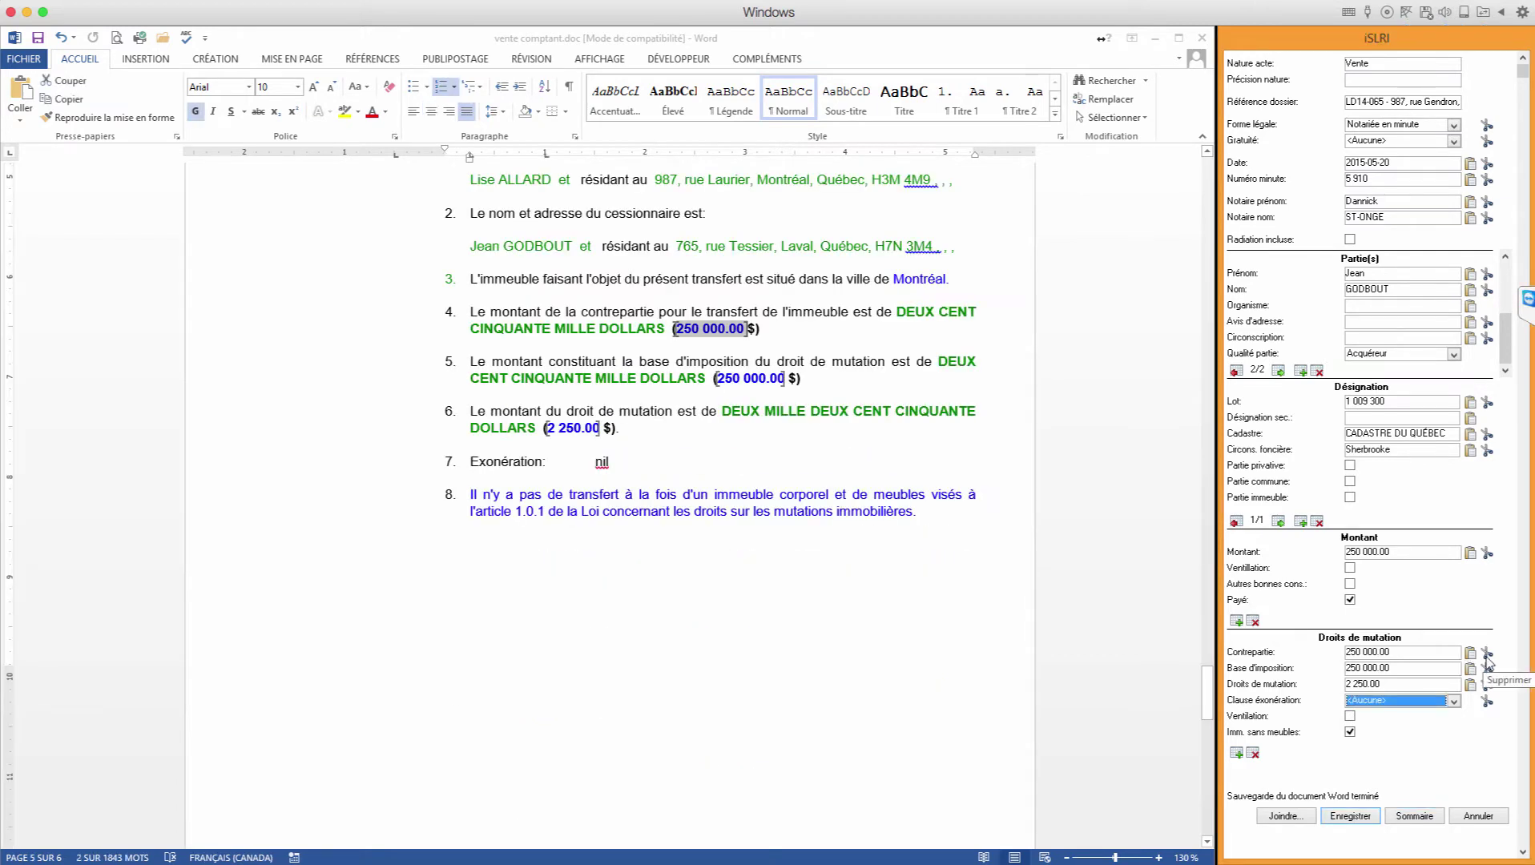
left_click(1487, 659)
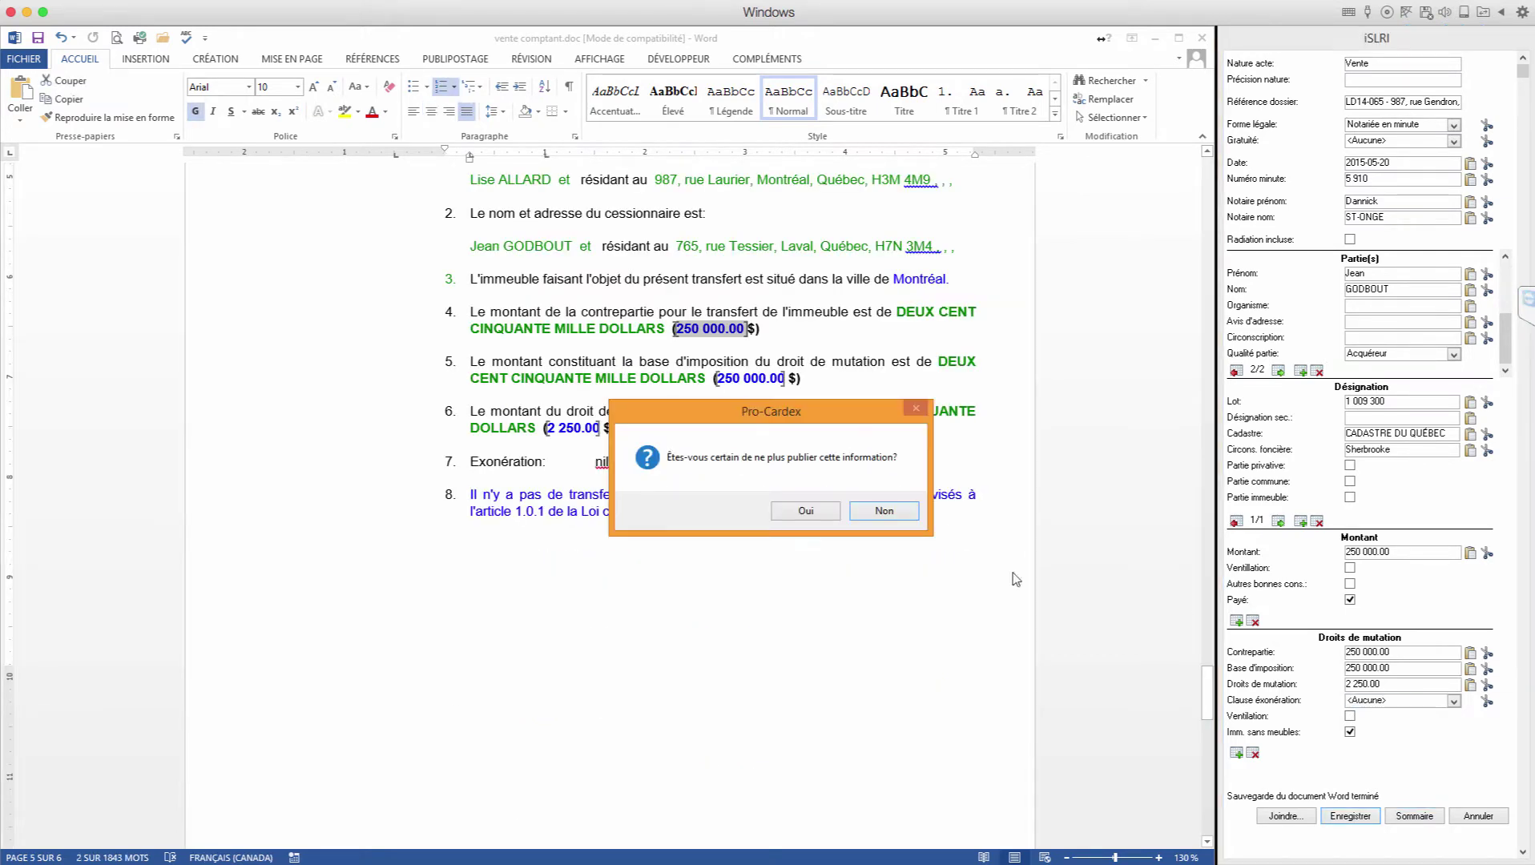
left_click(818, 514)
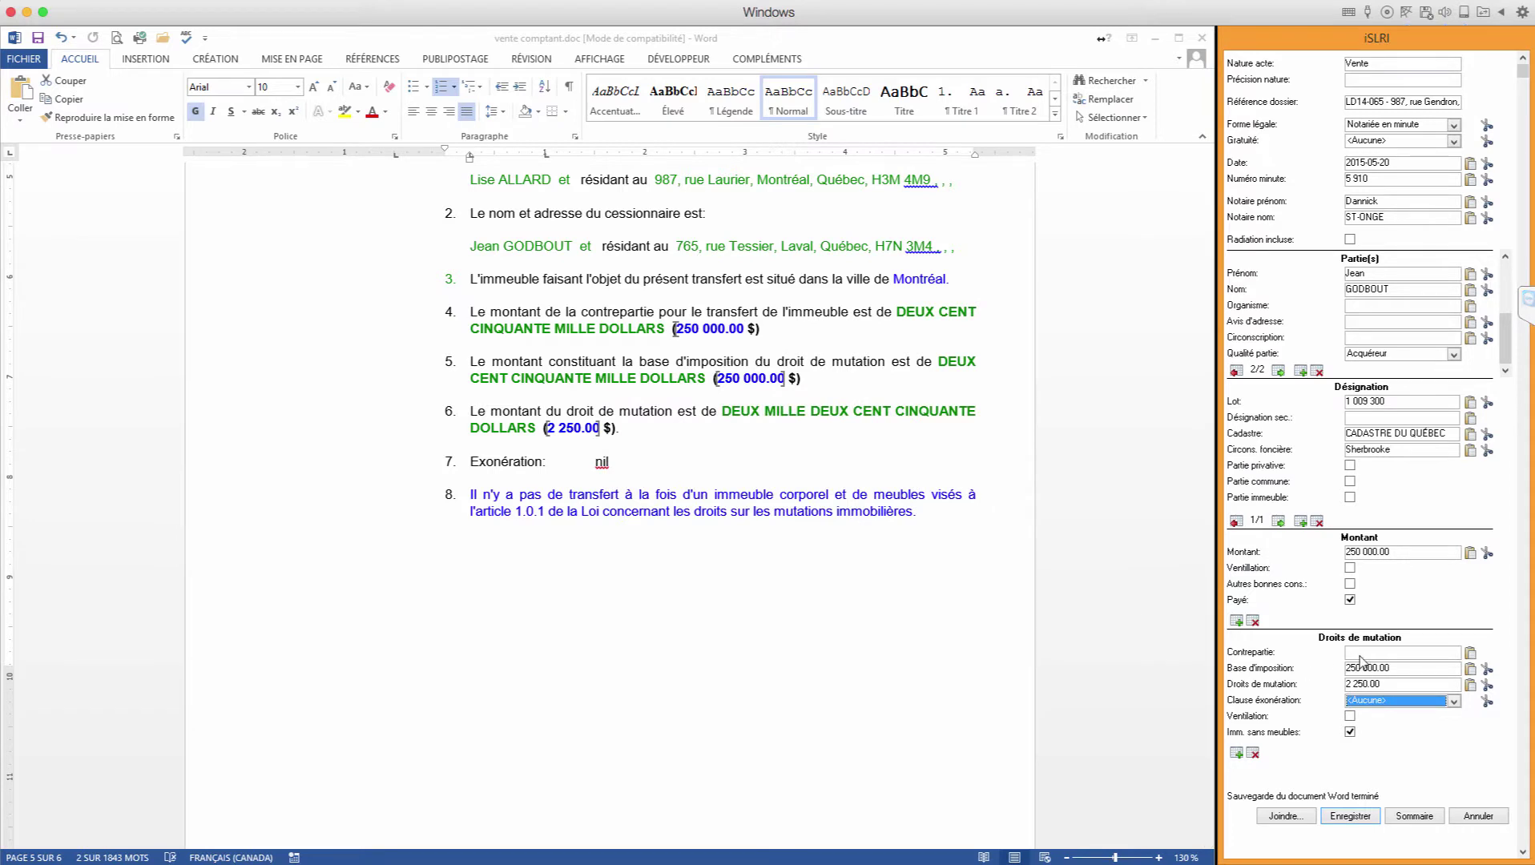
left_click(1415, 816)
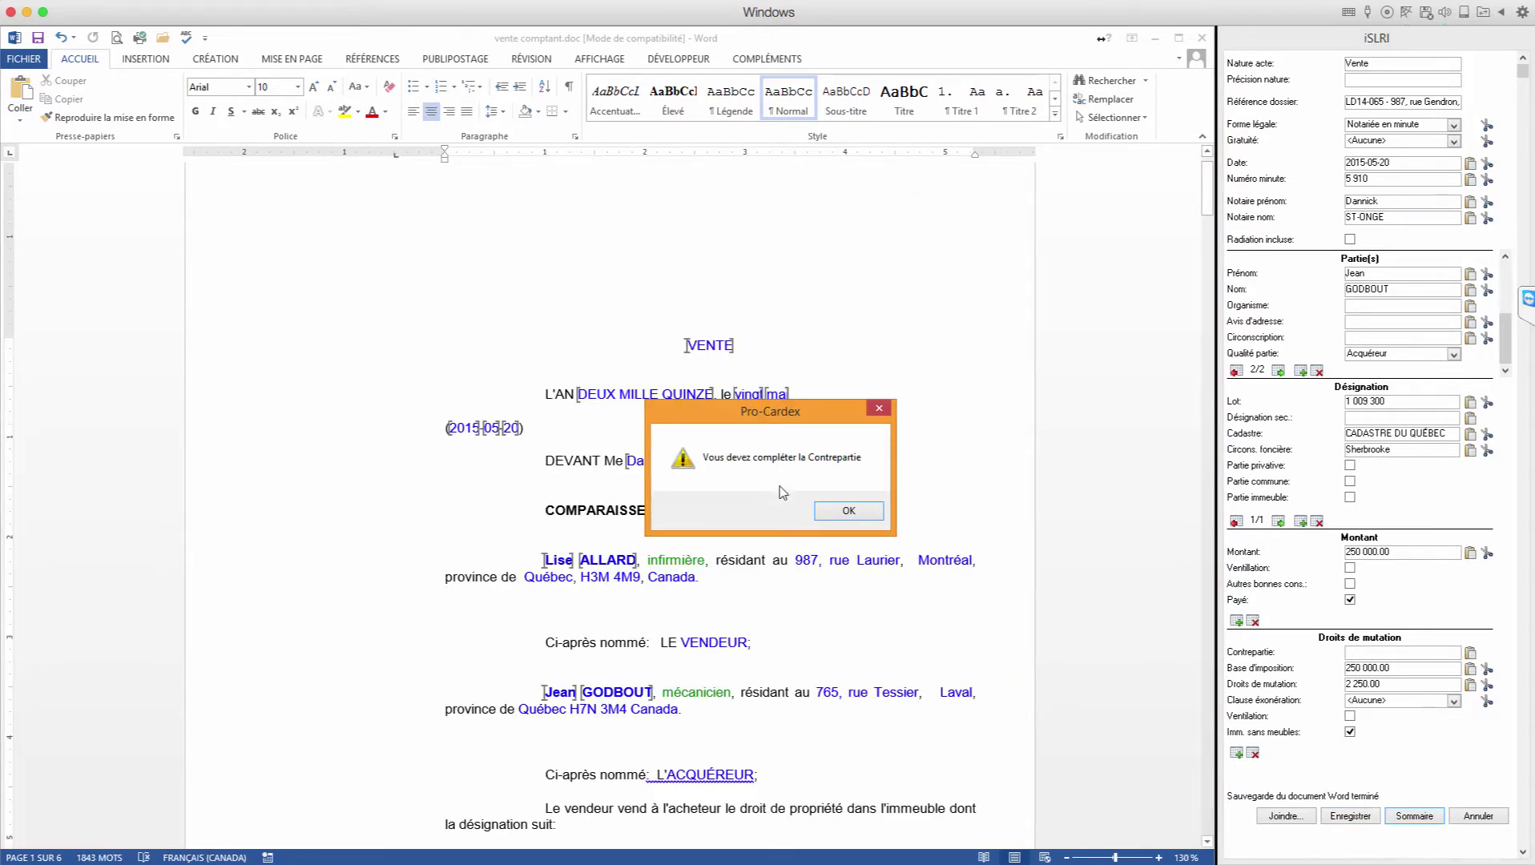
Step: Dismiss the warning and reinsert 250 000.00 from clause 4 as the Contrepartie
left_click(849, 512)
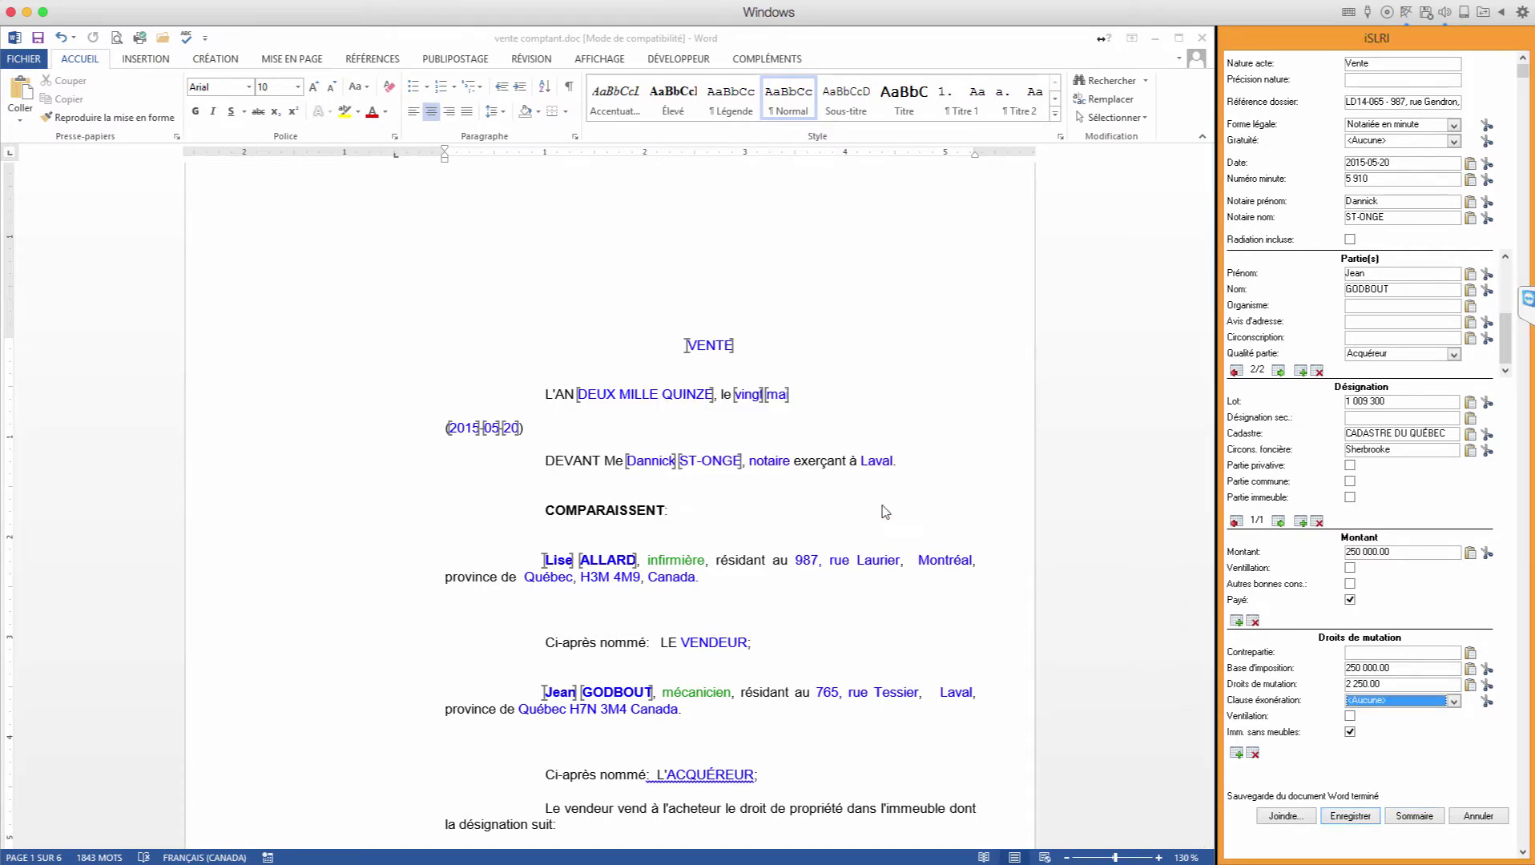
left_click(1360, 664)
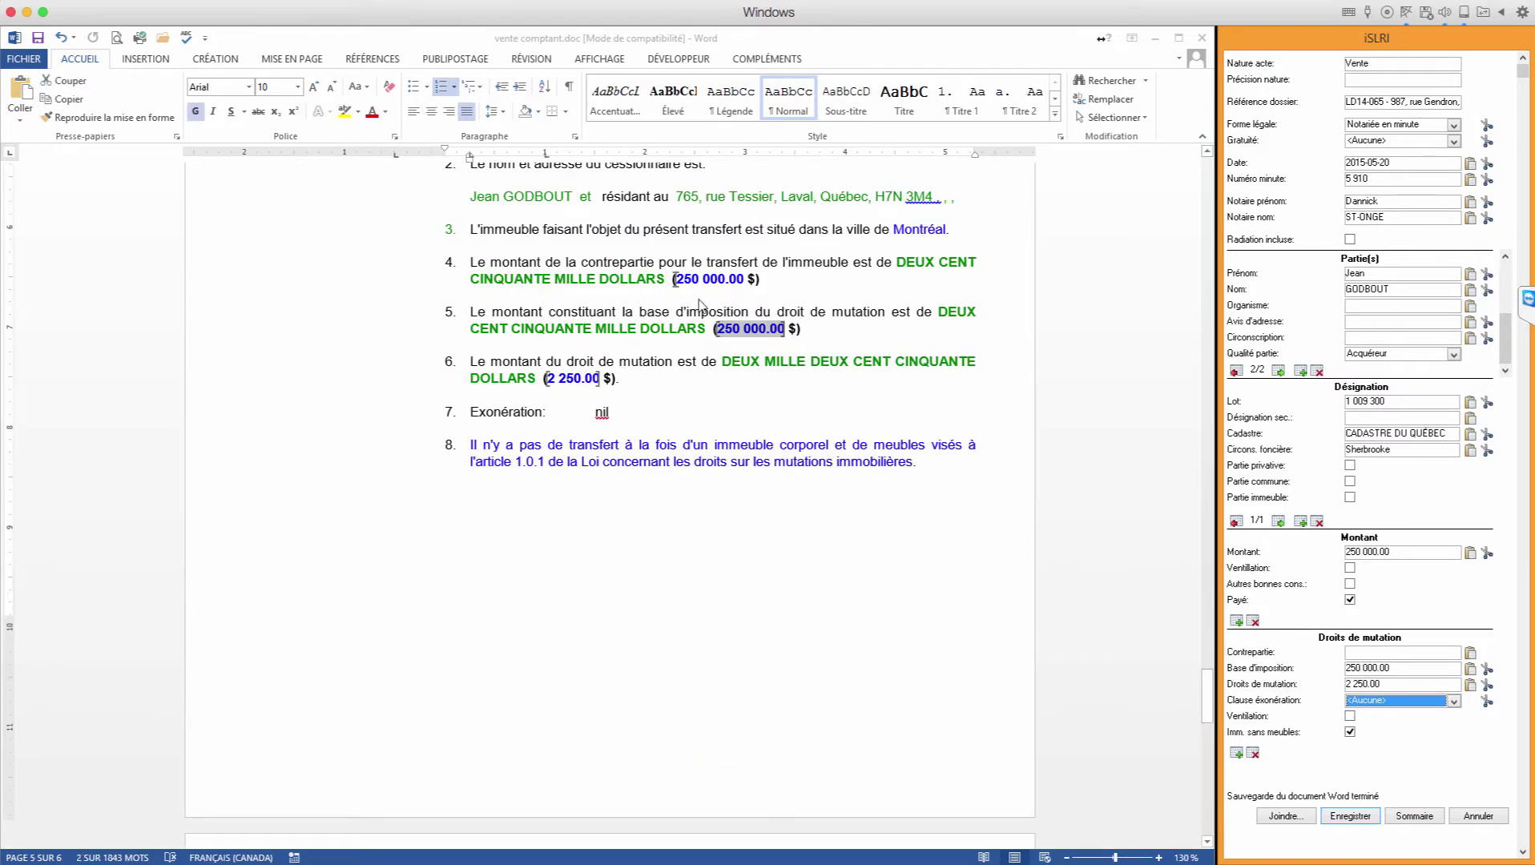
left_click(681, 281)
left_click_drag(674, 279, 745, 280)
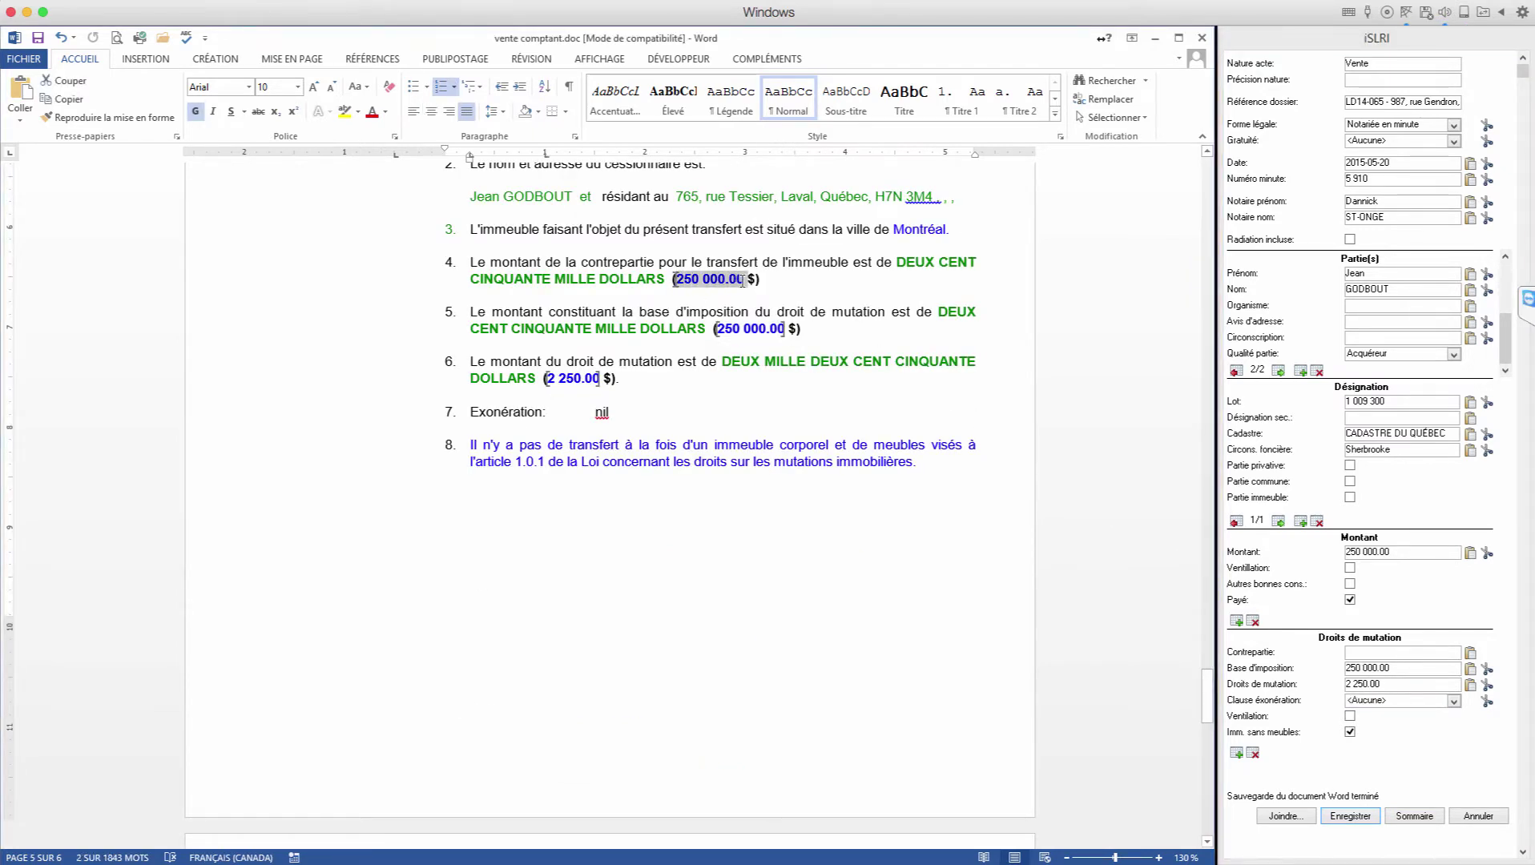
left_click(1471, 656)
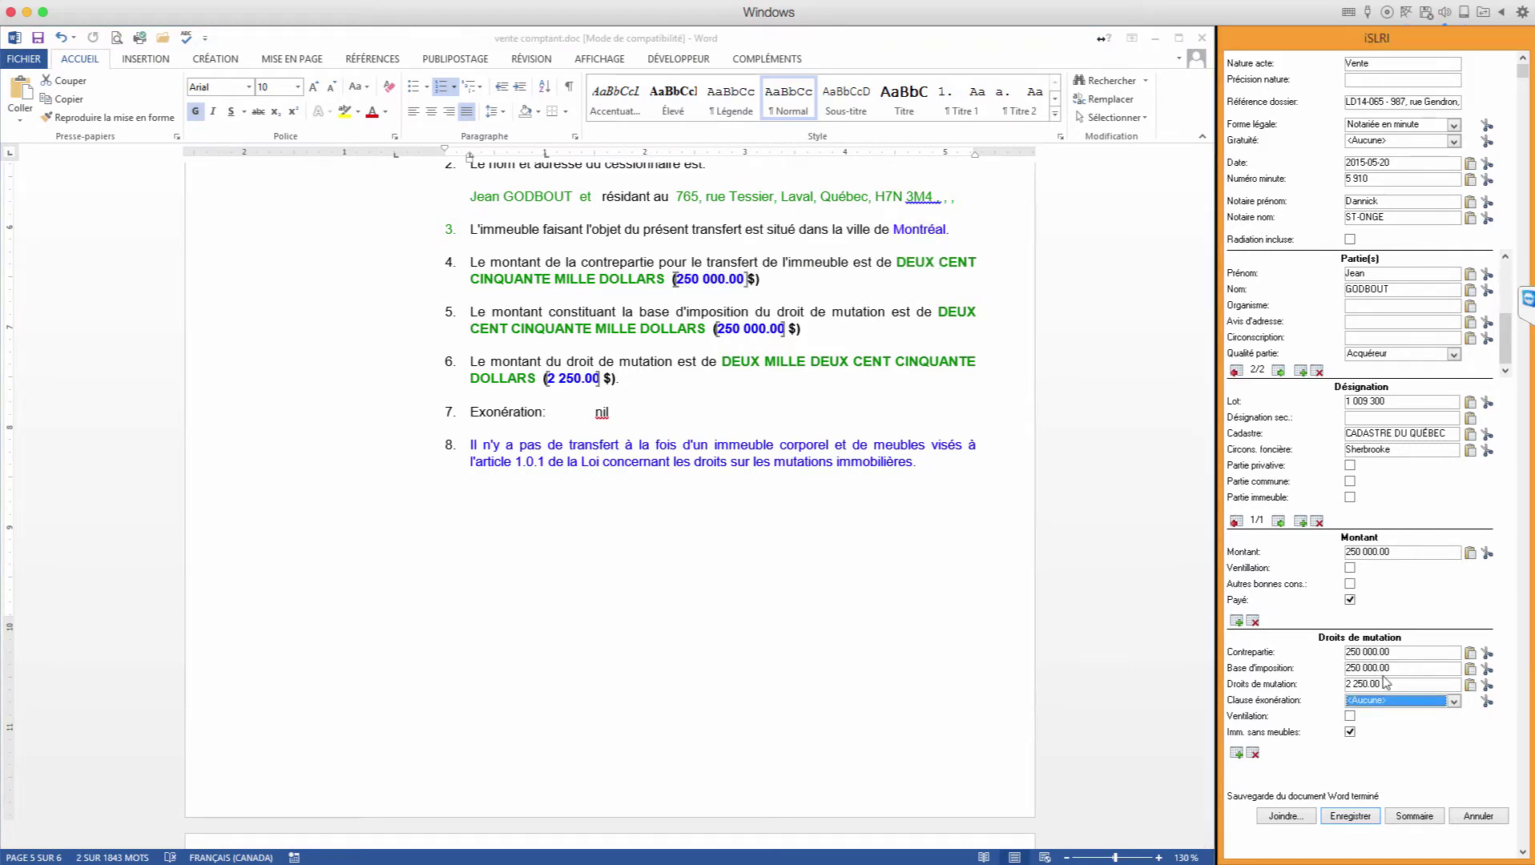
left_click(1415, 819)
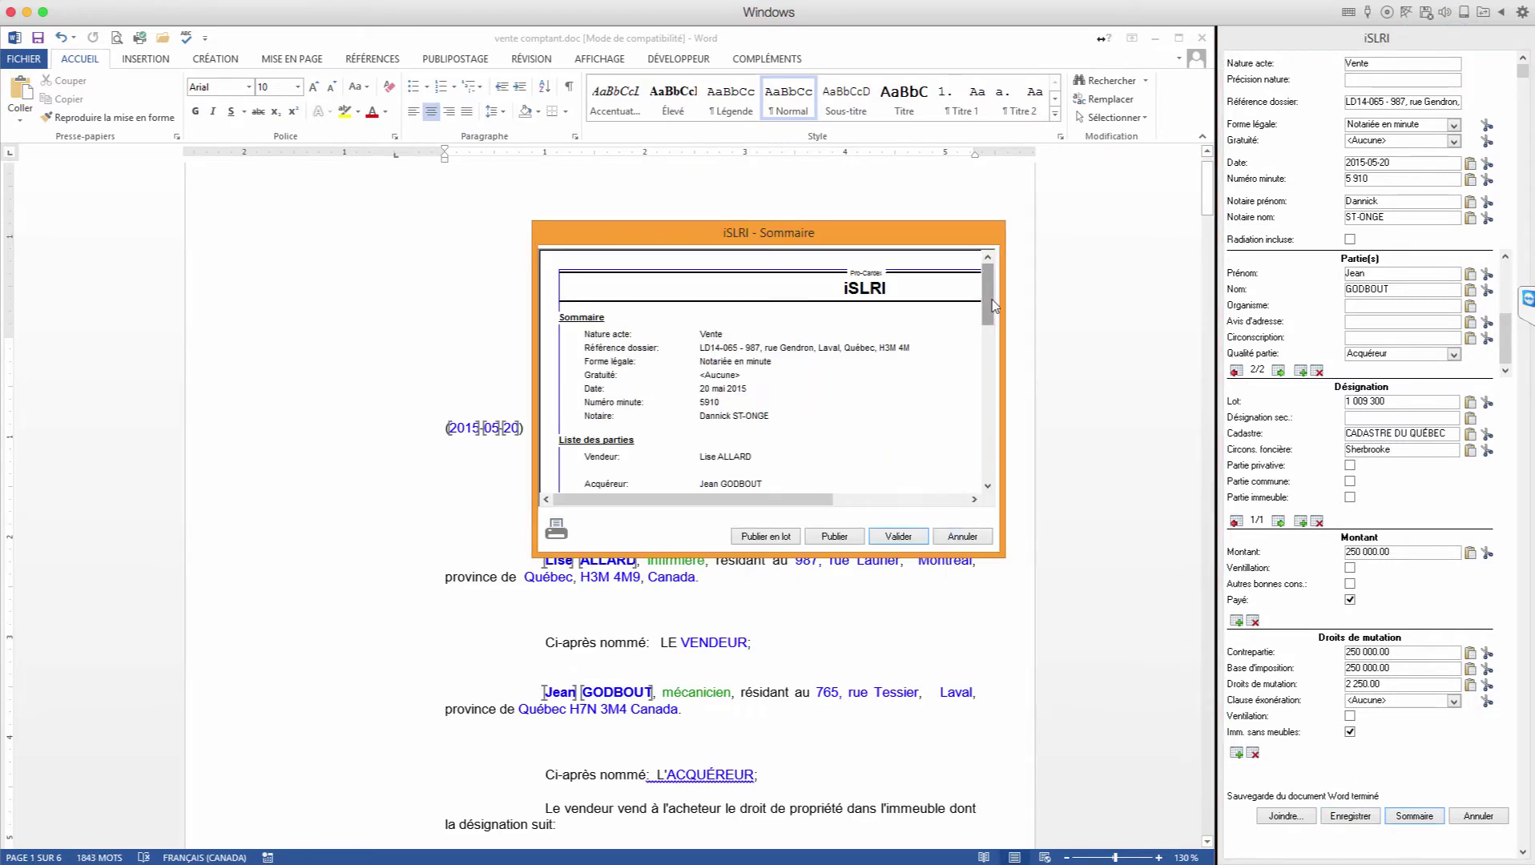
Step: Review the requisition summary, validate it, and acknowledge the success message
left_click_drag(988, 304, 988, 347)
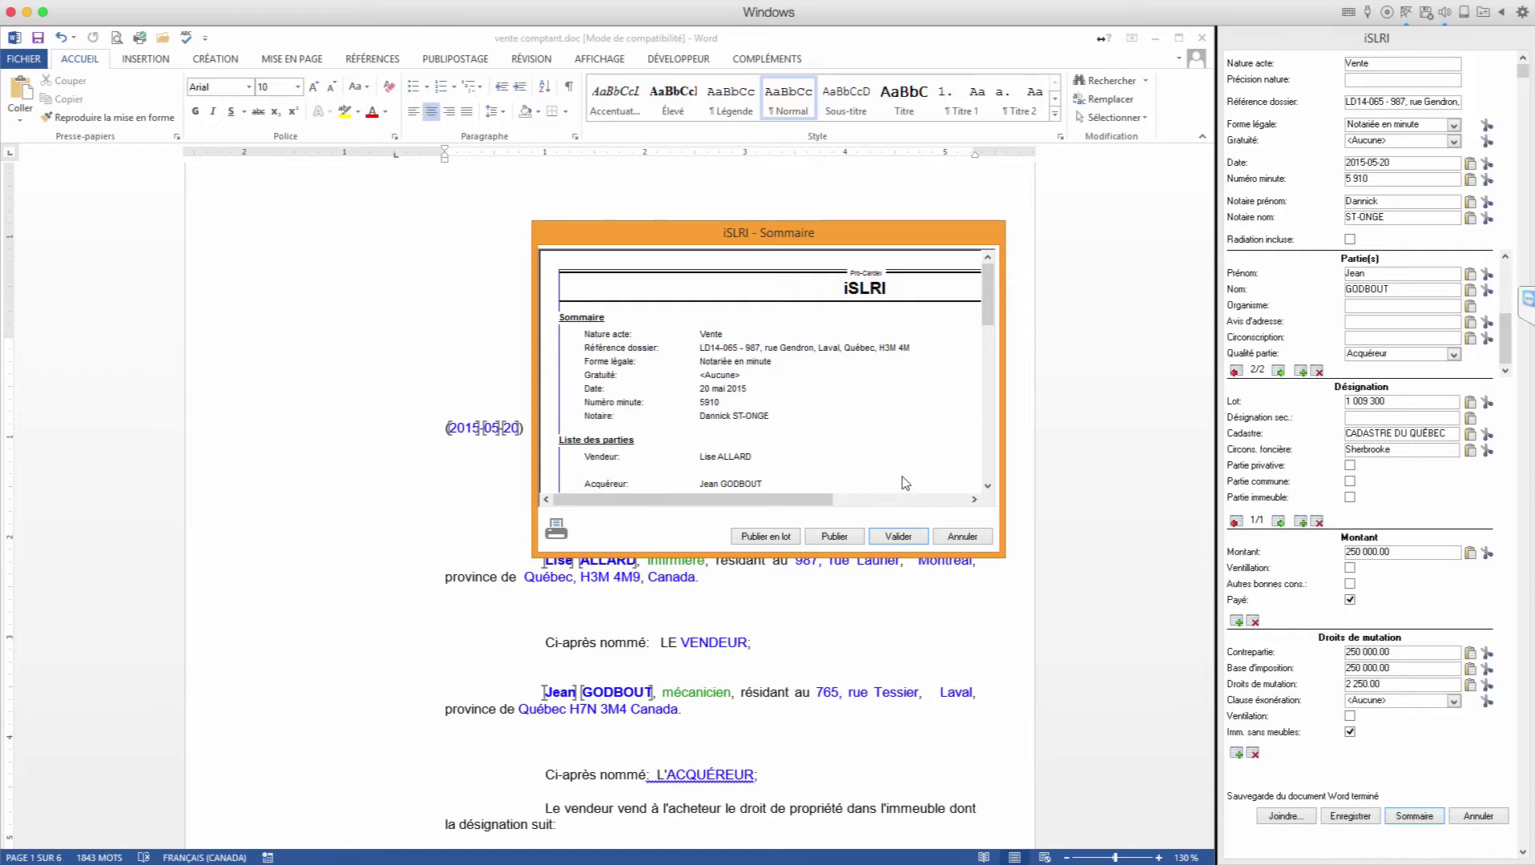
left_click(898, 537)
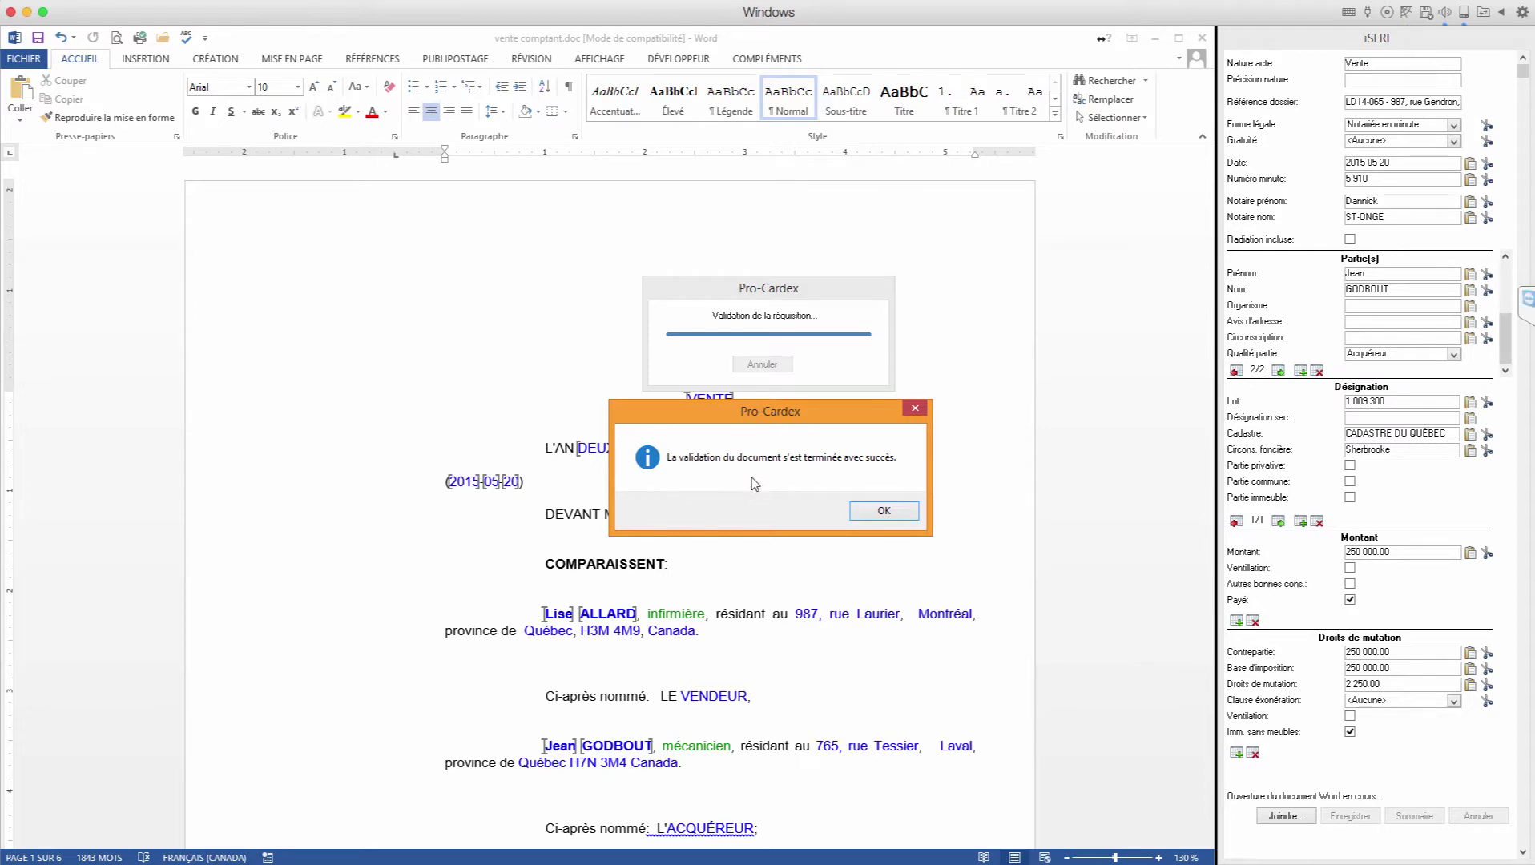
left_click(881, 512)
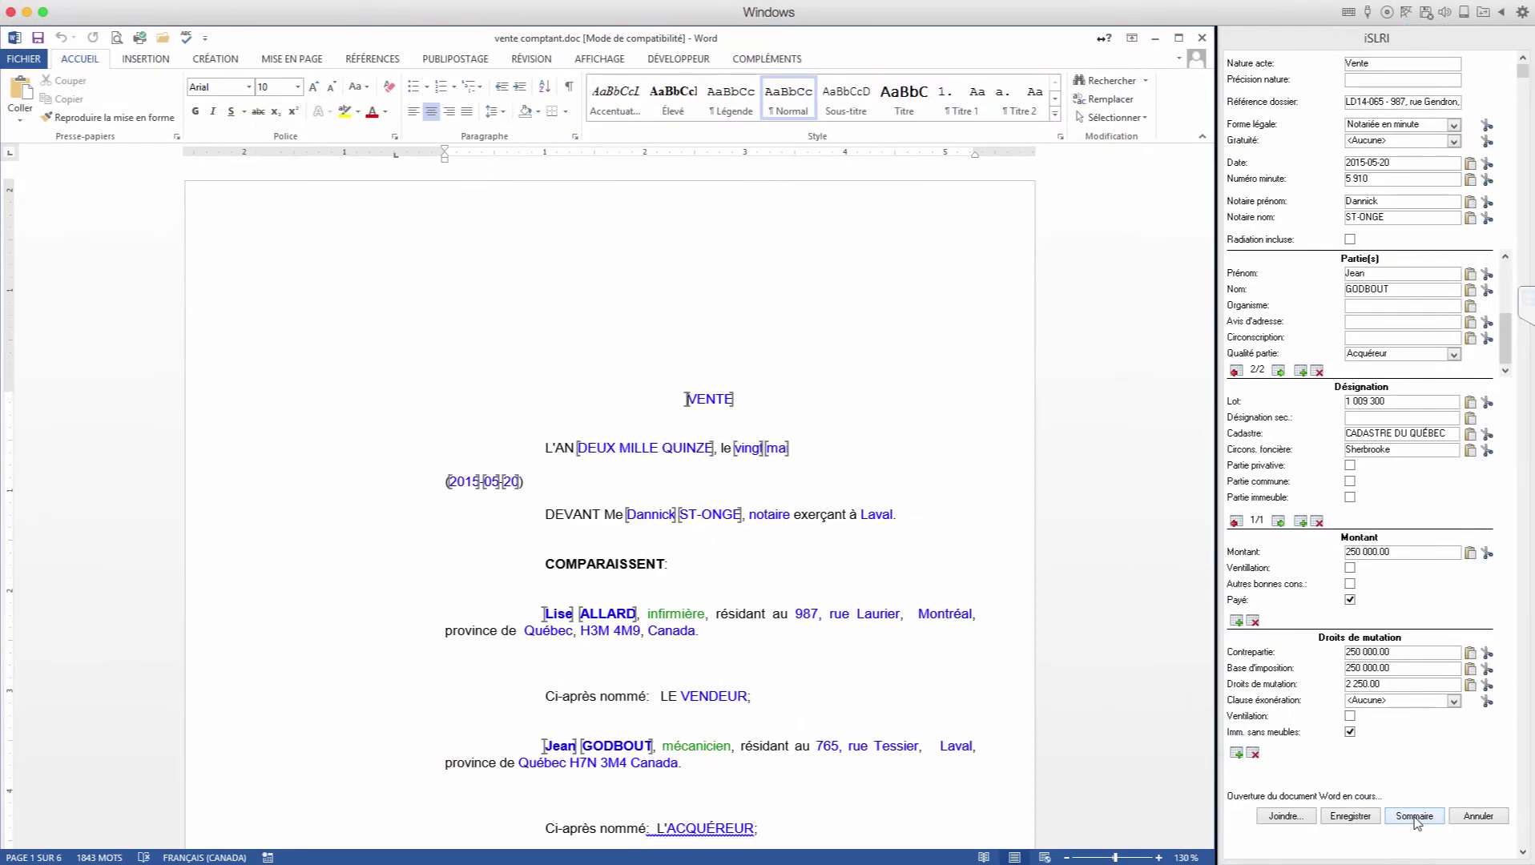
Step: Publish the requisition, accept the repeat fees, and sign with the Entrust password
left_click(1415, 821)
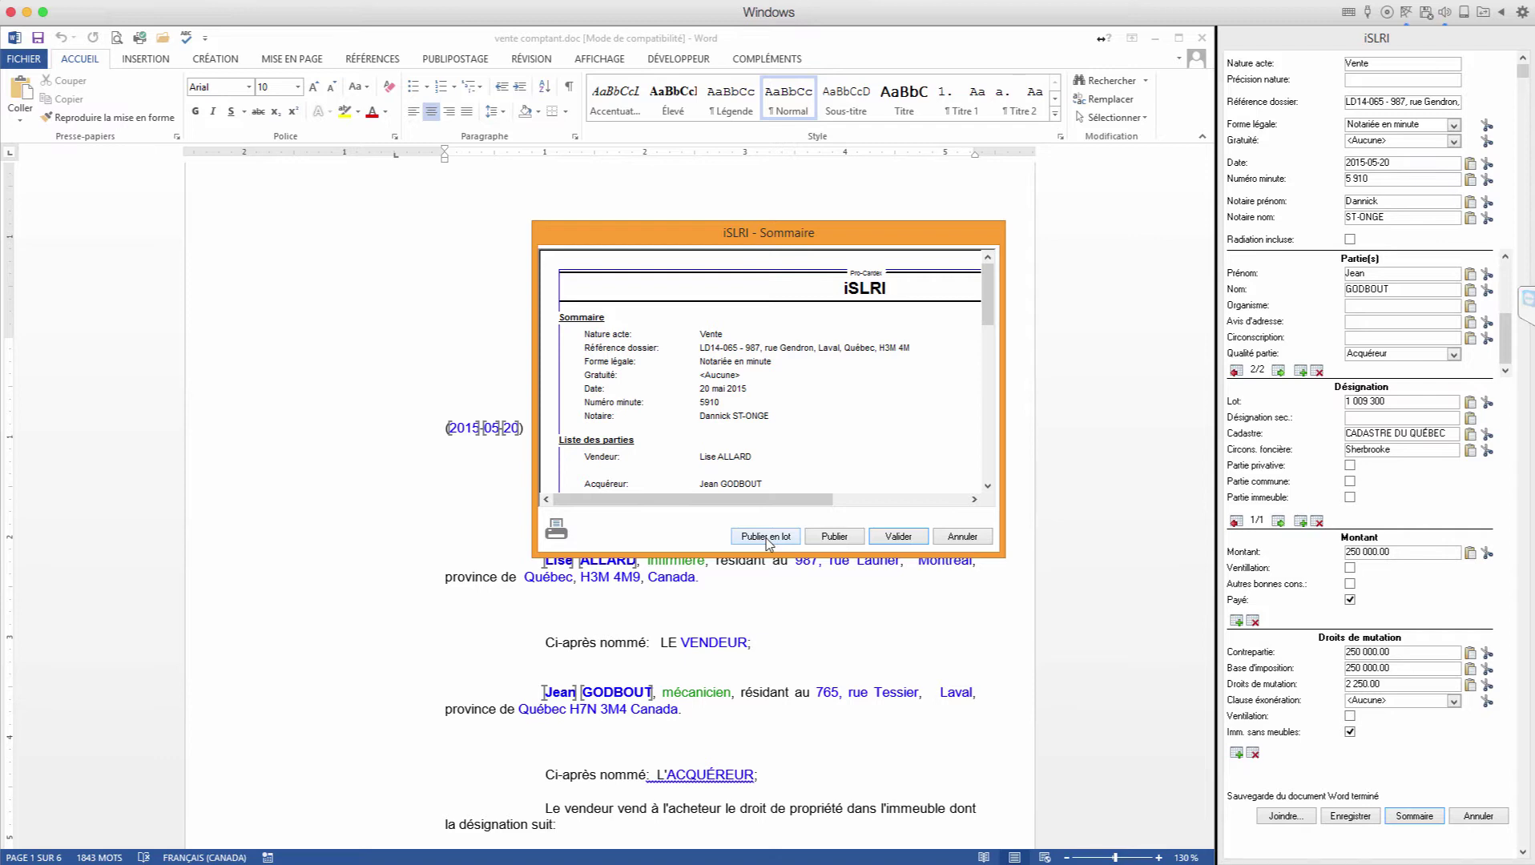
left_click(835, 537)
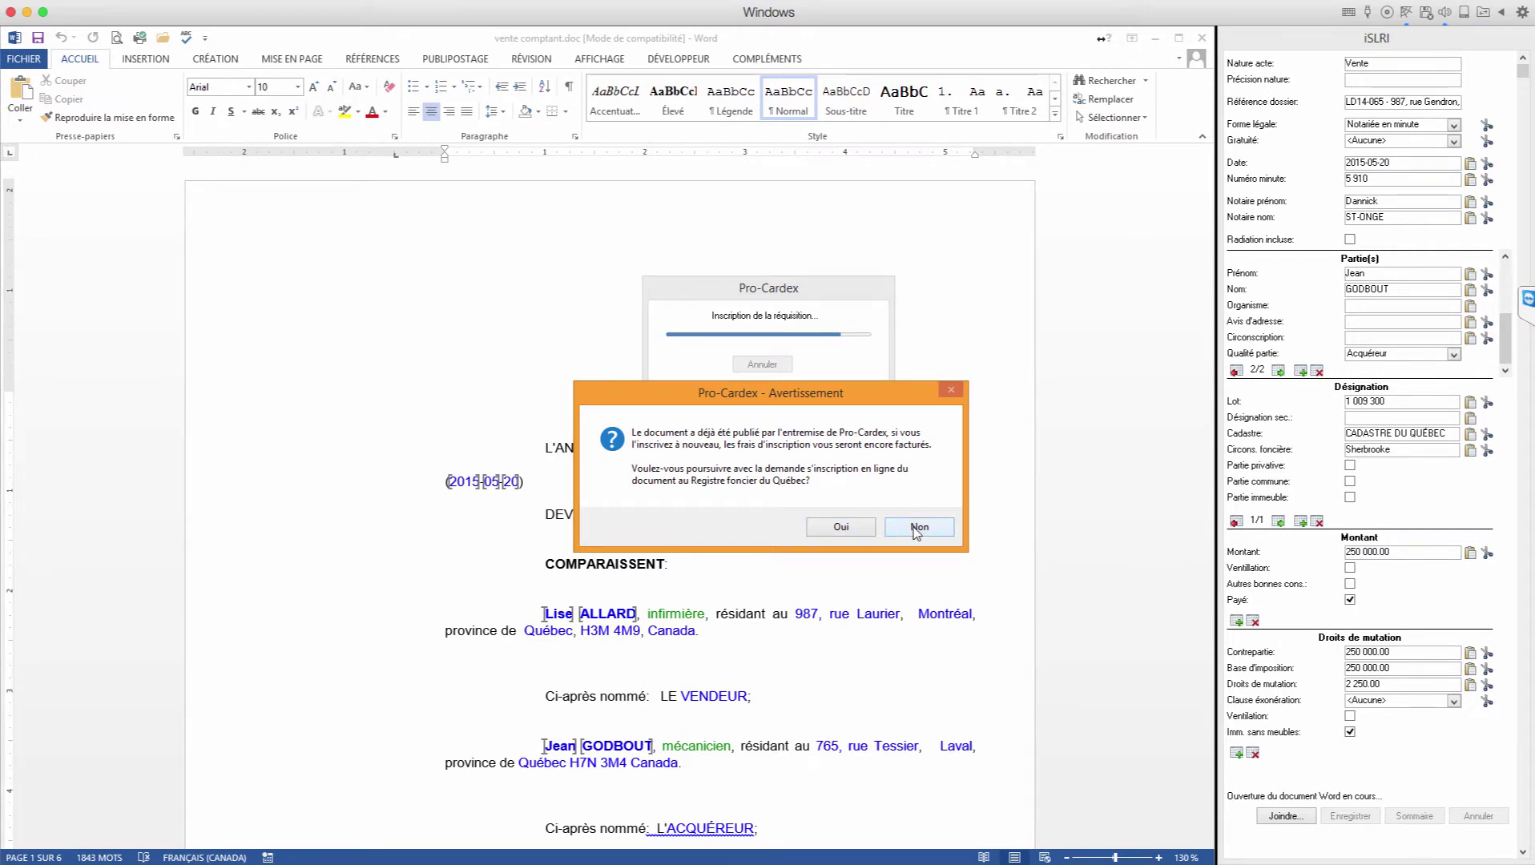
left_click(836, 528)
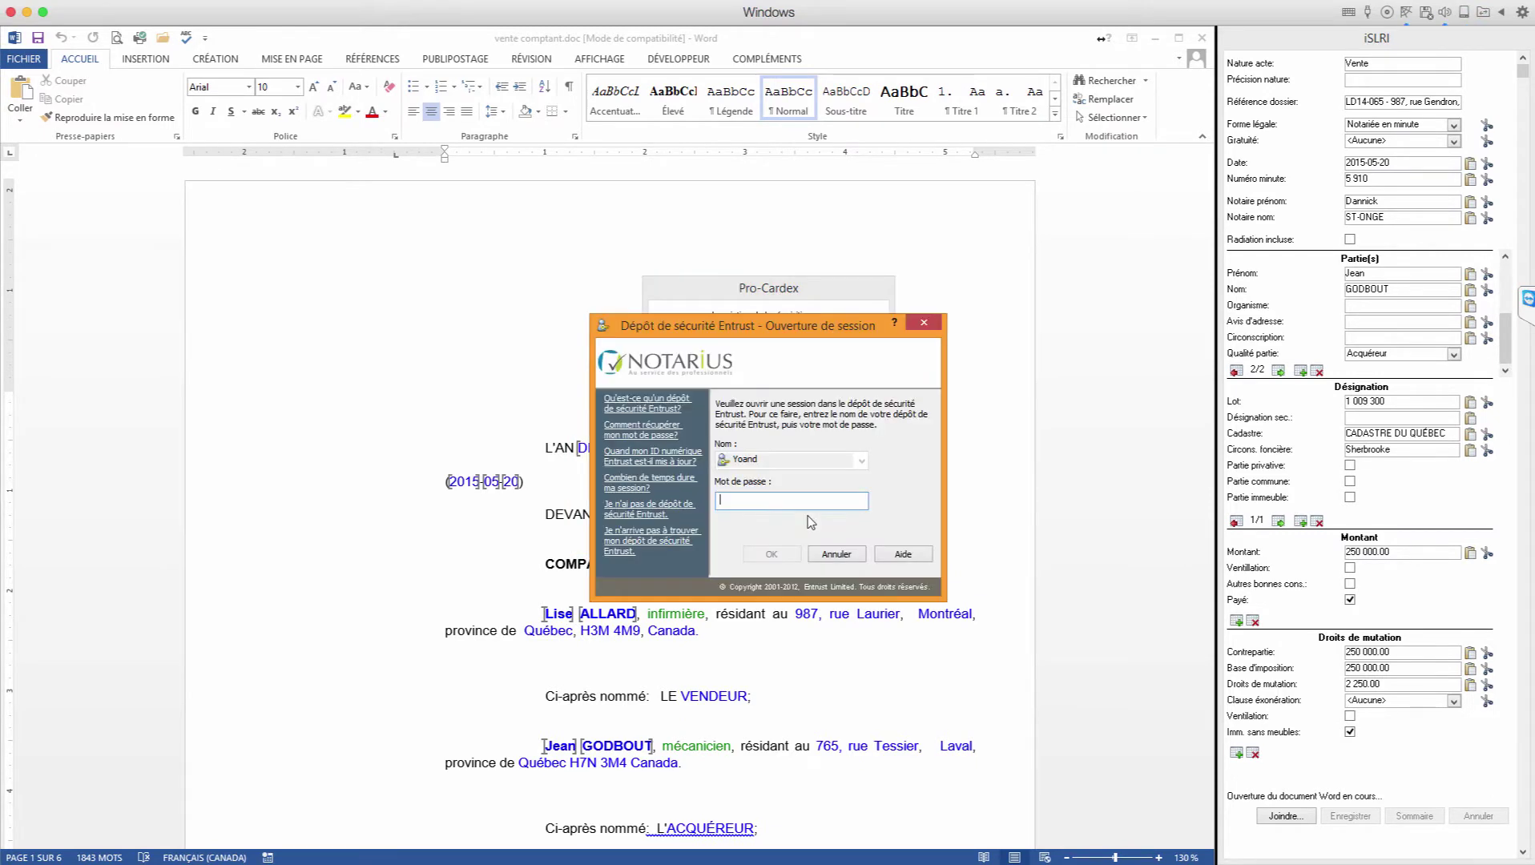
type("••••••••••••")
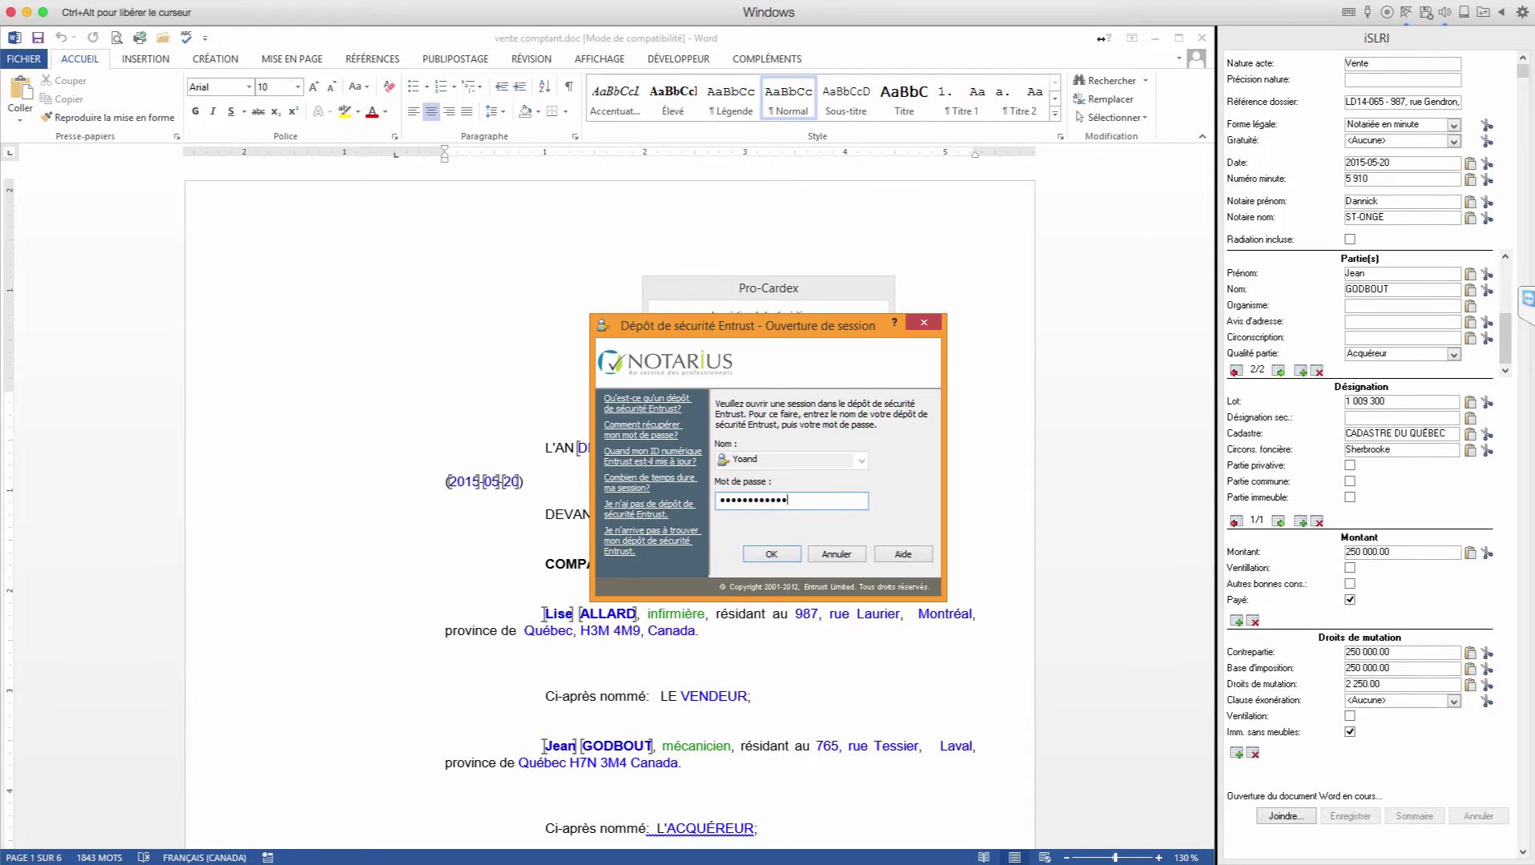
key("Return")
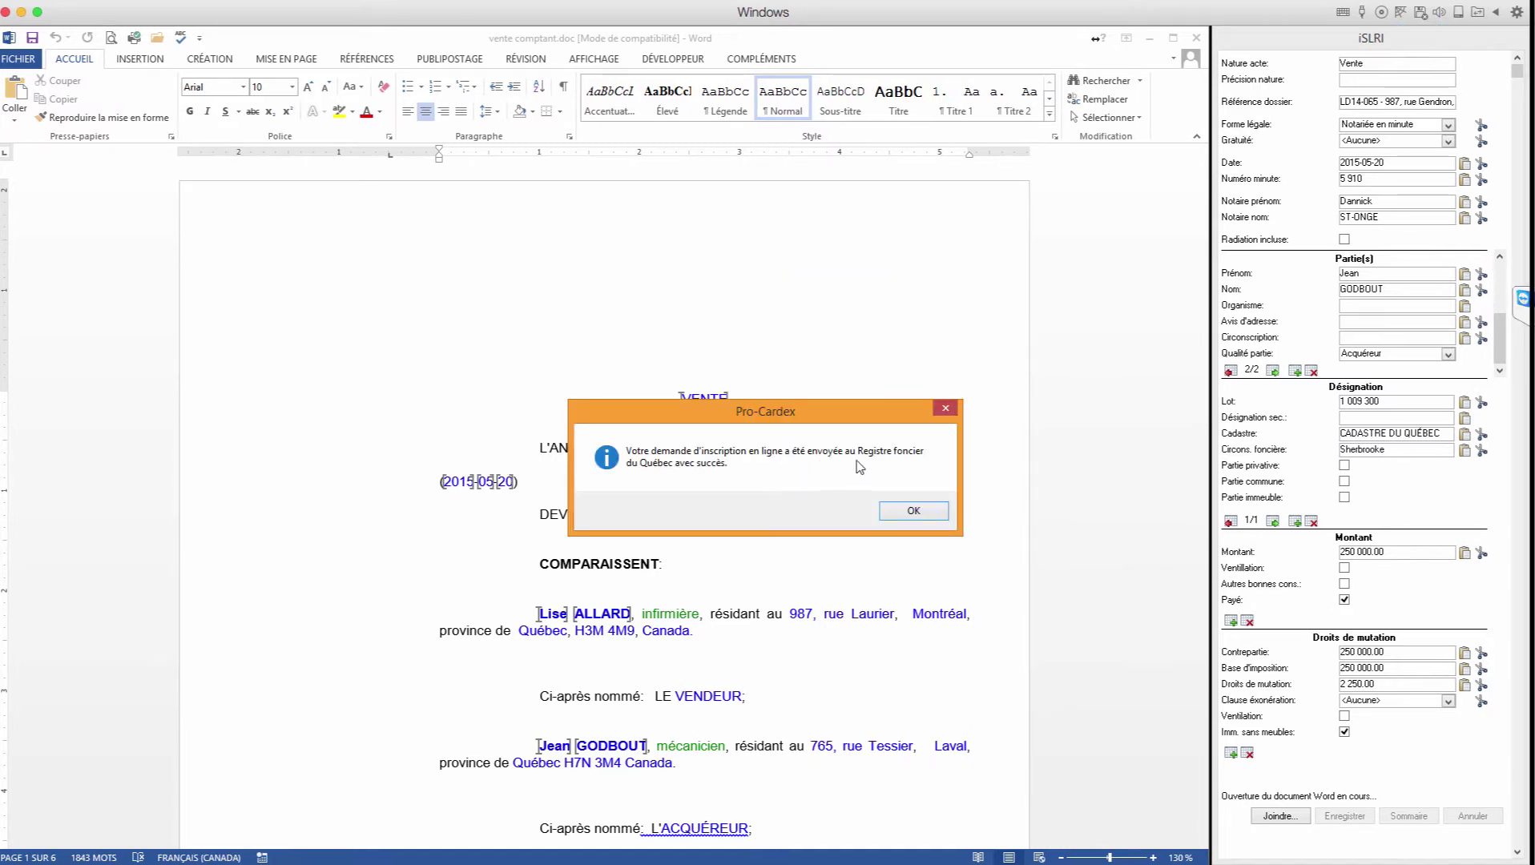
left_click(902, 512)
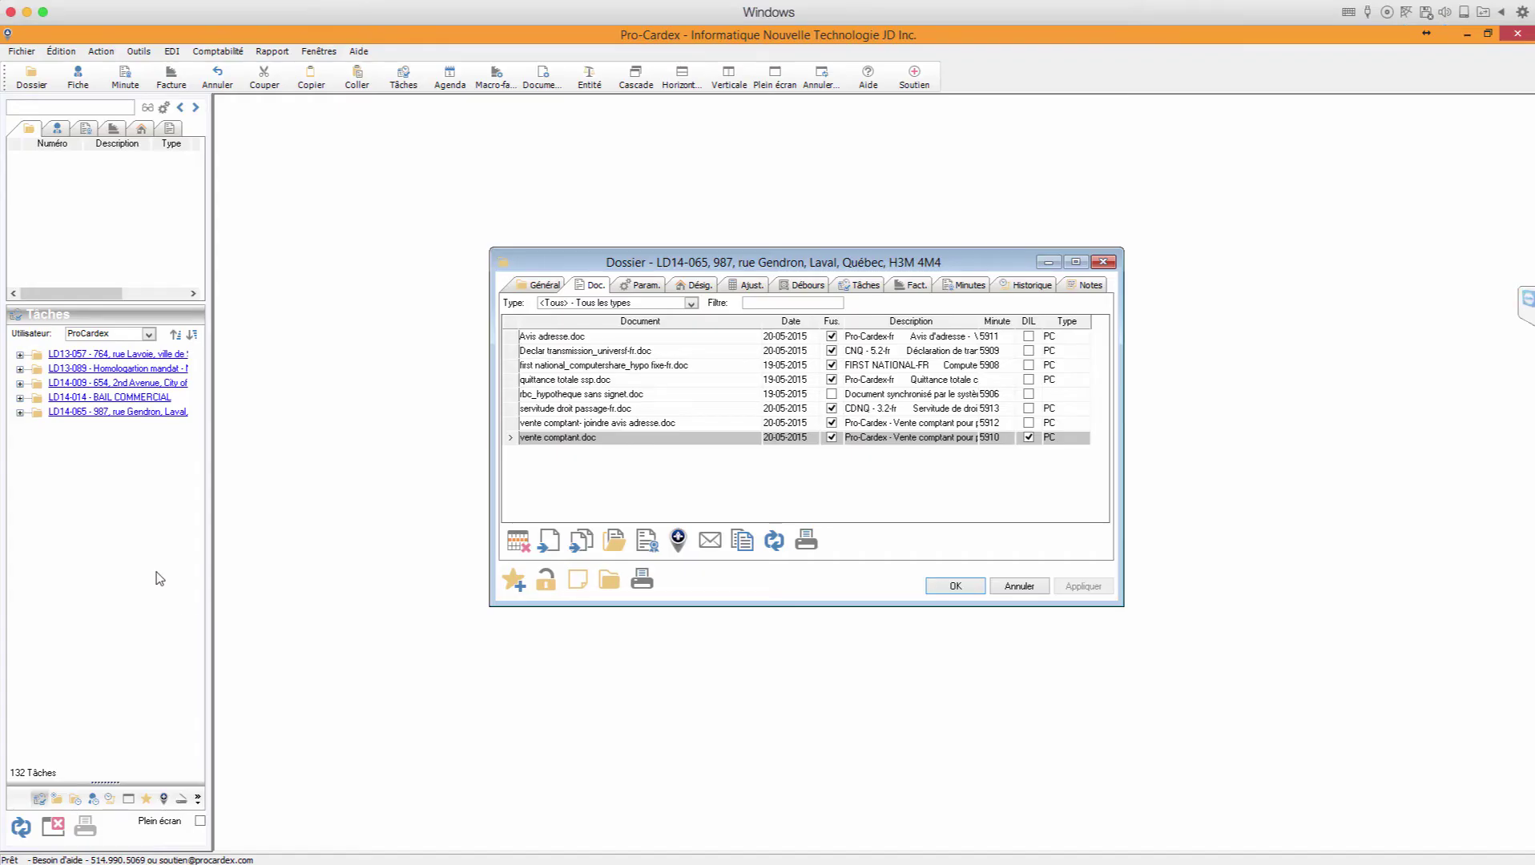
Step: Show the iSLRI transactions in the left panel, widened so names like vente comptant.doc read in full
mouse_move(1032, 445)
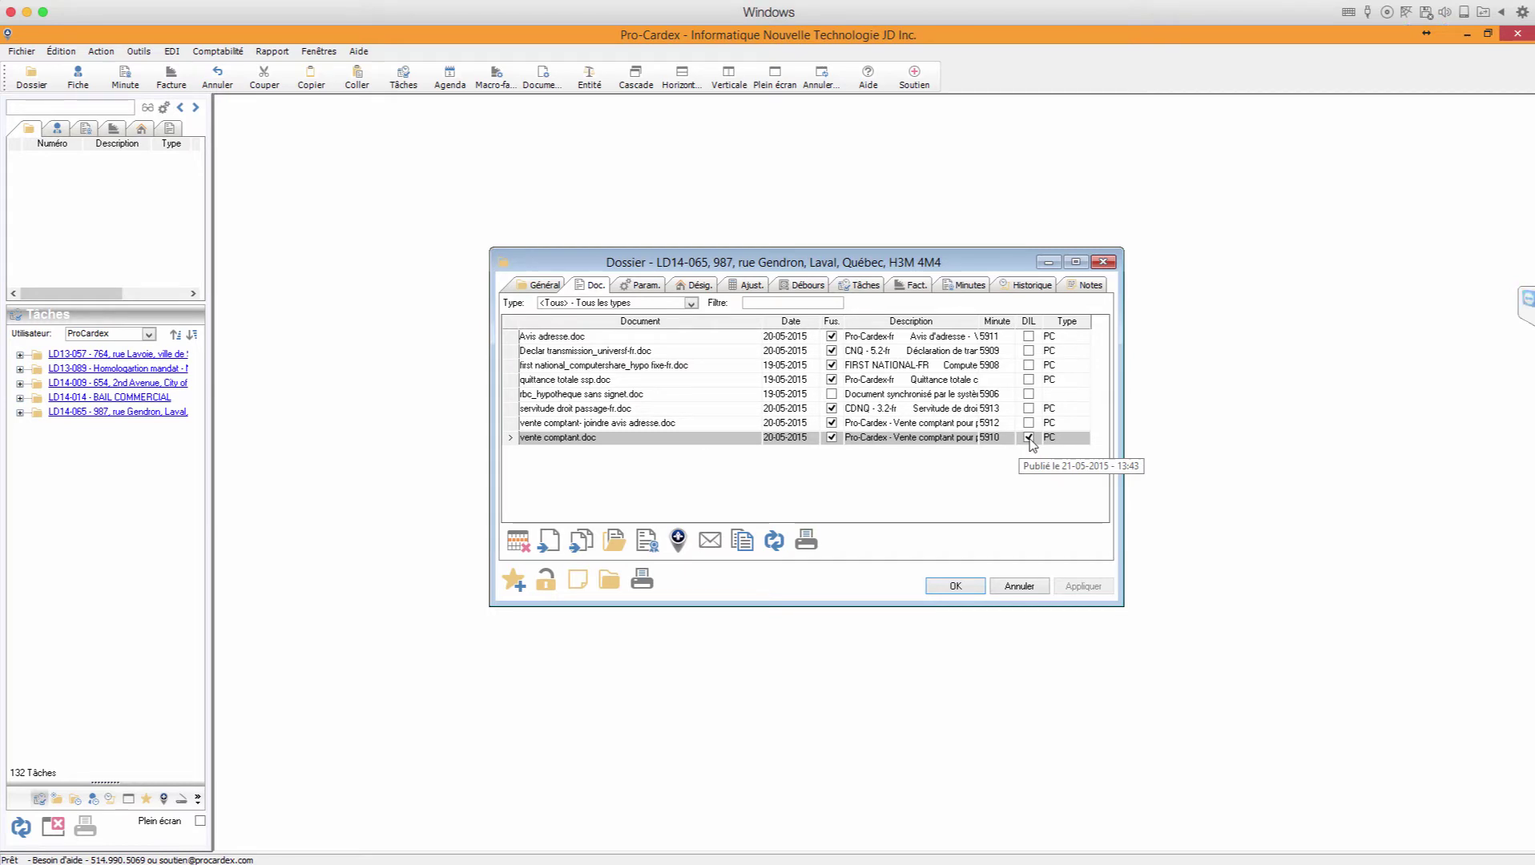
left_click(163, 799)
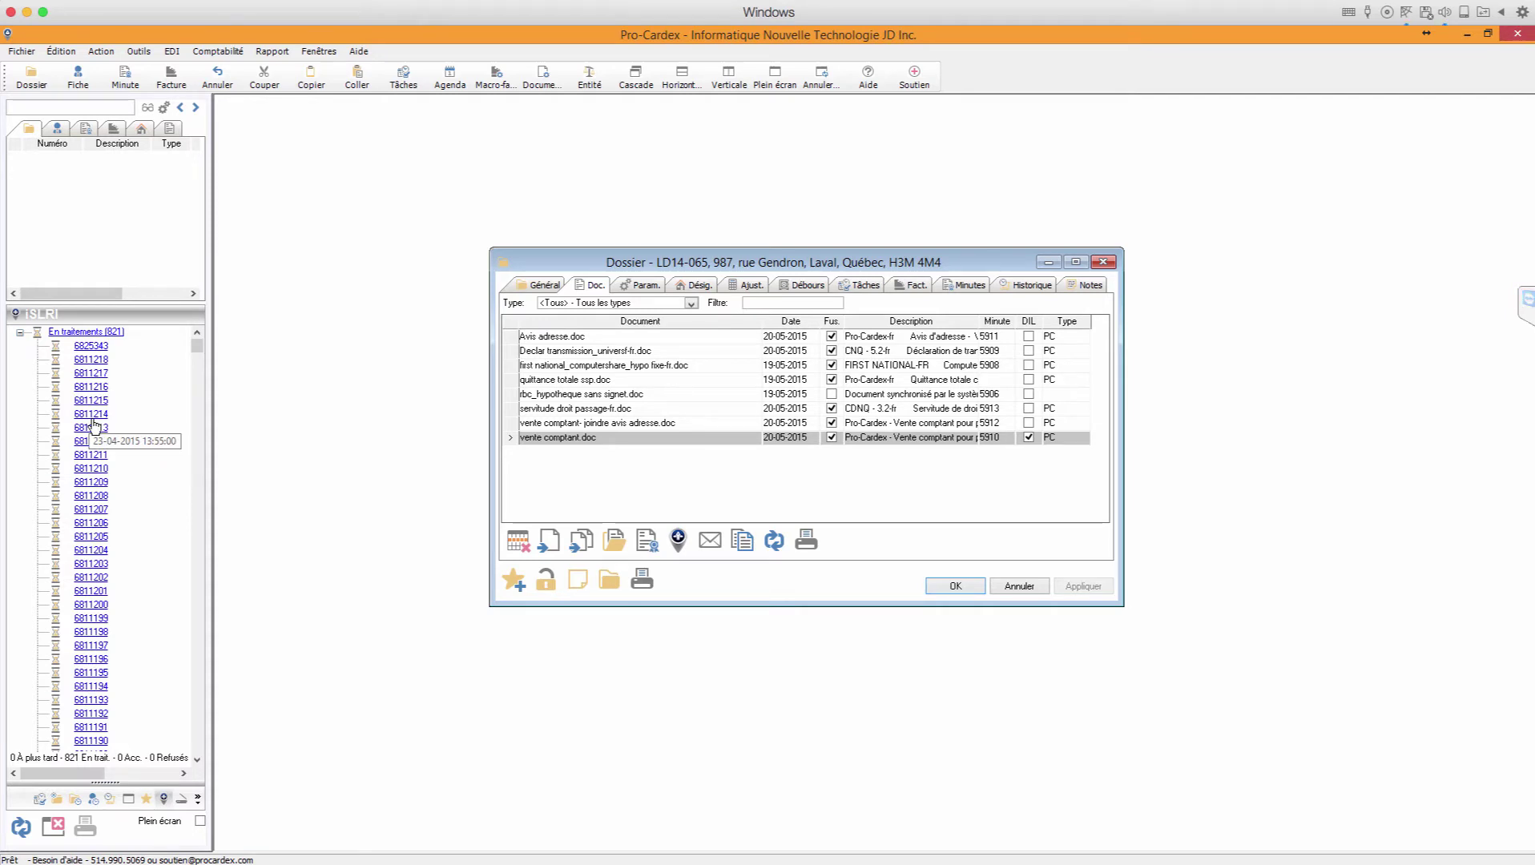
left_click_drag(196, 346, 198, 401)
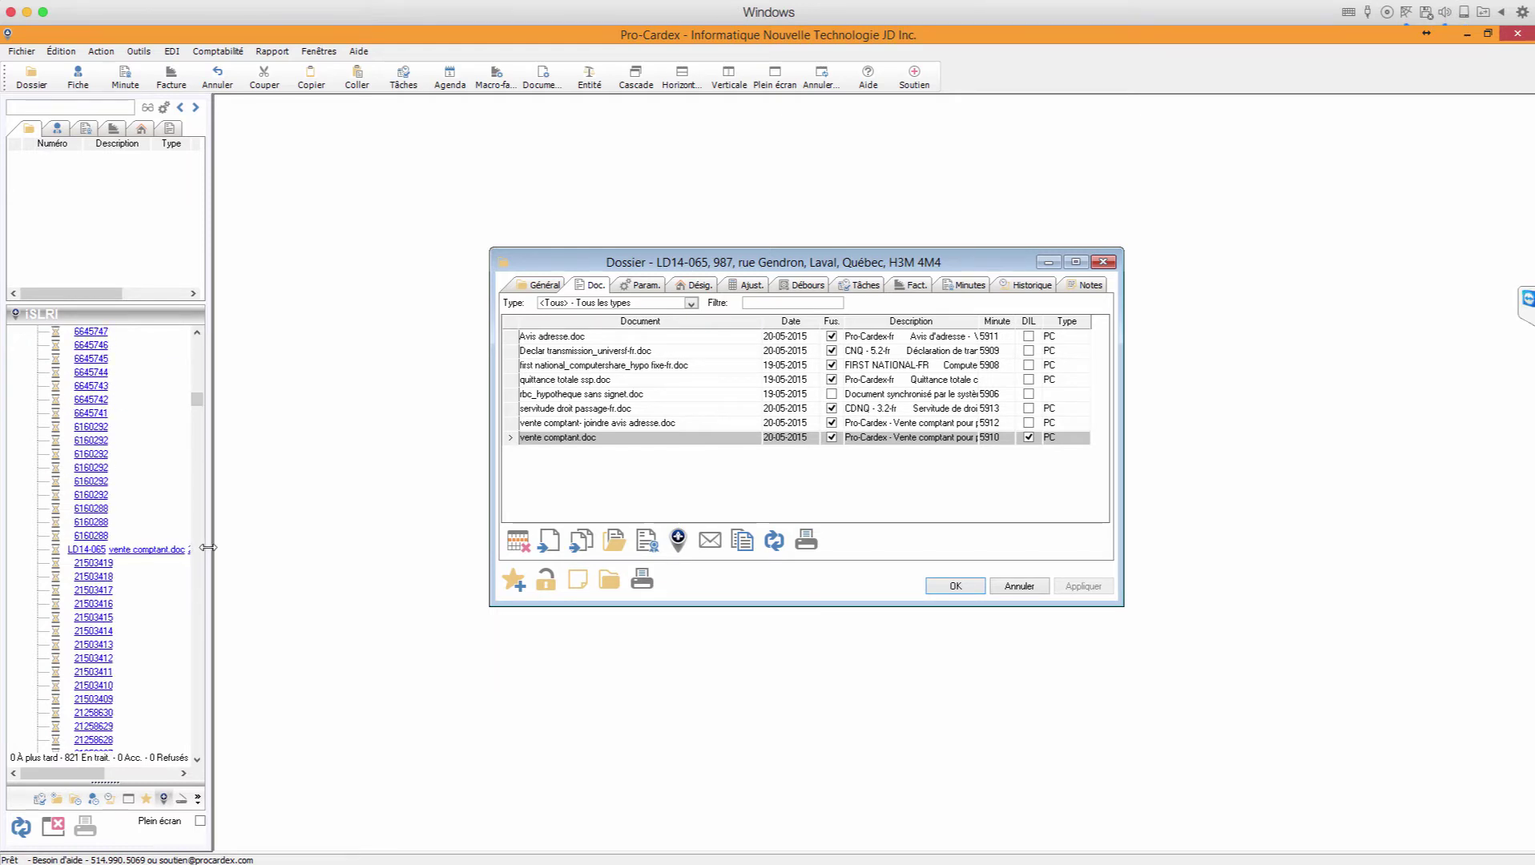
left_click_drag(208, 548, 266, 548)
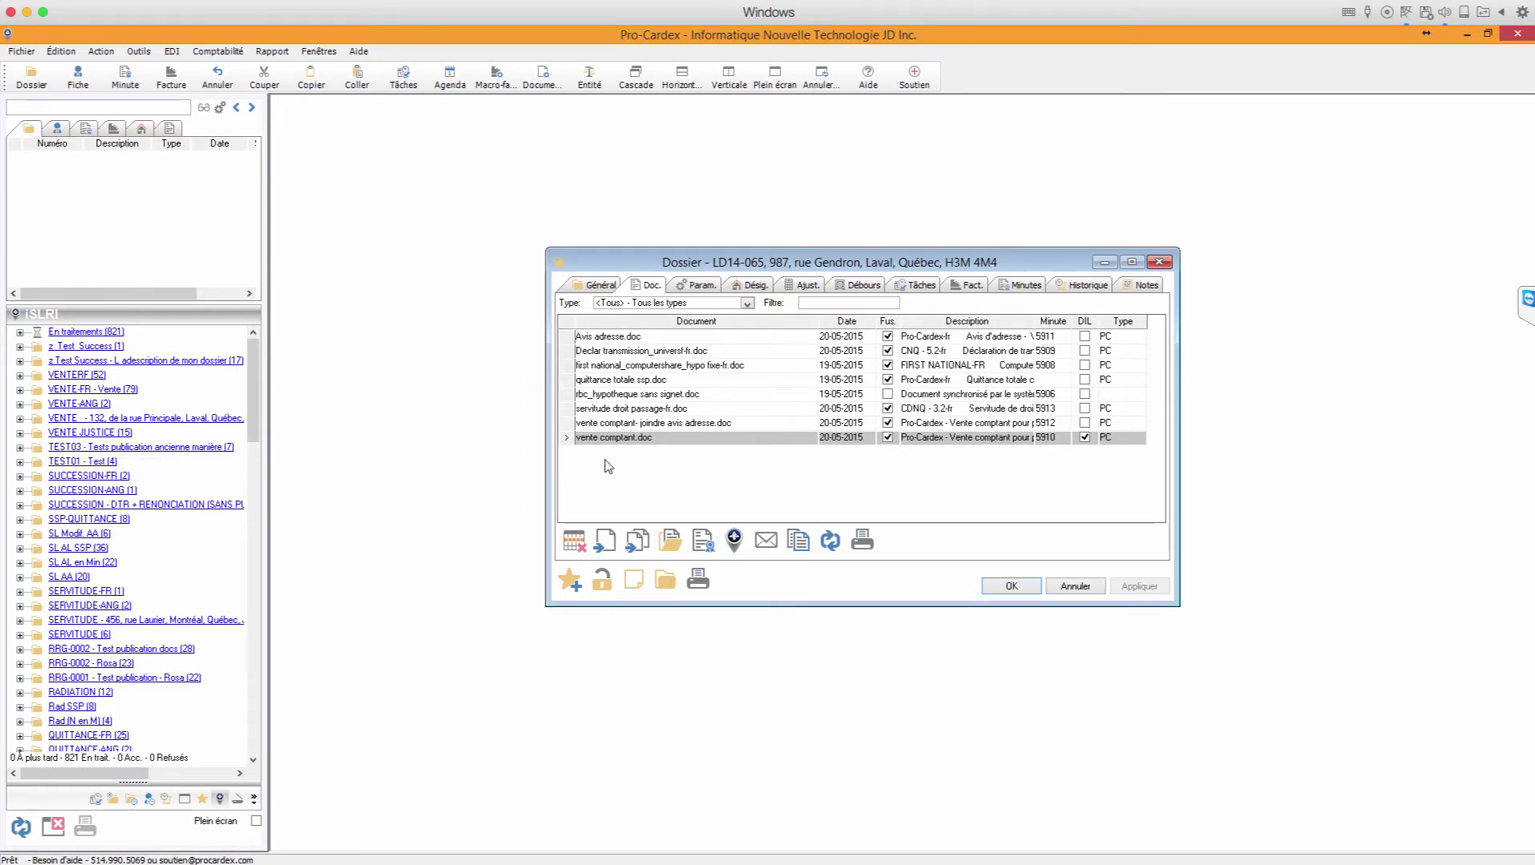
Step: Launch iSLRI publication for Declar transmission_universf-fr.doc and verify its date and first party's name
left_click(624, 352)
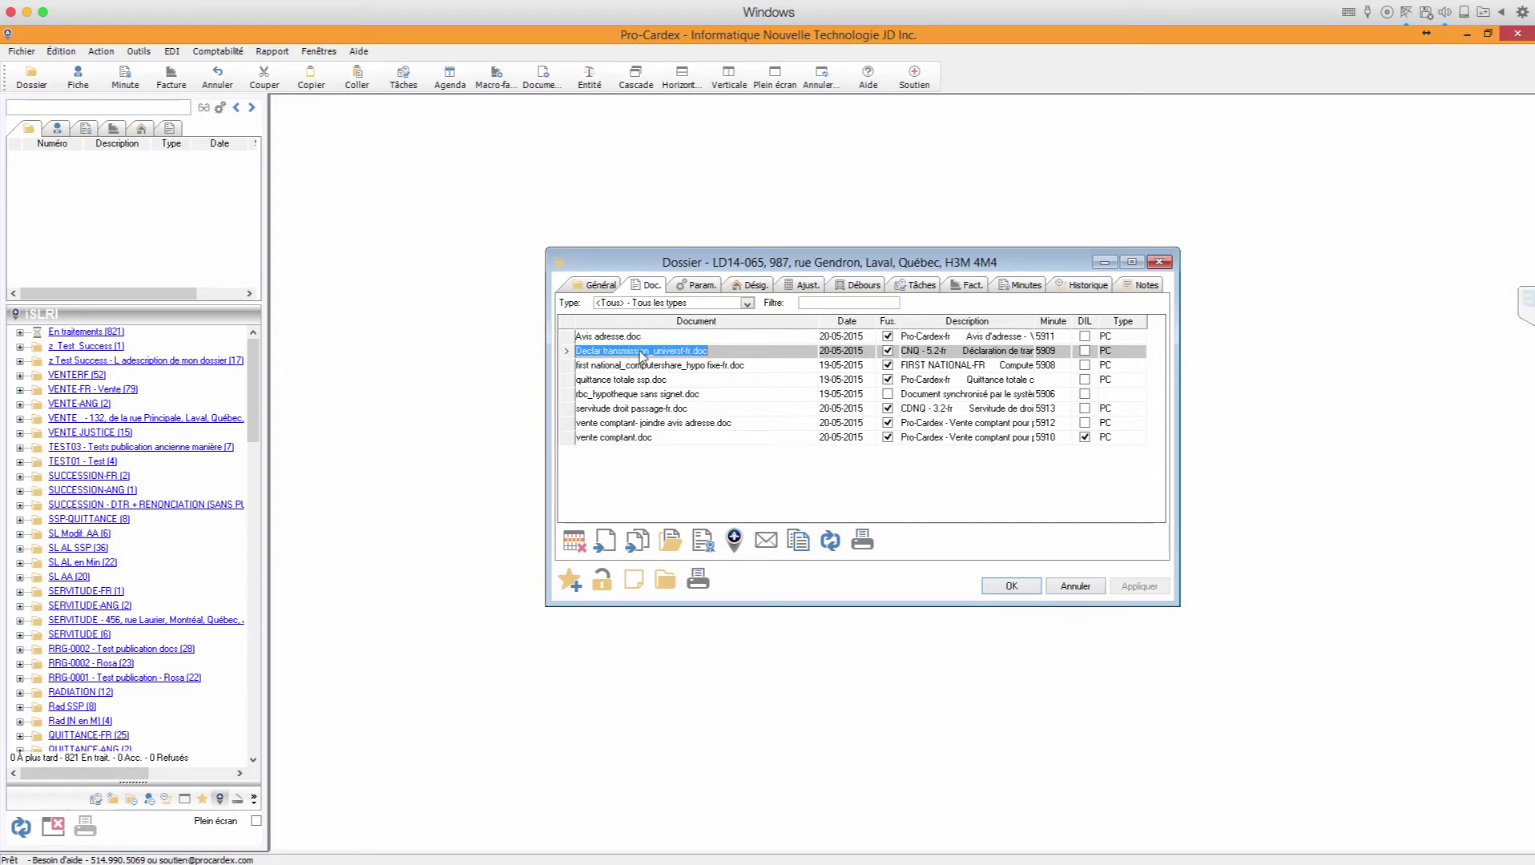
left_click(733, 541)
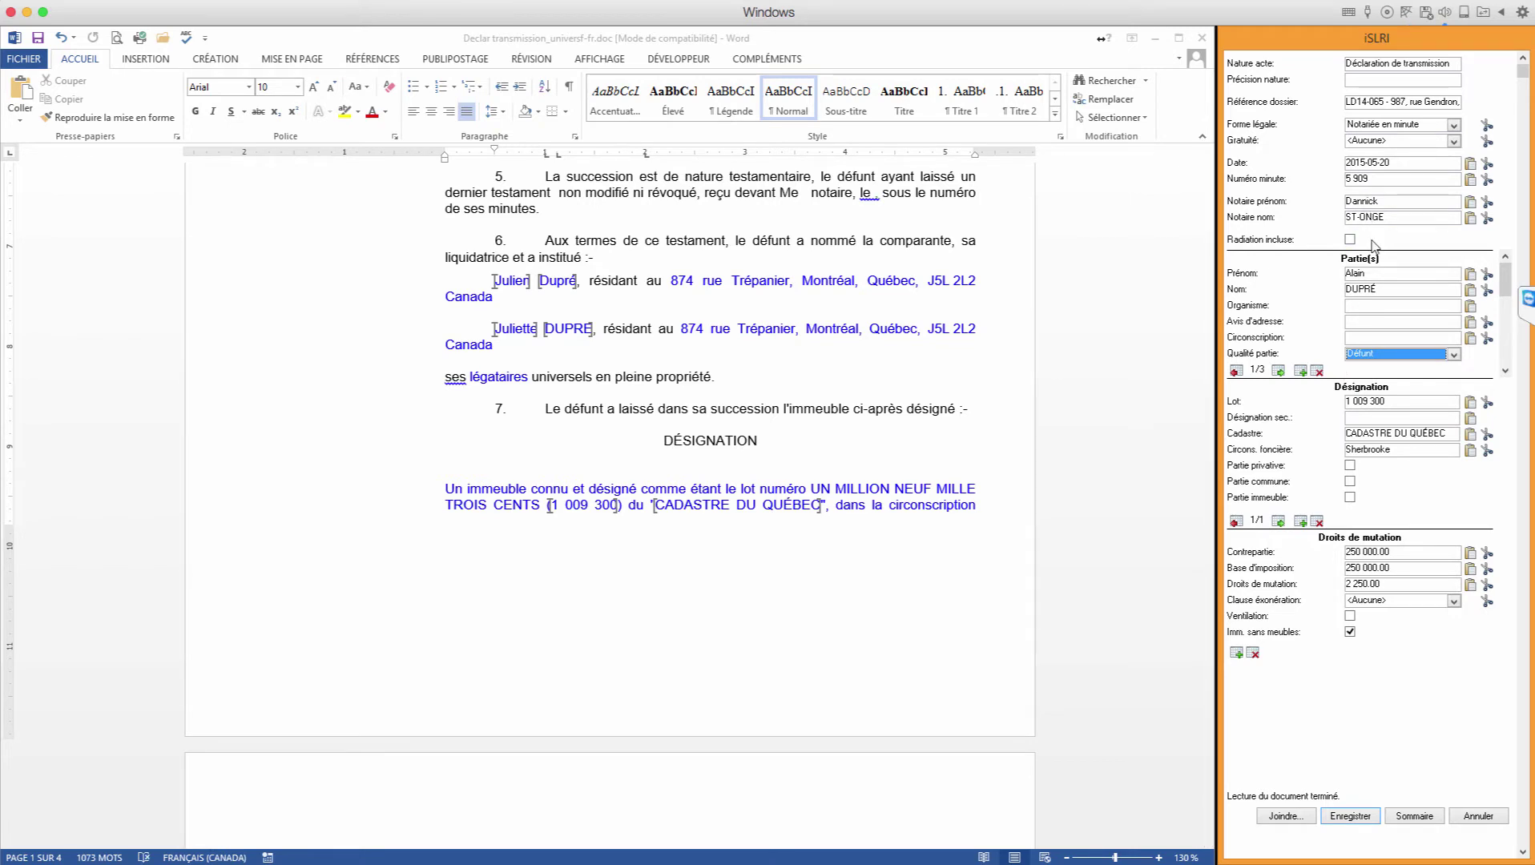
left_click(1367, 167)
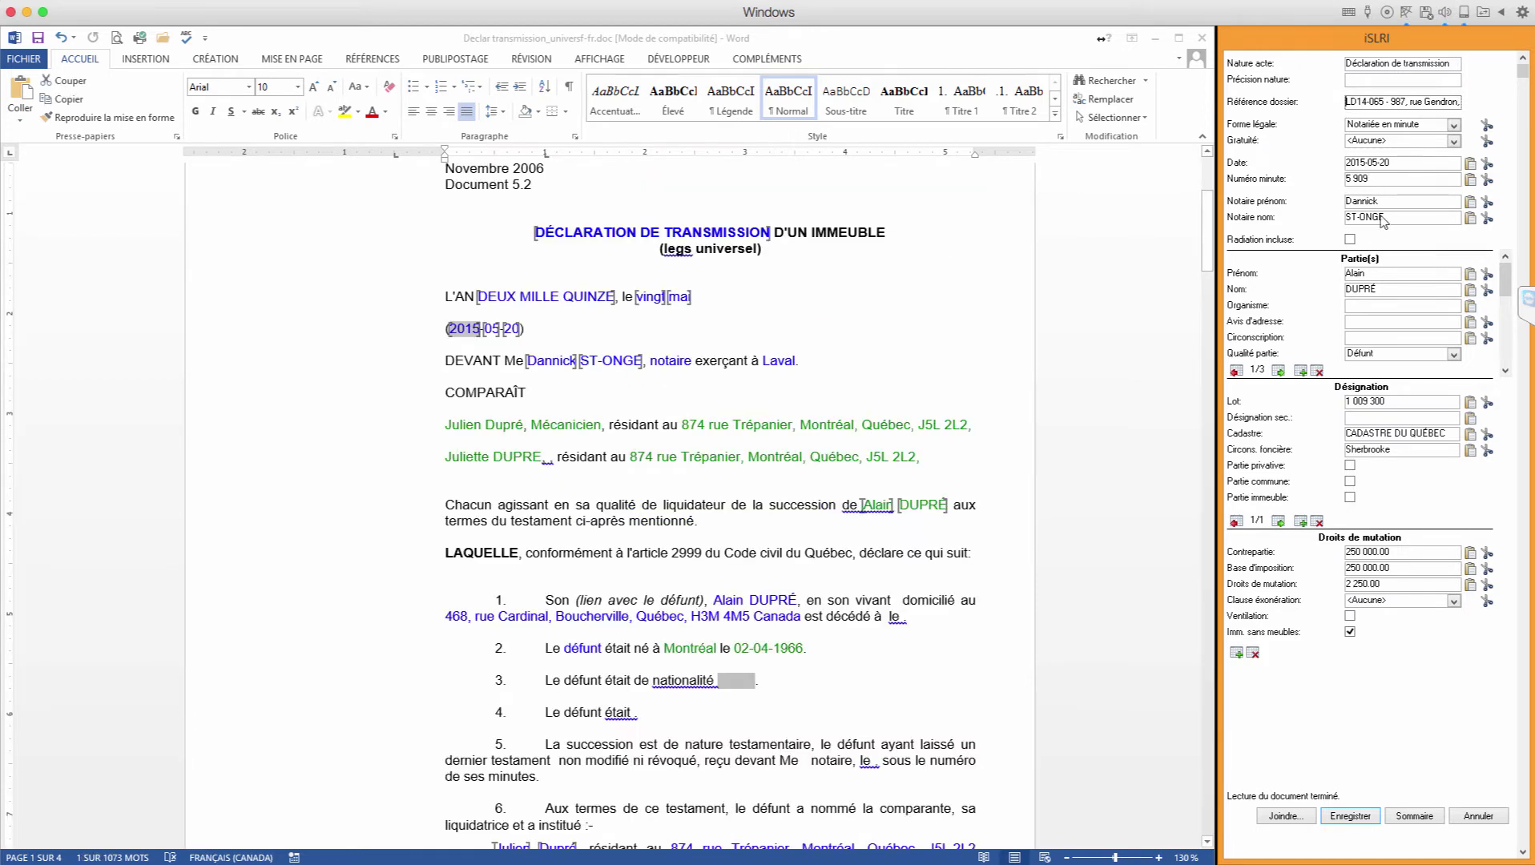
left_click(1360, 276)
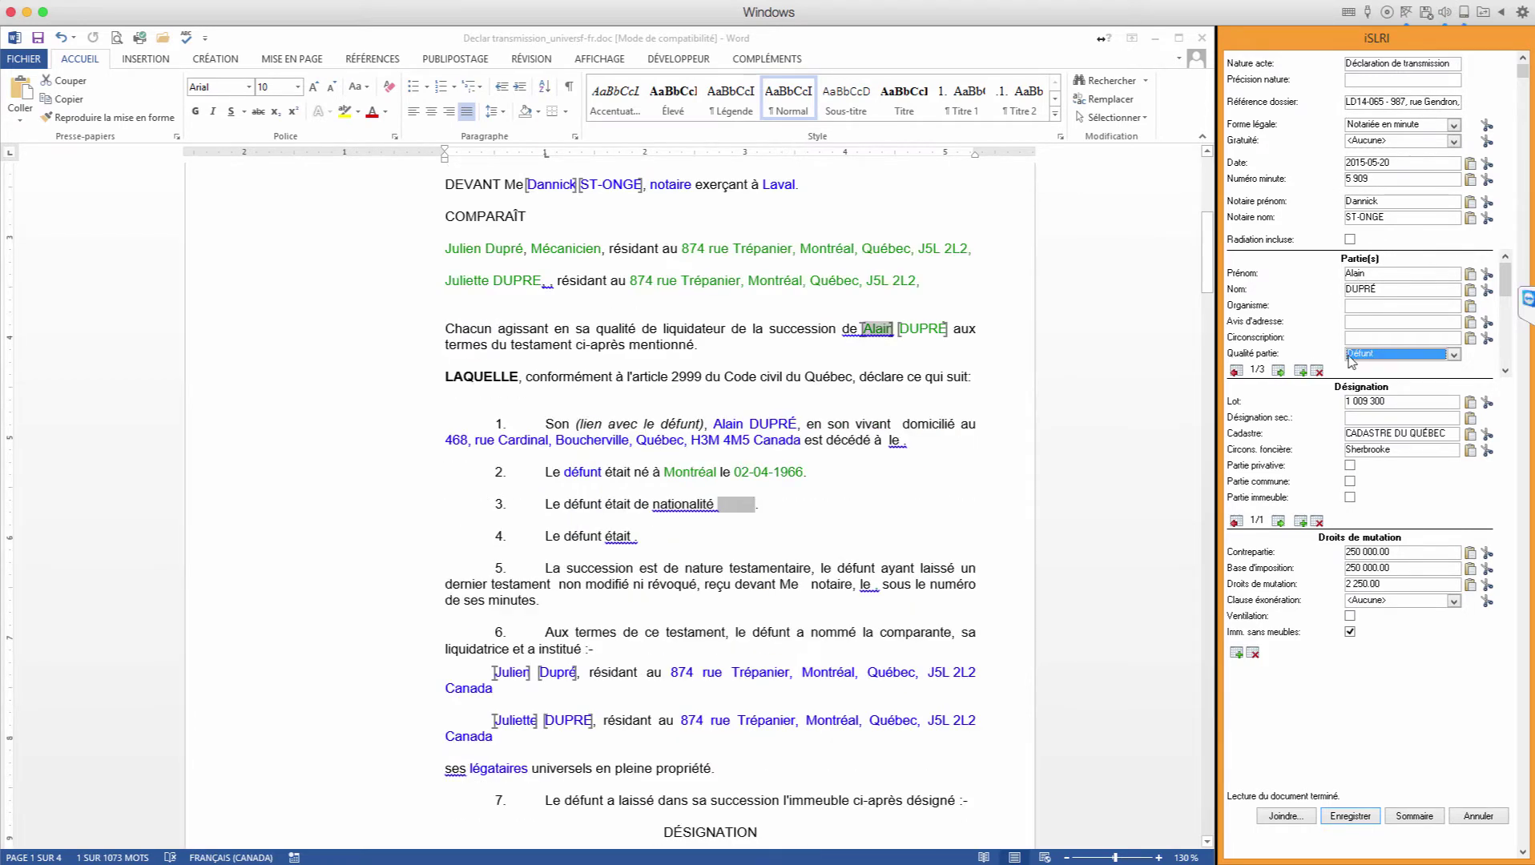
Step: Review the other party records, the lot number and the 250 000.00 consideration, then show the summary
left_click(1279, 371)
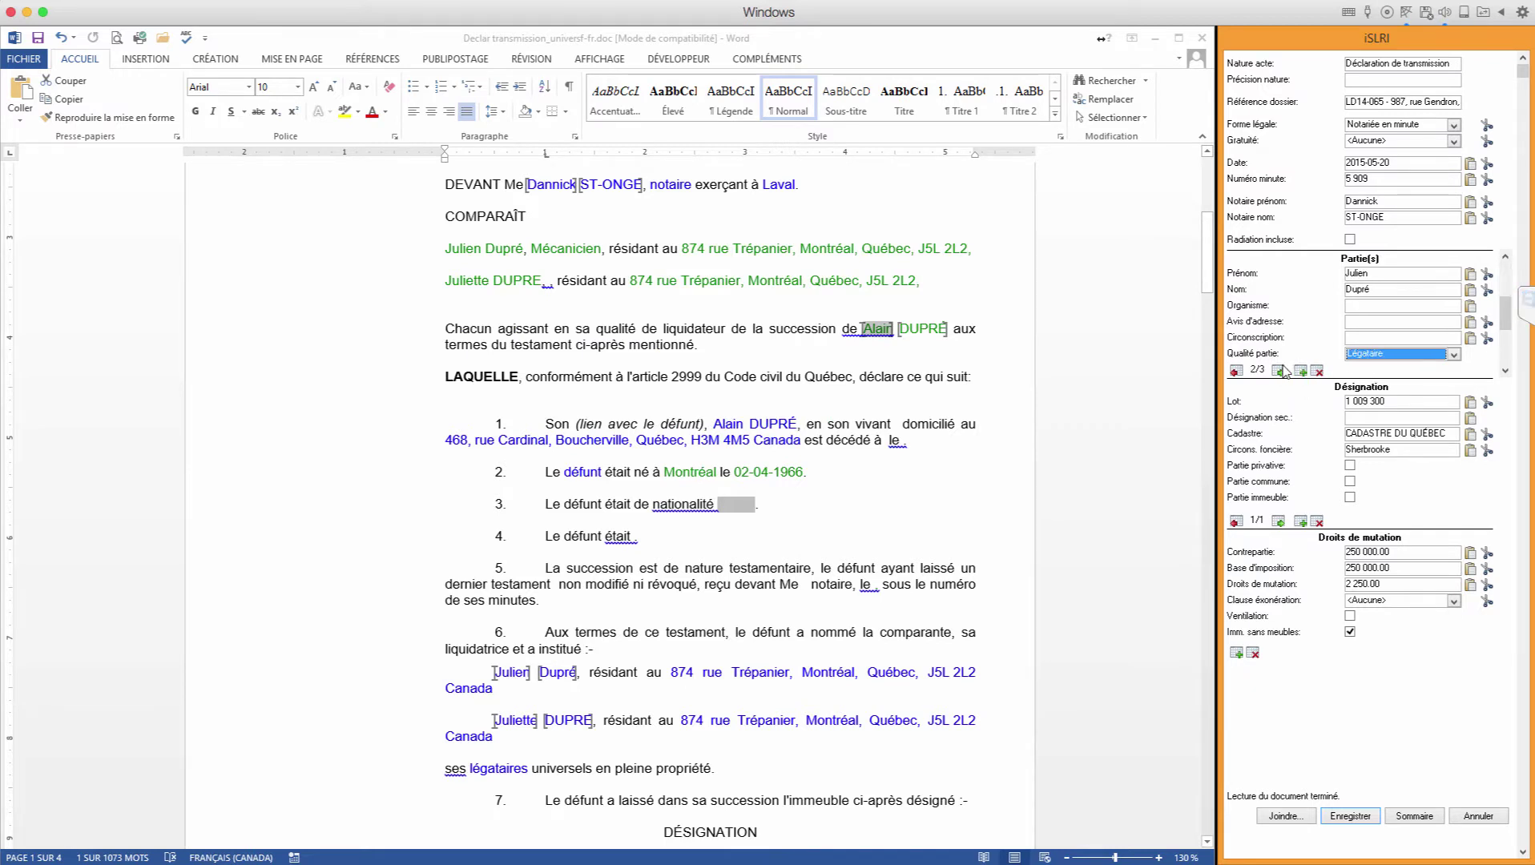
left_click(1280, 371)
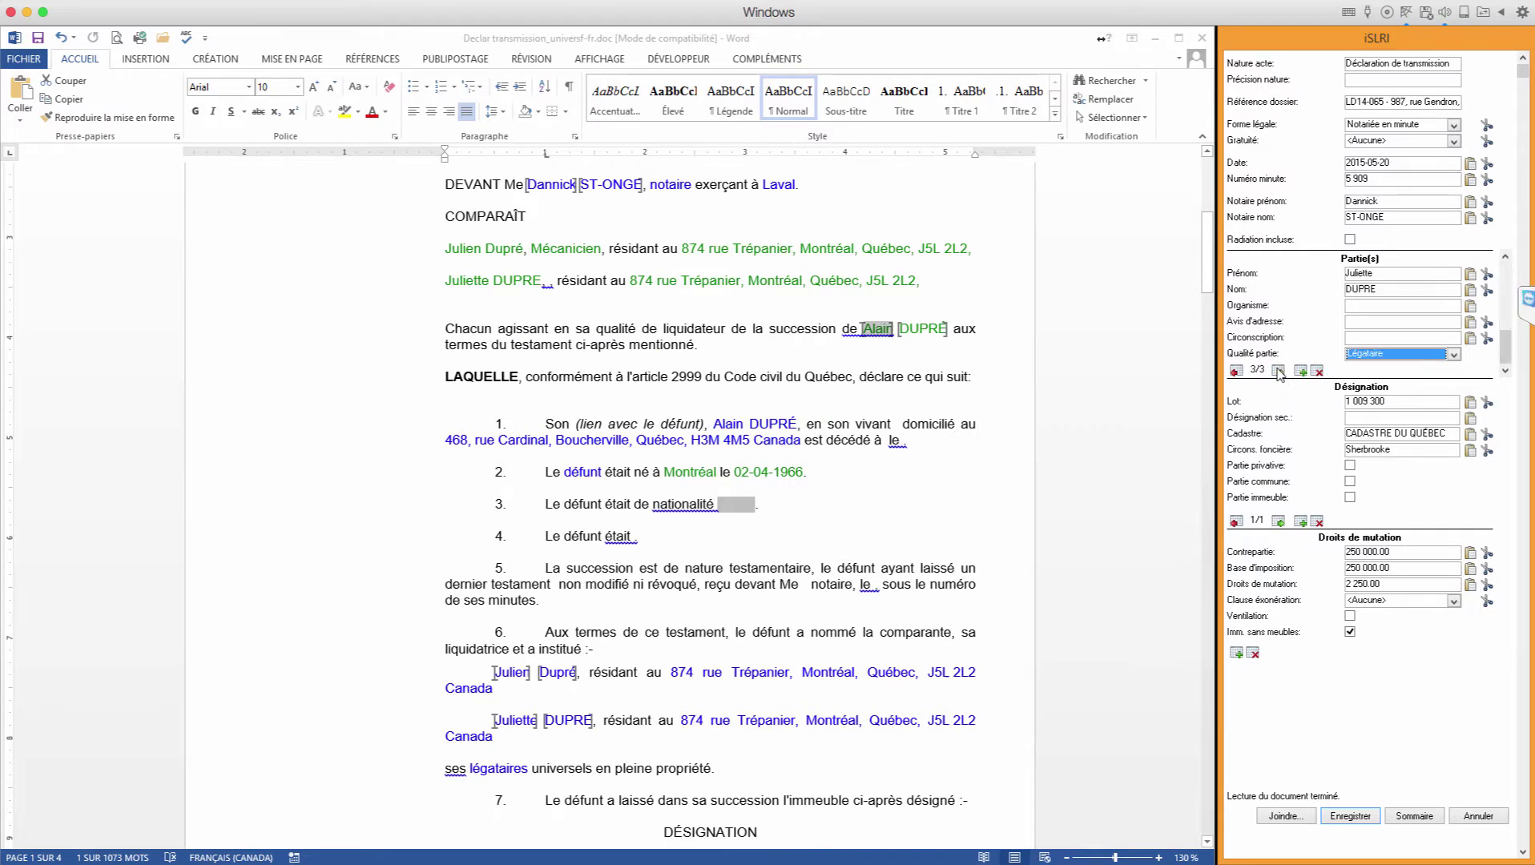
left_click(1360, 410)
left_click(1359, 553)
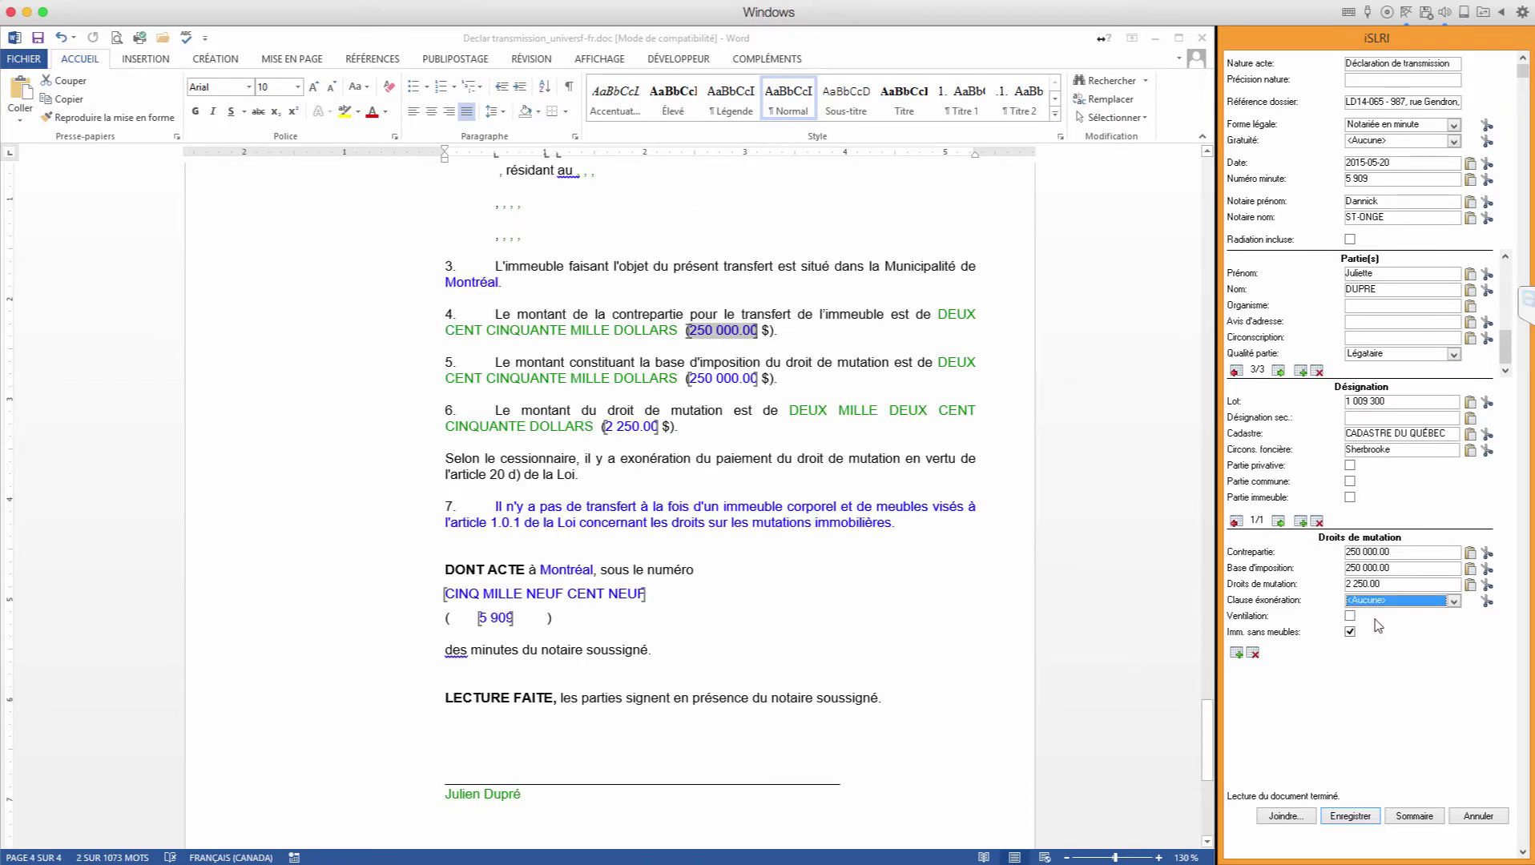
left_click(1414, 816)
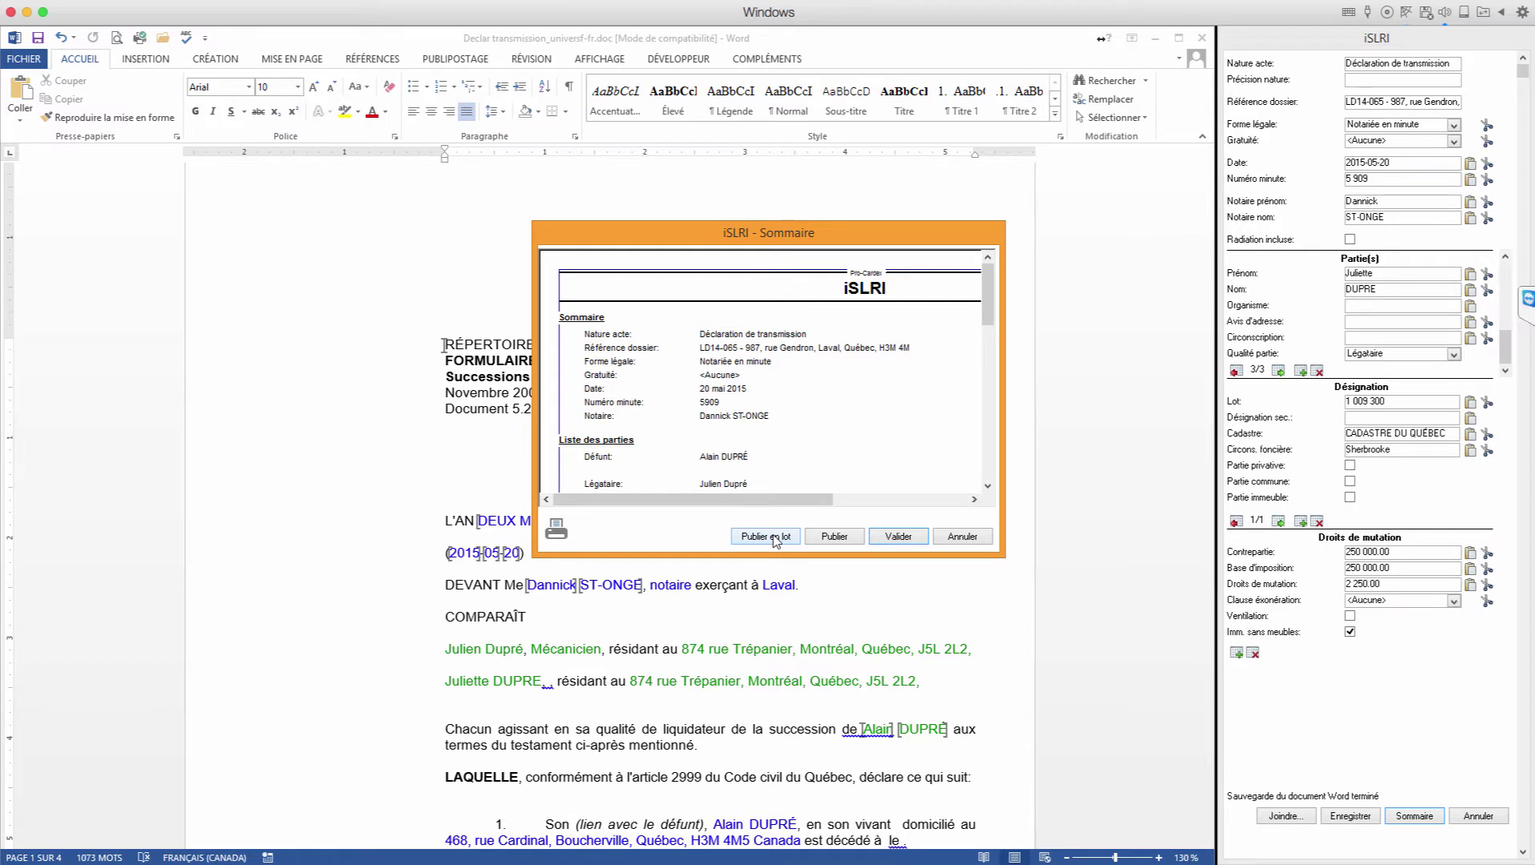
Step: Queue Declar transmission_universf-fr.doc for later batch publication and acknowledge the successful save
left_click(773, 540)
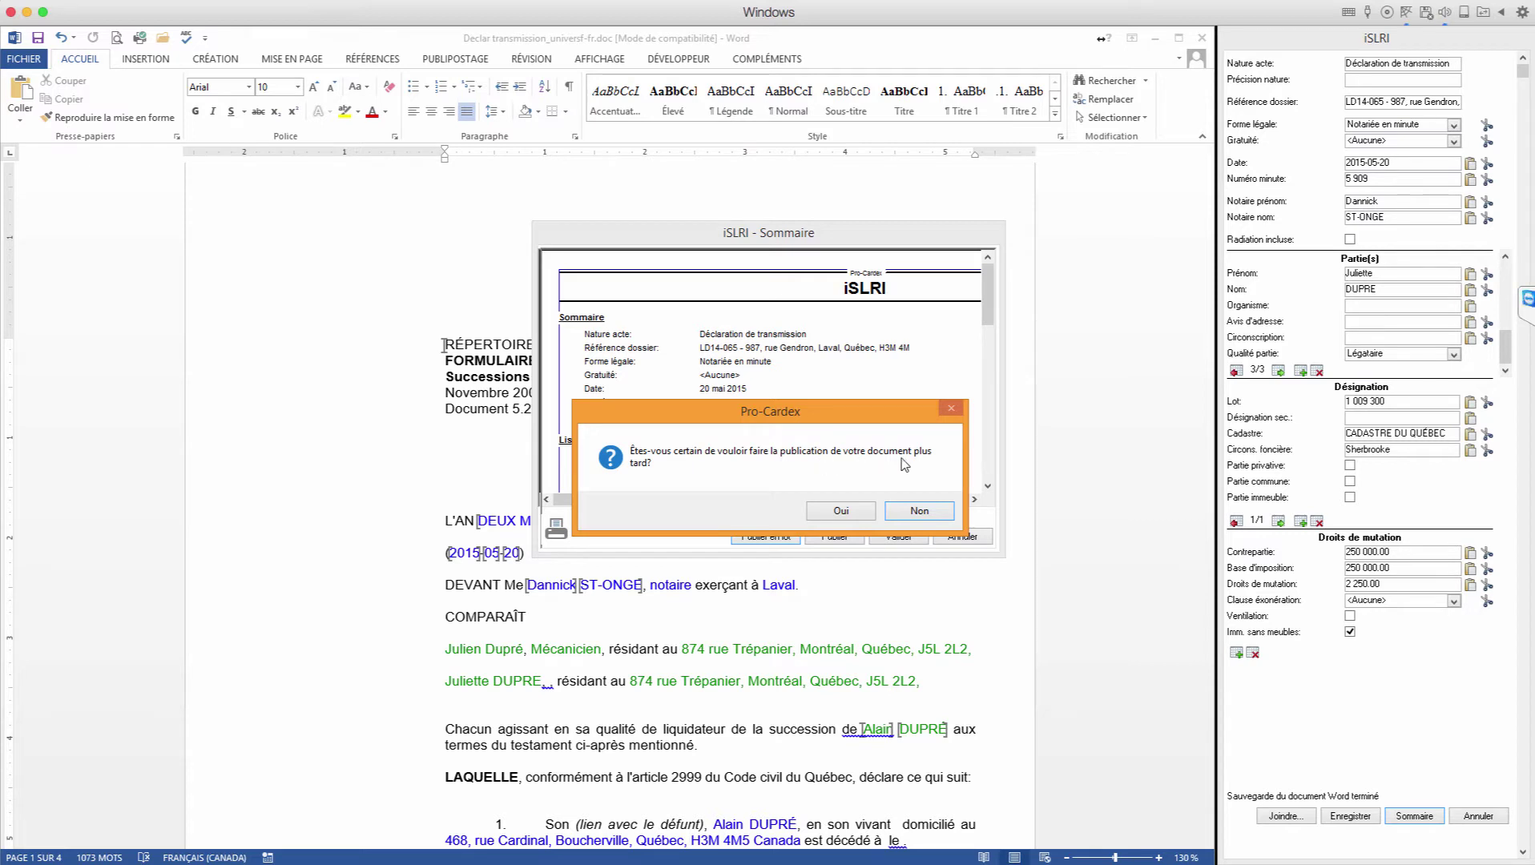
left_click(840, 510)
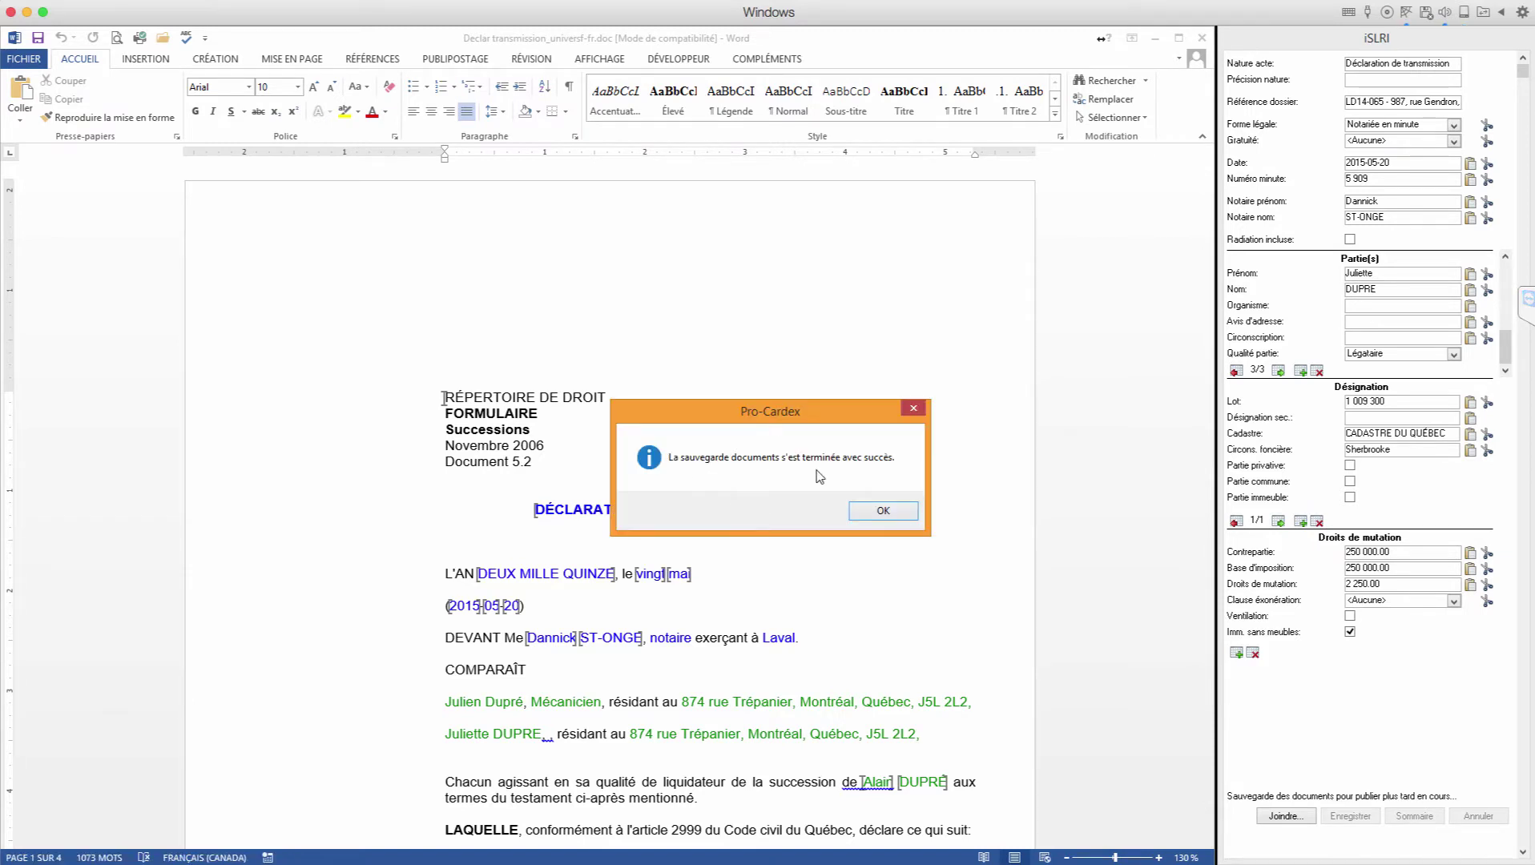
left_click(883, 513)
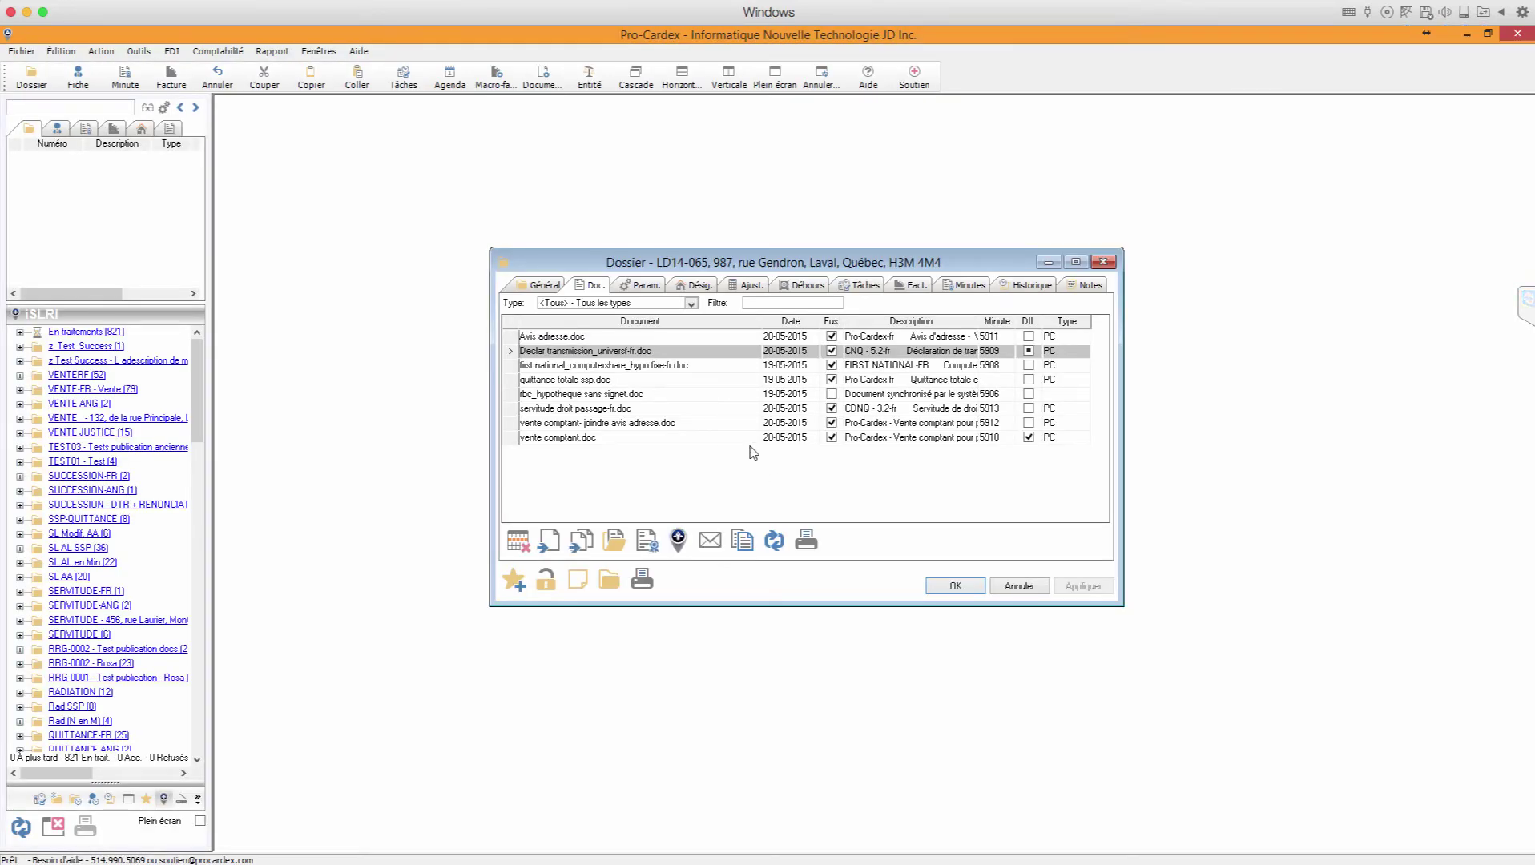
left_click(138, 51)
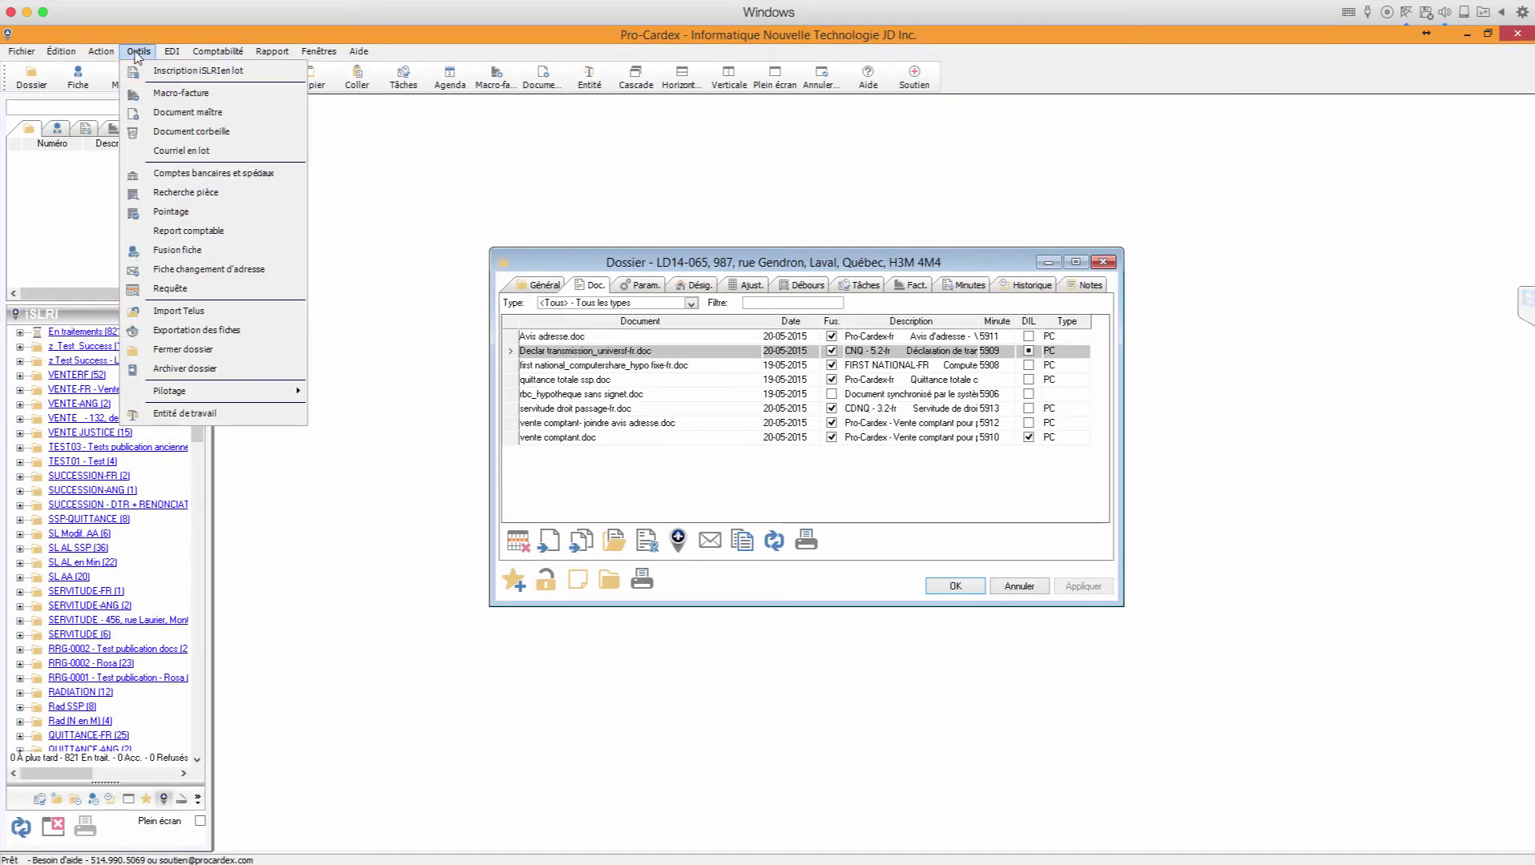
left_click(172, 71)
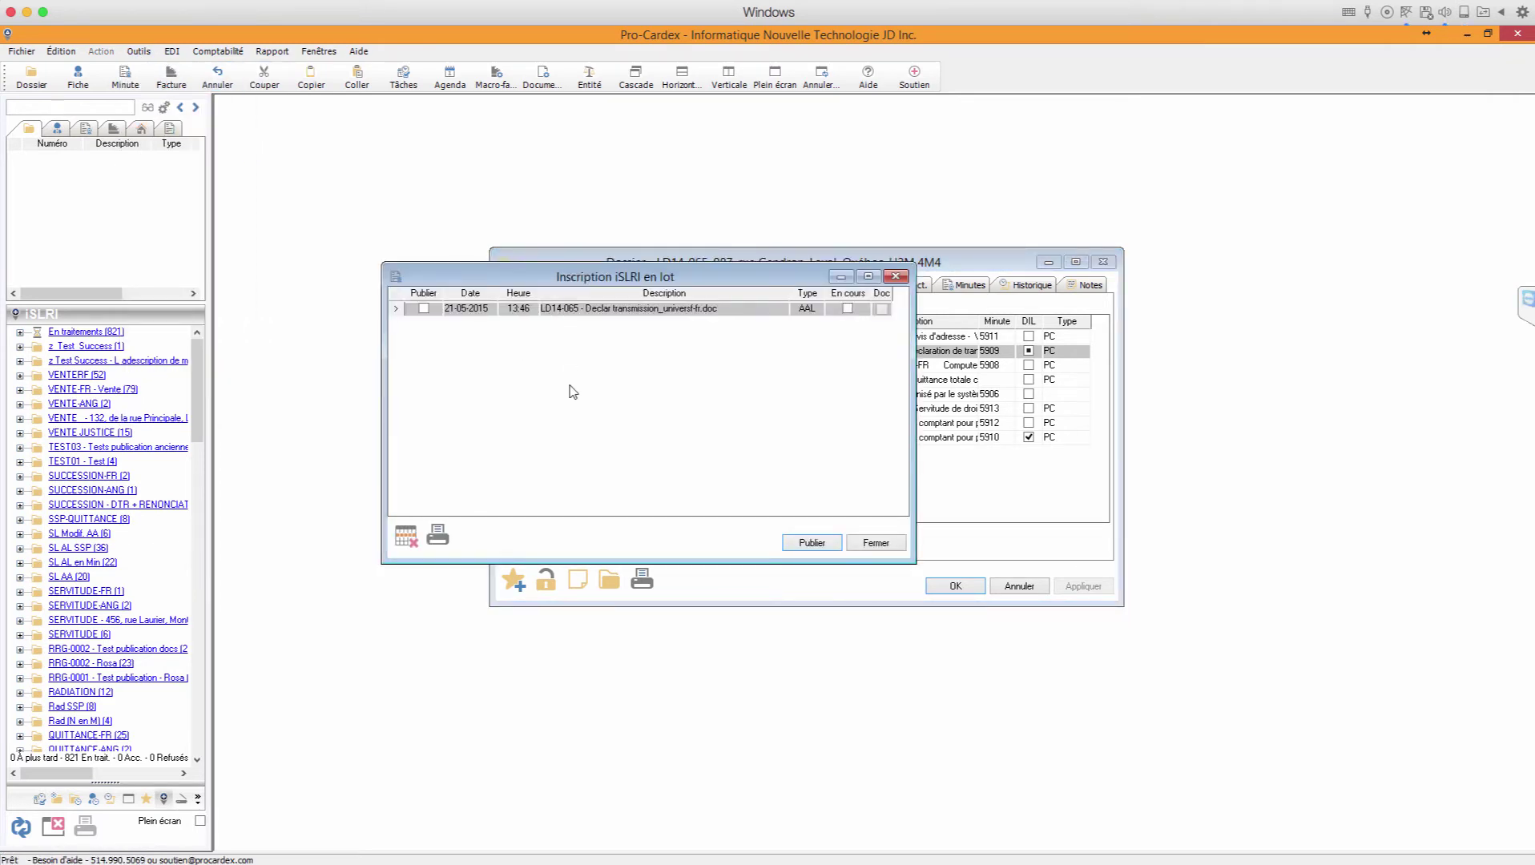
left_click(882, 310)
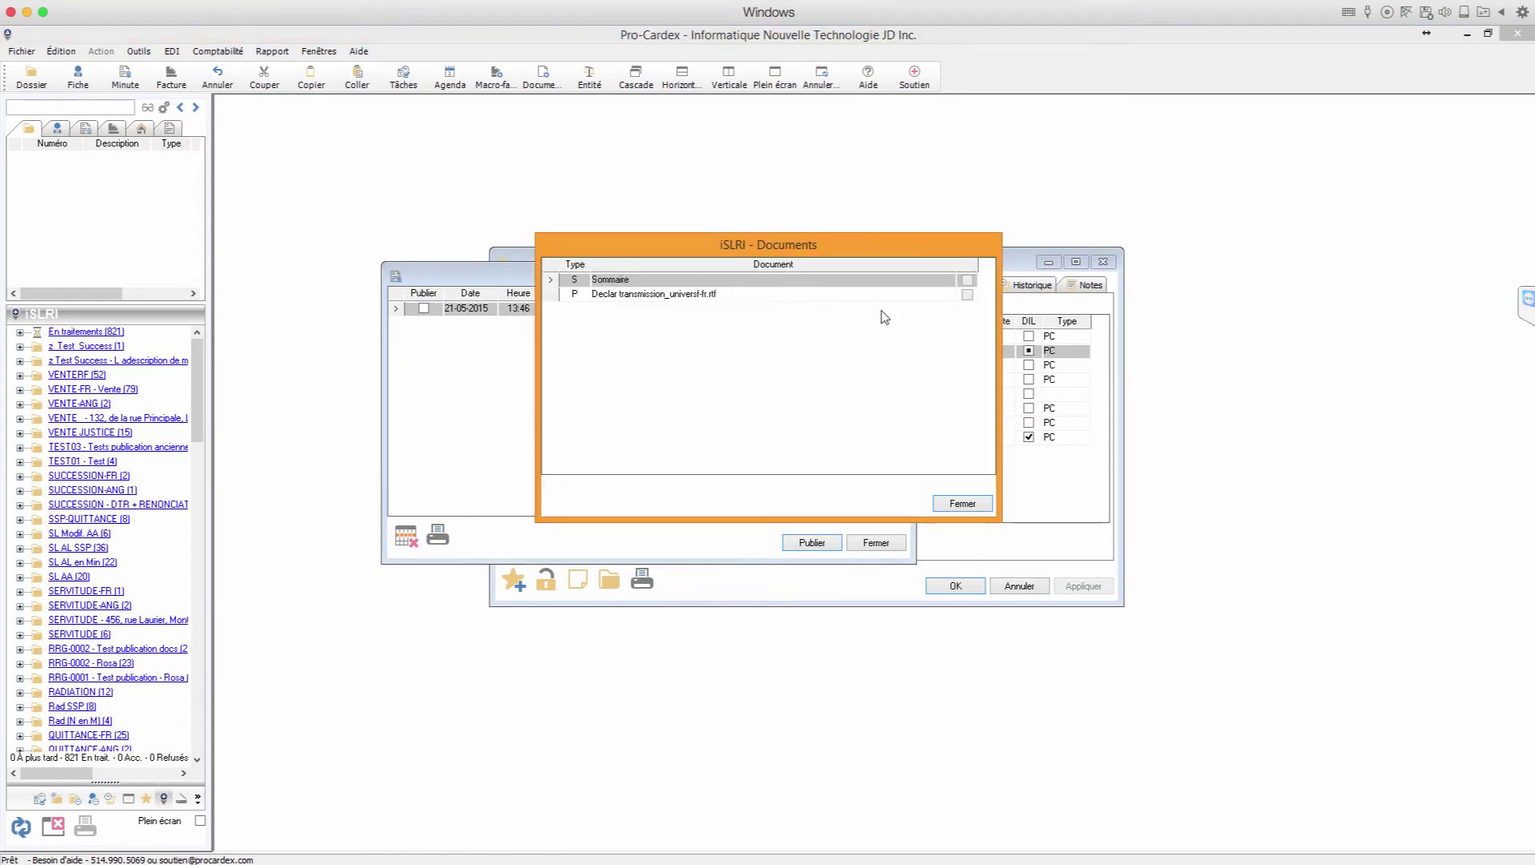
left_click(965, 282)
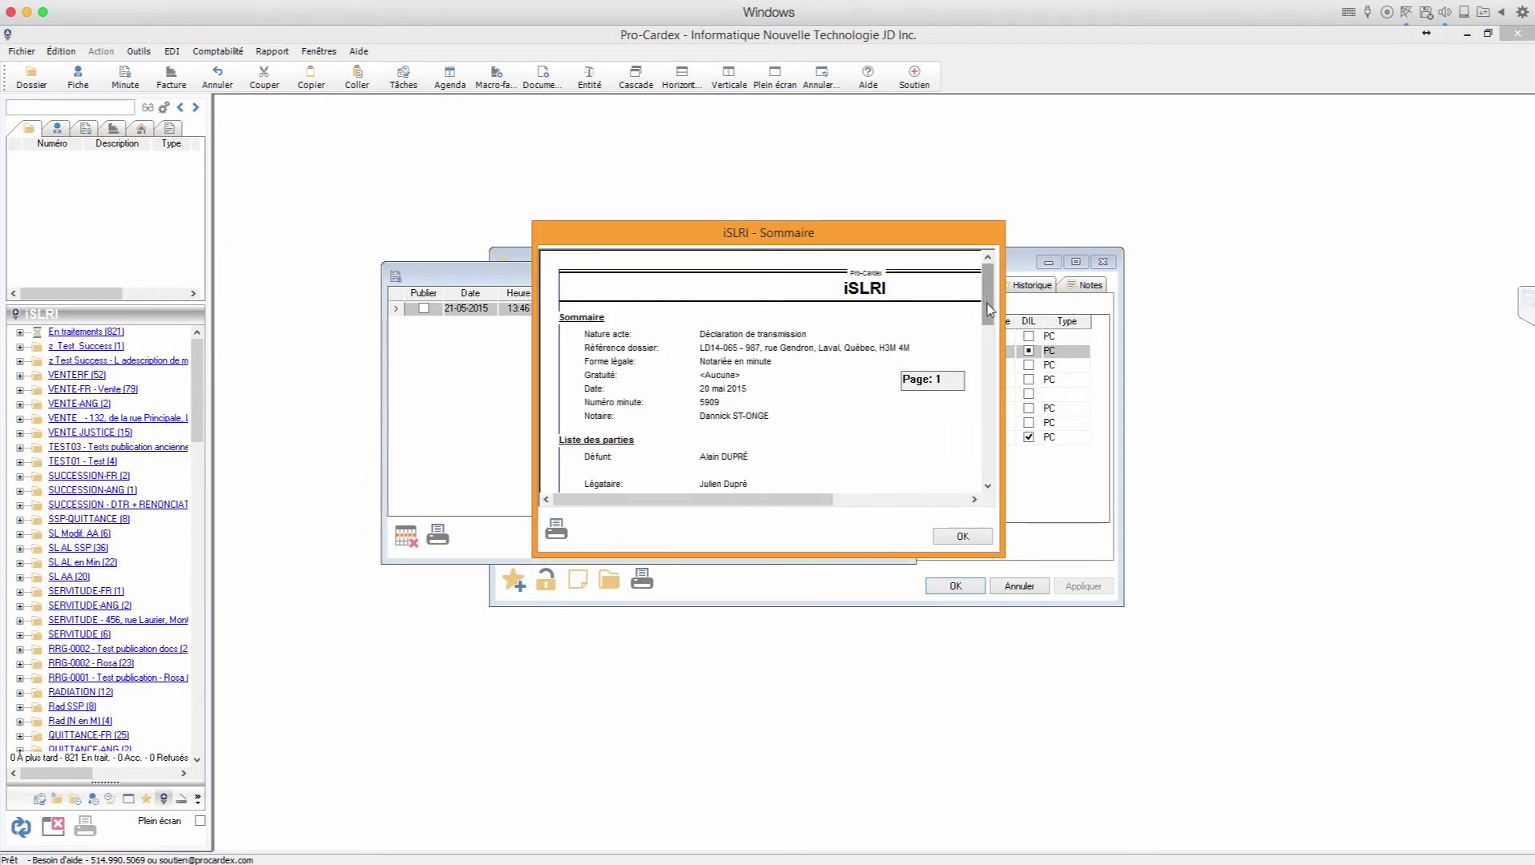
scroll(987, 304, "down", 3)
left_click(963, 536)
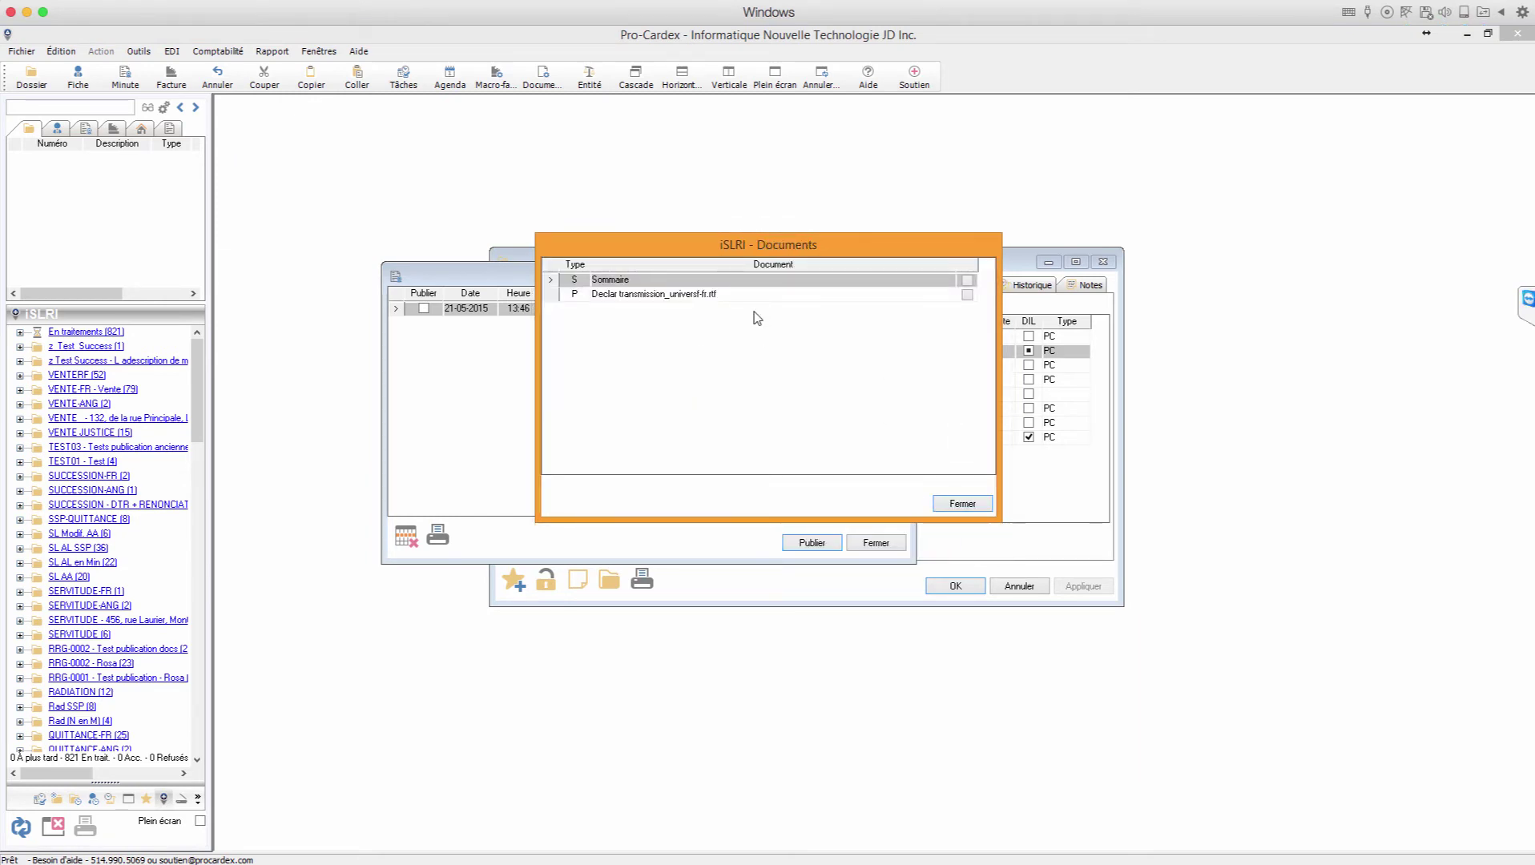
left_click(721, 293)
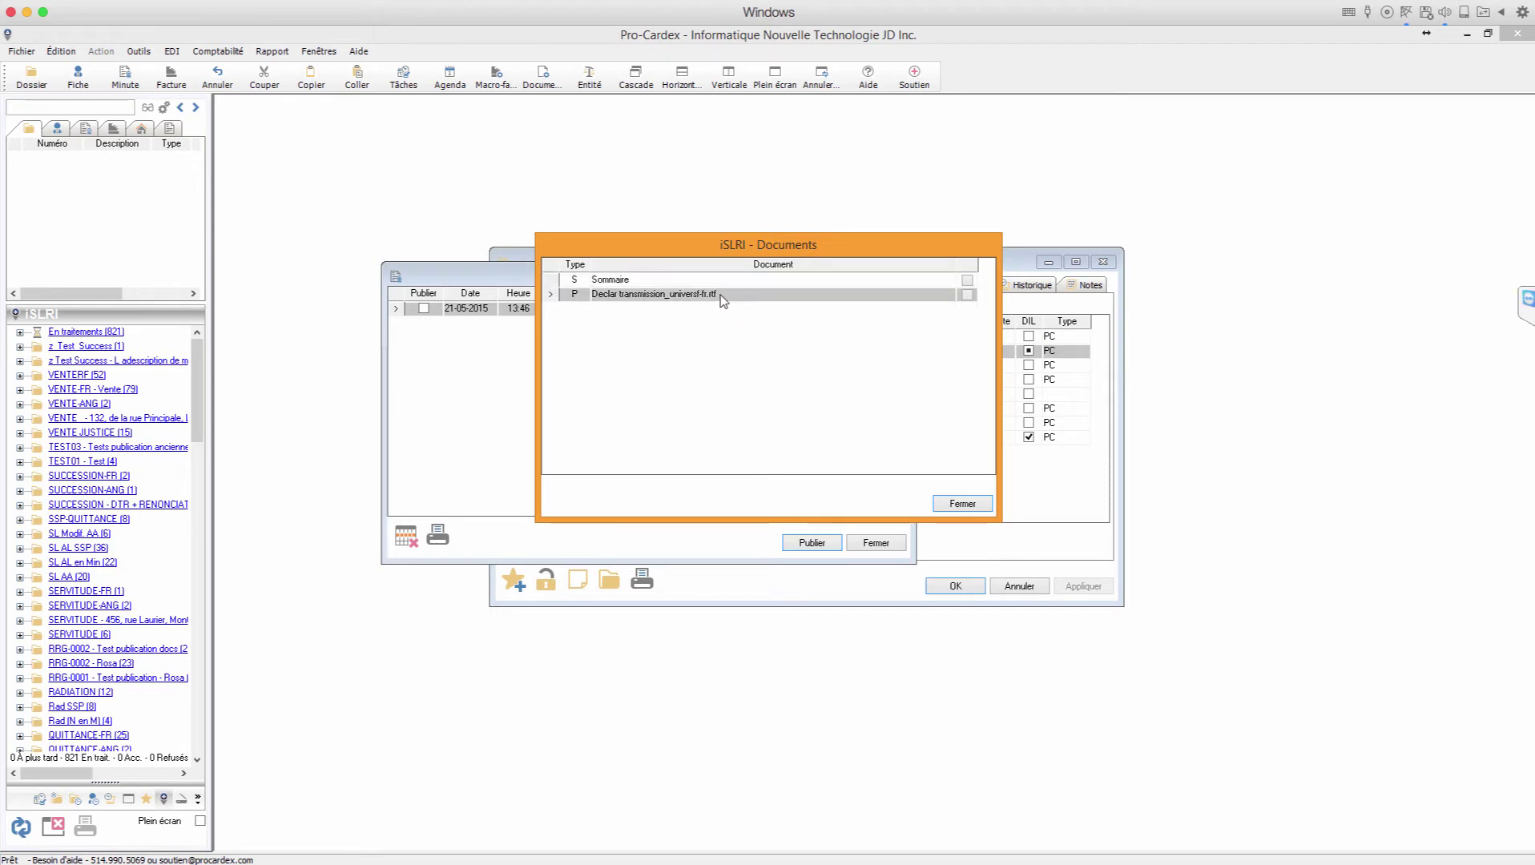
left_click(969, 294)
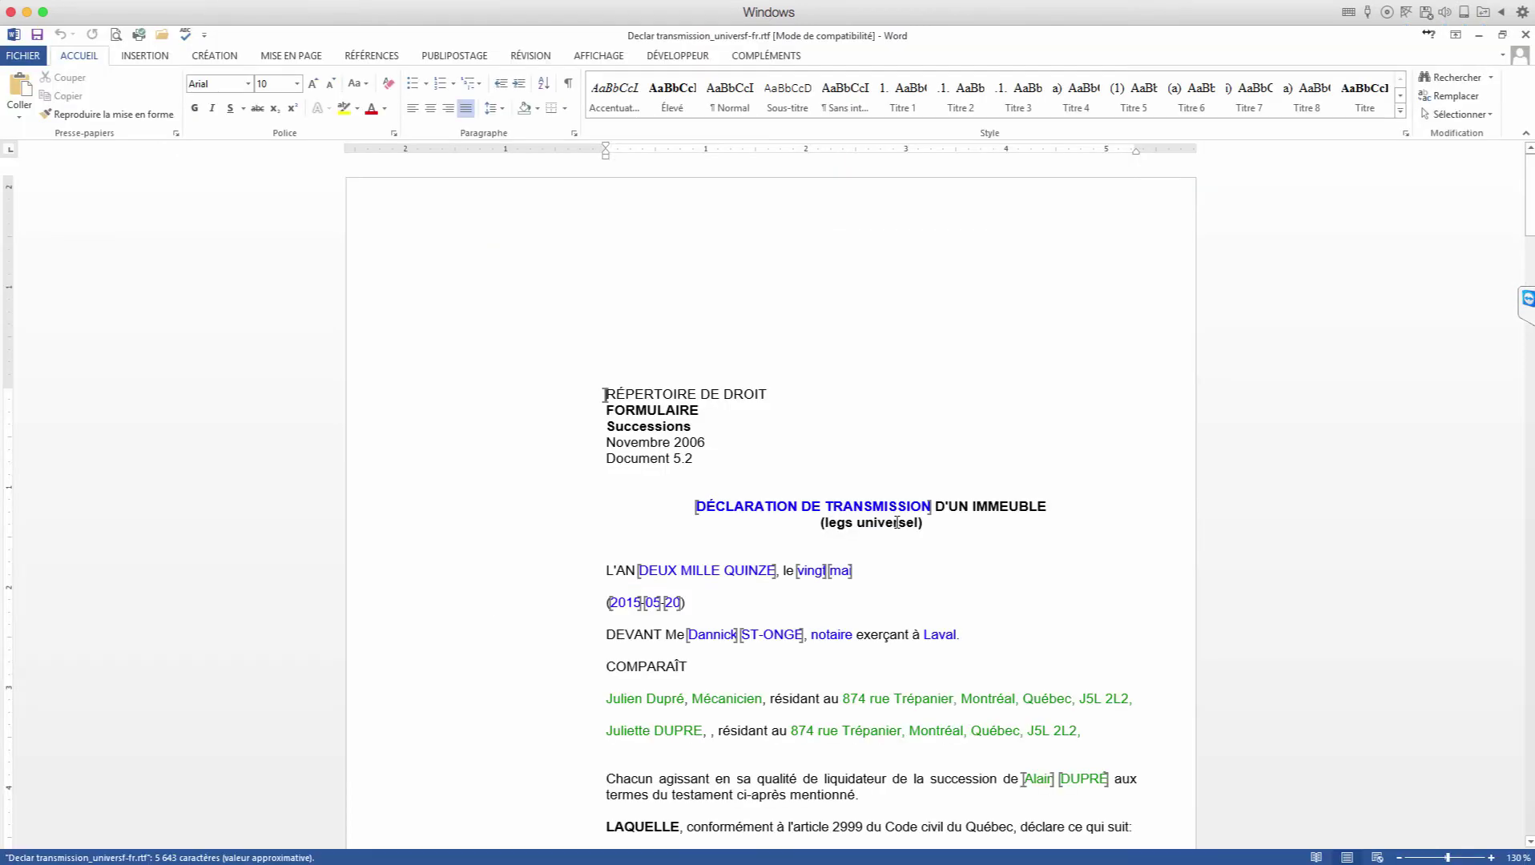
left_click(1526, 37)
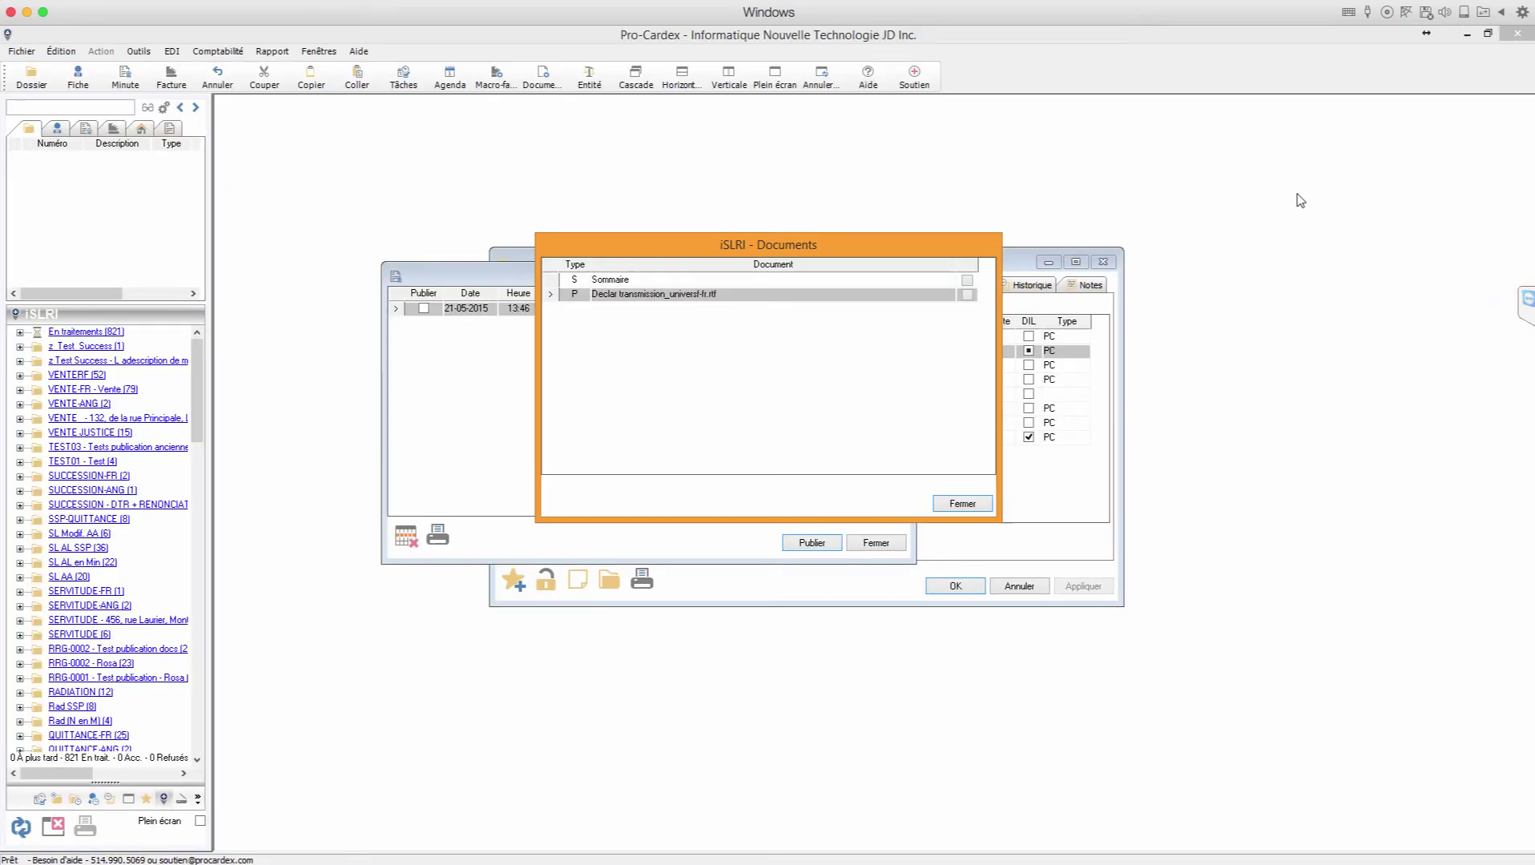
left_click(961, 504)
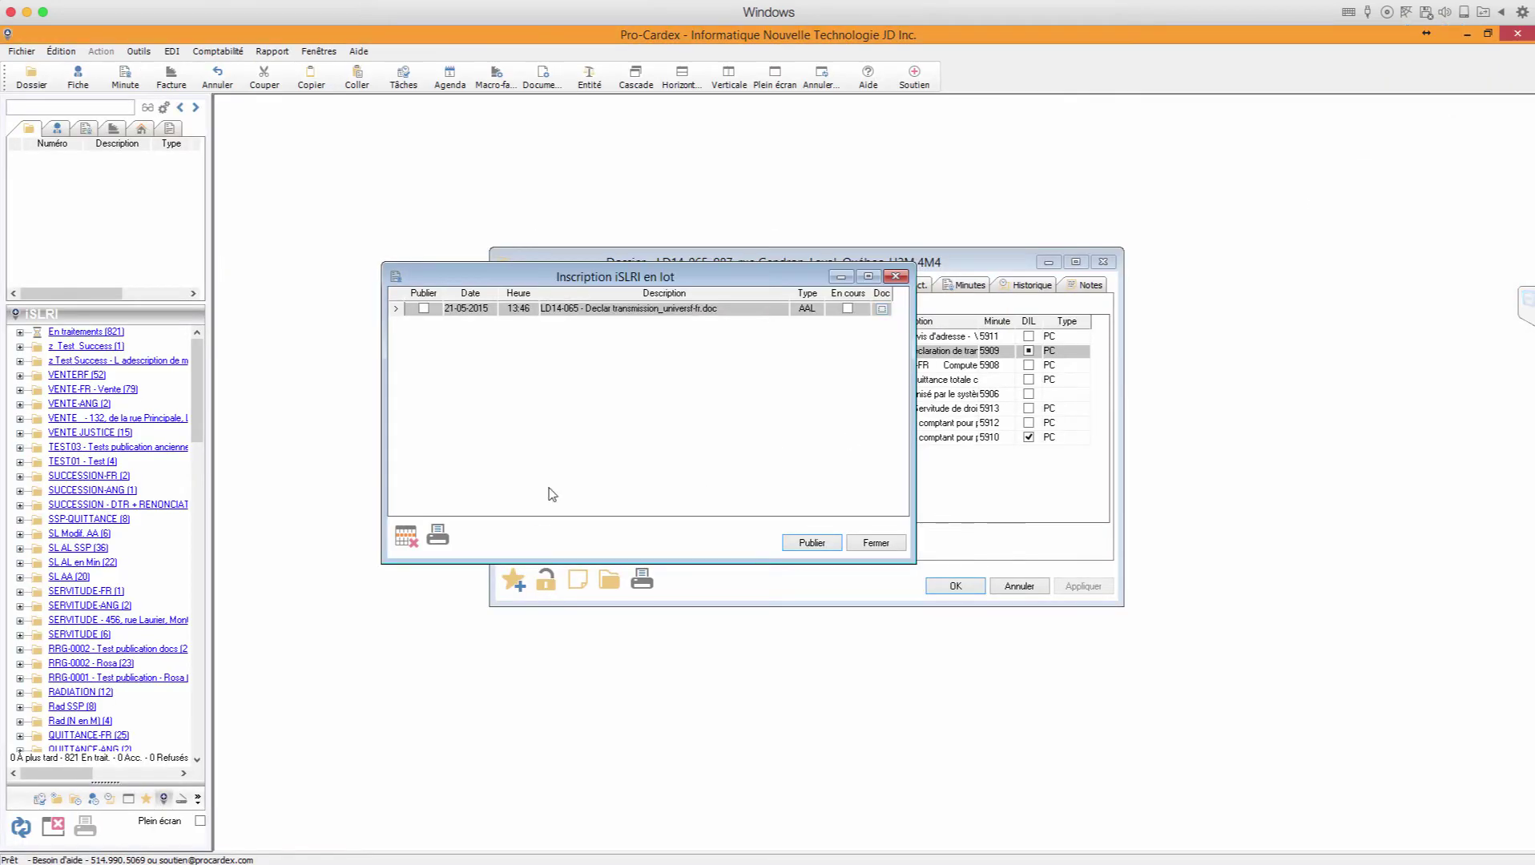
left_click(876, 544)
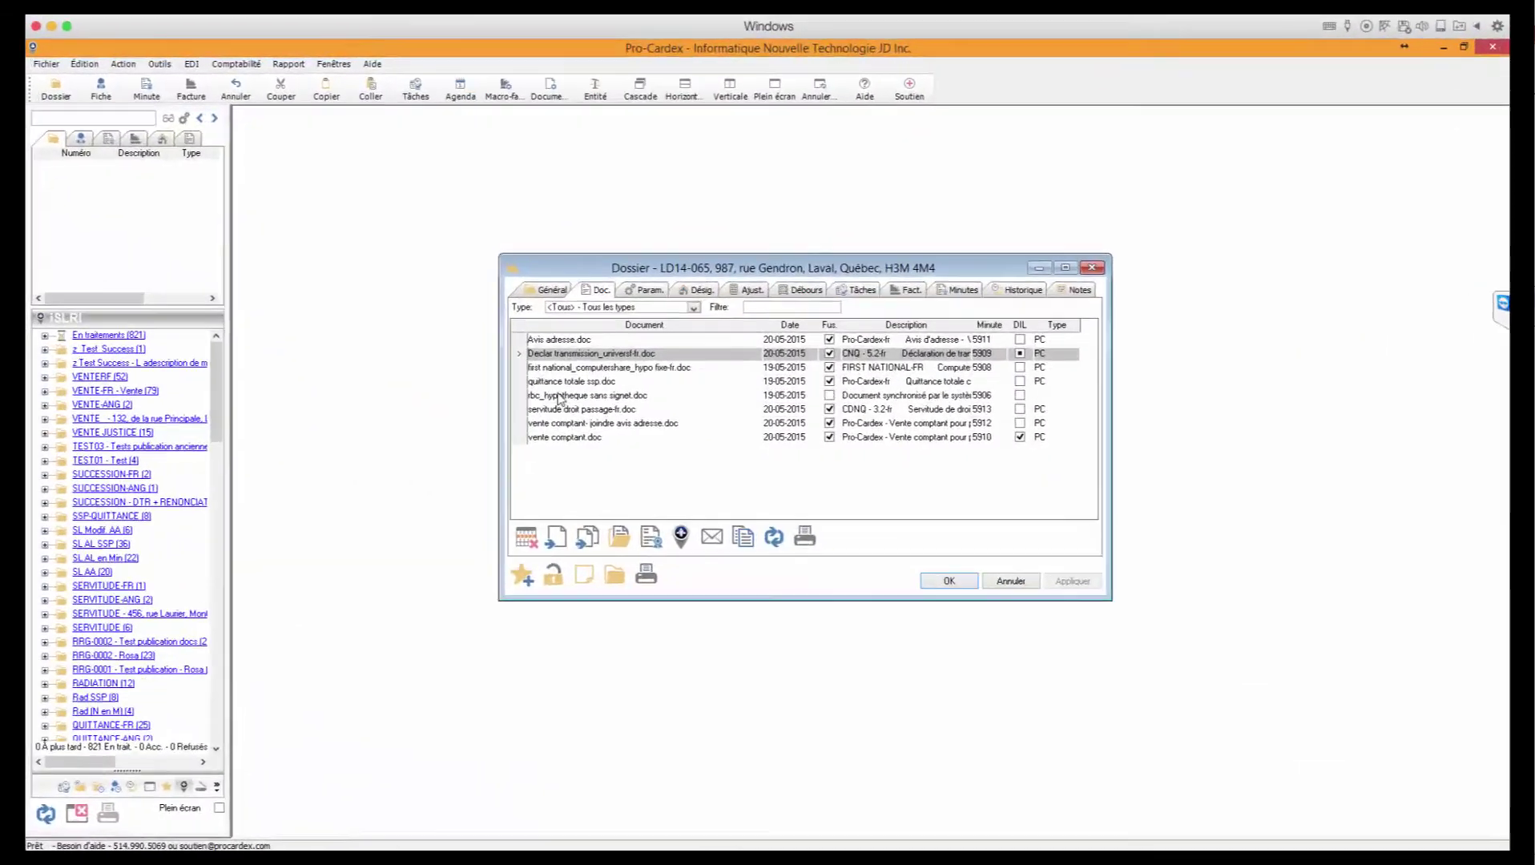
Step: Attach the scanned Quittance-ssp.pdf to the file, then launch iSLRI publication for quittance totale ssp.doc
left_click(560, 383)
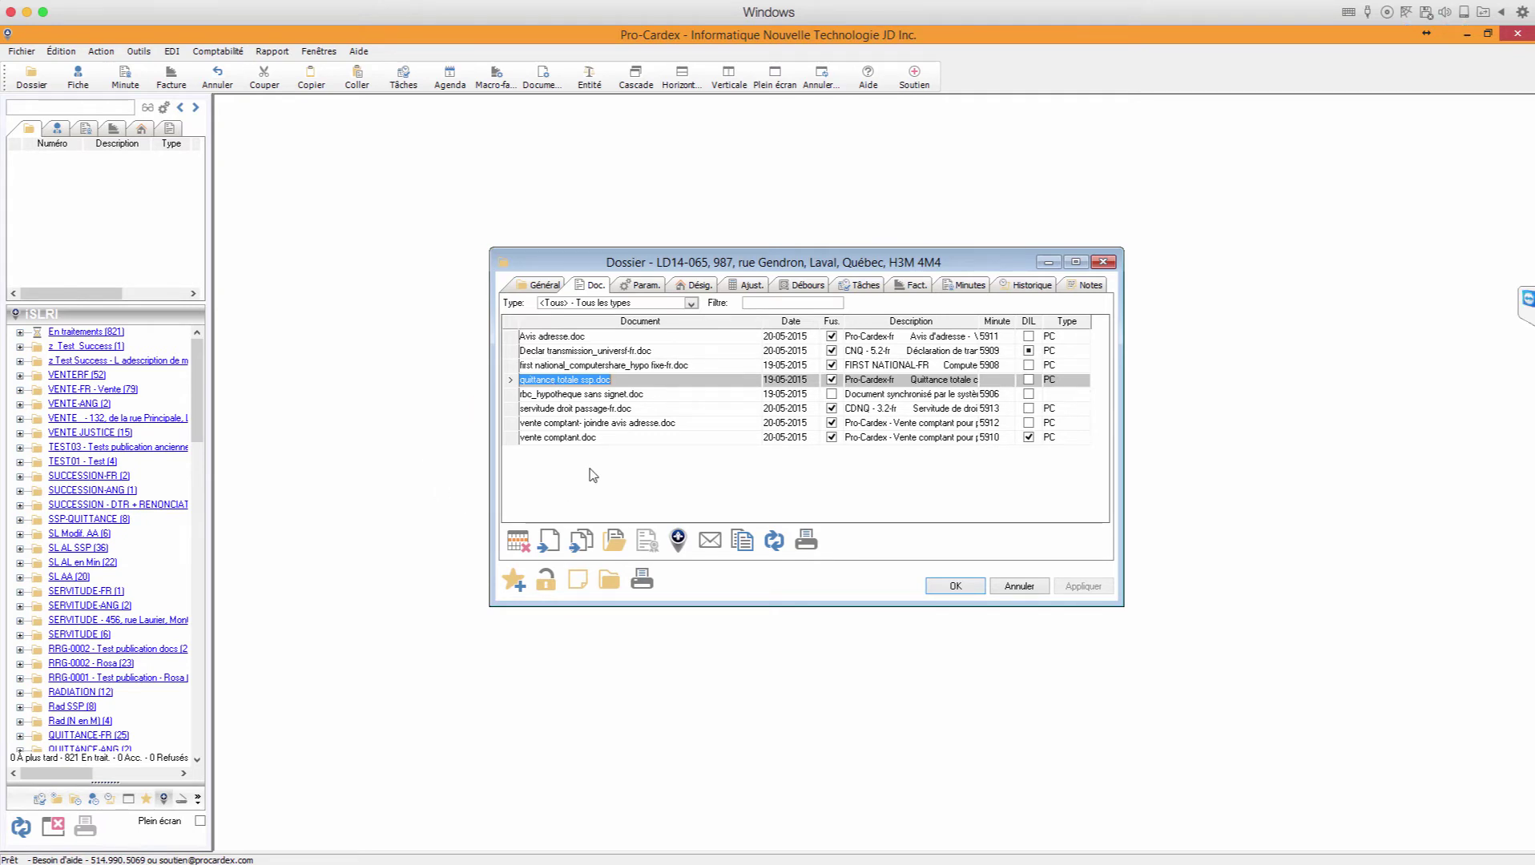
left_click(181, 799)
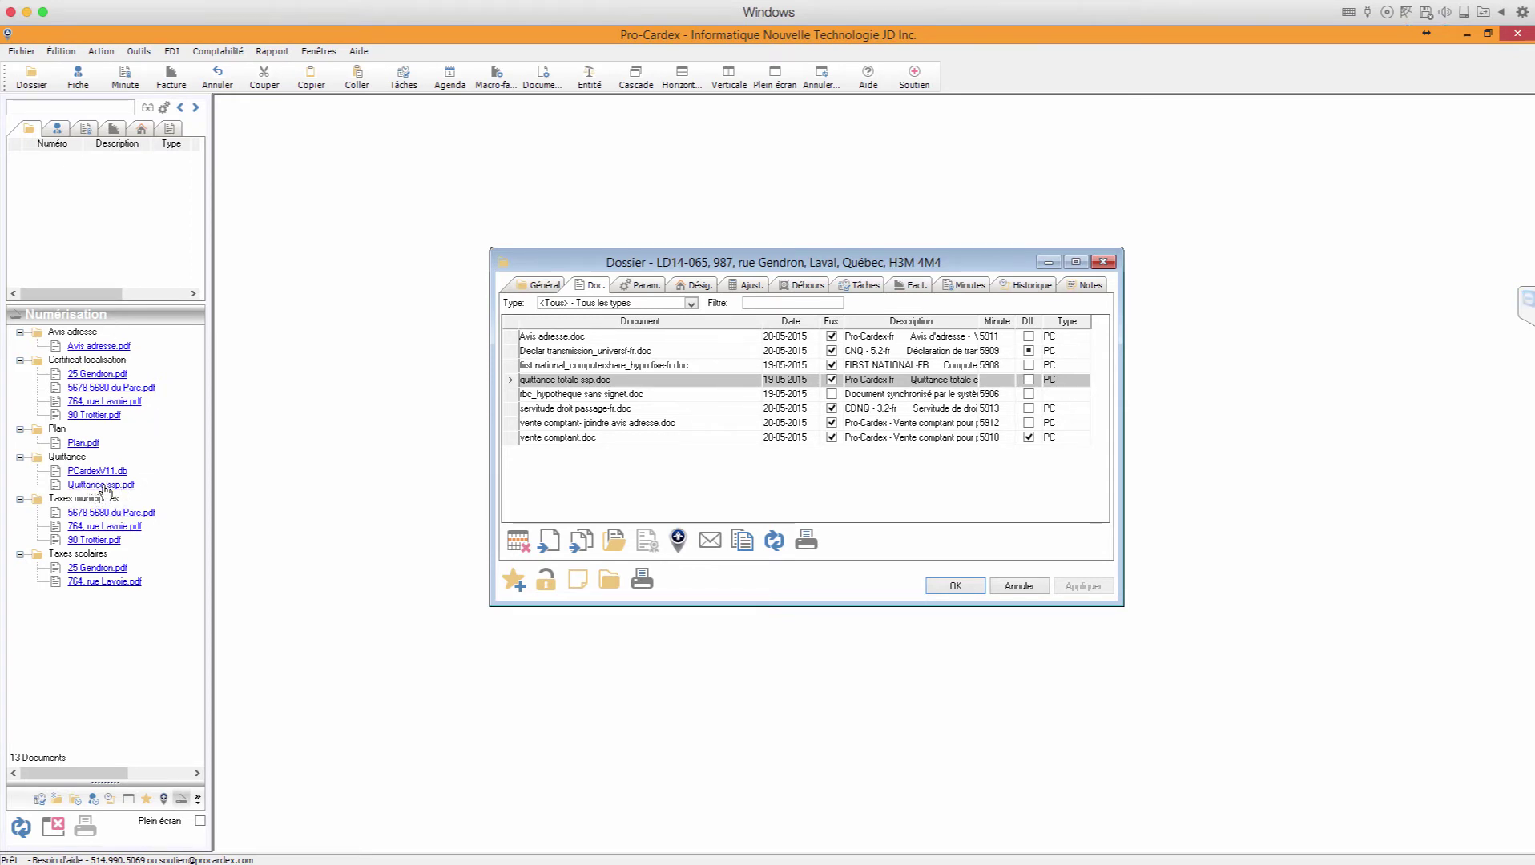
left_click_drag(101, 488, 631, 480)
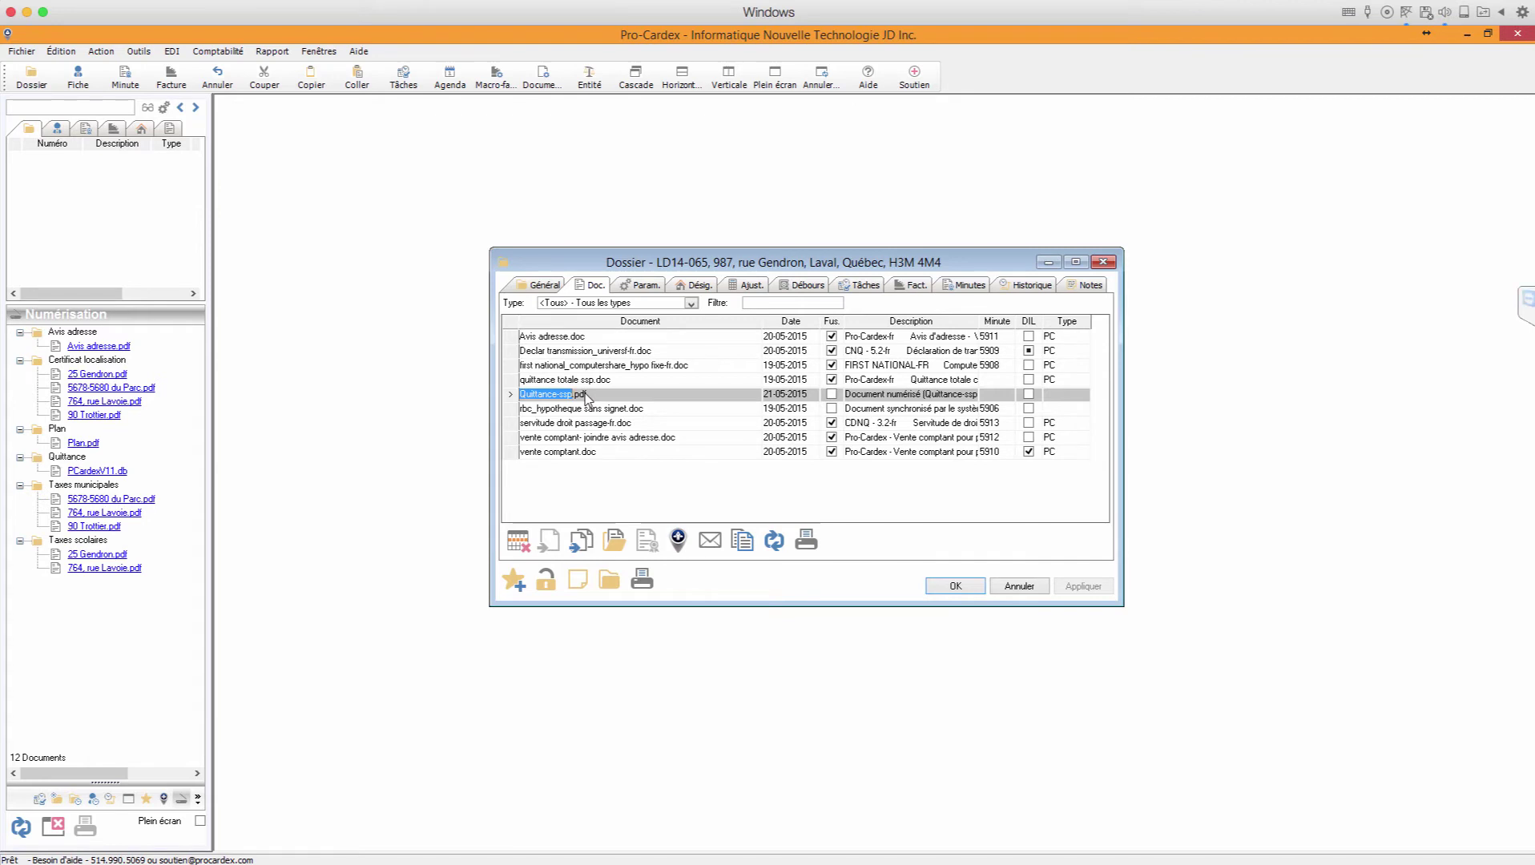
left_click(558, 384)
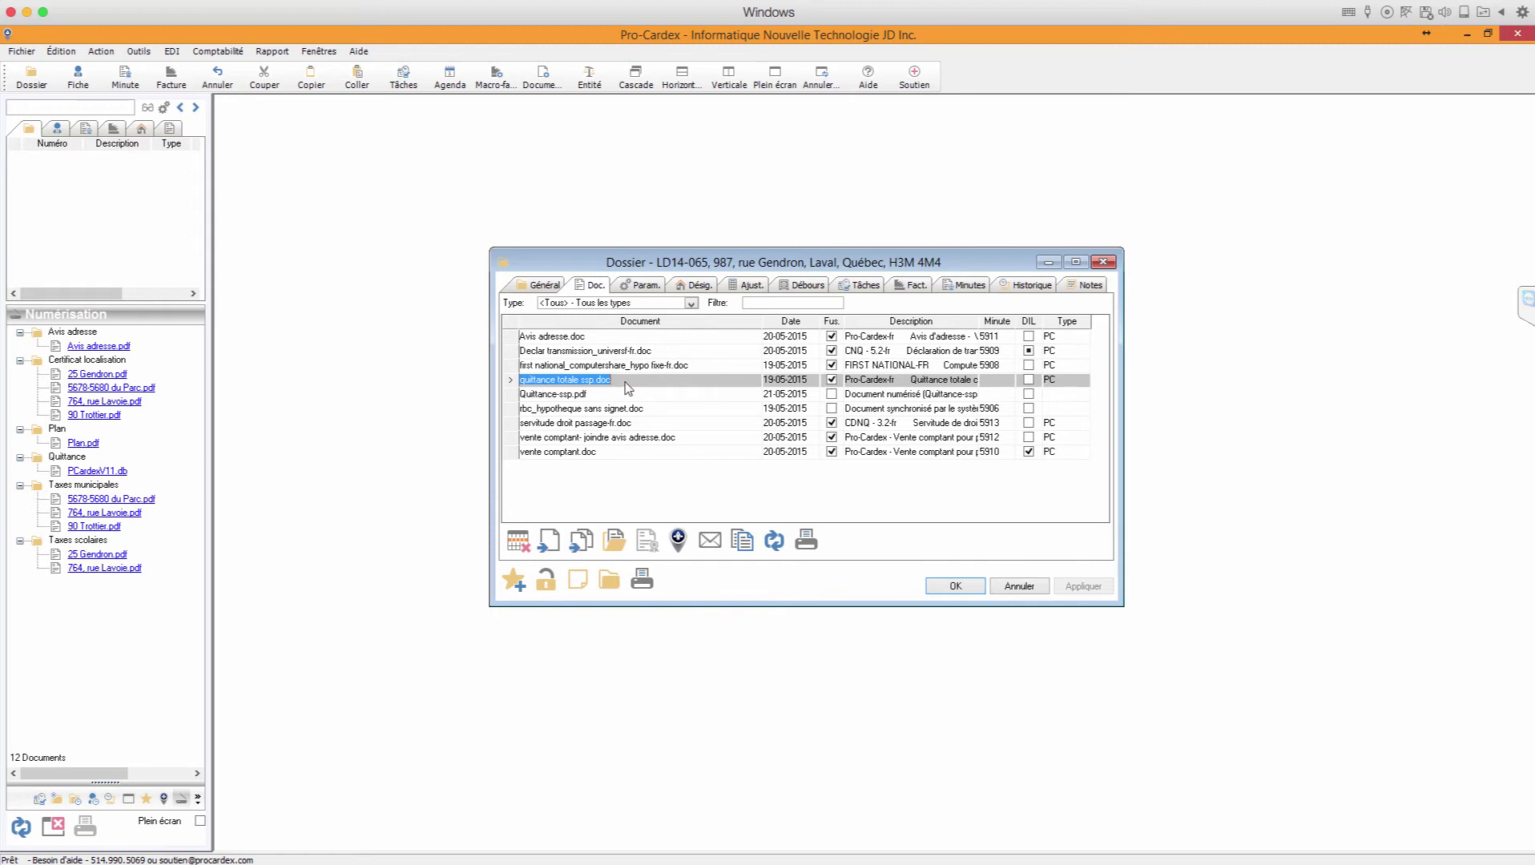
left_click(678, 540)
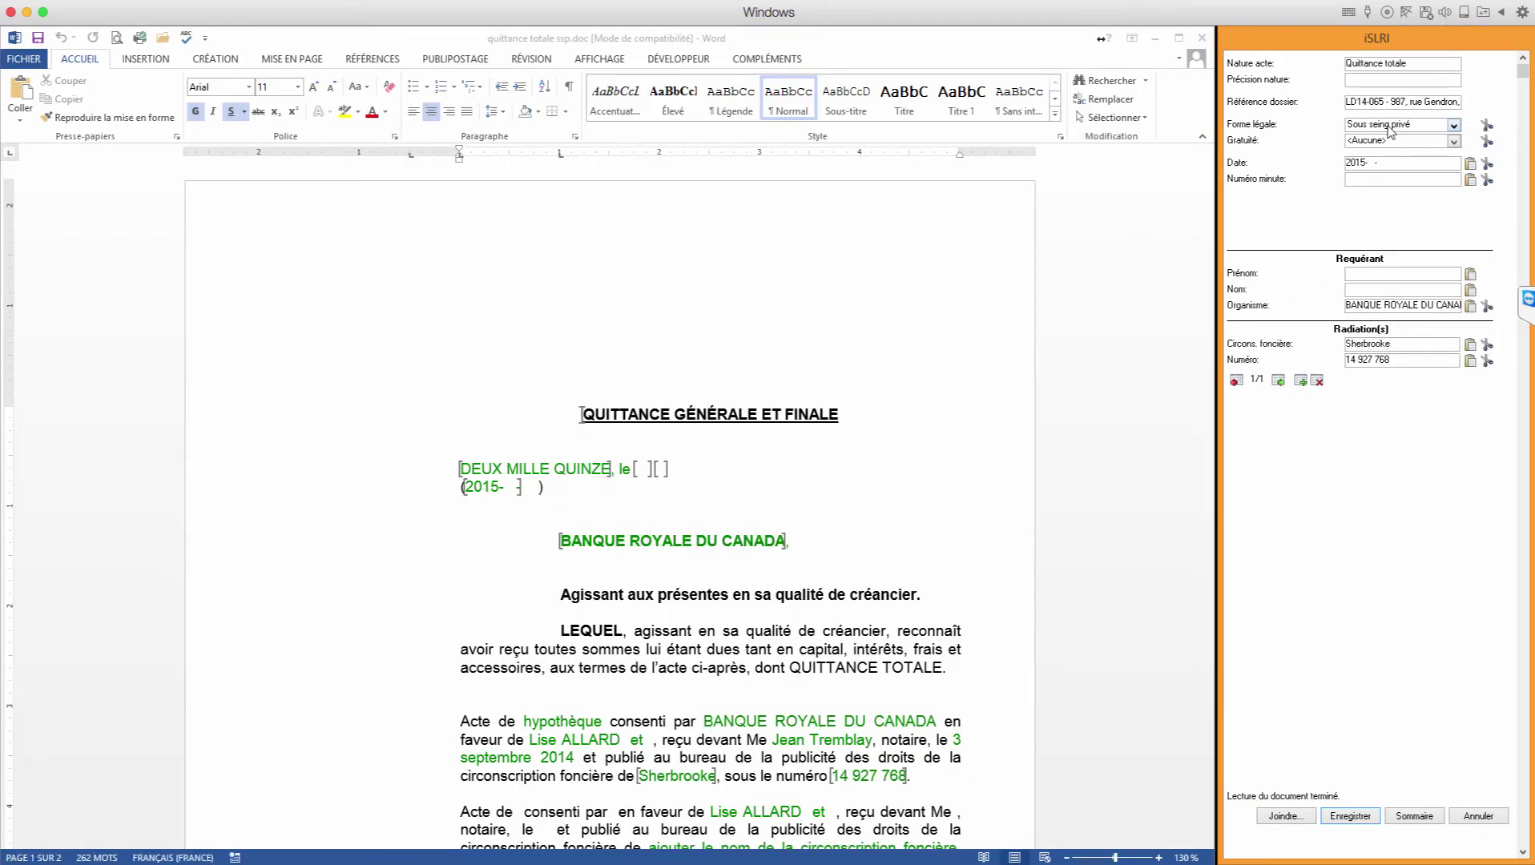
Step: Set legal form Sous seing privé and date 2015-0425, verify the creditor organisation and registration district
scroll(1454, 125, "down", 1)
left_click(1453, 126)
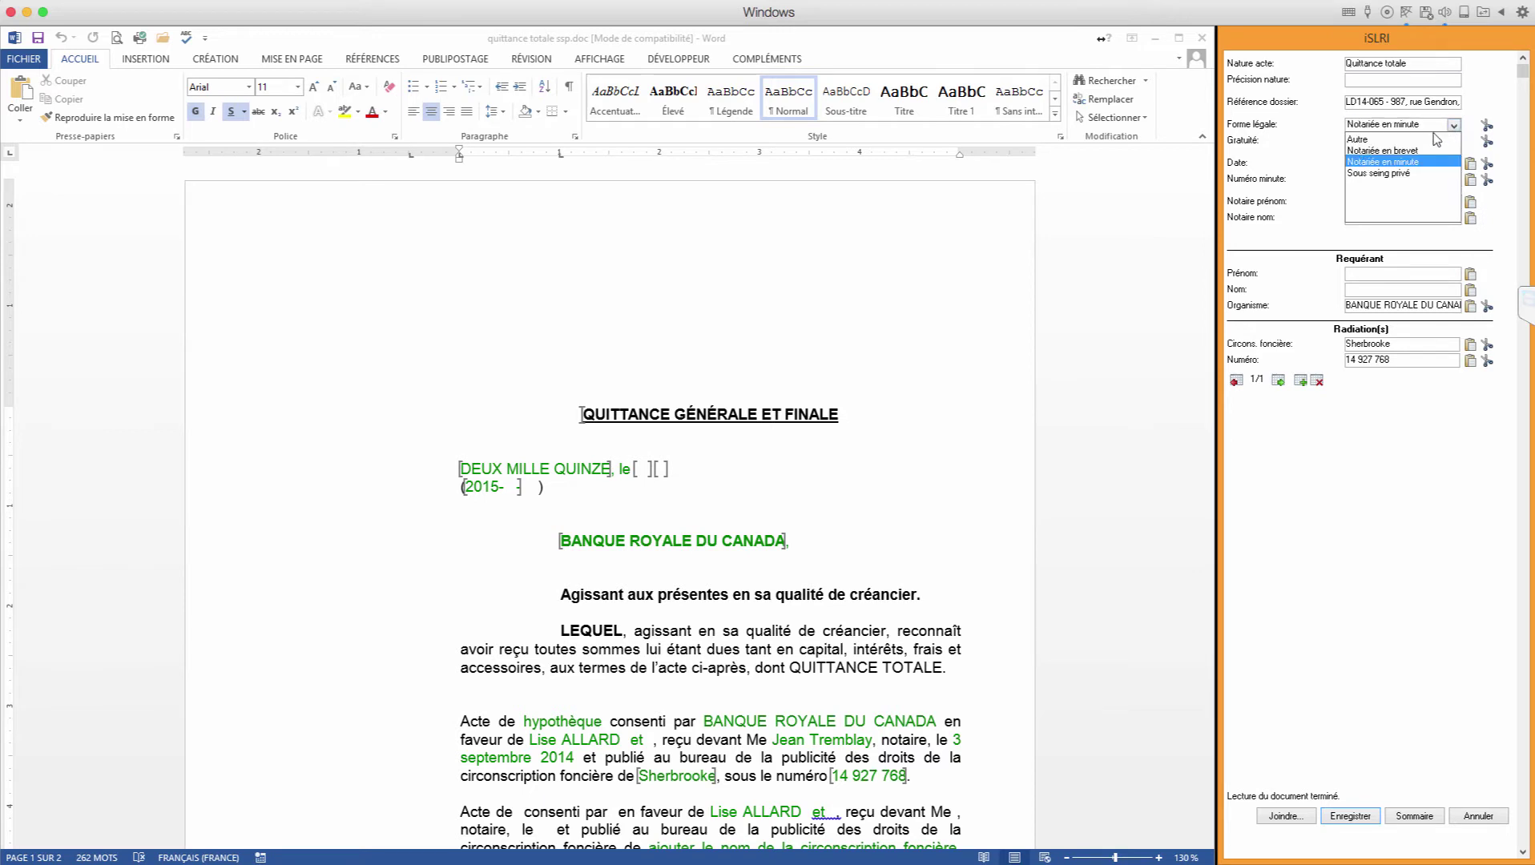
left_click(1380, 173)
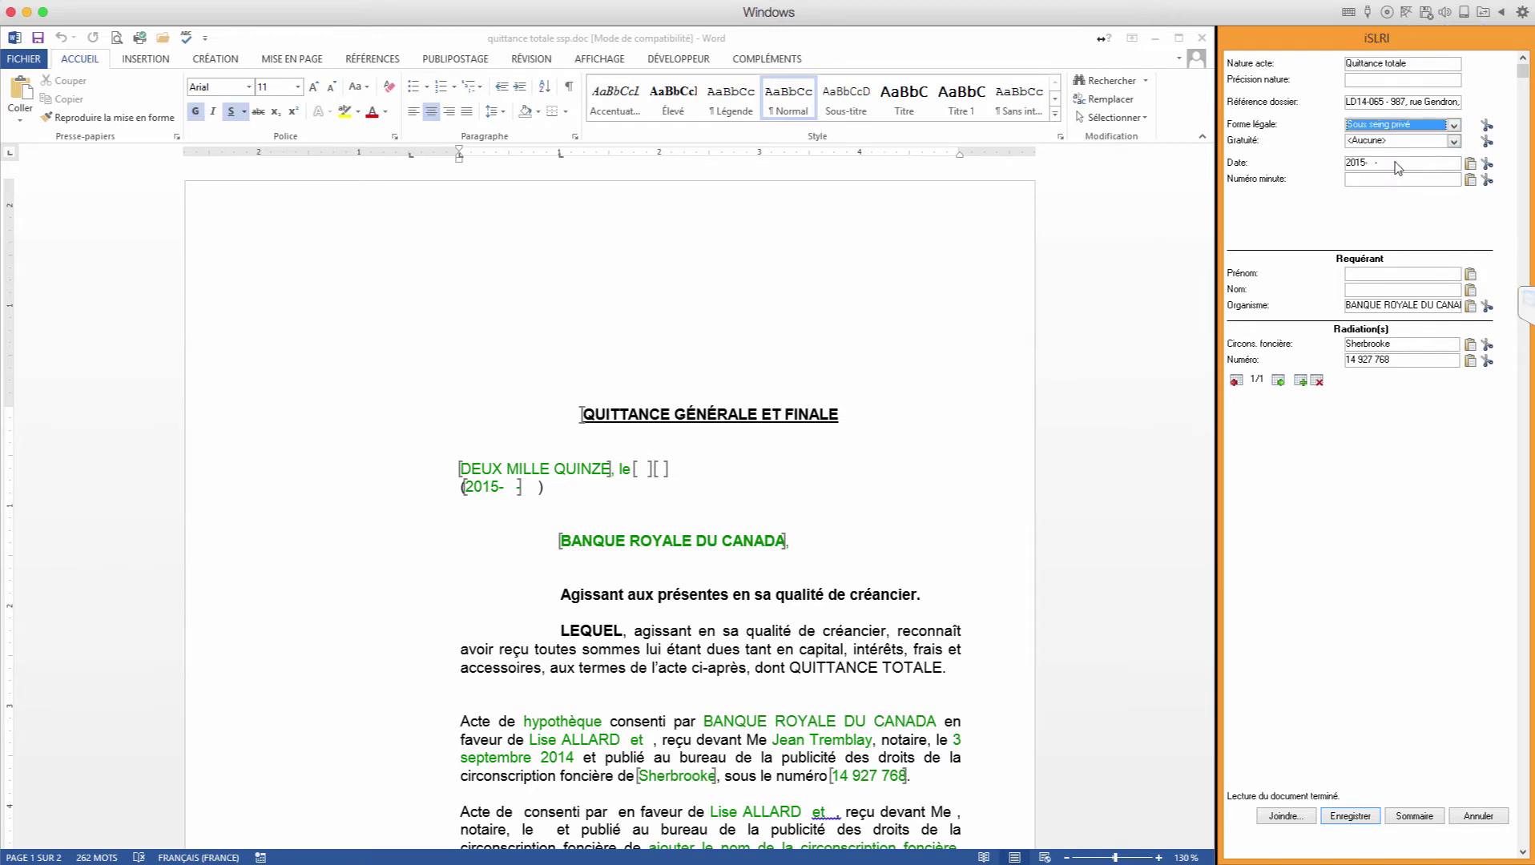
type("0425")
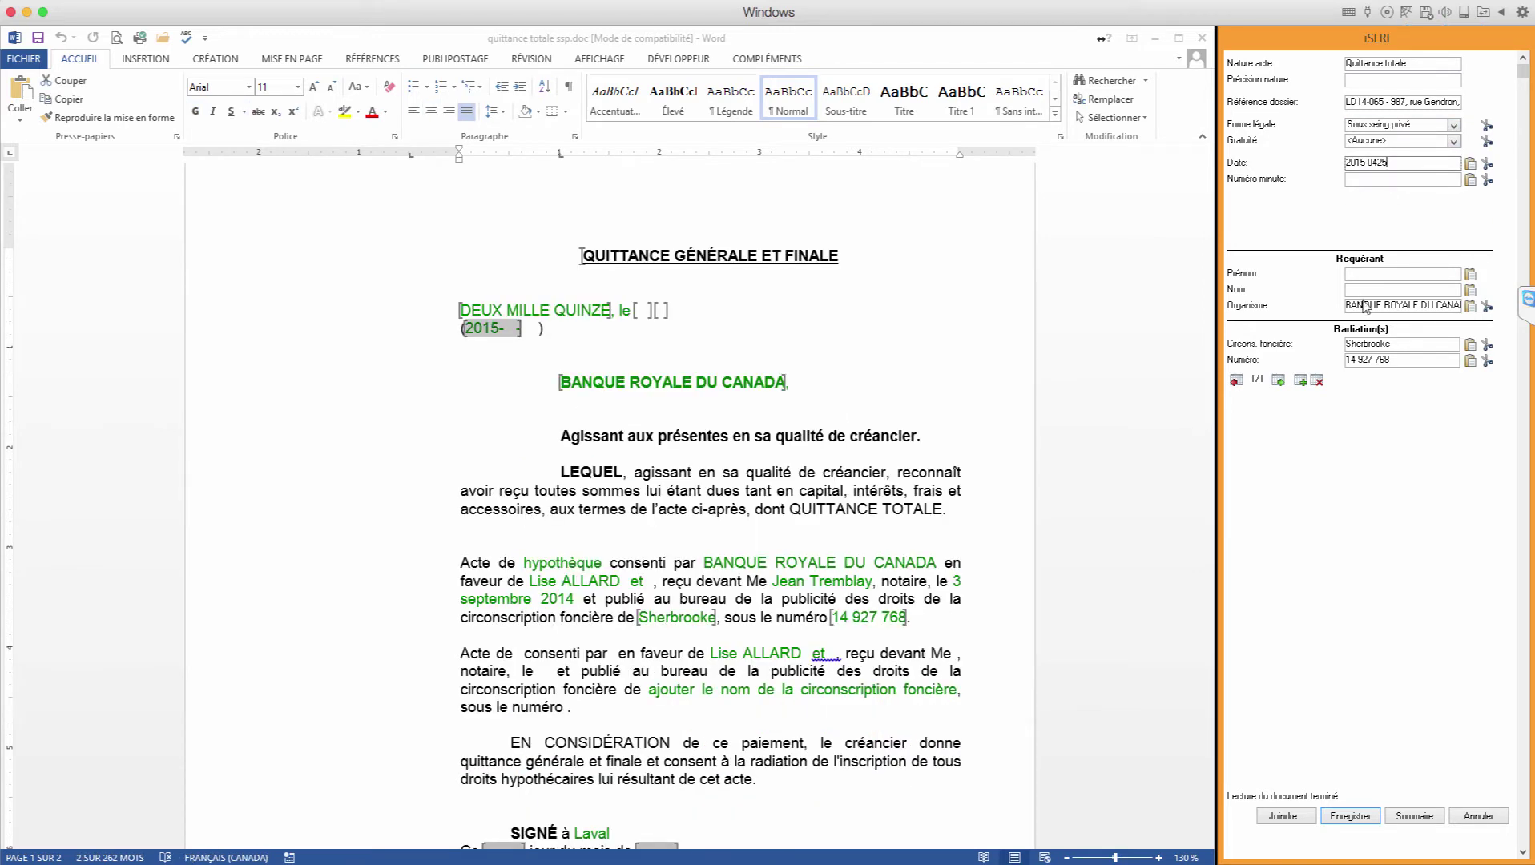
left_click(1360, 305)
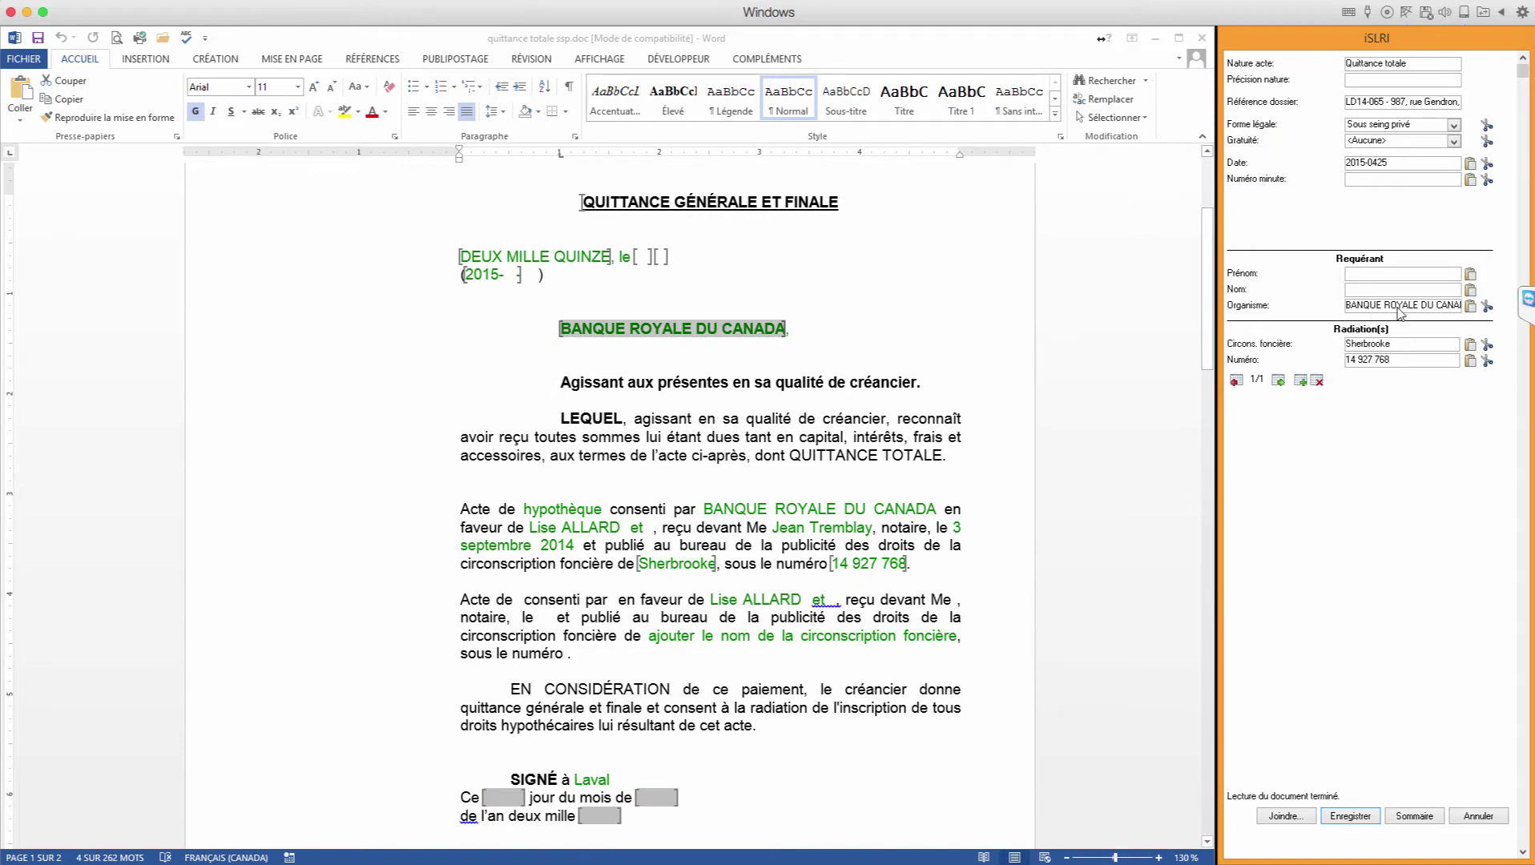
left_click(1372, 346)
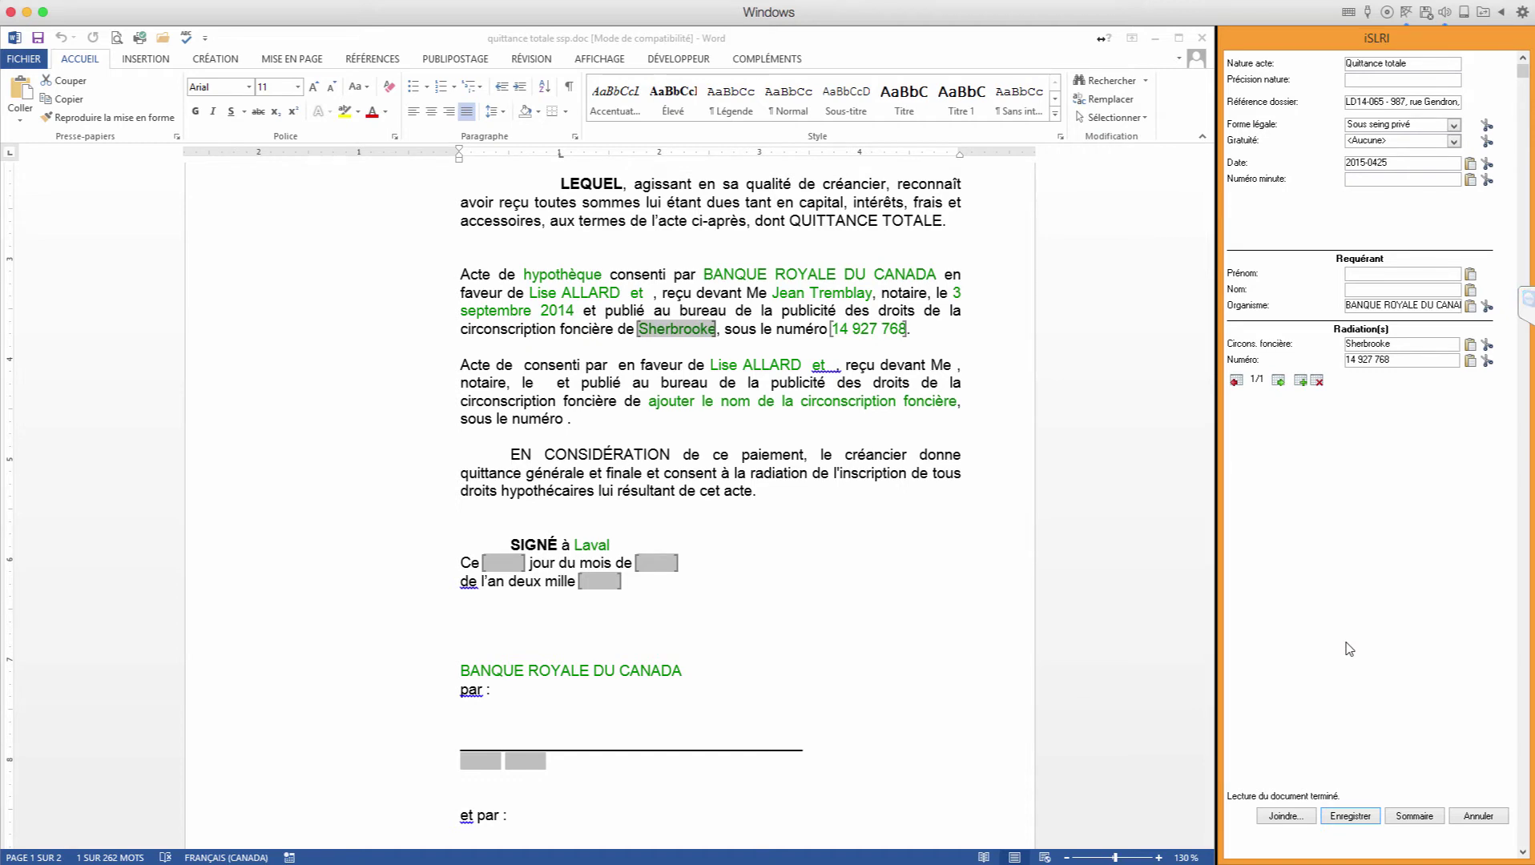
left_click(1288, 817)
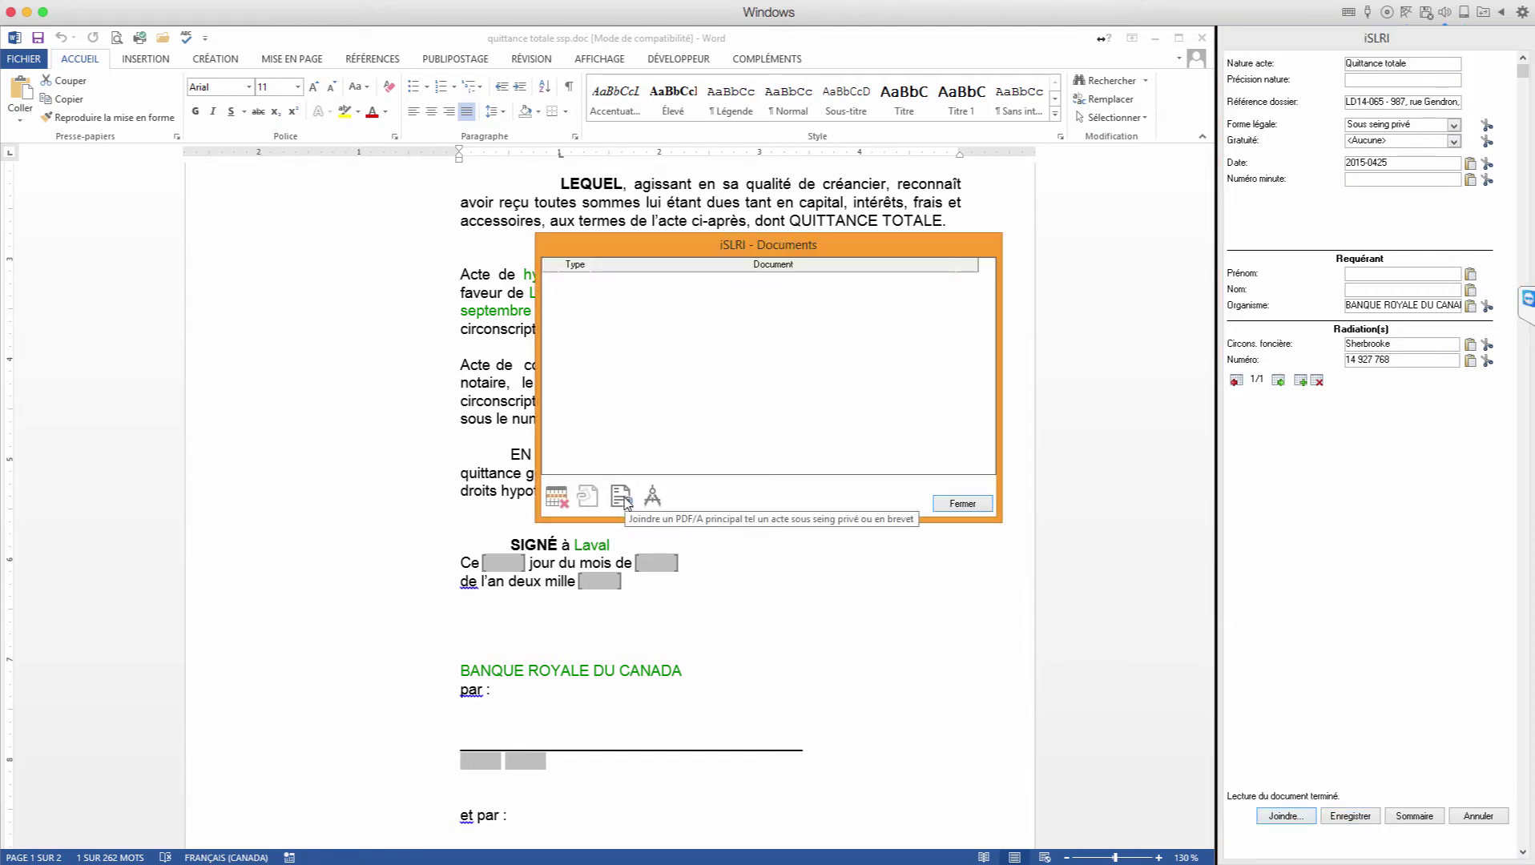
Step: Attach Quittance-ssp.pdf as the main PDF for the private deed
left_click(622, 498)
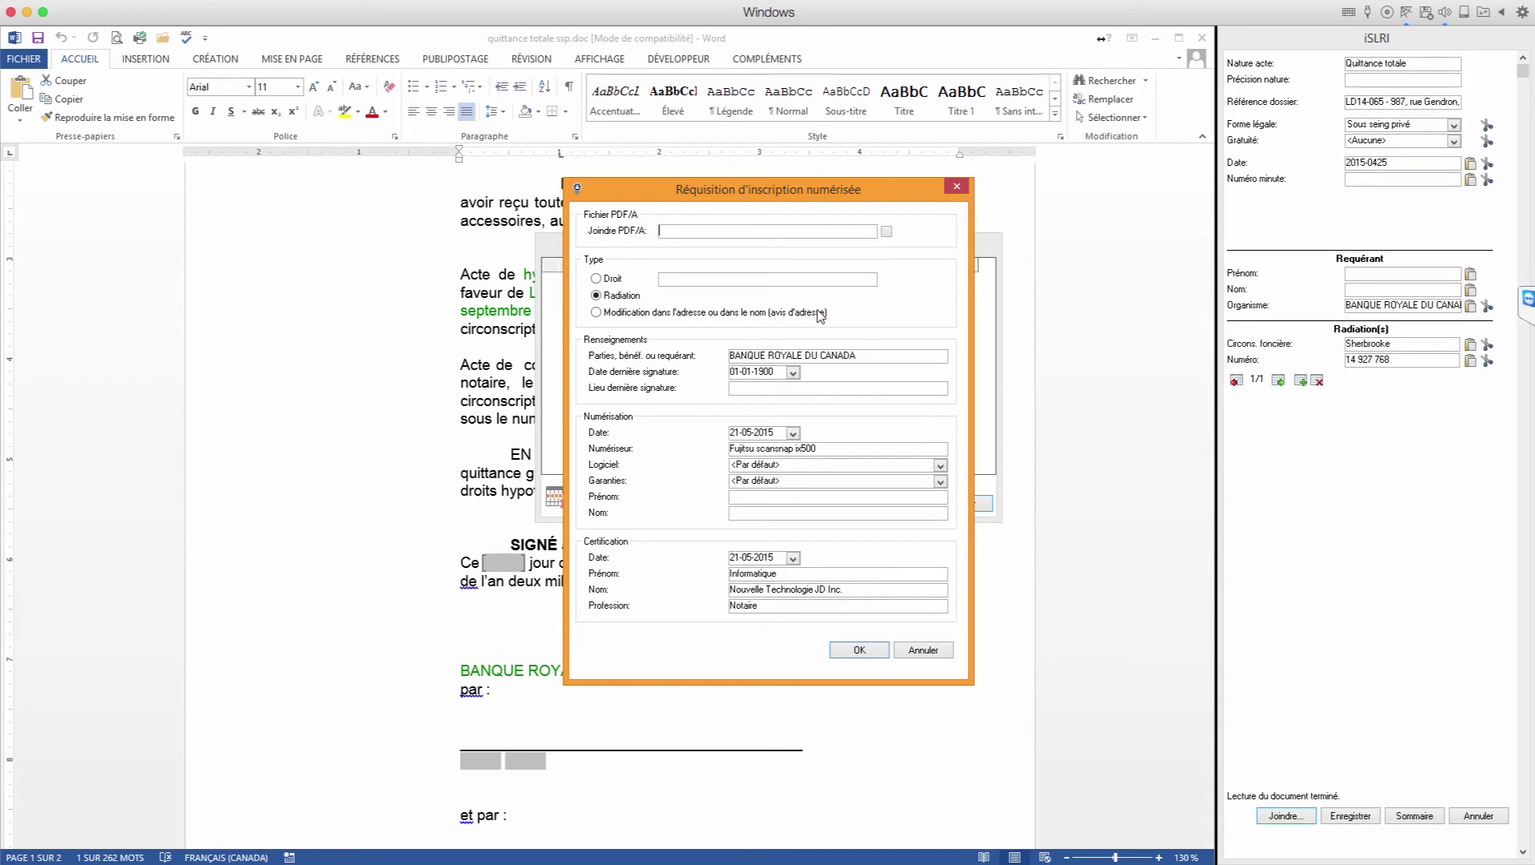
left_click(886, 232)
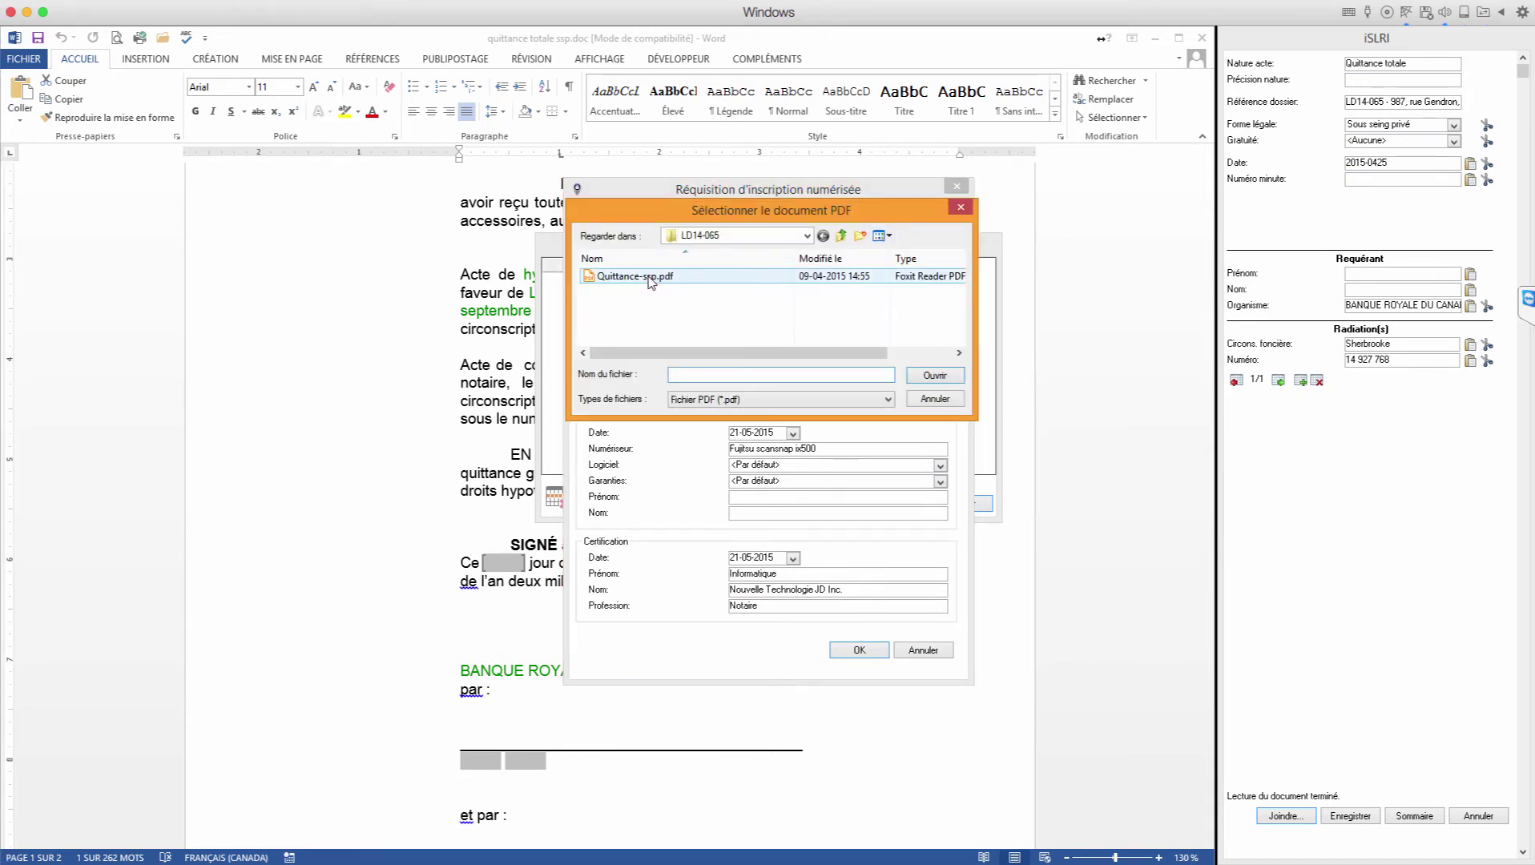
left_click(641, 276)
left_click(934, 376)
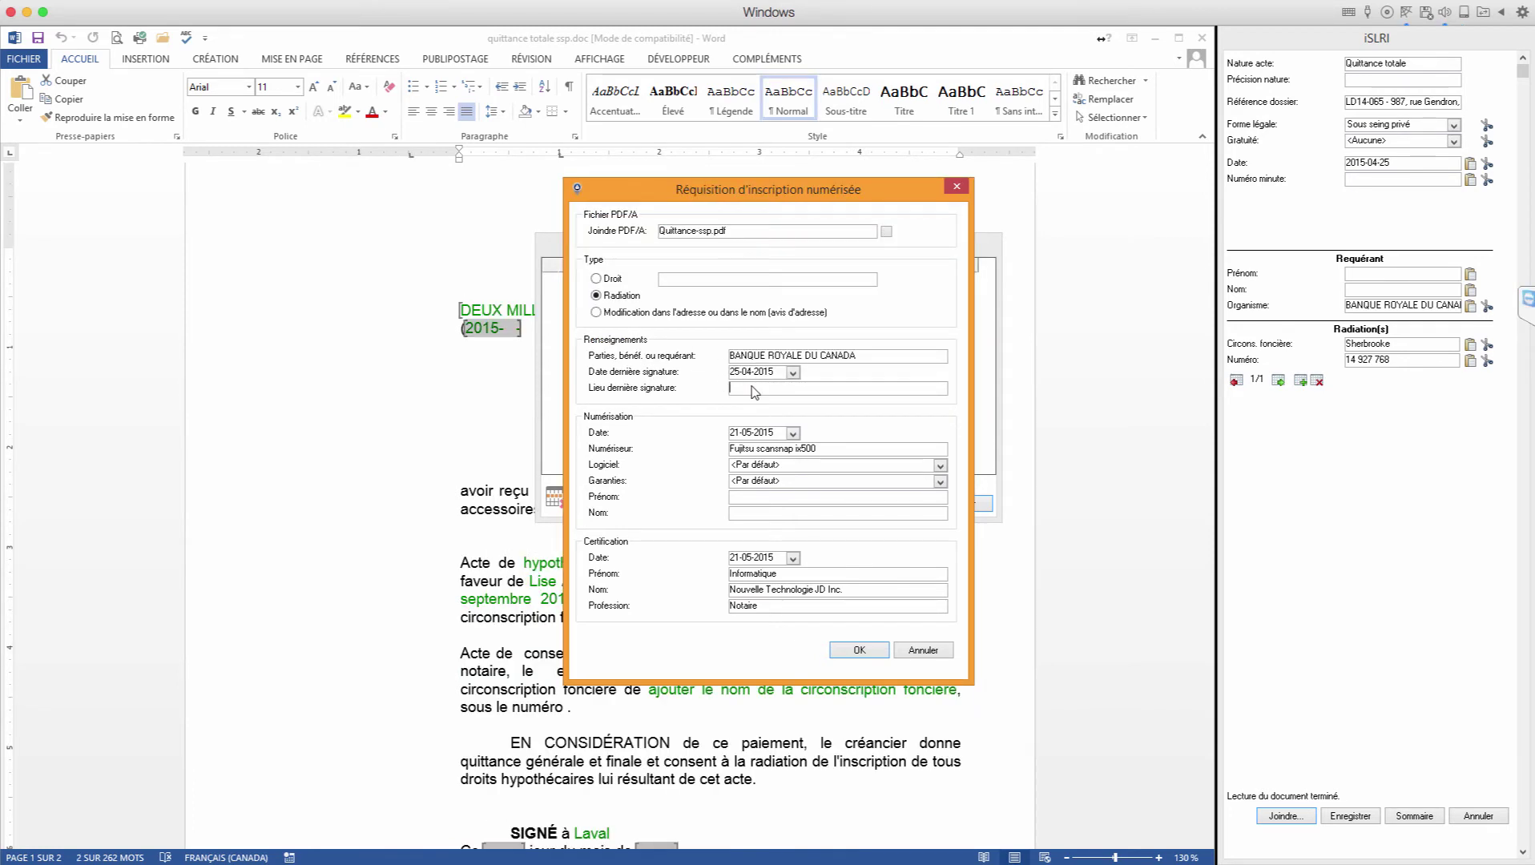
Step: Enter Laval as signing place and the scanner operator's first and last name, then confirm
type("Laval")
left_click(835, 451)
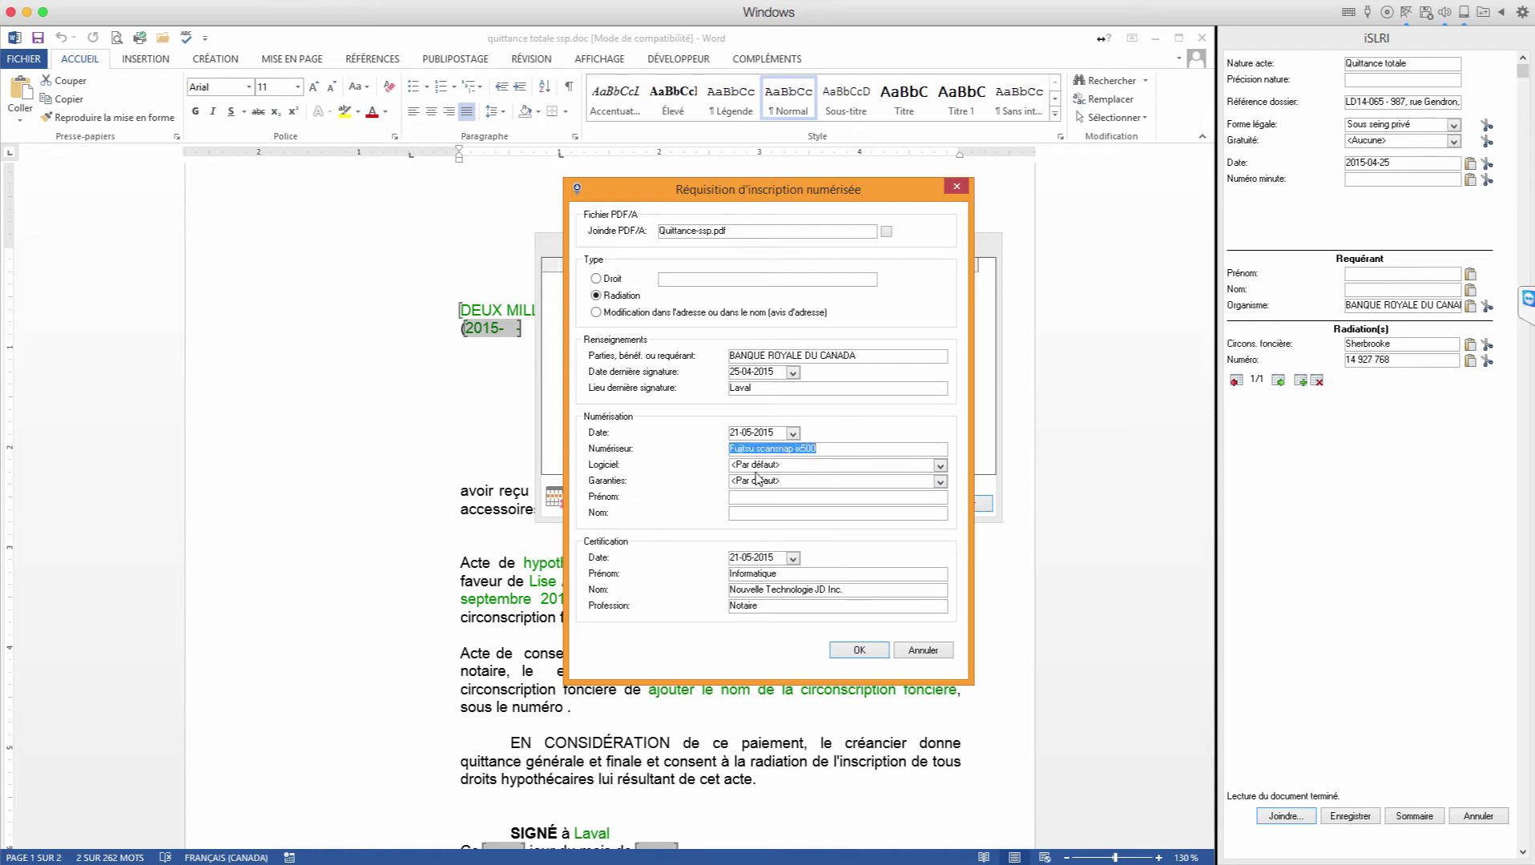
left_click(742, 501)
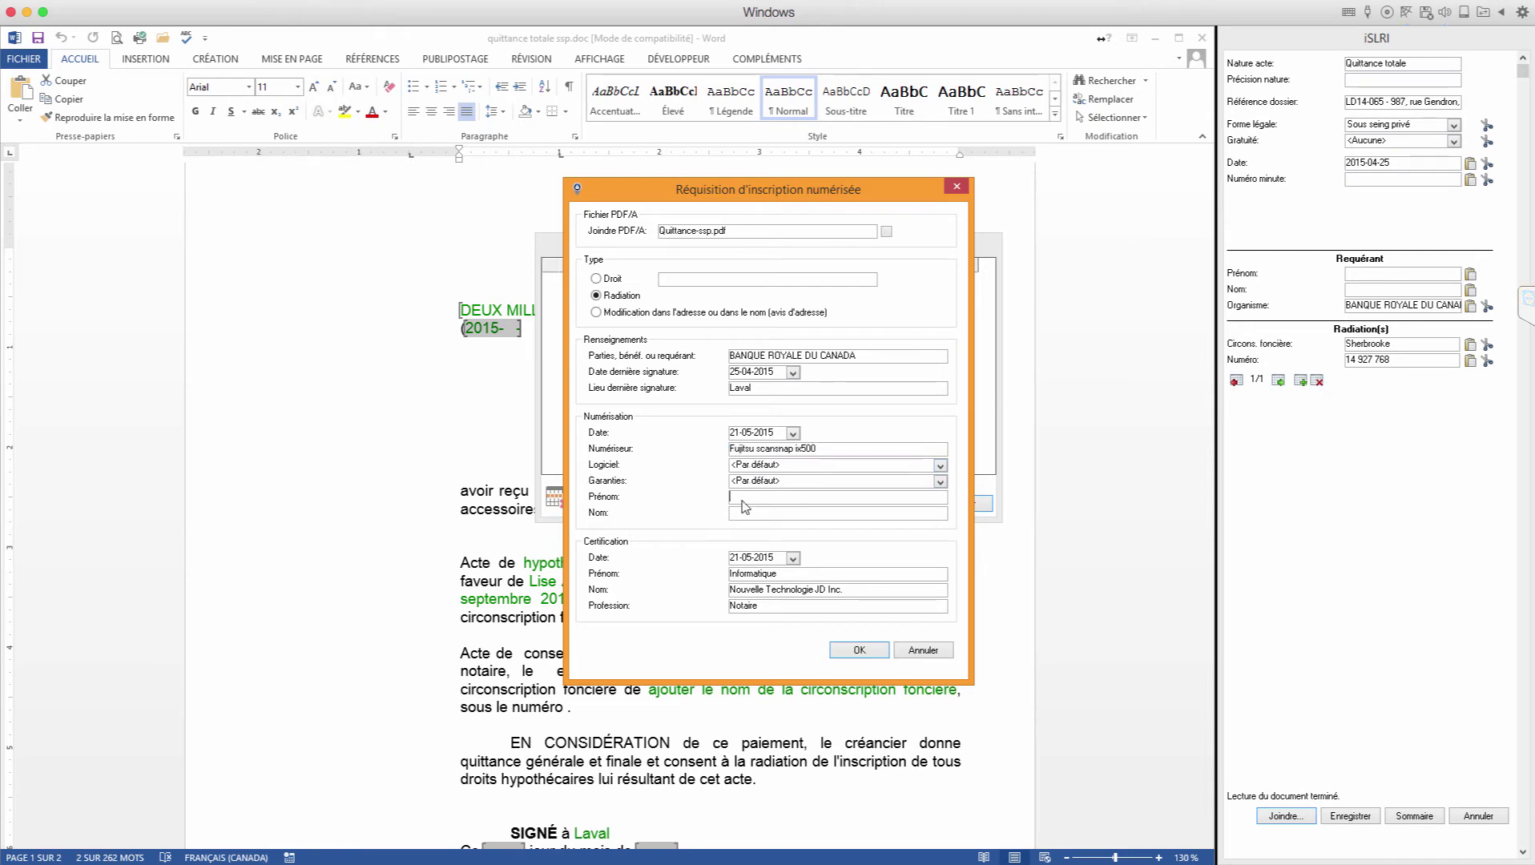
key("Tab")
left_click(848, 650)
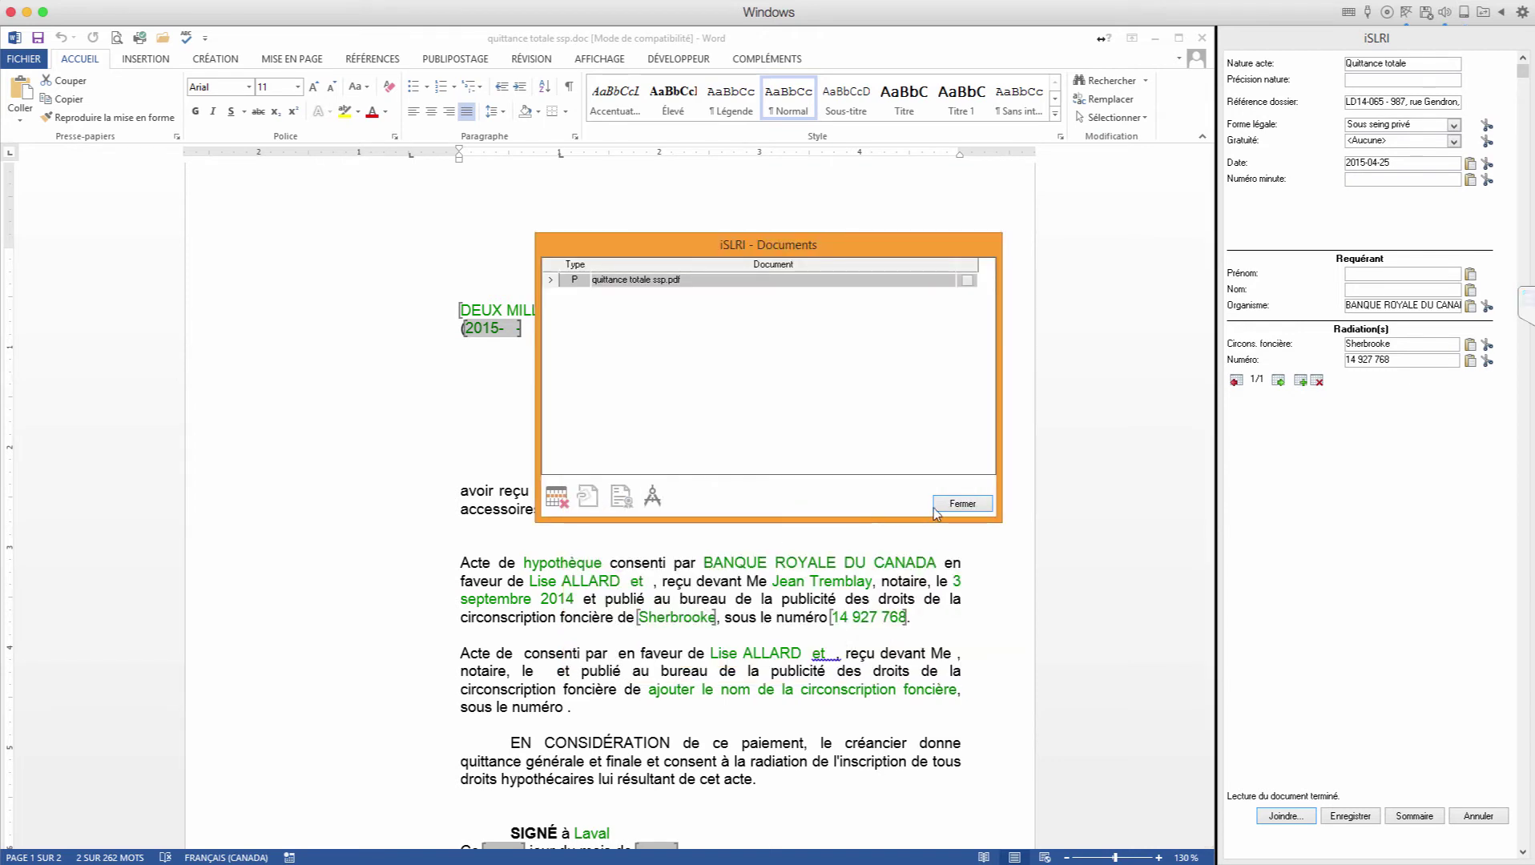
left_click(959, 505)
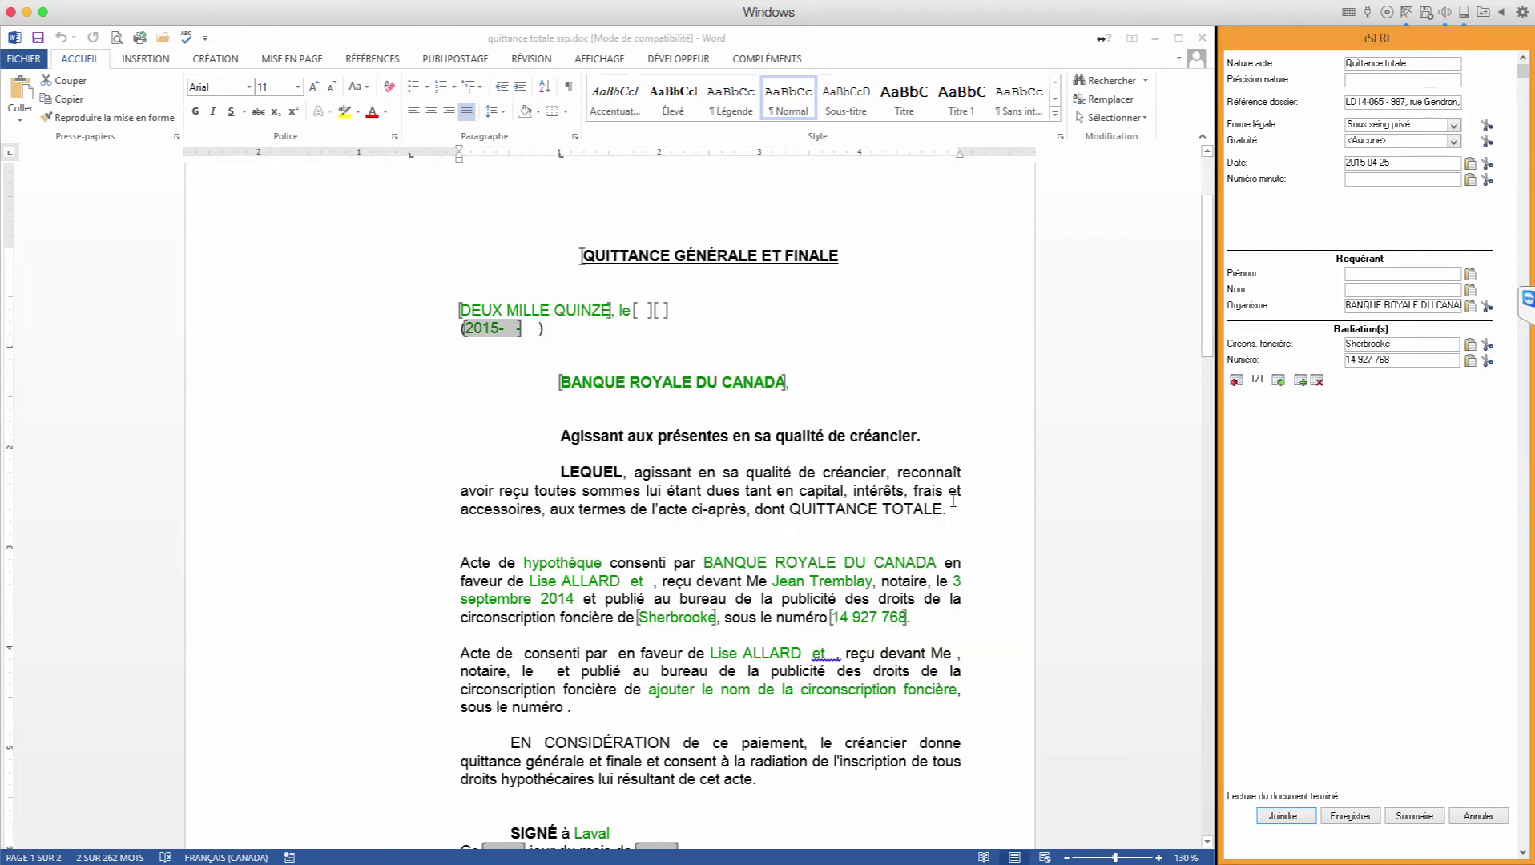
Step: Save the quittance deed and queue its iSLRI requisition for batch publication, acknowledging the save
left_click(1415, 817)
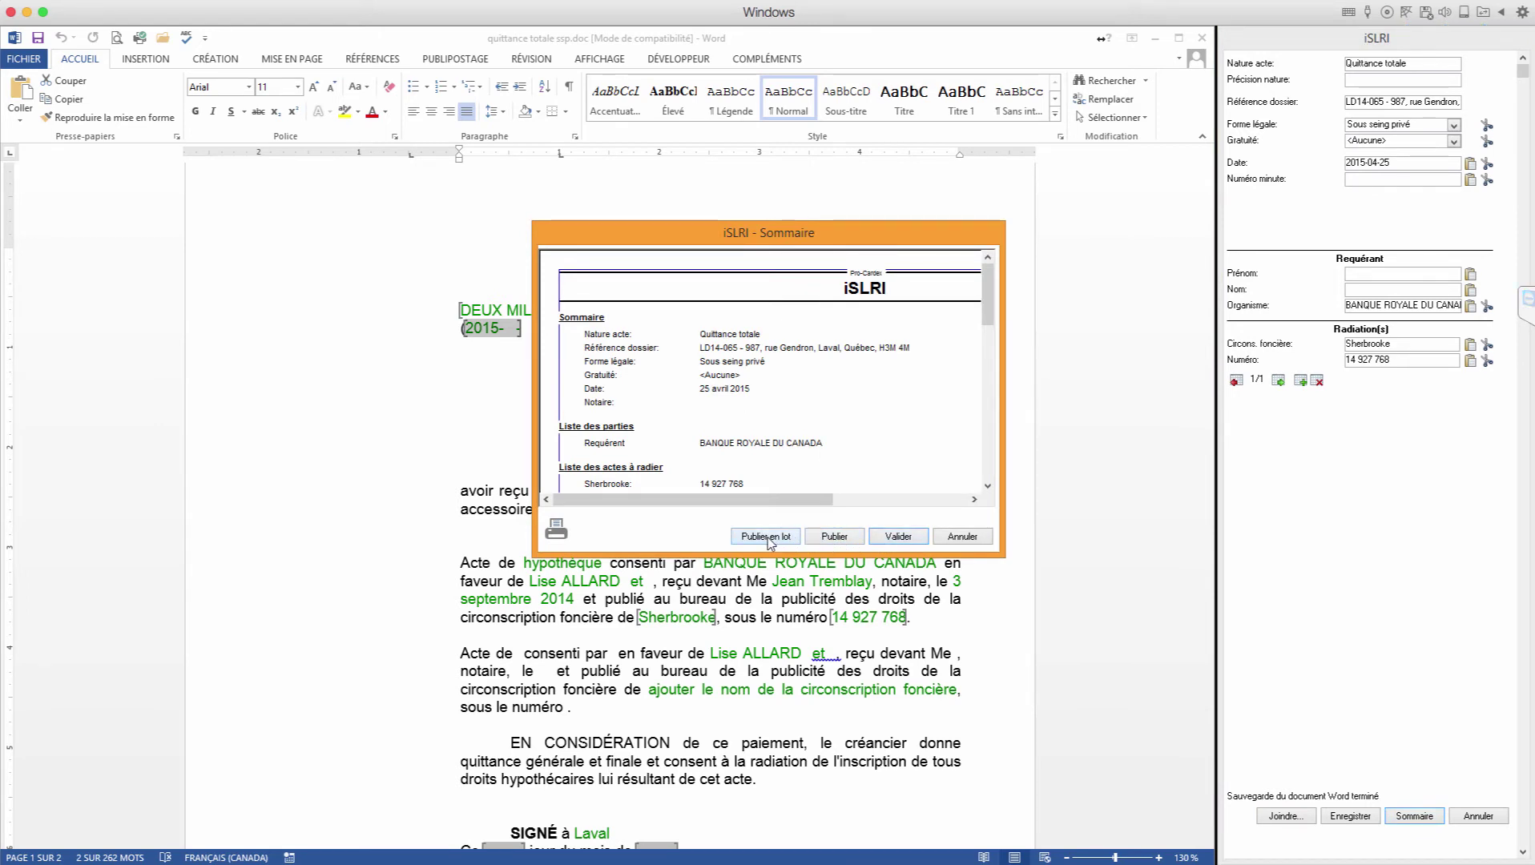
left_click(767, 538)
left_click(824, 508)
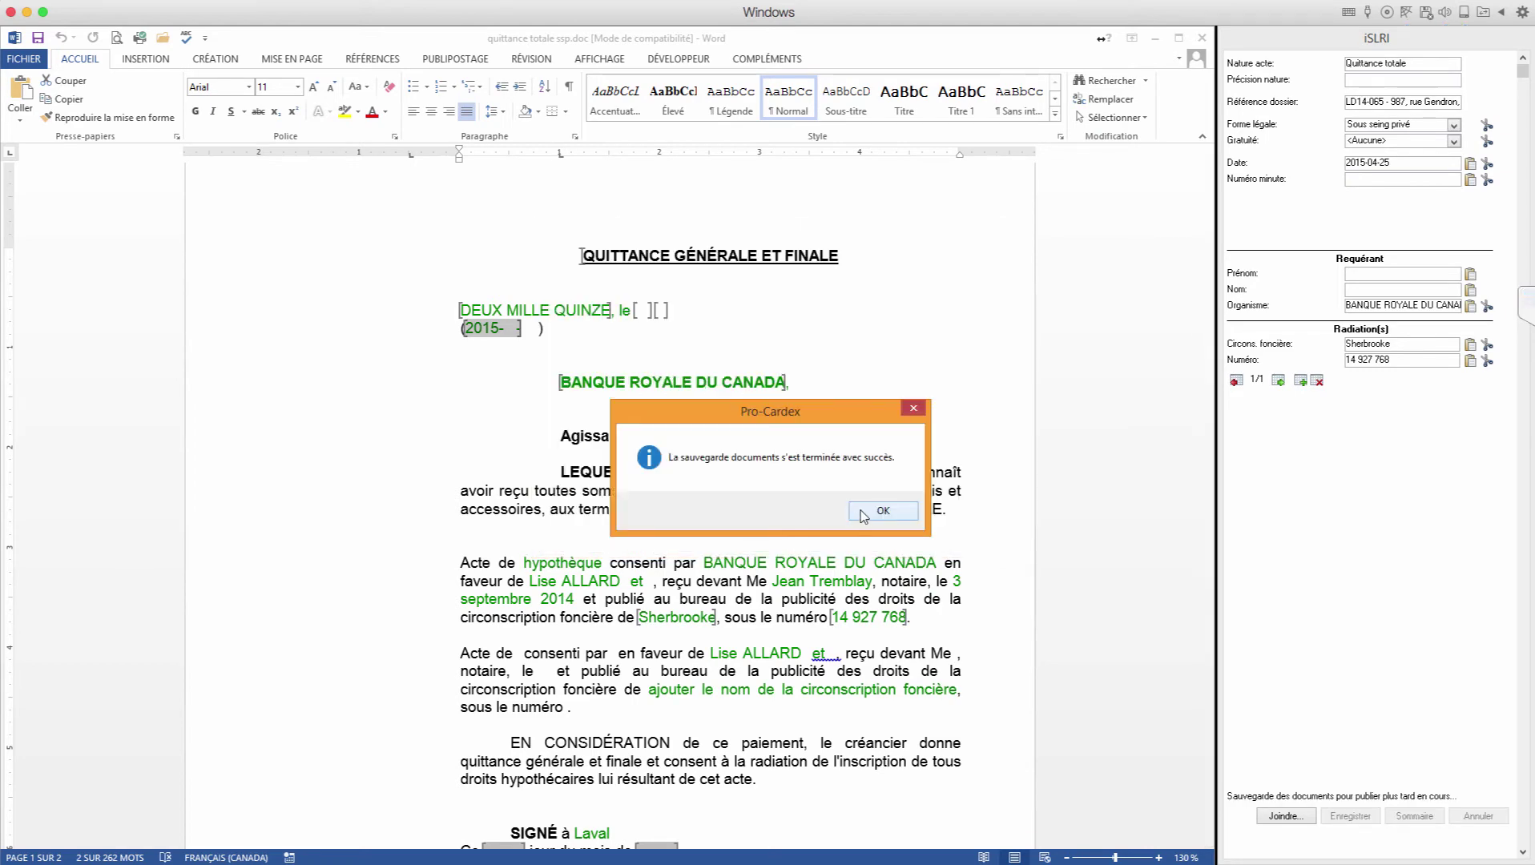
left_click(866, 517)
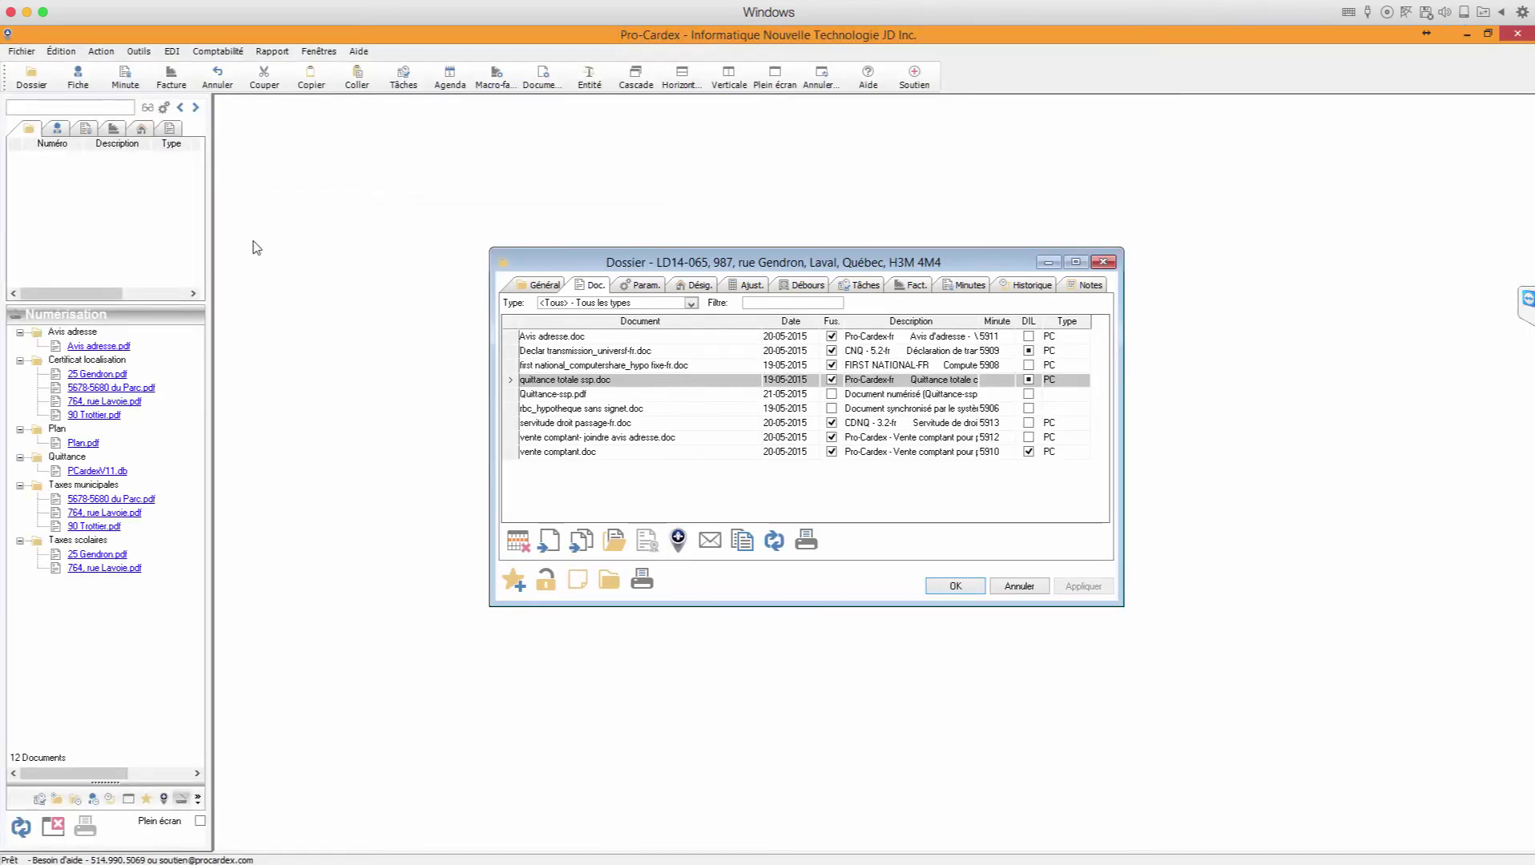
left_click(139, 51)
left_click(174, 73)
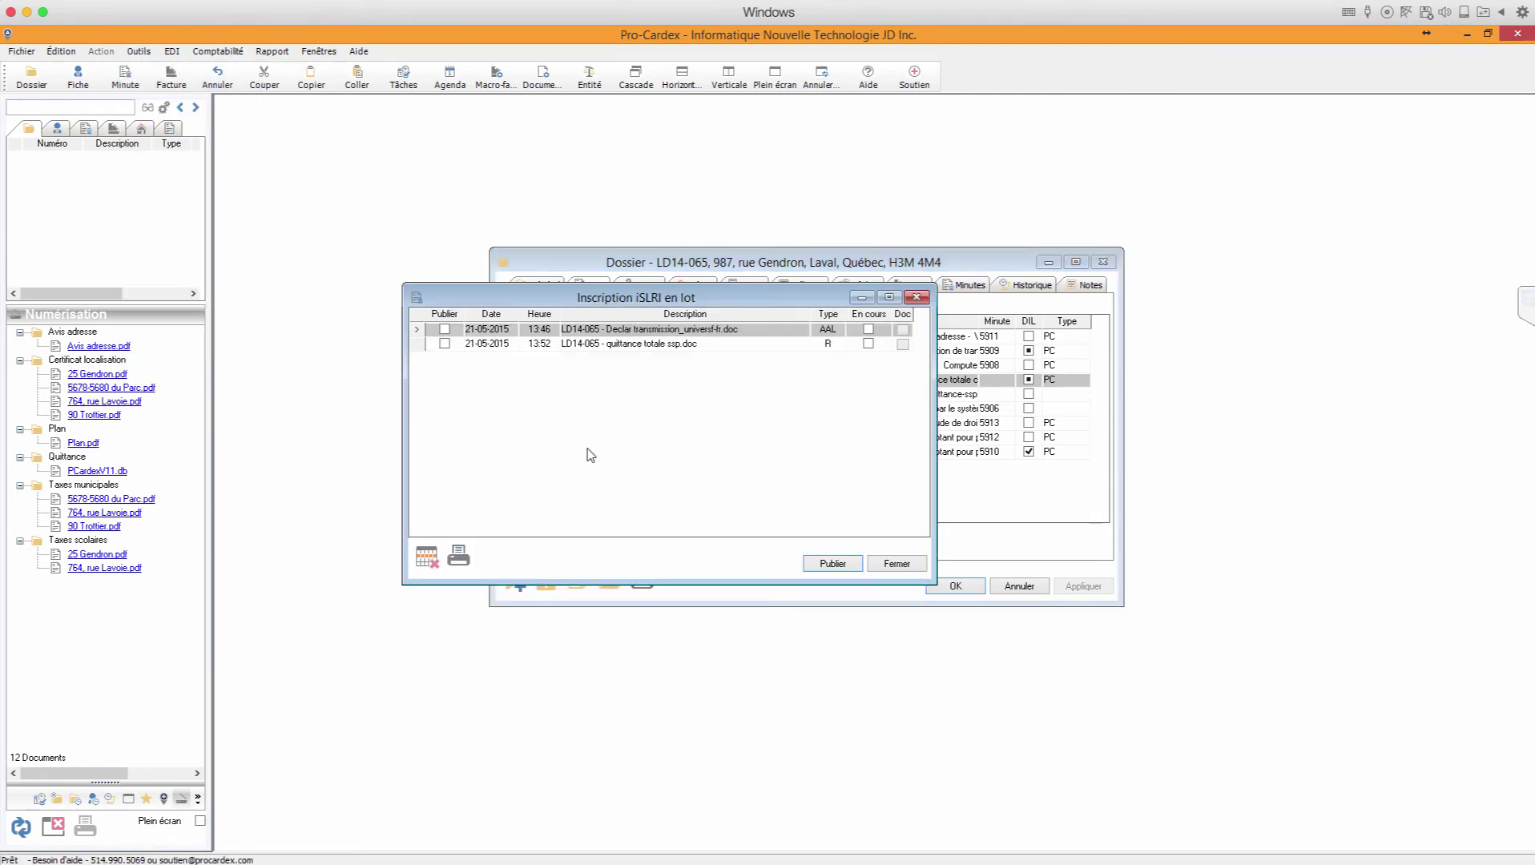
left_click(651, 347)
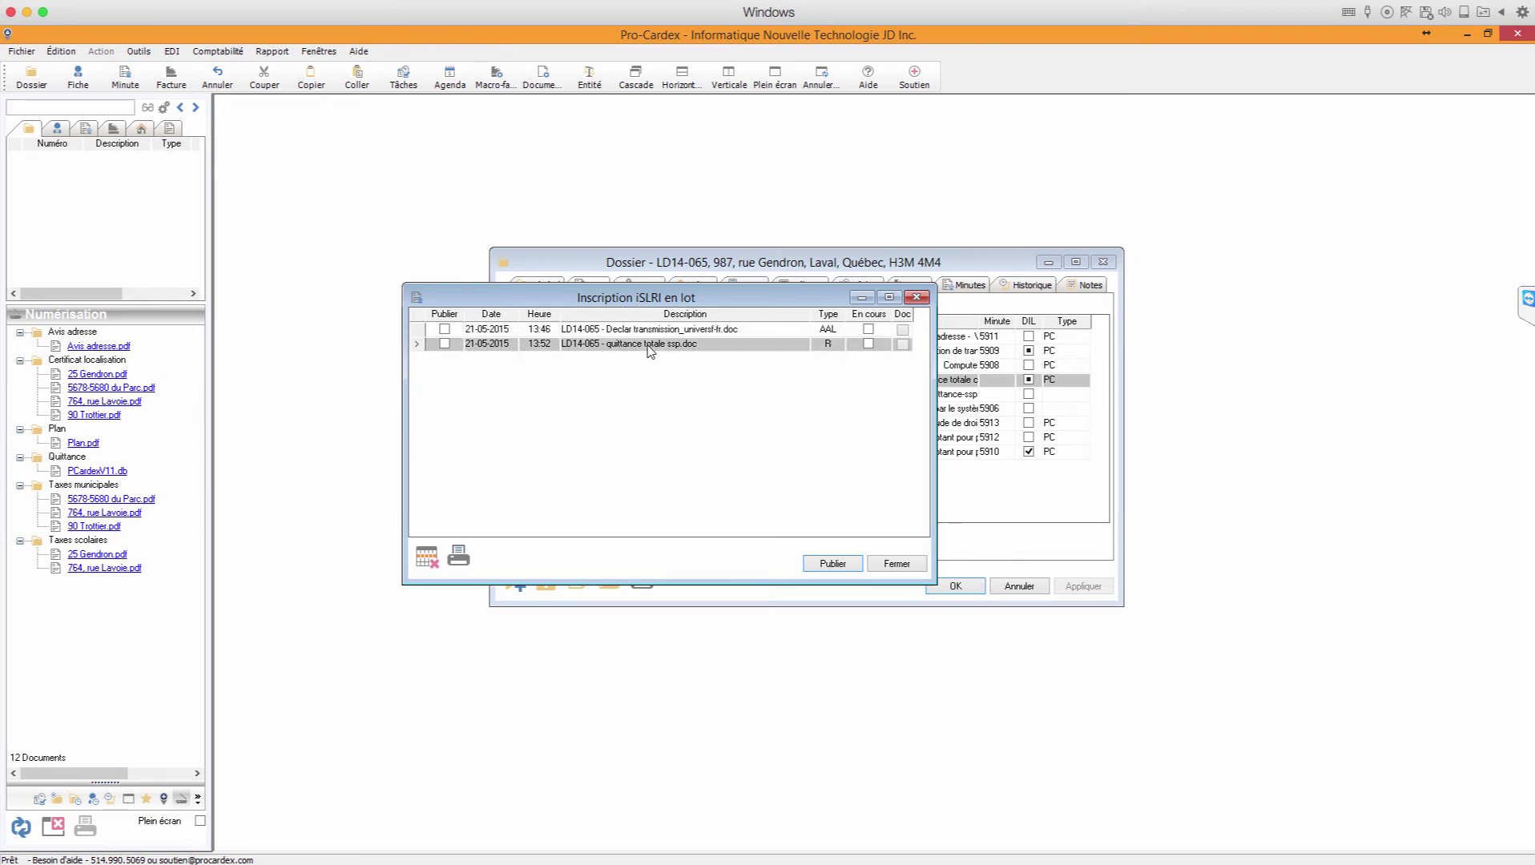
left_click(904, 344)
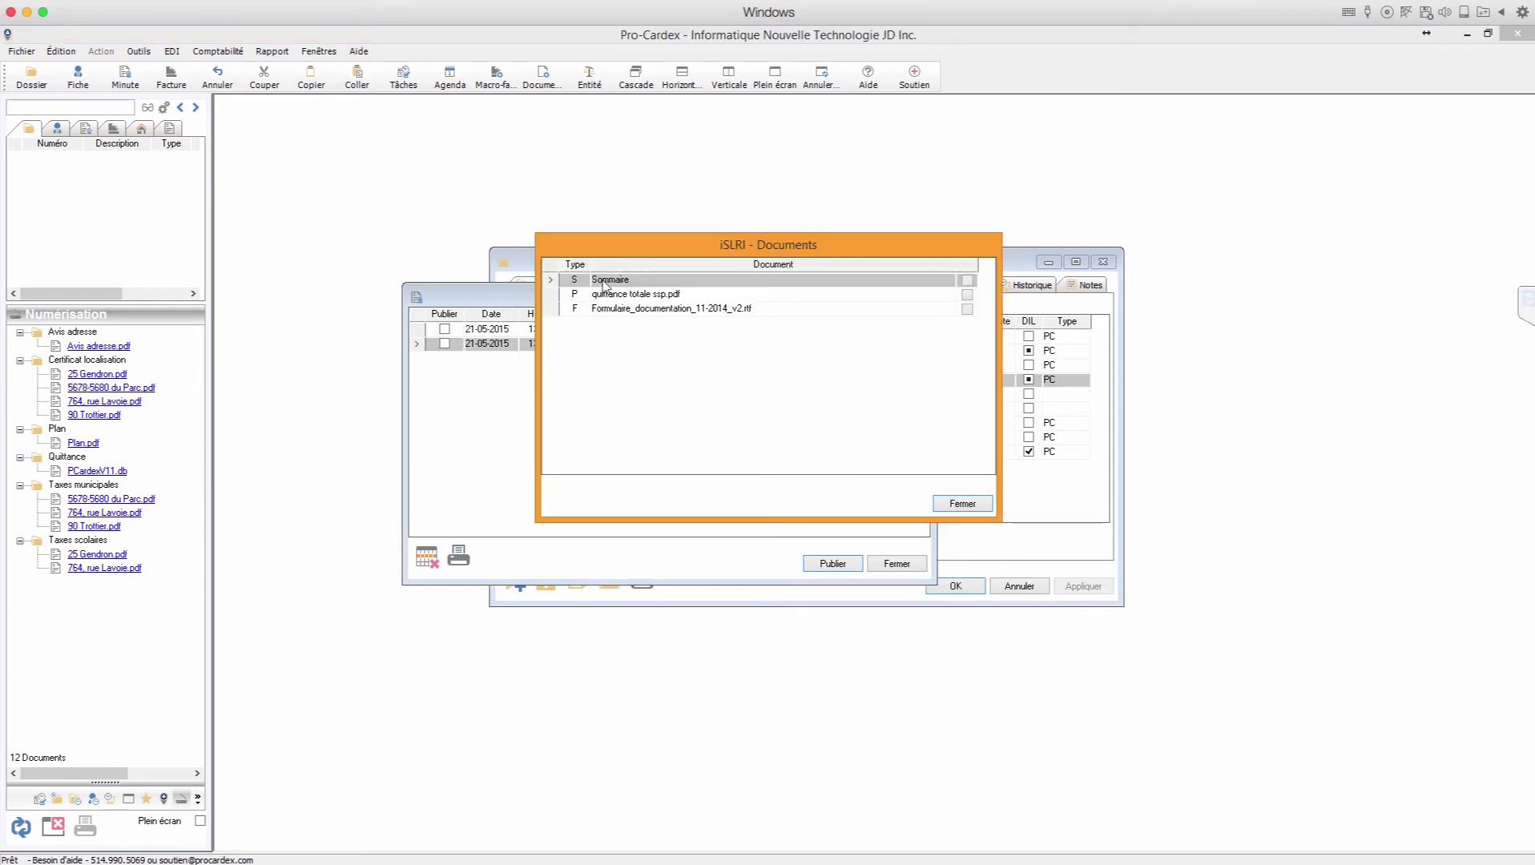
left_click(628, 294)
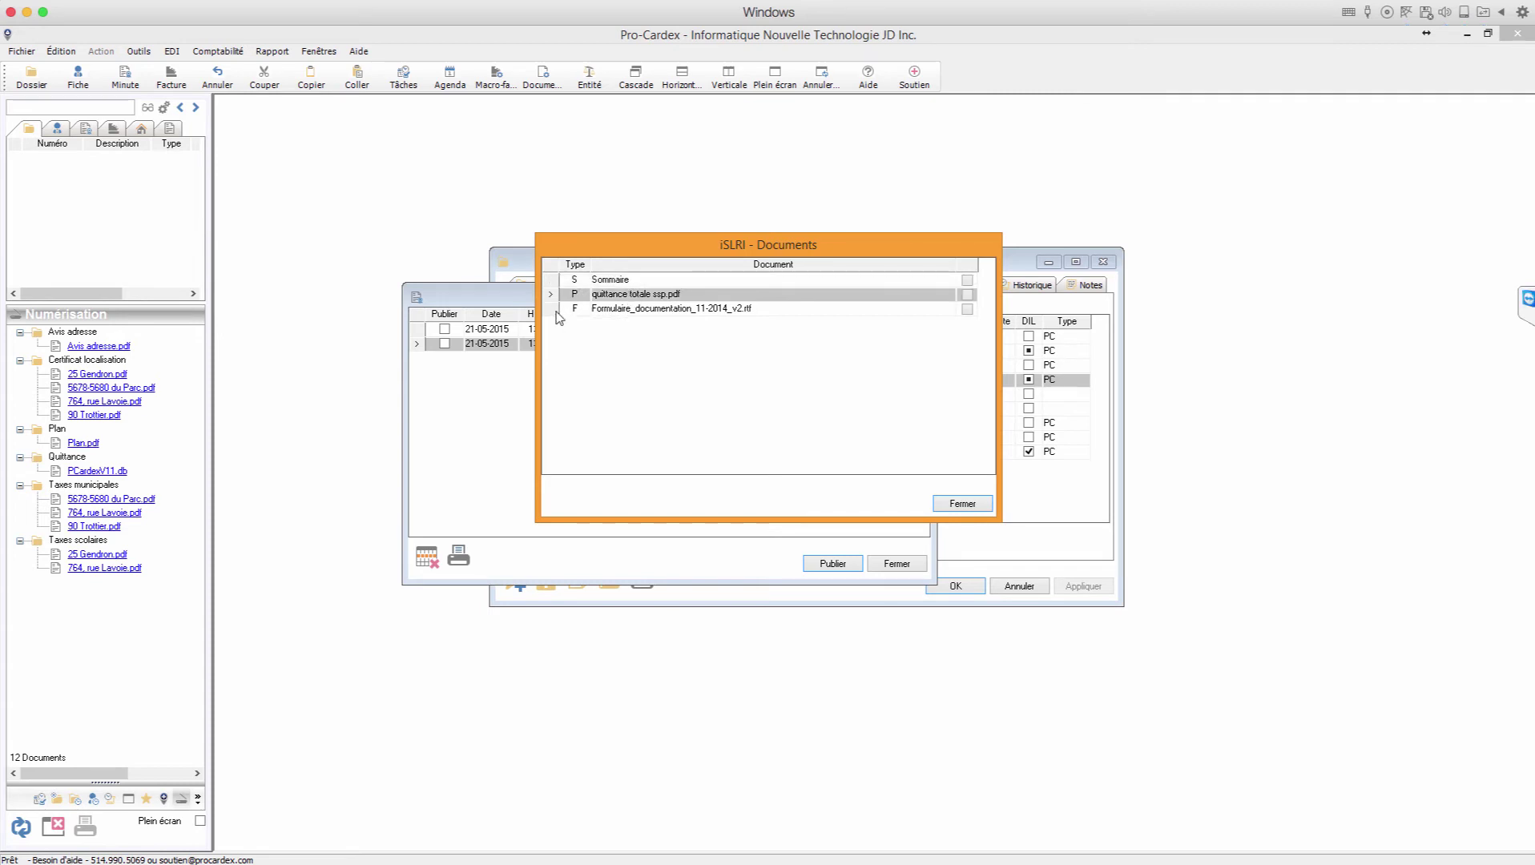
left_click(667, 311)
left_click(969, 312)
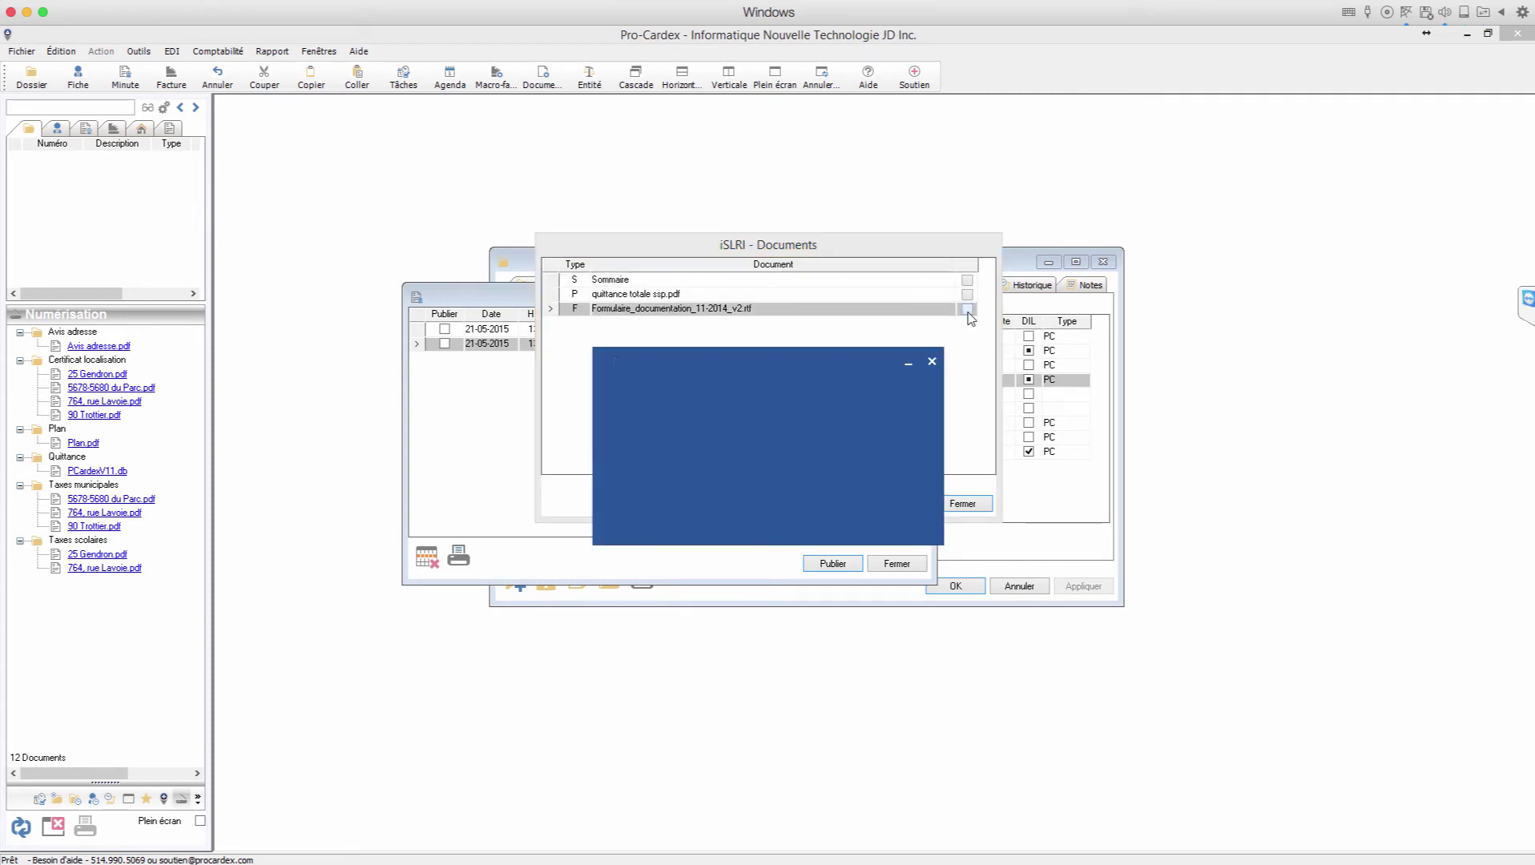
scroll(807, 544, "down", 8)
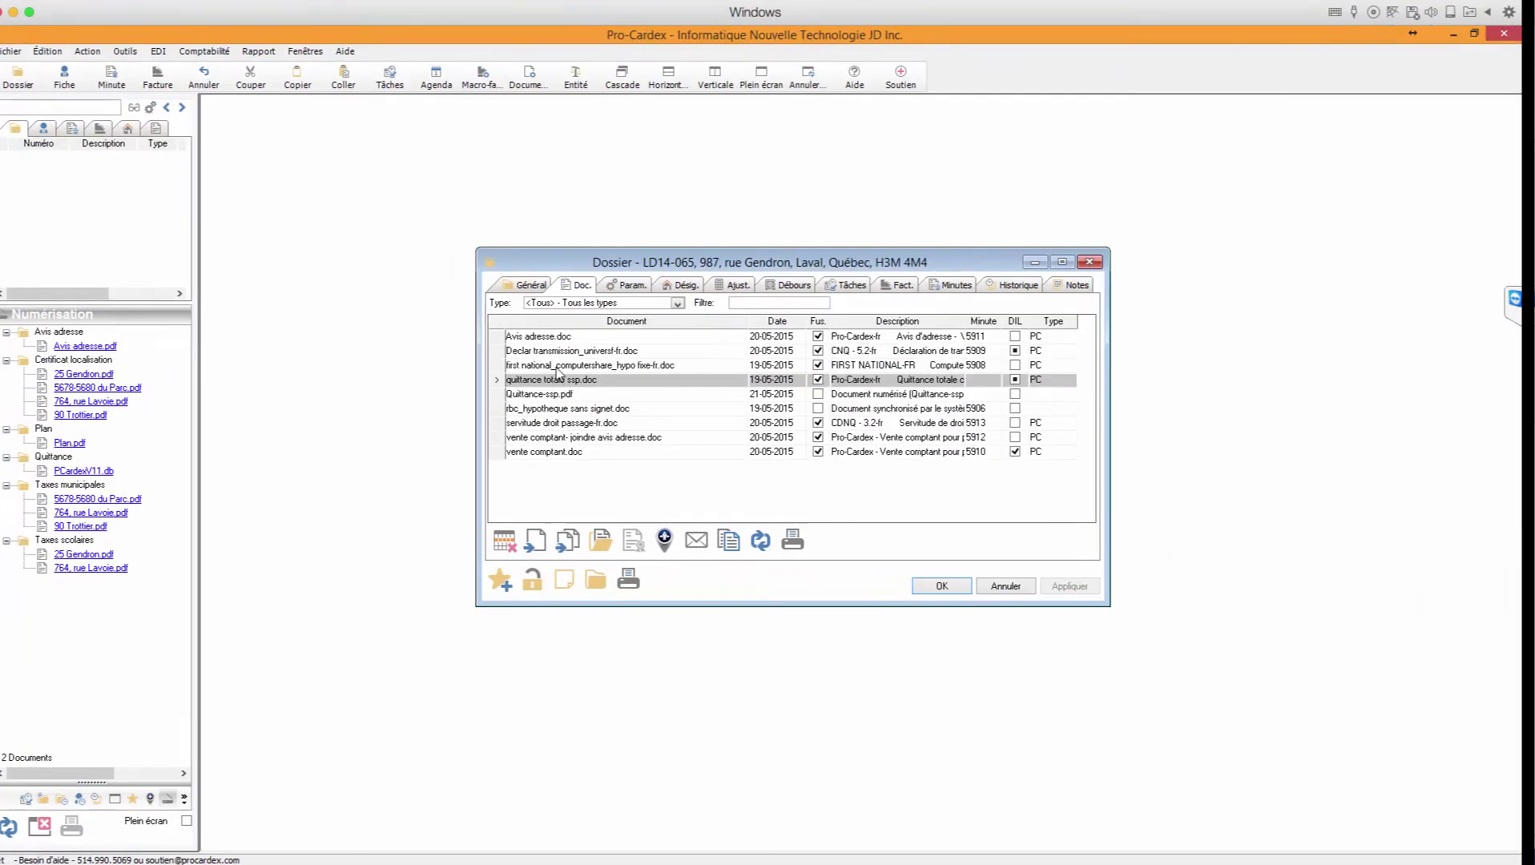
Step: Select Avis adresse.doc and start its iSLRI publication
left_click(625, 373)
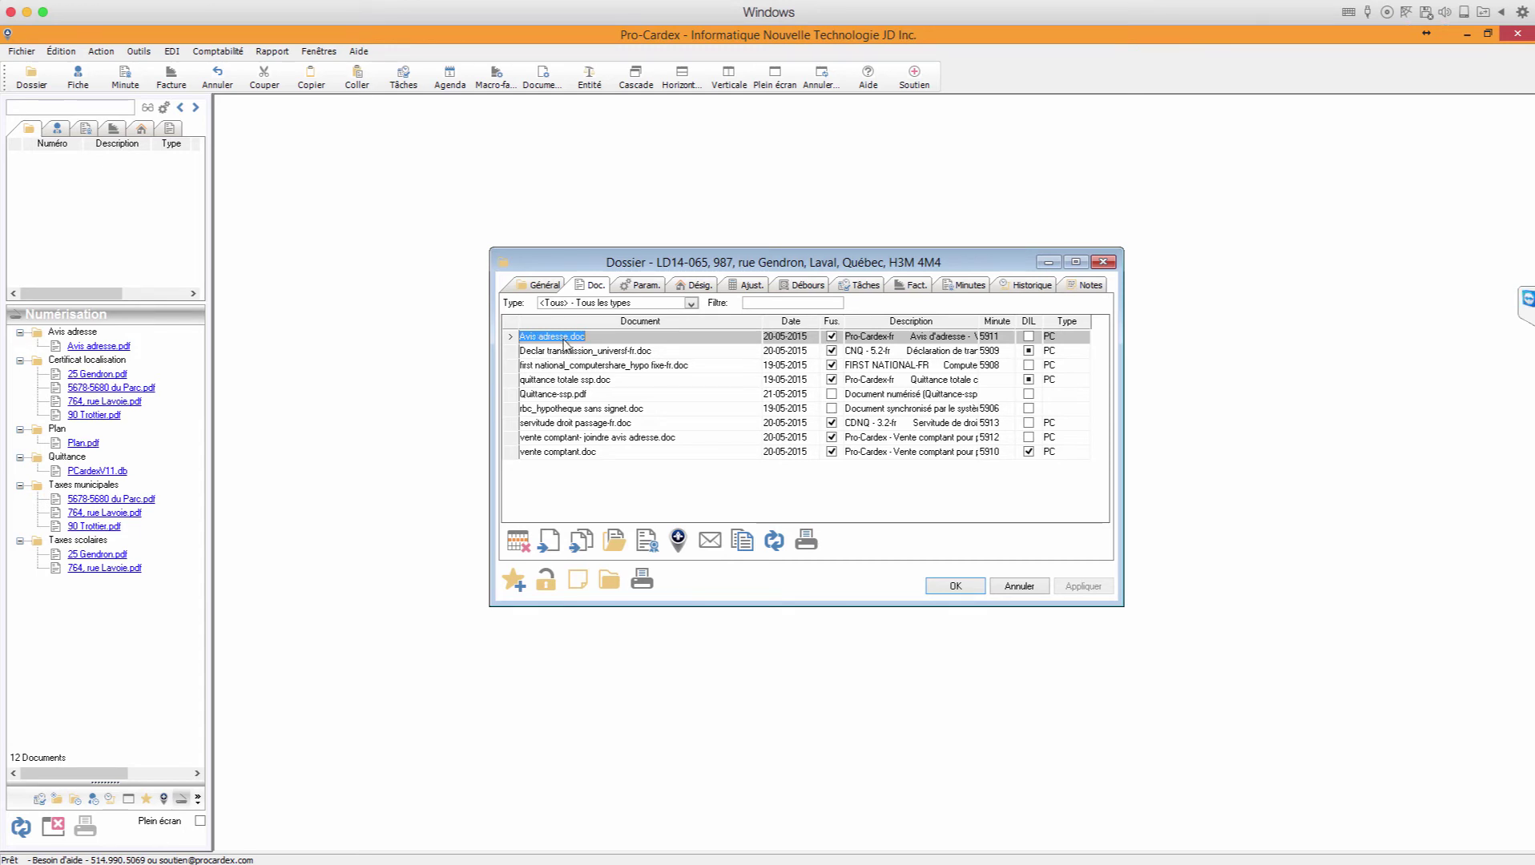
left_click(679, 541)
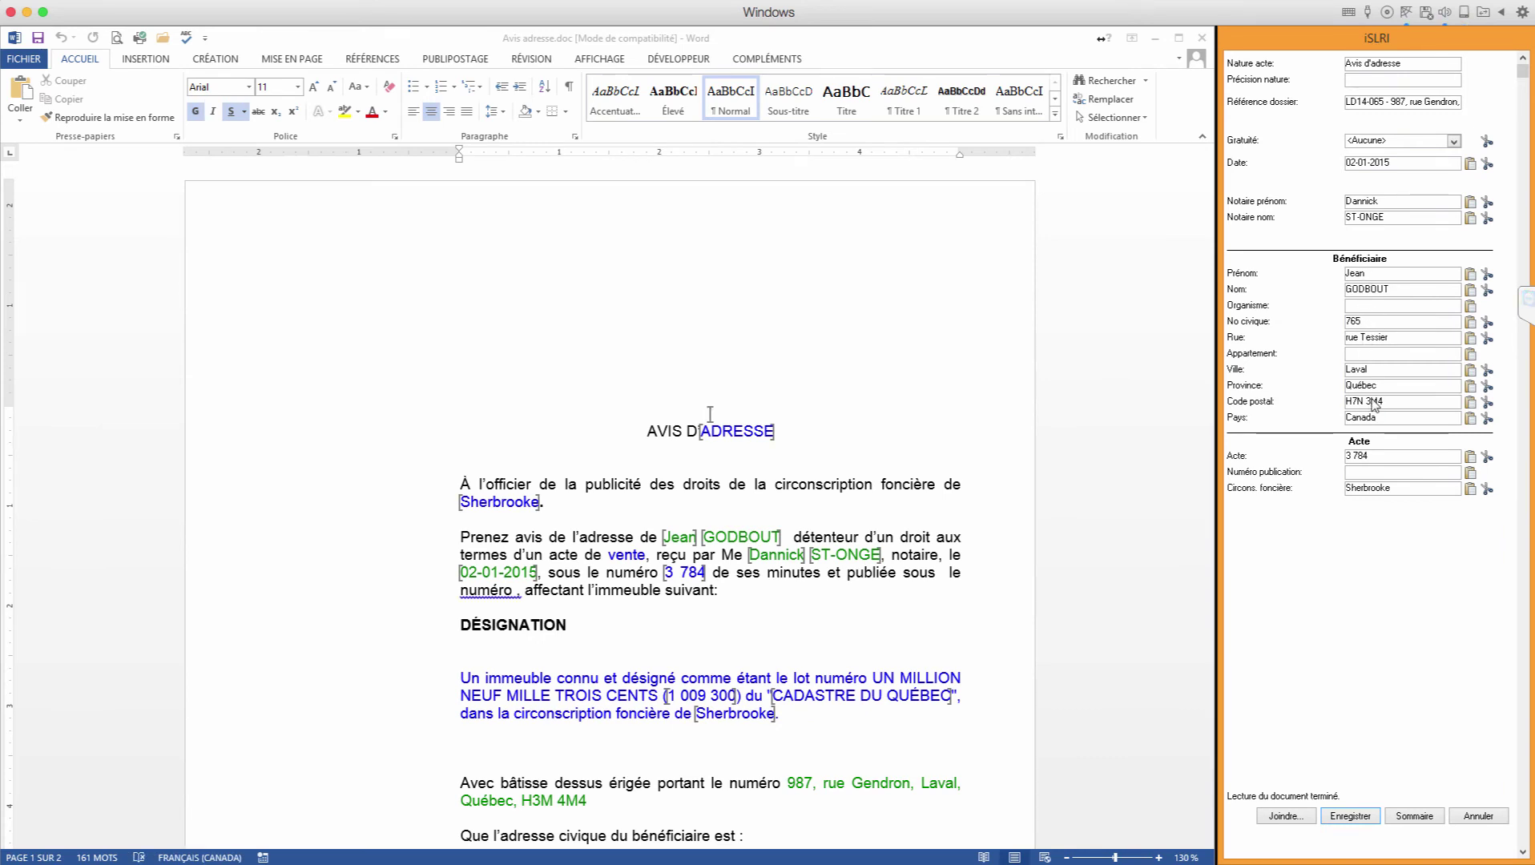
Step: Check act 3 784, save the notice, bypass the missing-number warning and queue it for batch publication
left_click(1358, 458)
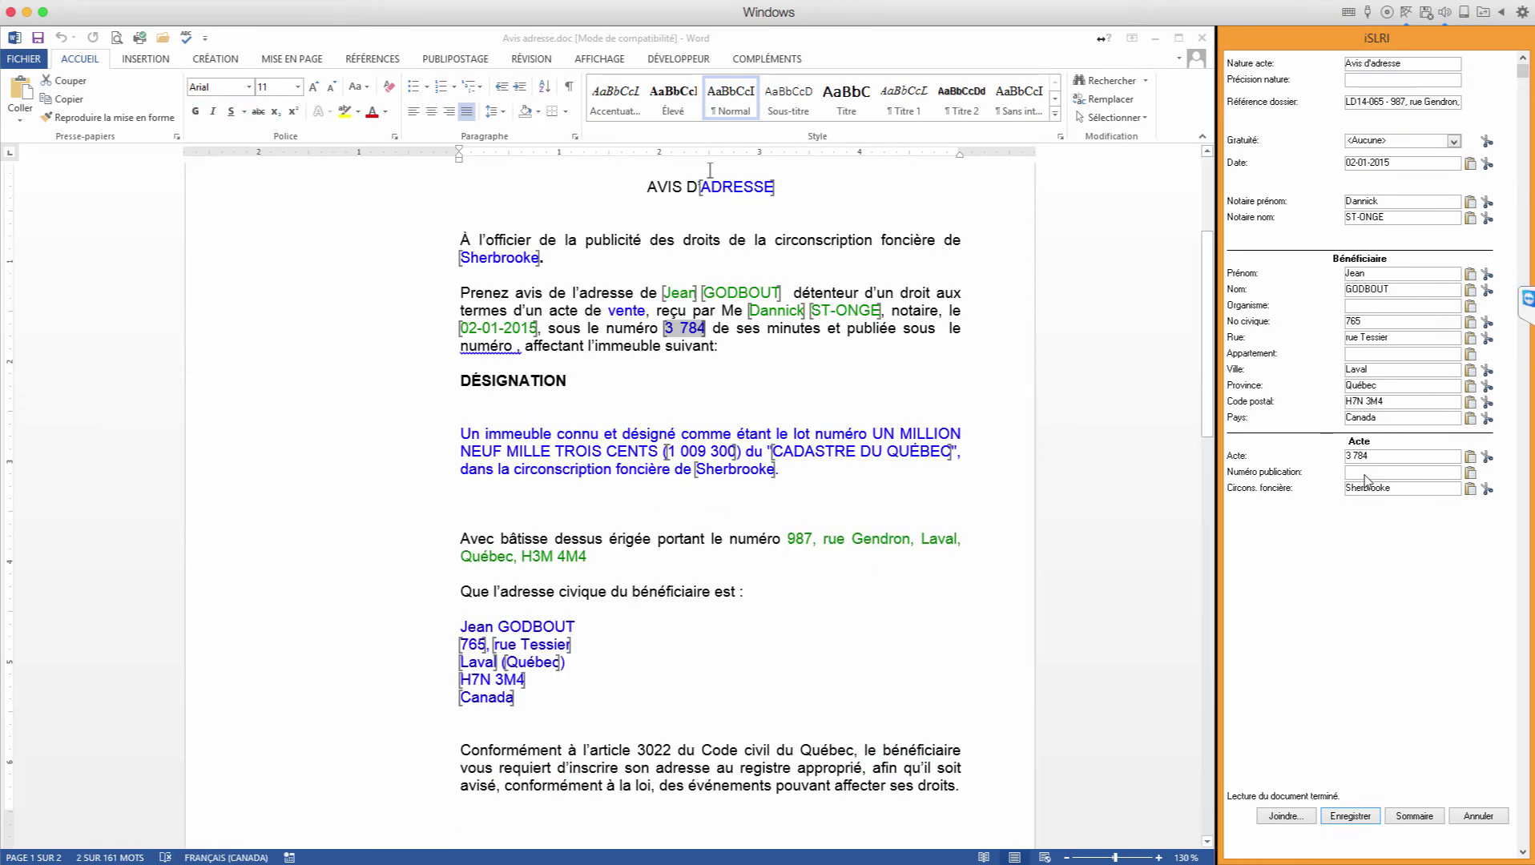
left_click(1414, 815)
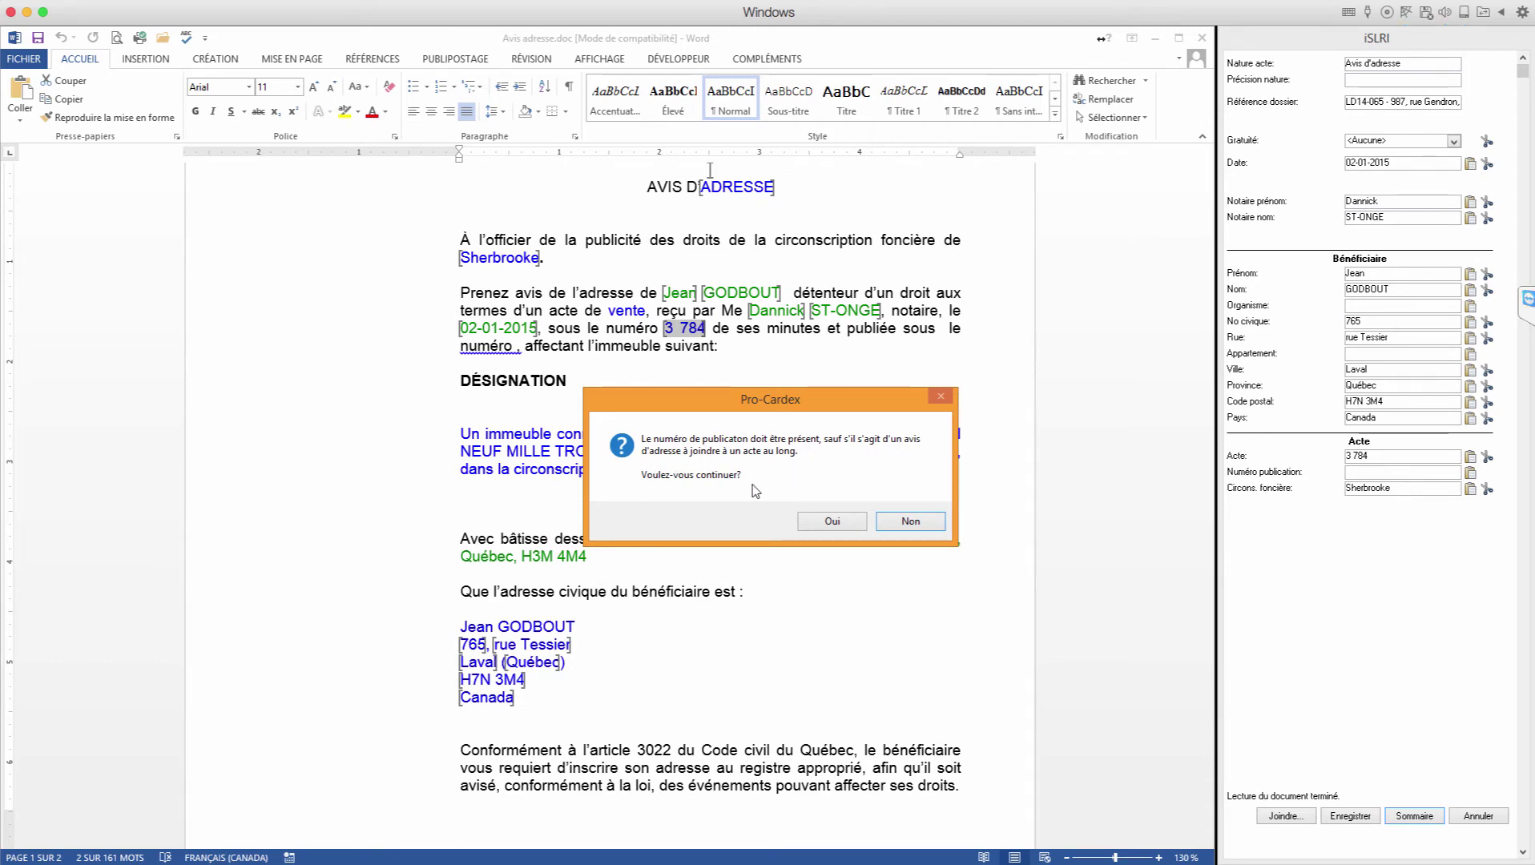
left_click(833, 521)
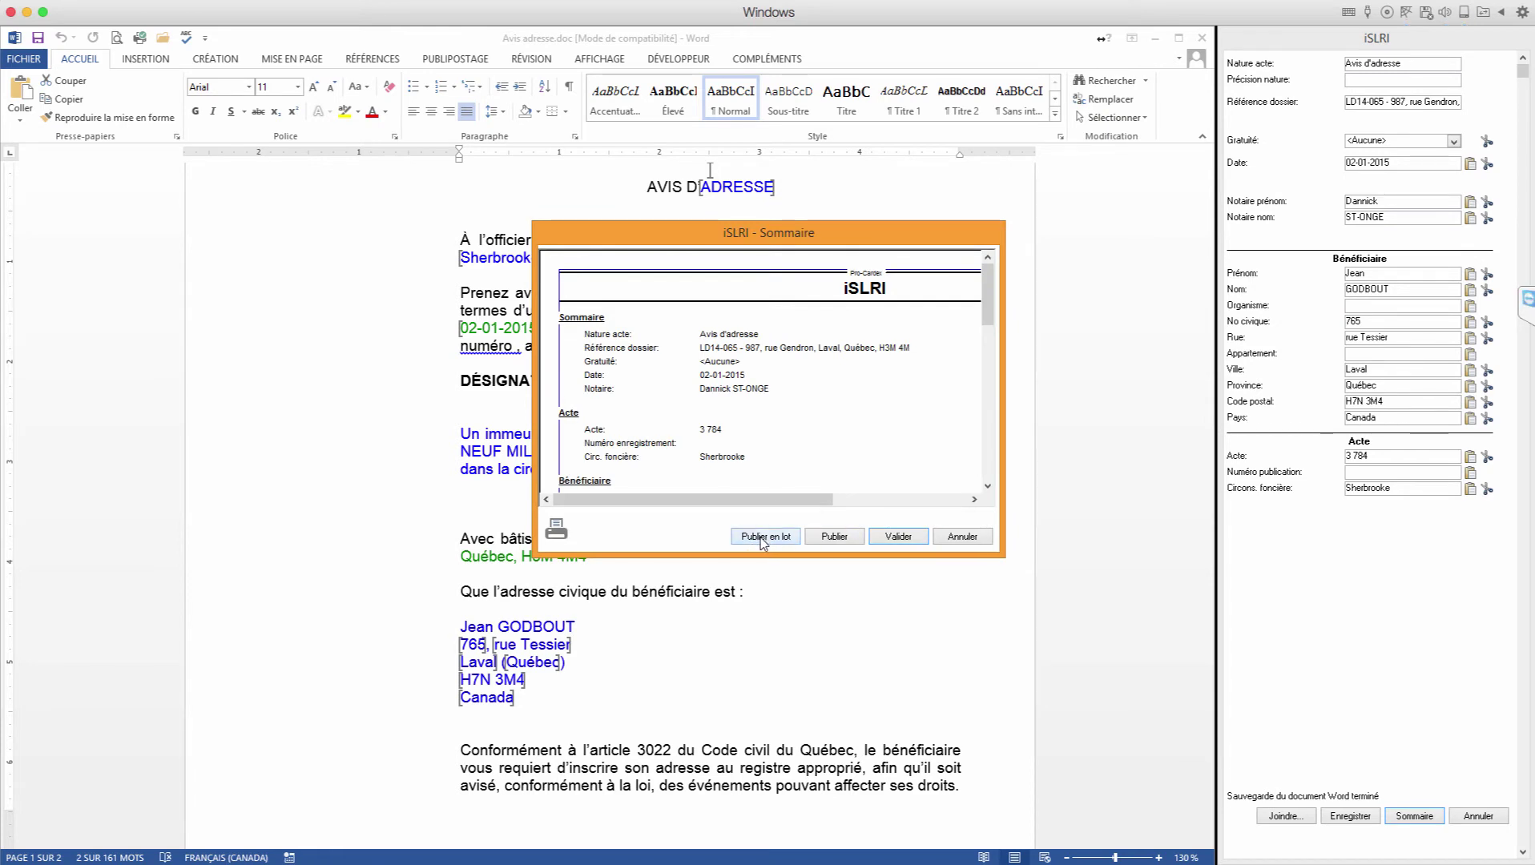
left_click(764, 539)
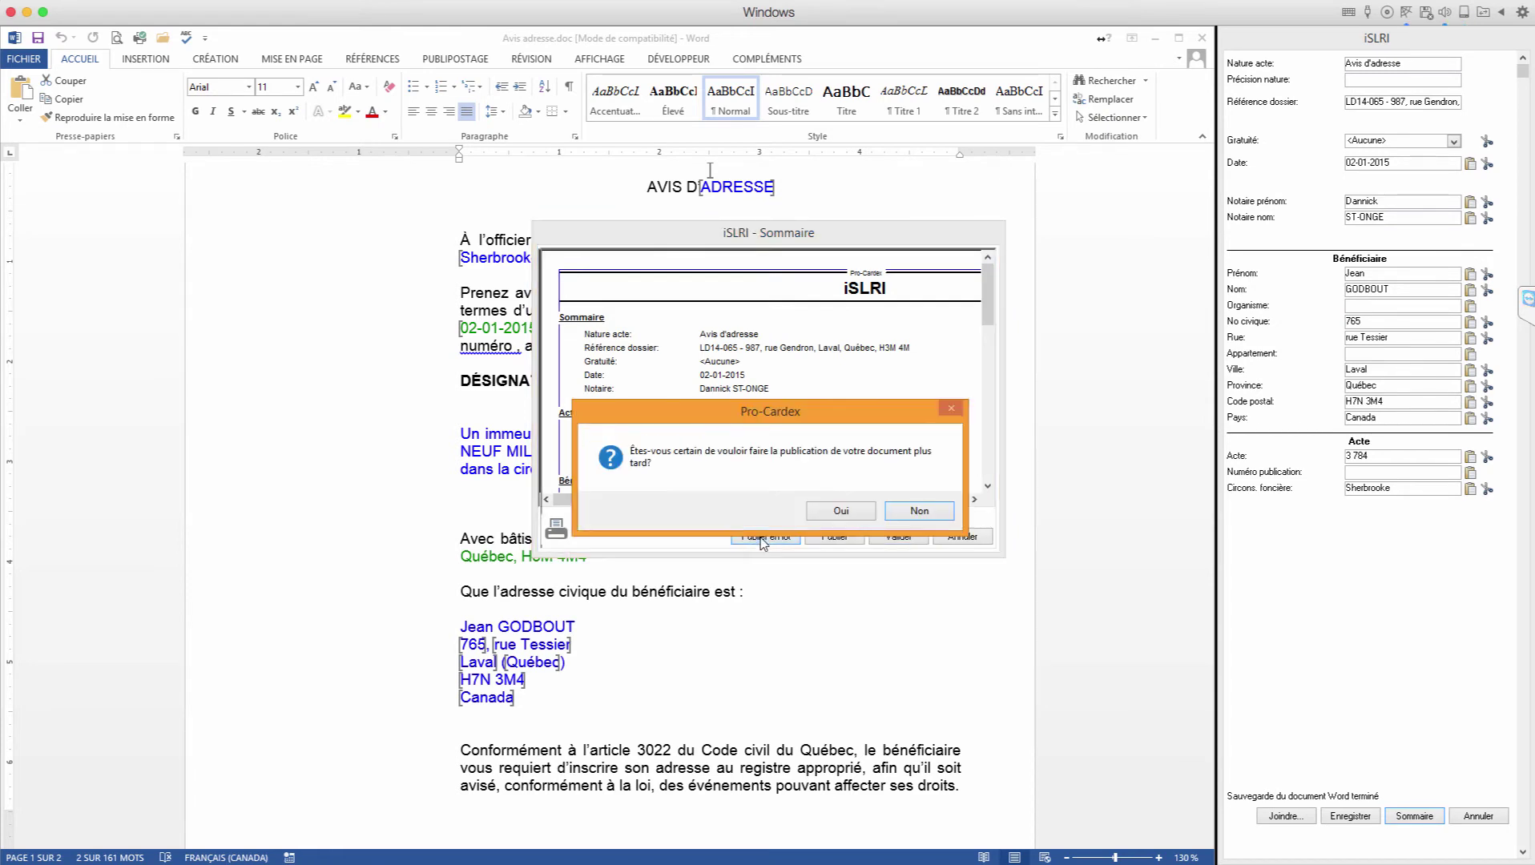
left_click(833, 511)
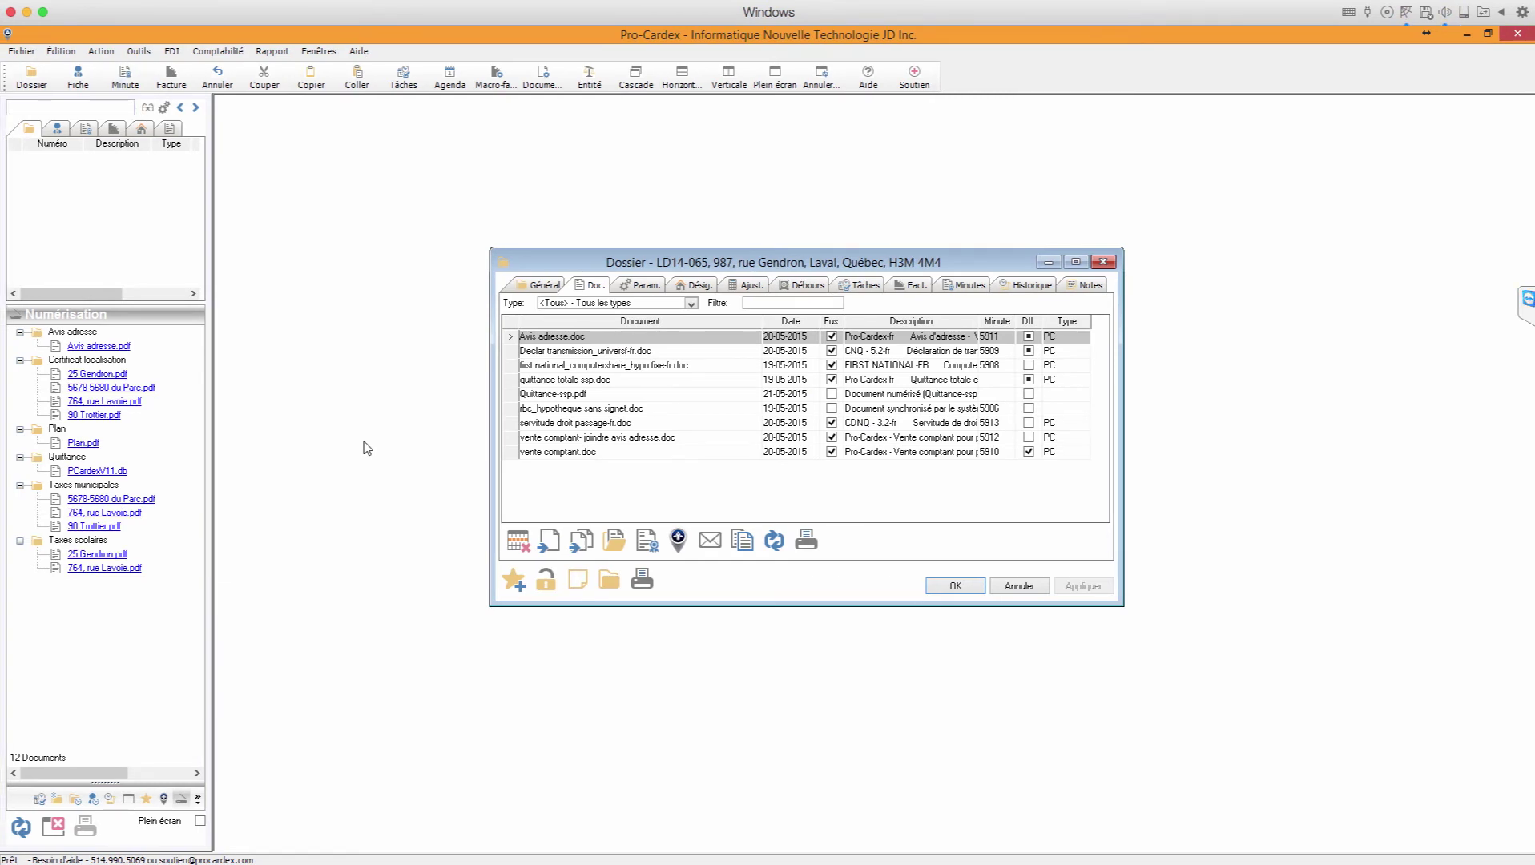
Step: Show and refresh the iSLRI folder list in the side panel
left_click(164, 801)
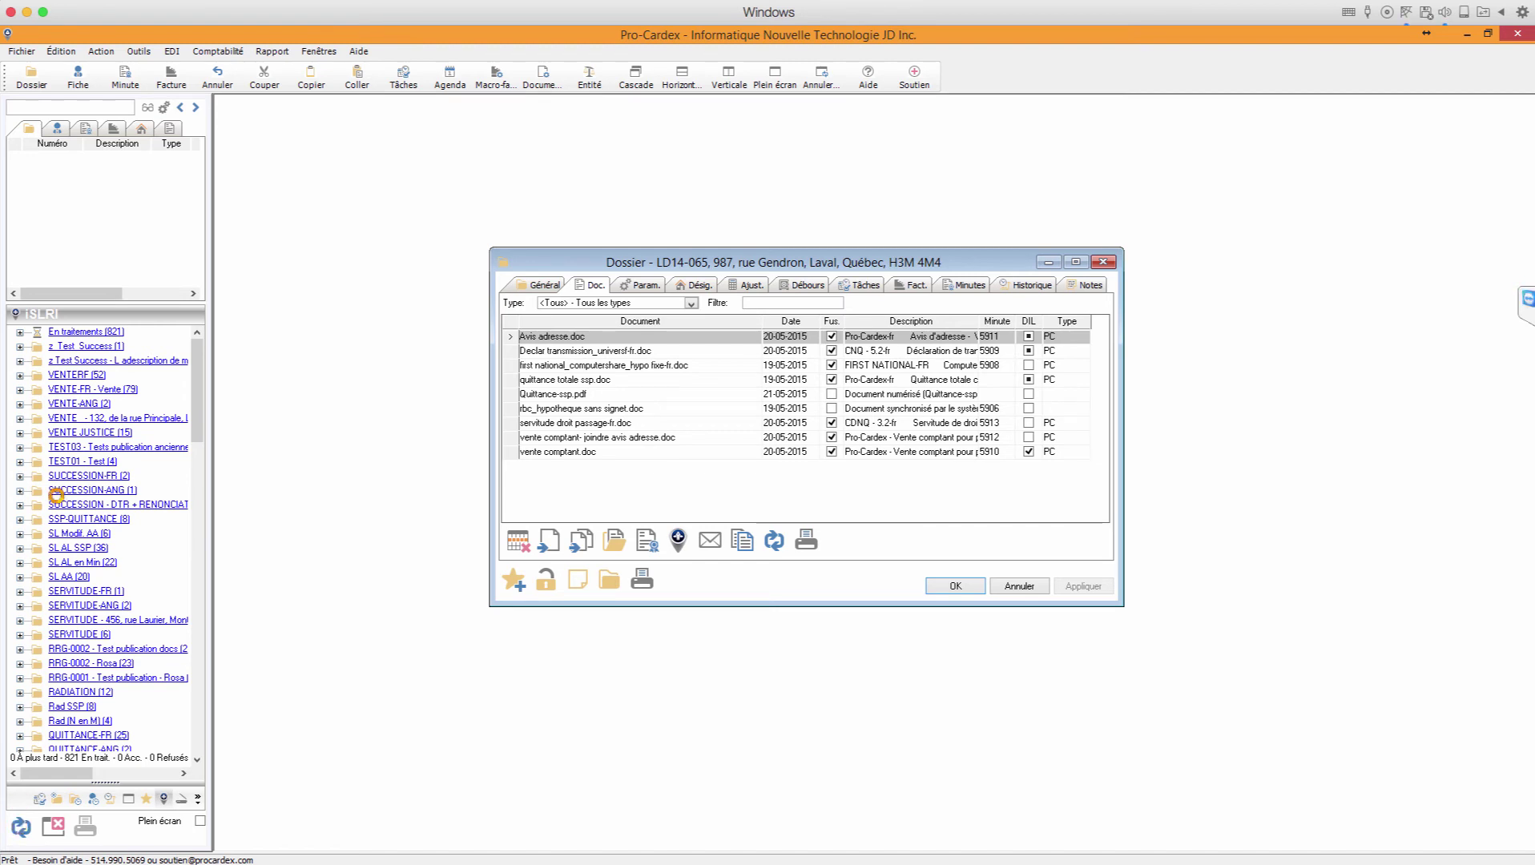
left_click(70, 332)
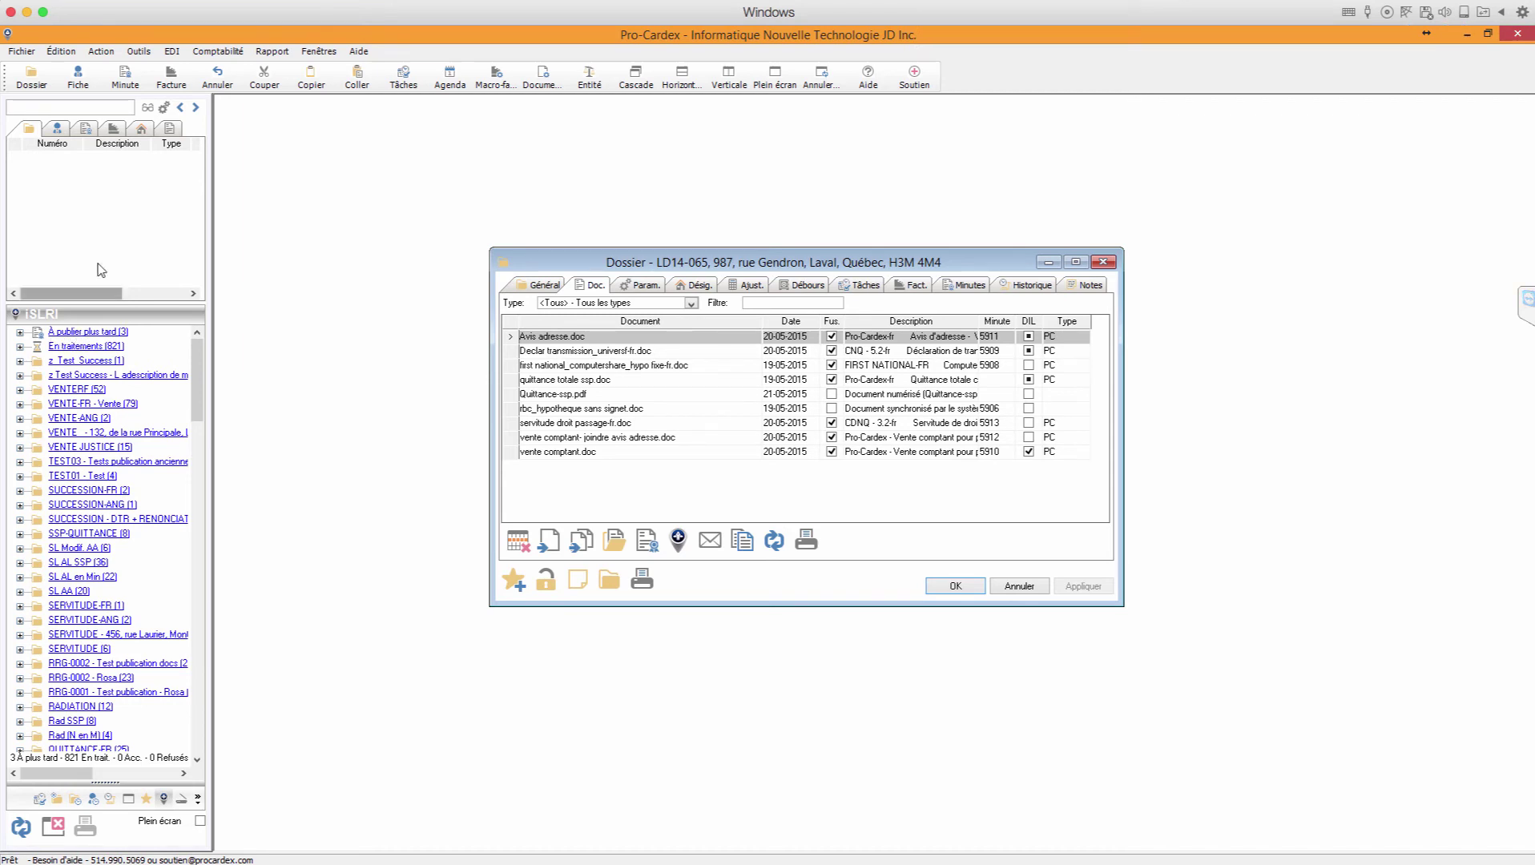
left_click(138, 50)
left_click(388, 210)
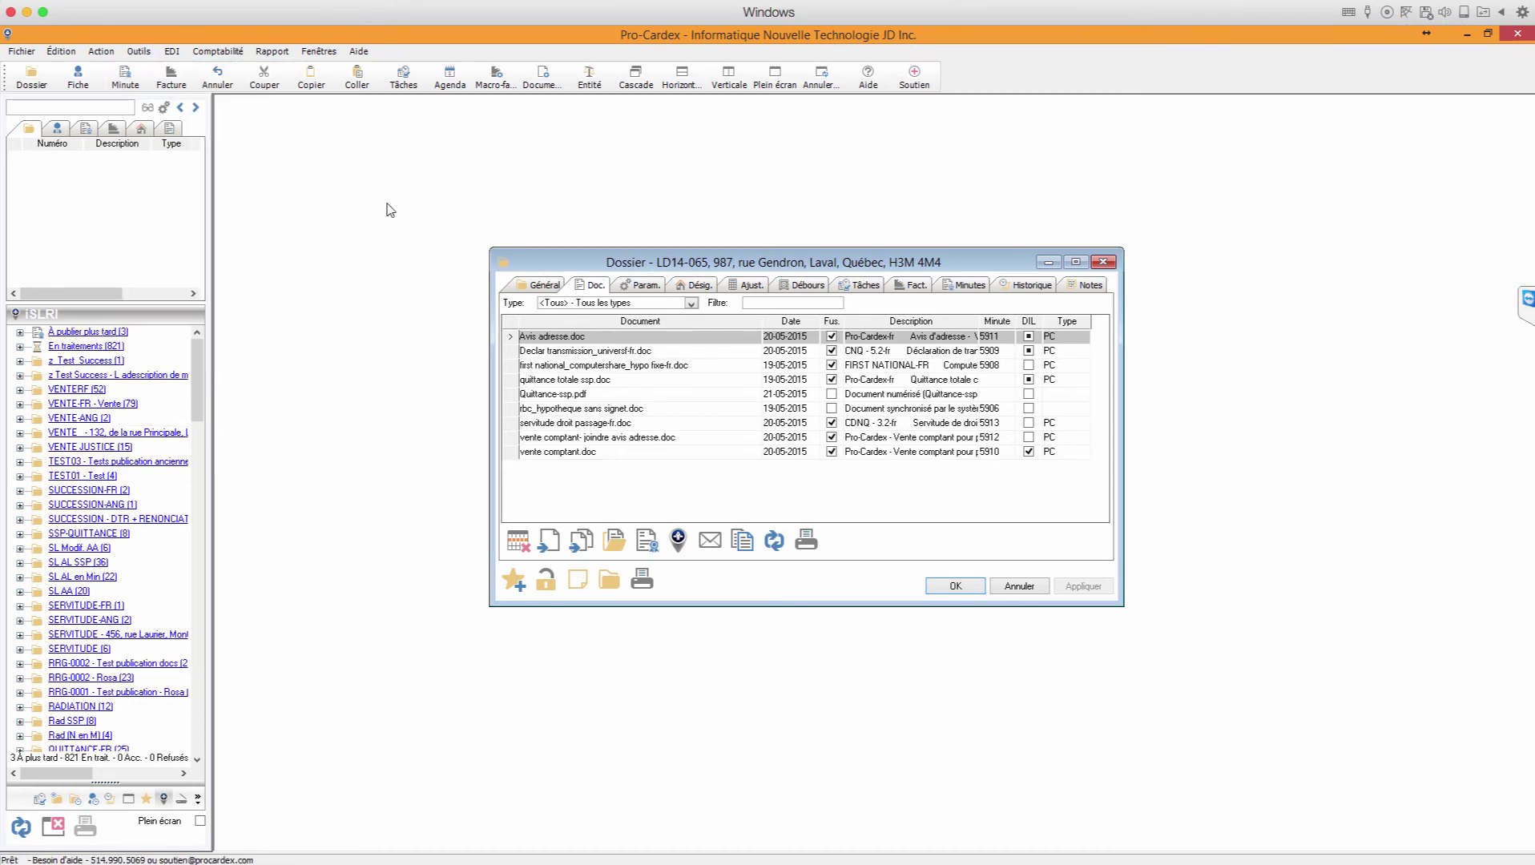
Step: Review the 'À publier plus tard (3)' queue including Avis adresse.doc, then select the vente comptant row
double_click(98, 337)
left_click_drag(601, 327, 529, 293)
left_click(576, 348)
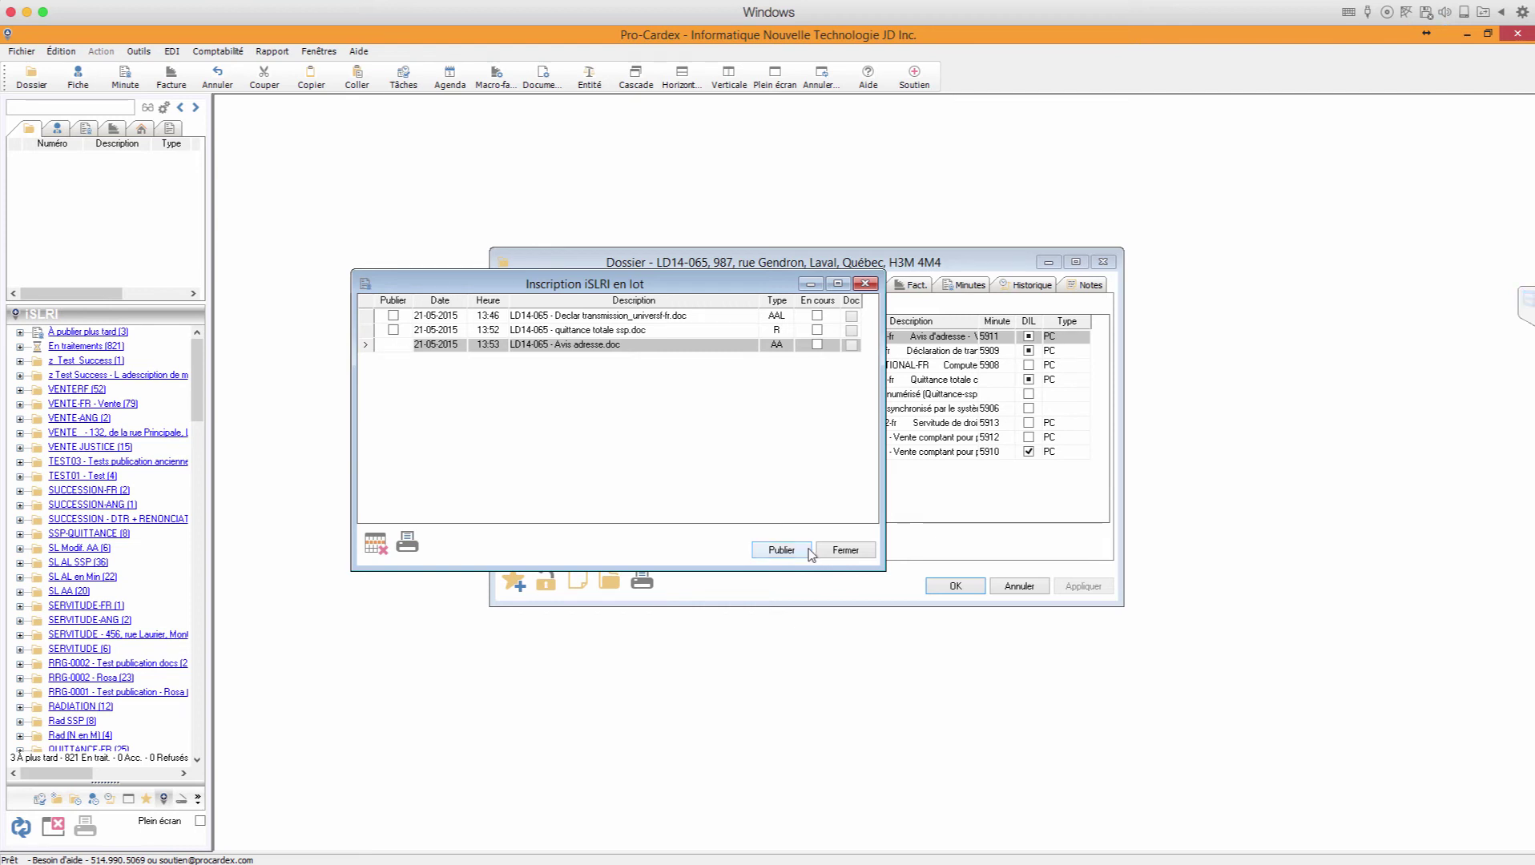
left_click(848, 553)
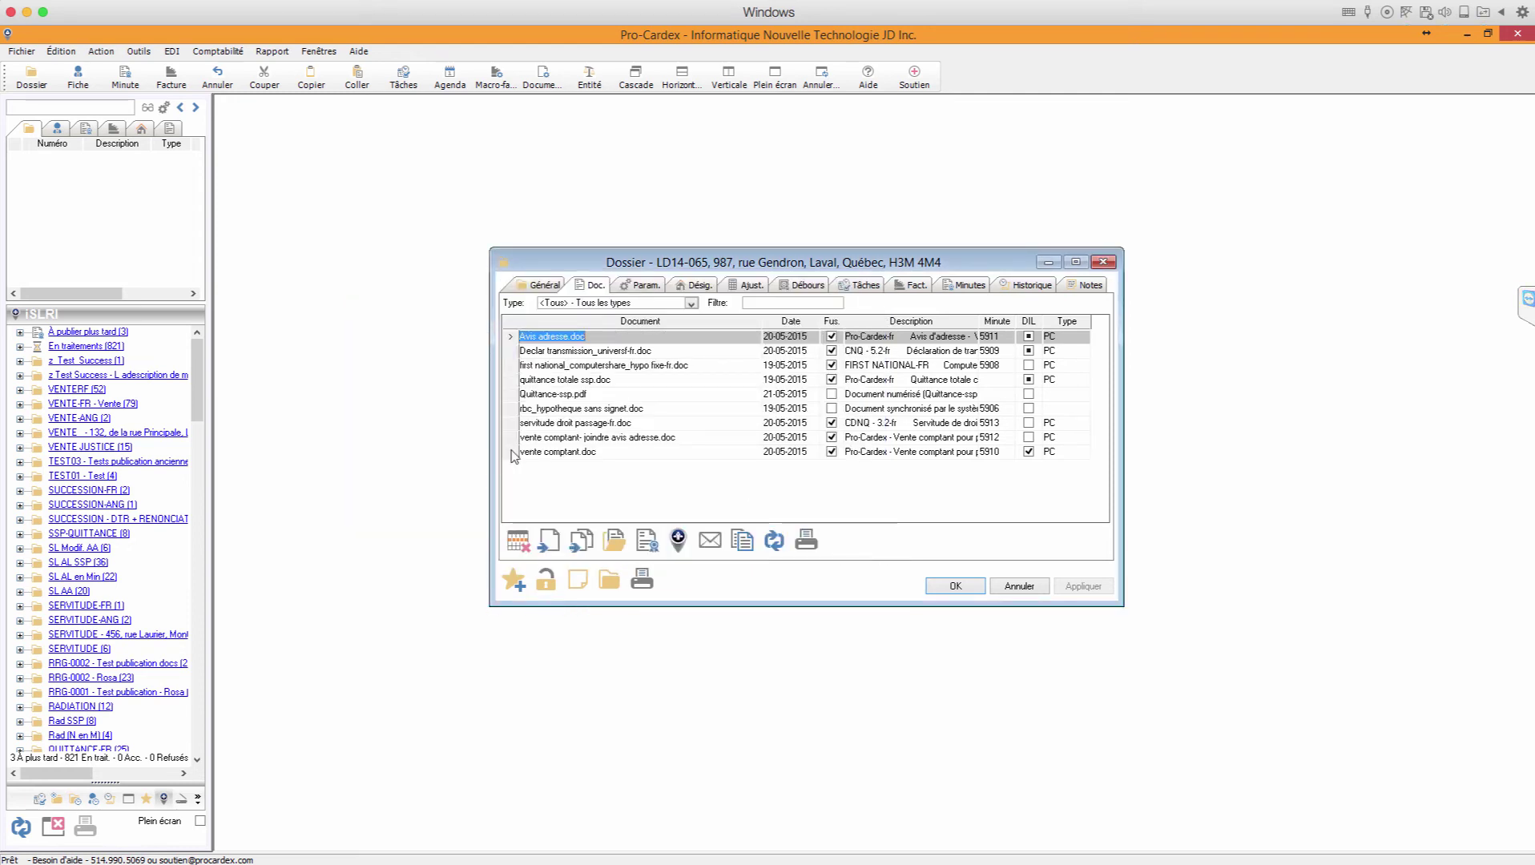
left_click(603, 439)
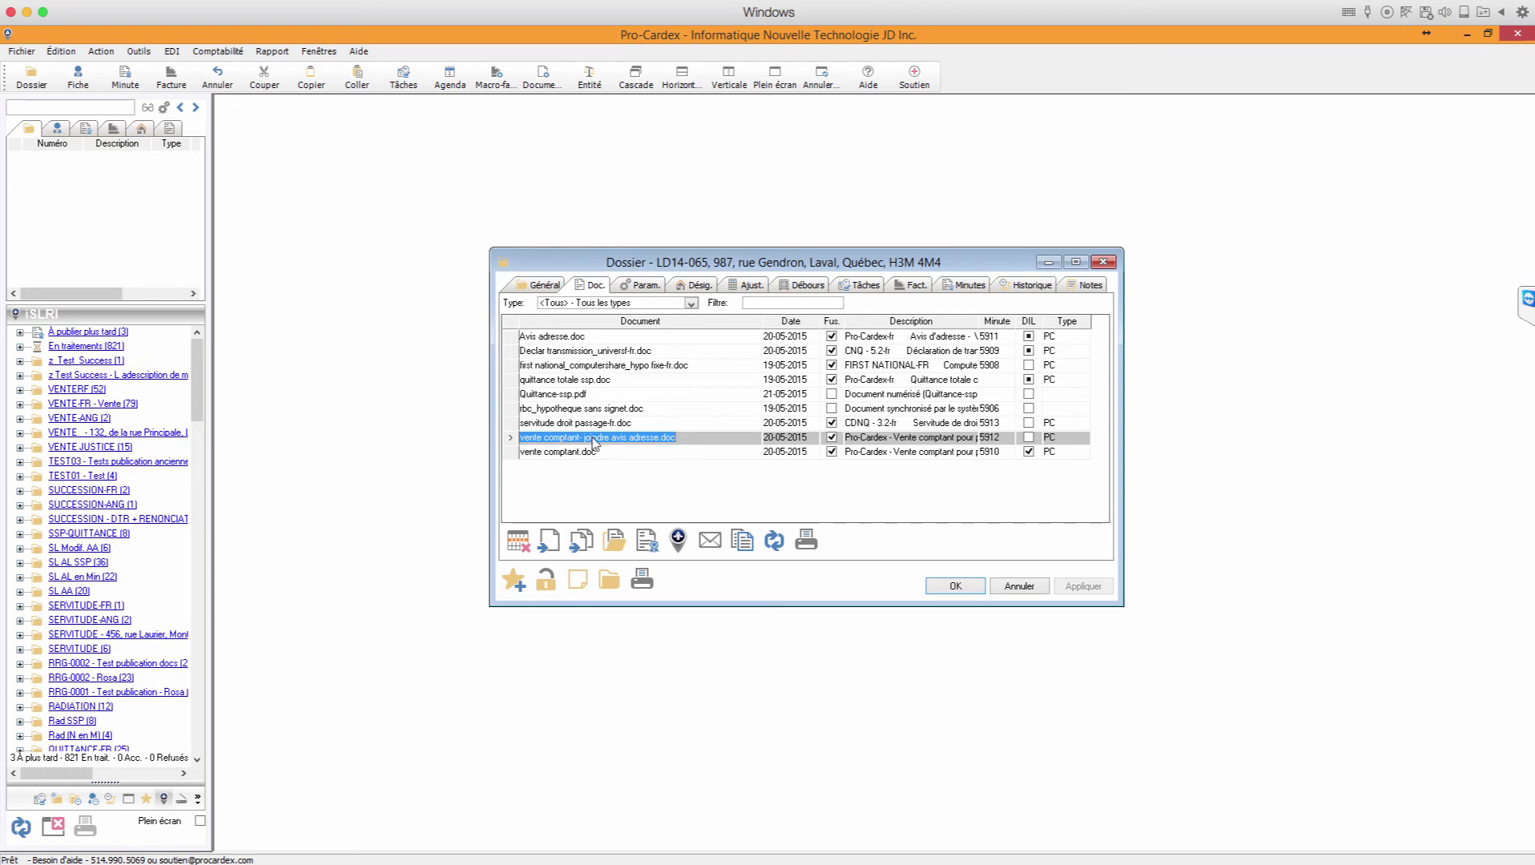
Step: Open the vente comptant deed's iSLRI form, check lot 1 009 300 and the 250 000.00 price, and list its attachments
left_click(678, 539)
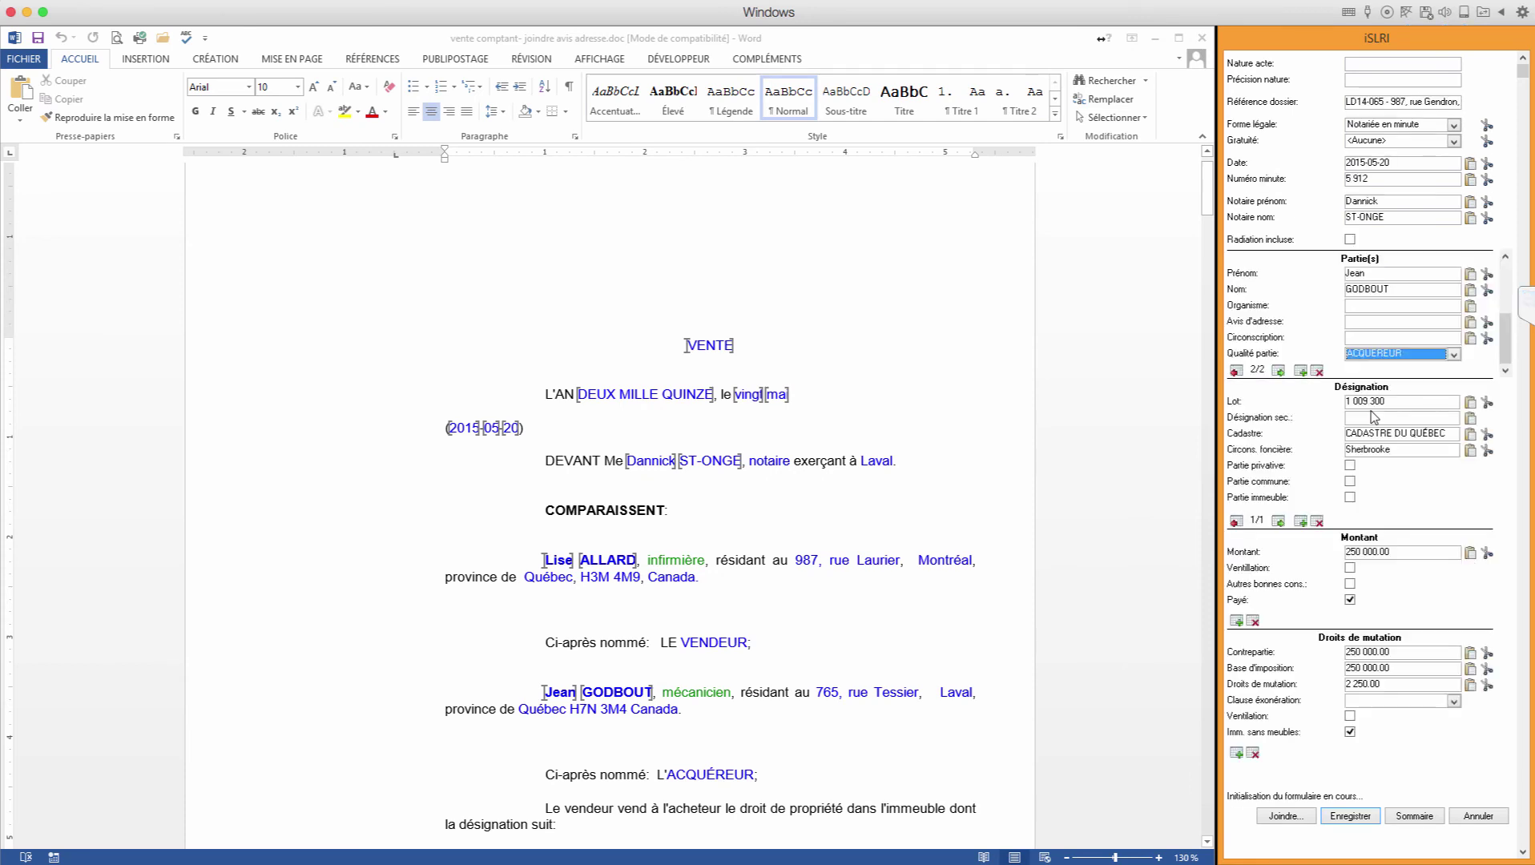
left_click(1377, 402)
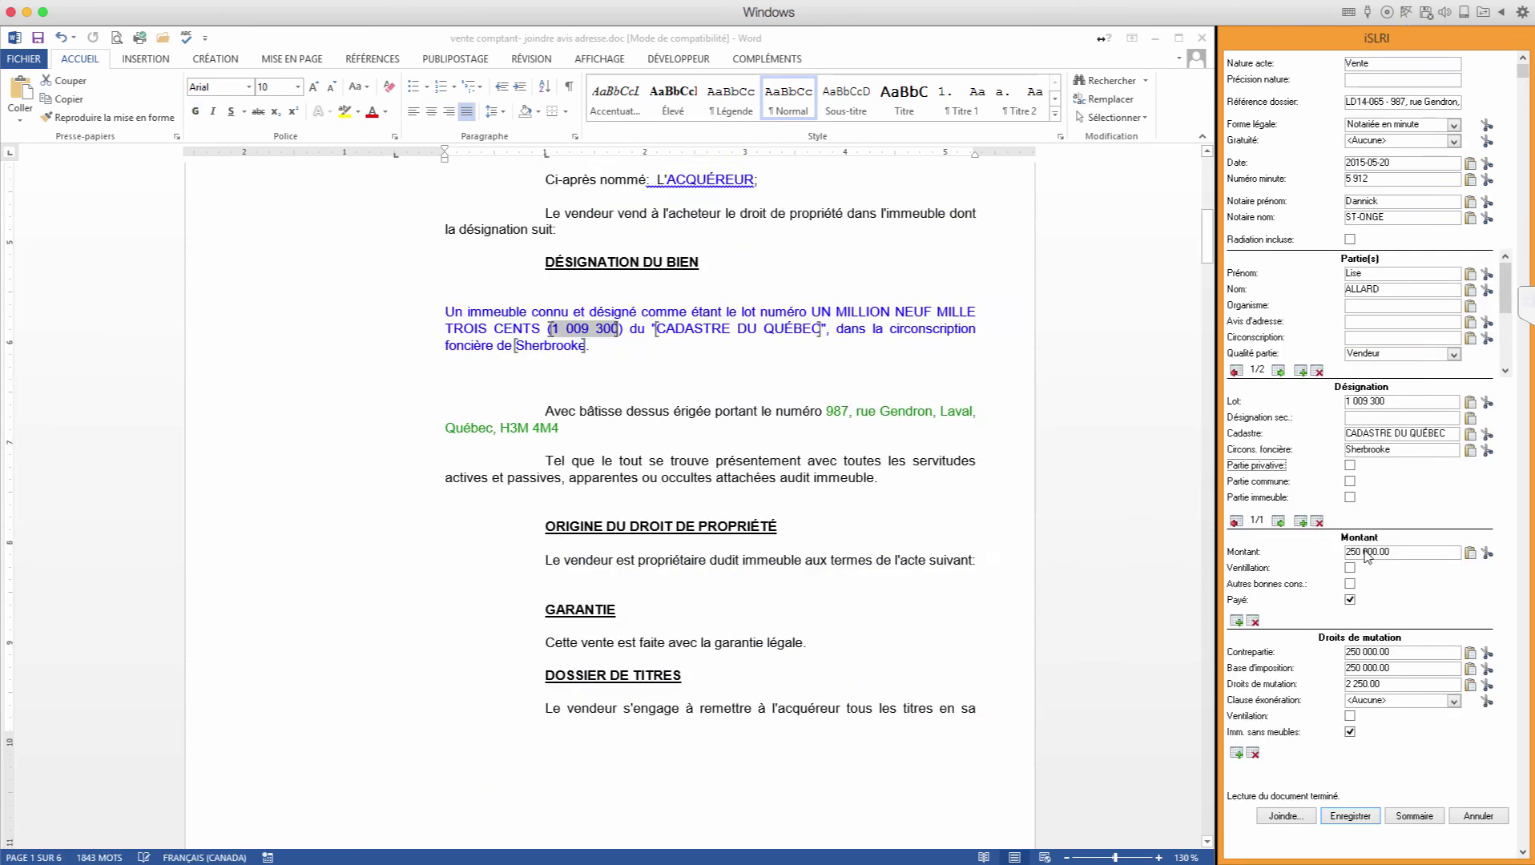
left_click(1365, 552)
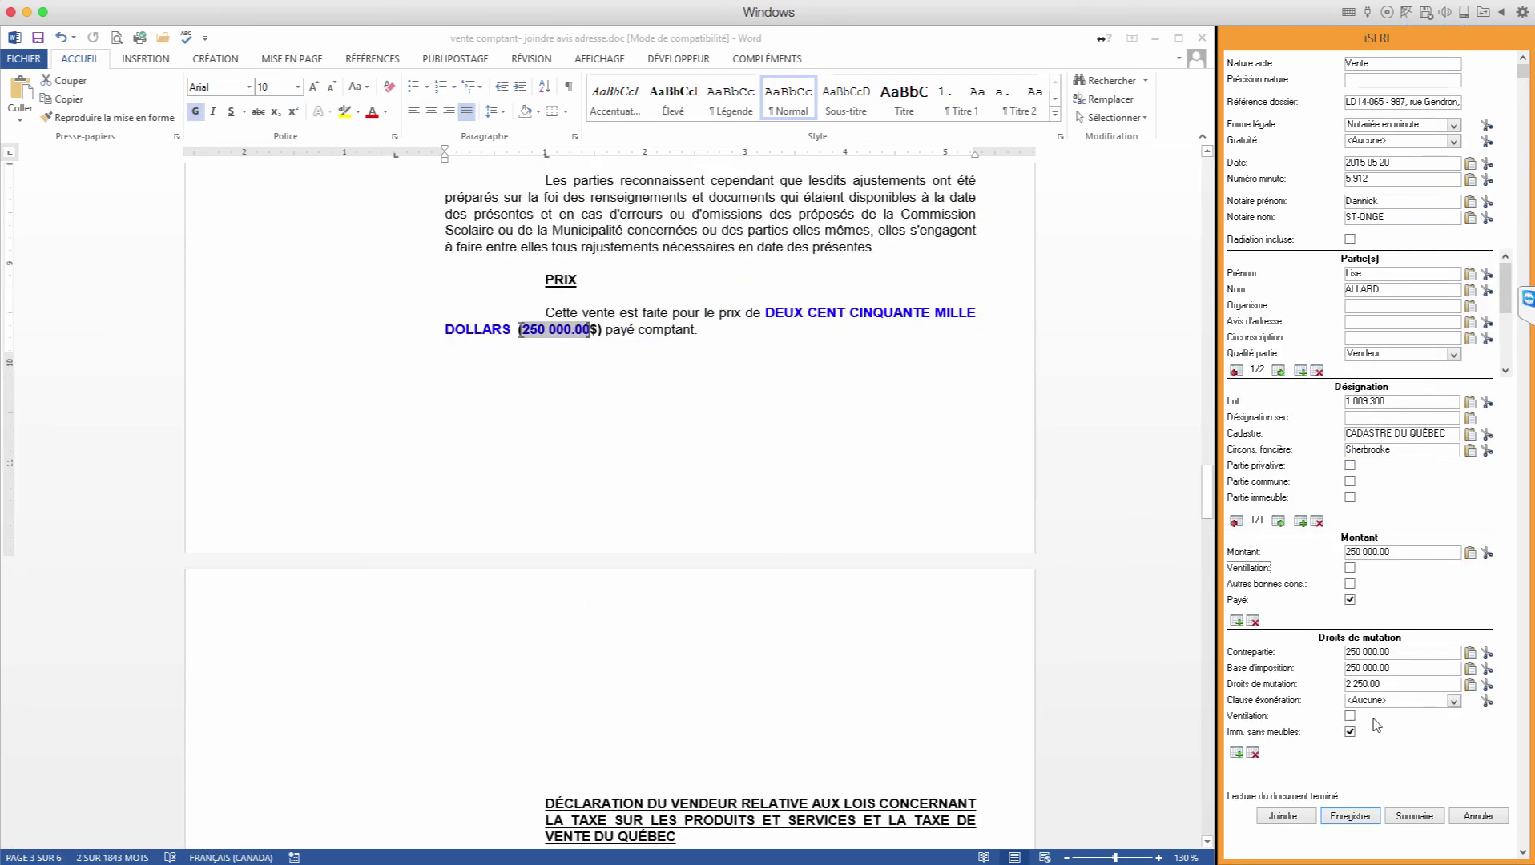
left_click(1284, 815)
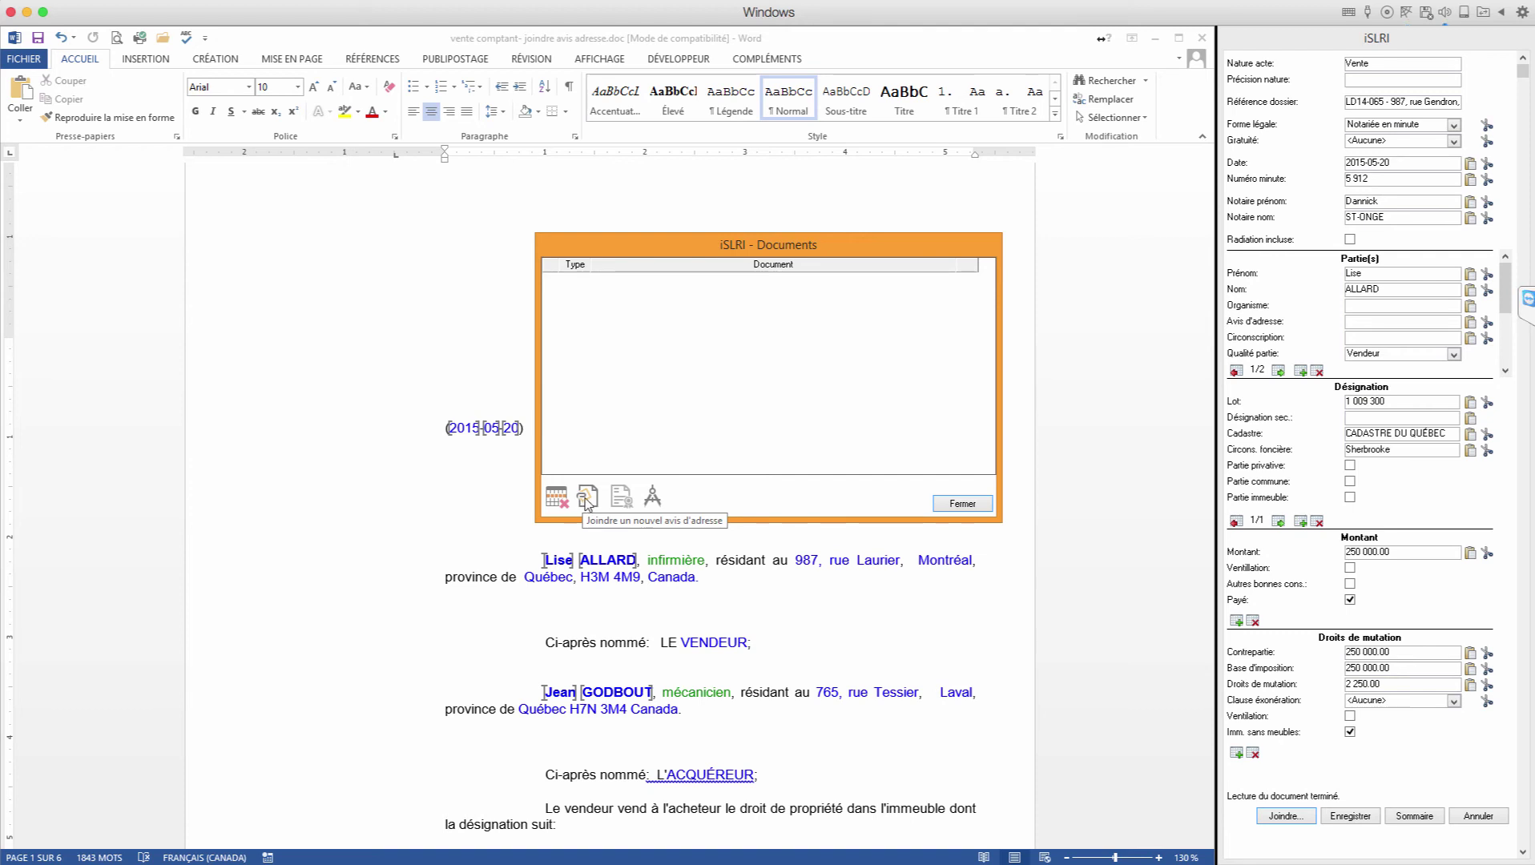
Step: Attach the LD14-065 - Avis adresse.doc address notice to the sale deed
left_click(587, 498)
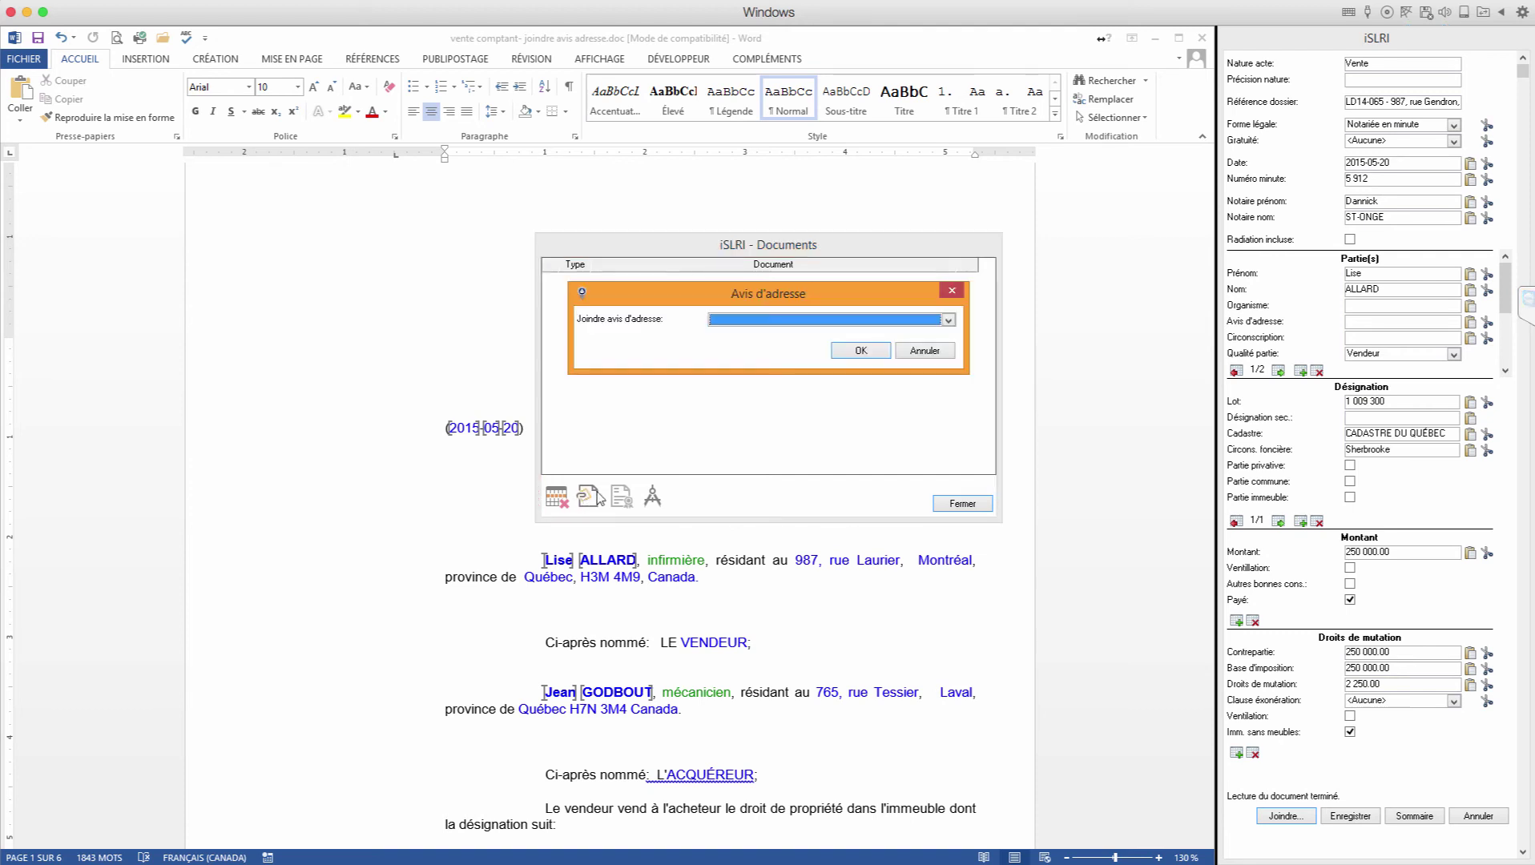
left_click(948, 320)
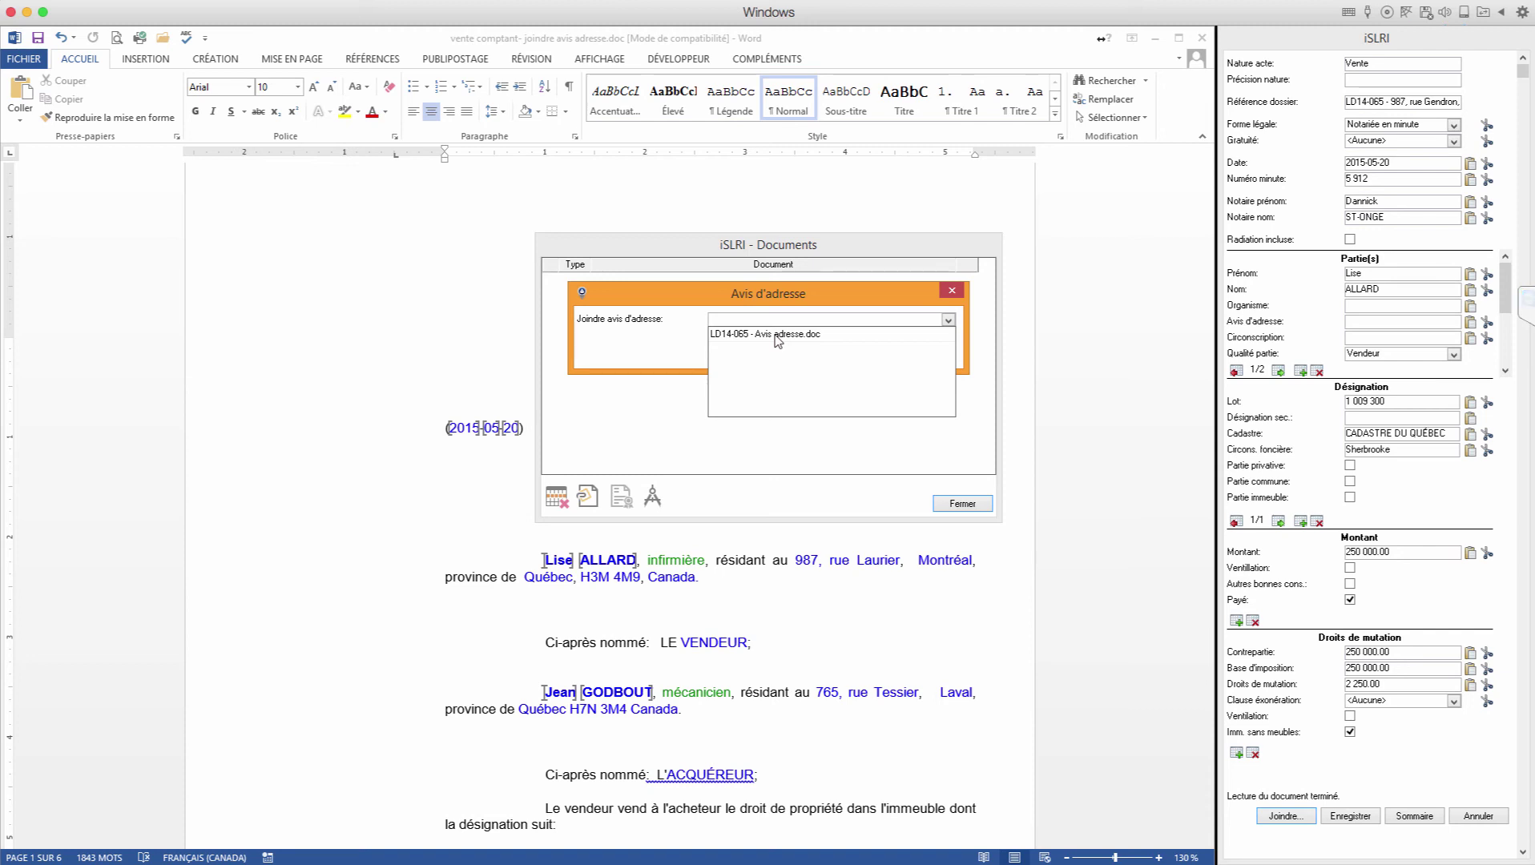
left_click(777, 335)
left_click(841, 349)
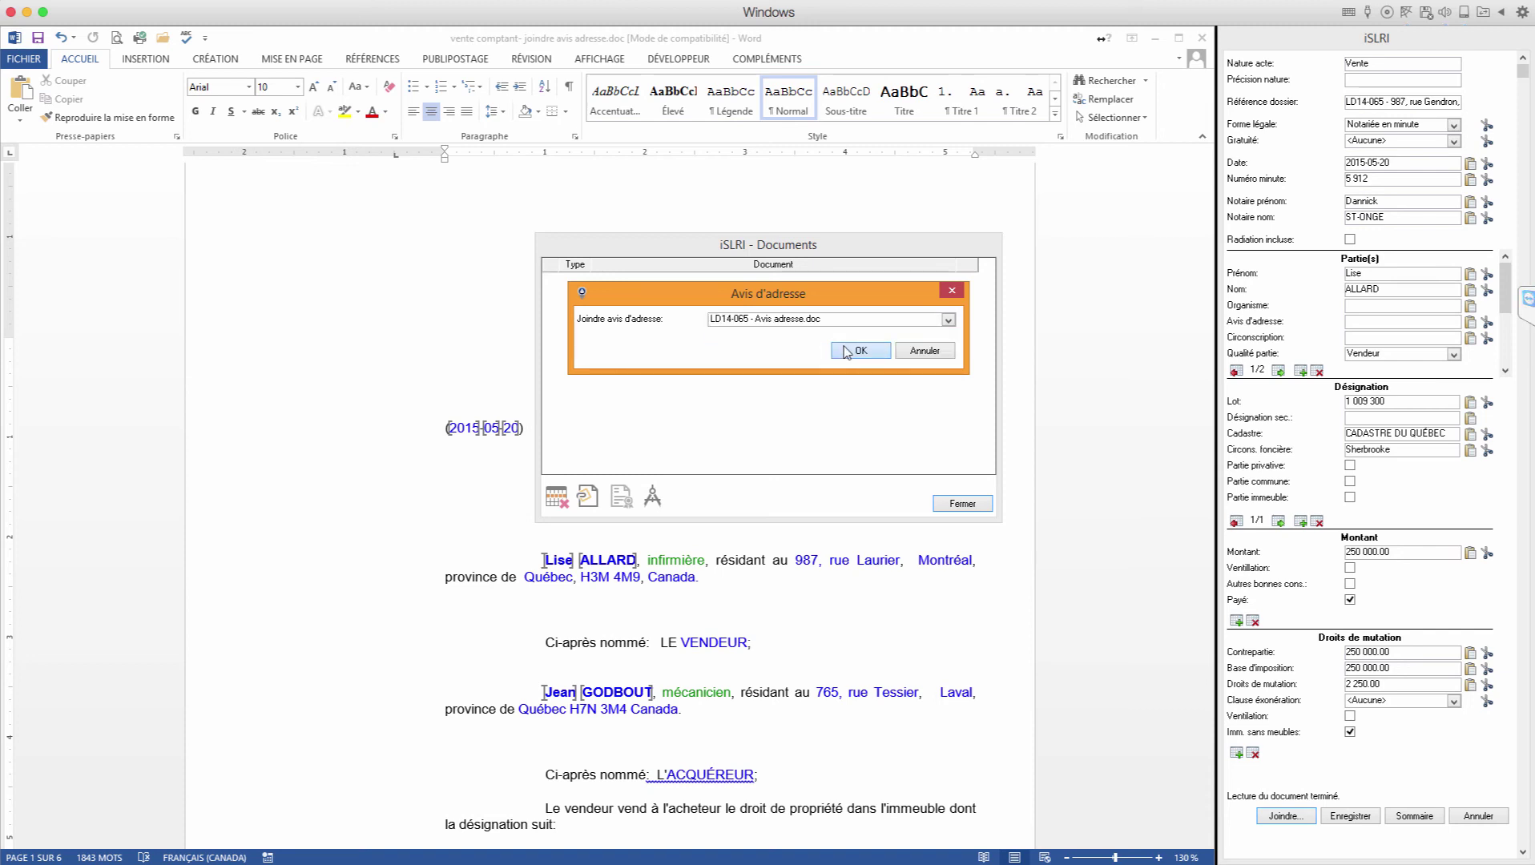
left_click(949, 507)
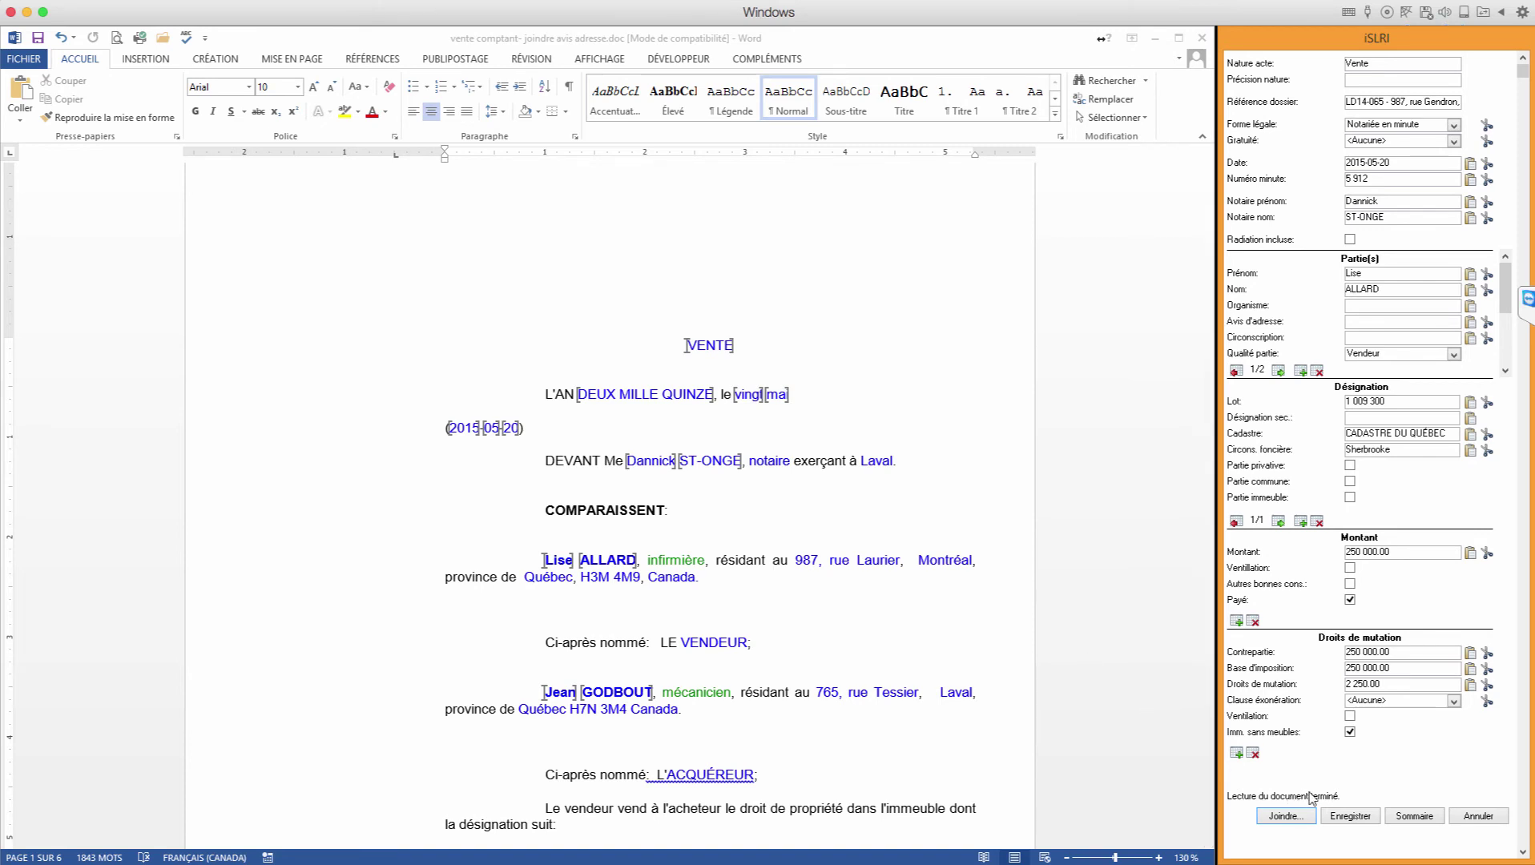
Step: Save the Vente requisition for later batch publication (Publier en lot)
left_click(1416, 816)
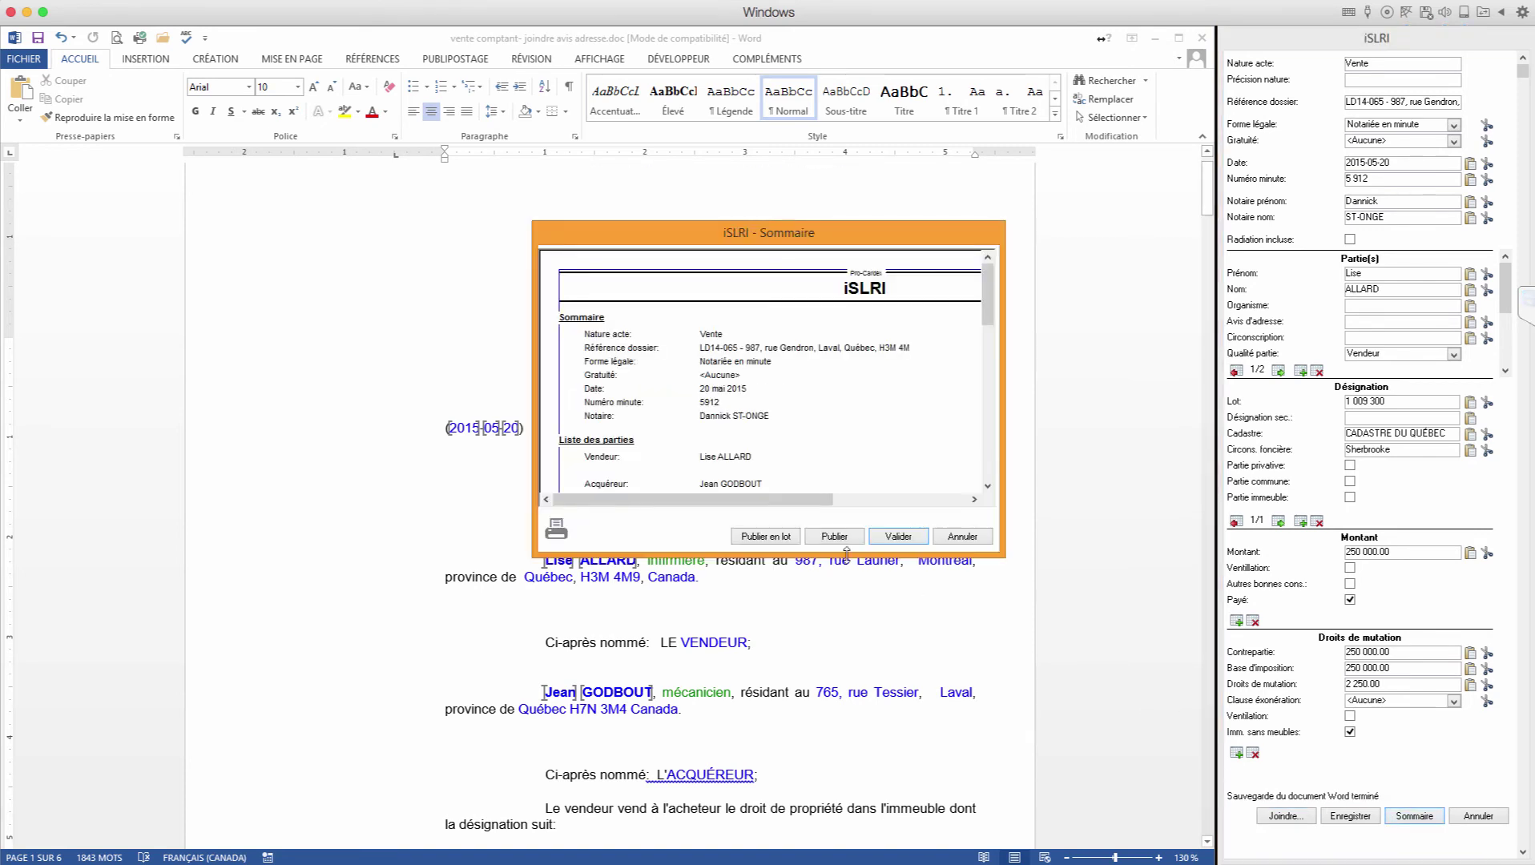
left_click(772, 537)
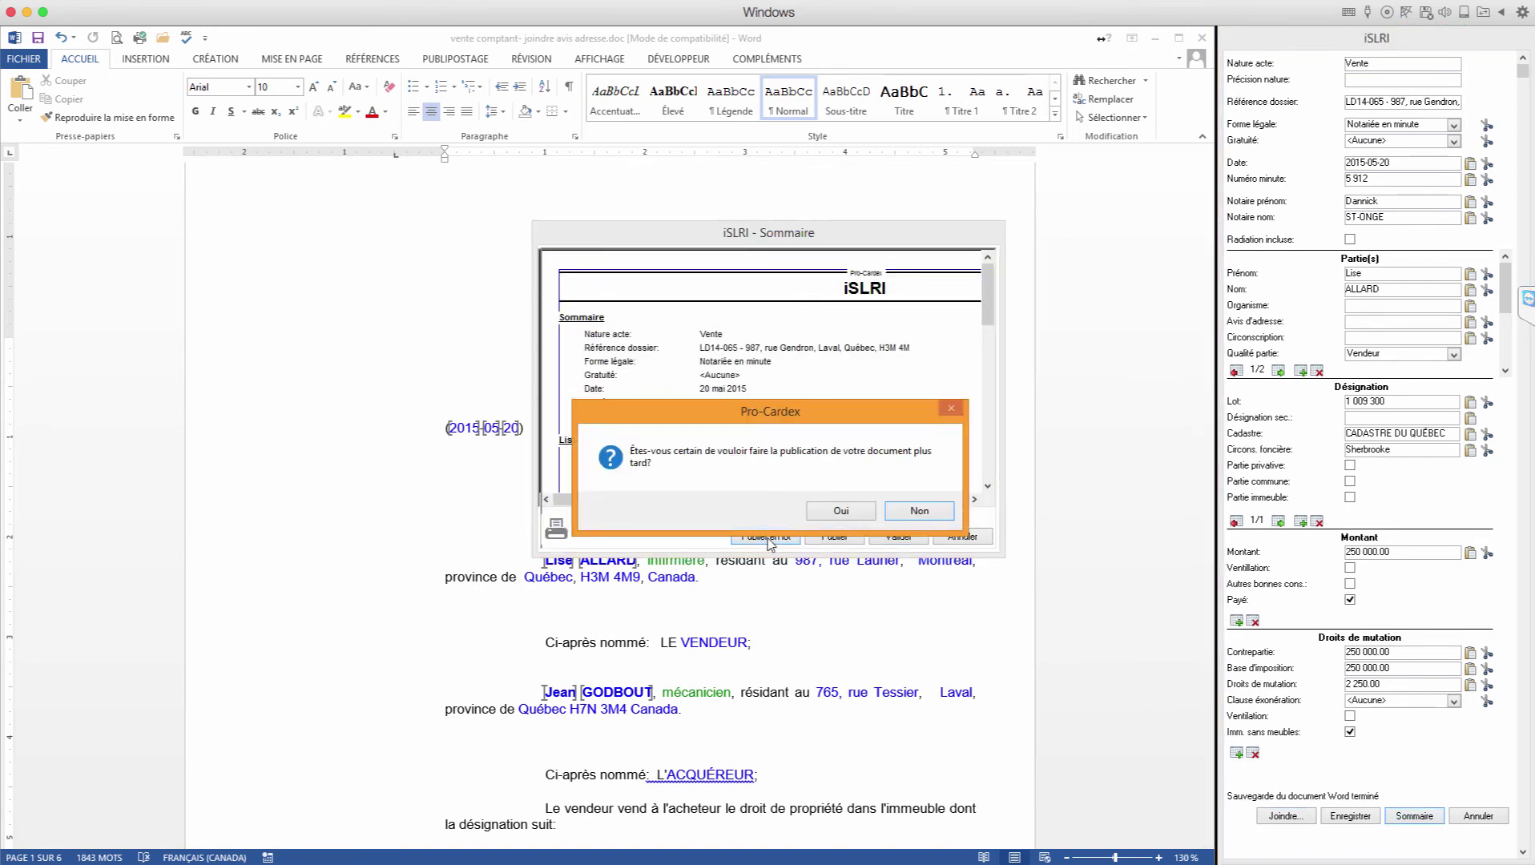
left_click(837, 516)
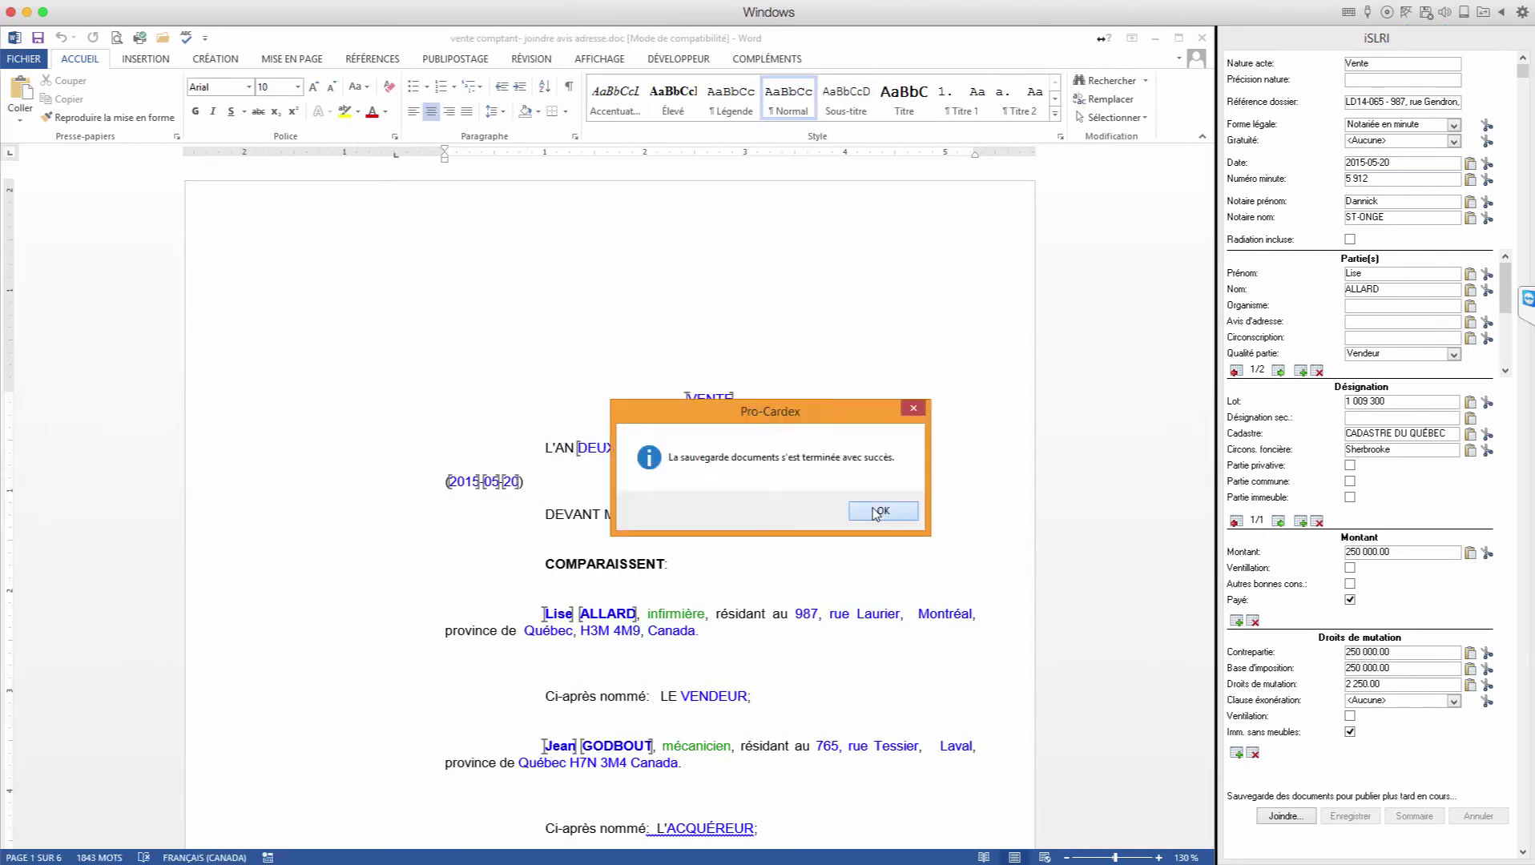
left_click(880, 511)
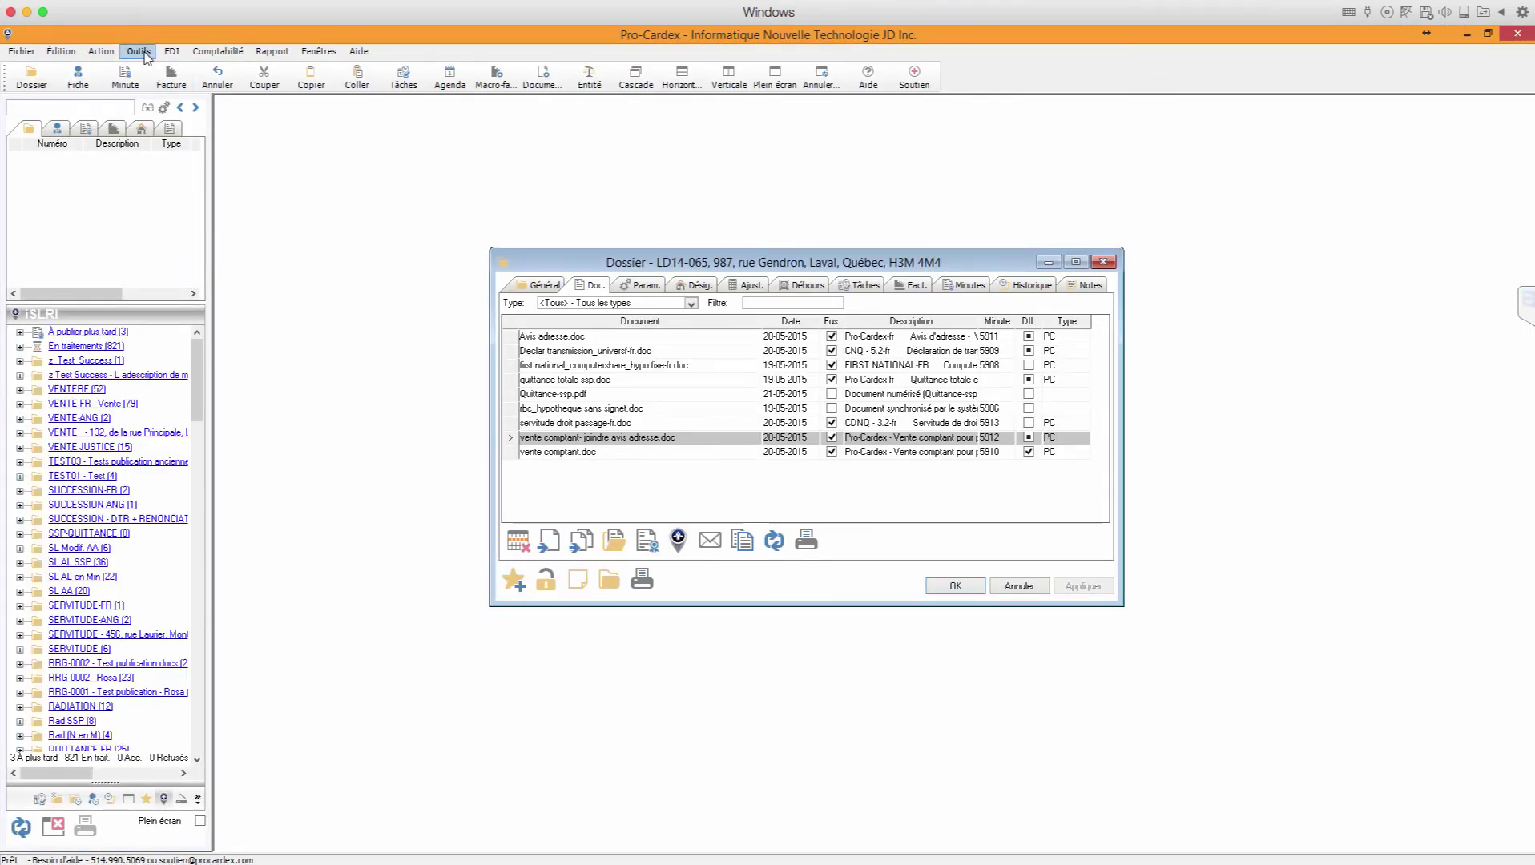
left_click(146, 54)
left_click(160, 64)
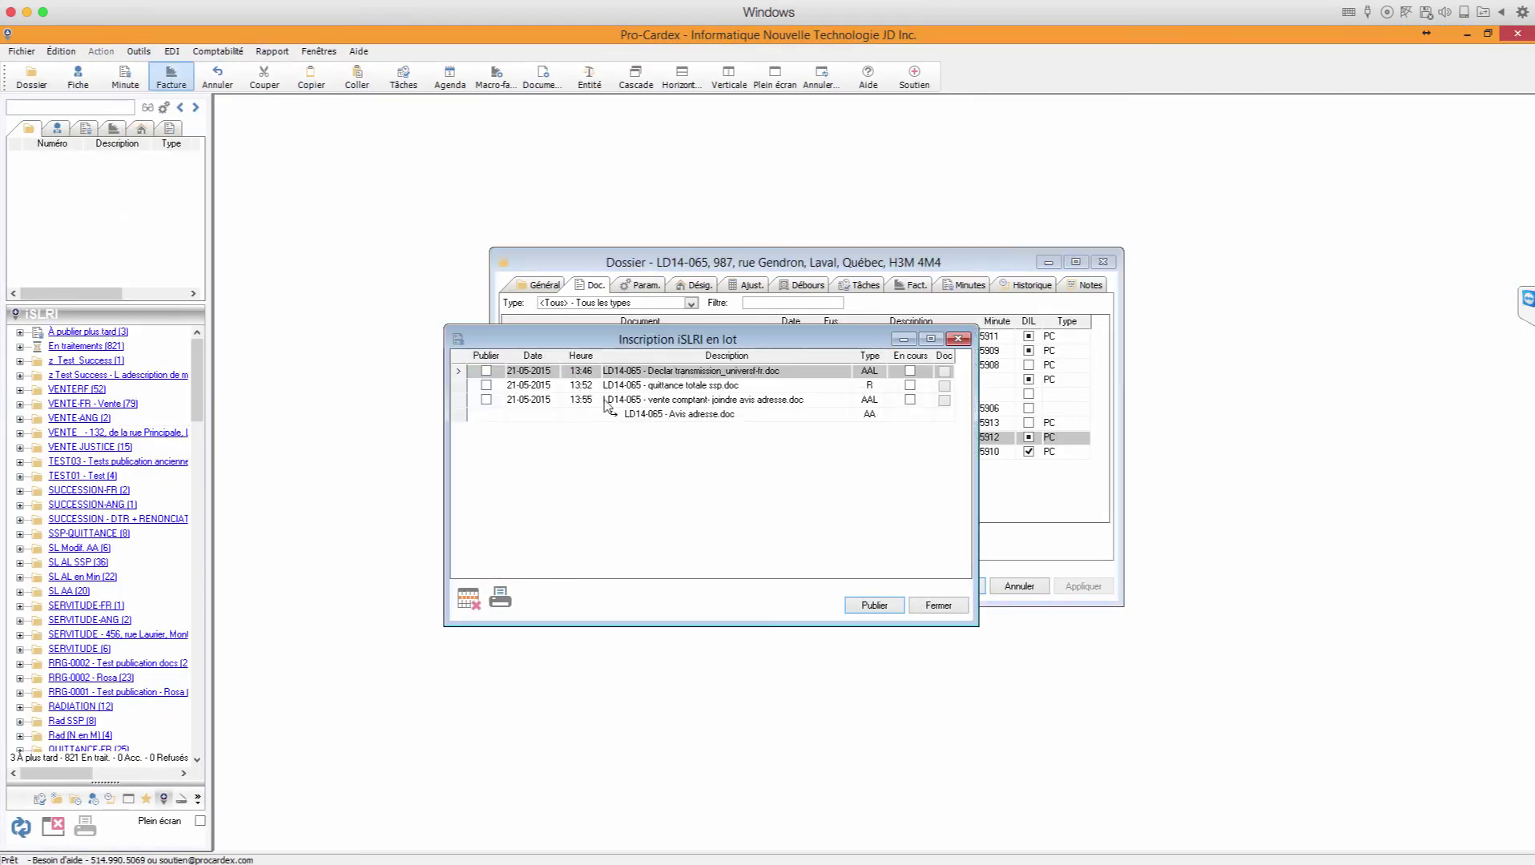
left_click(669, 401)
left_click(669, 415)
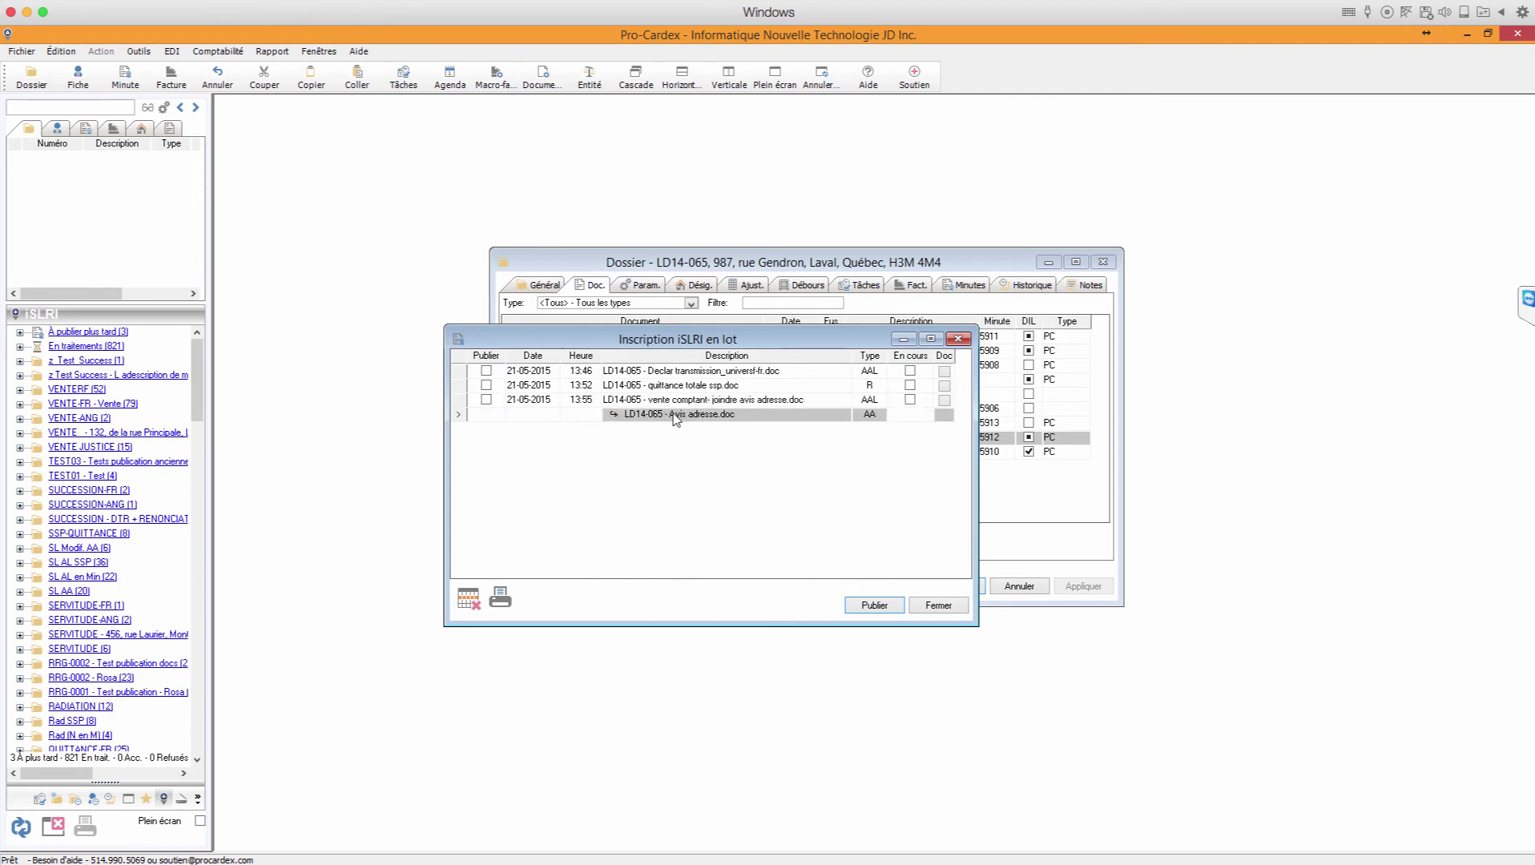
left_click(672, 403)
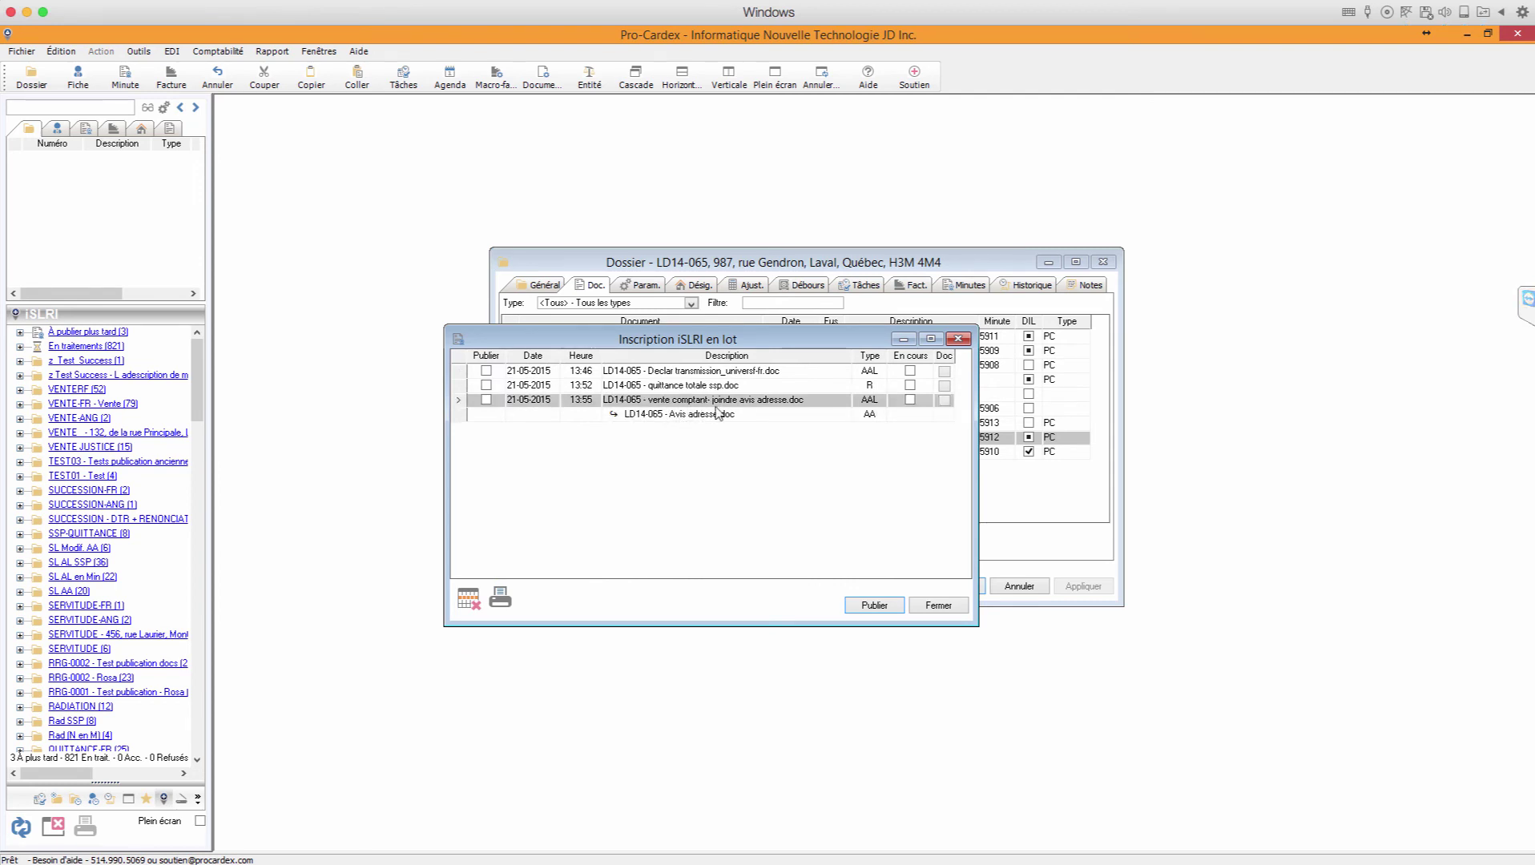
left_click(945, 403)
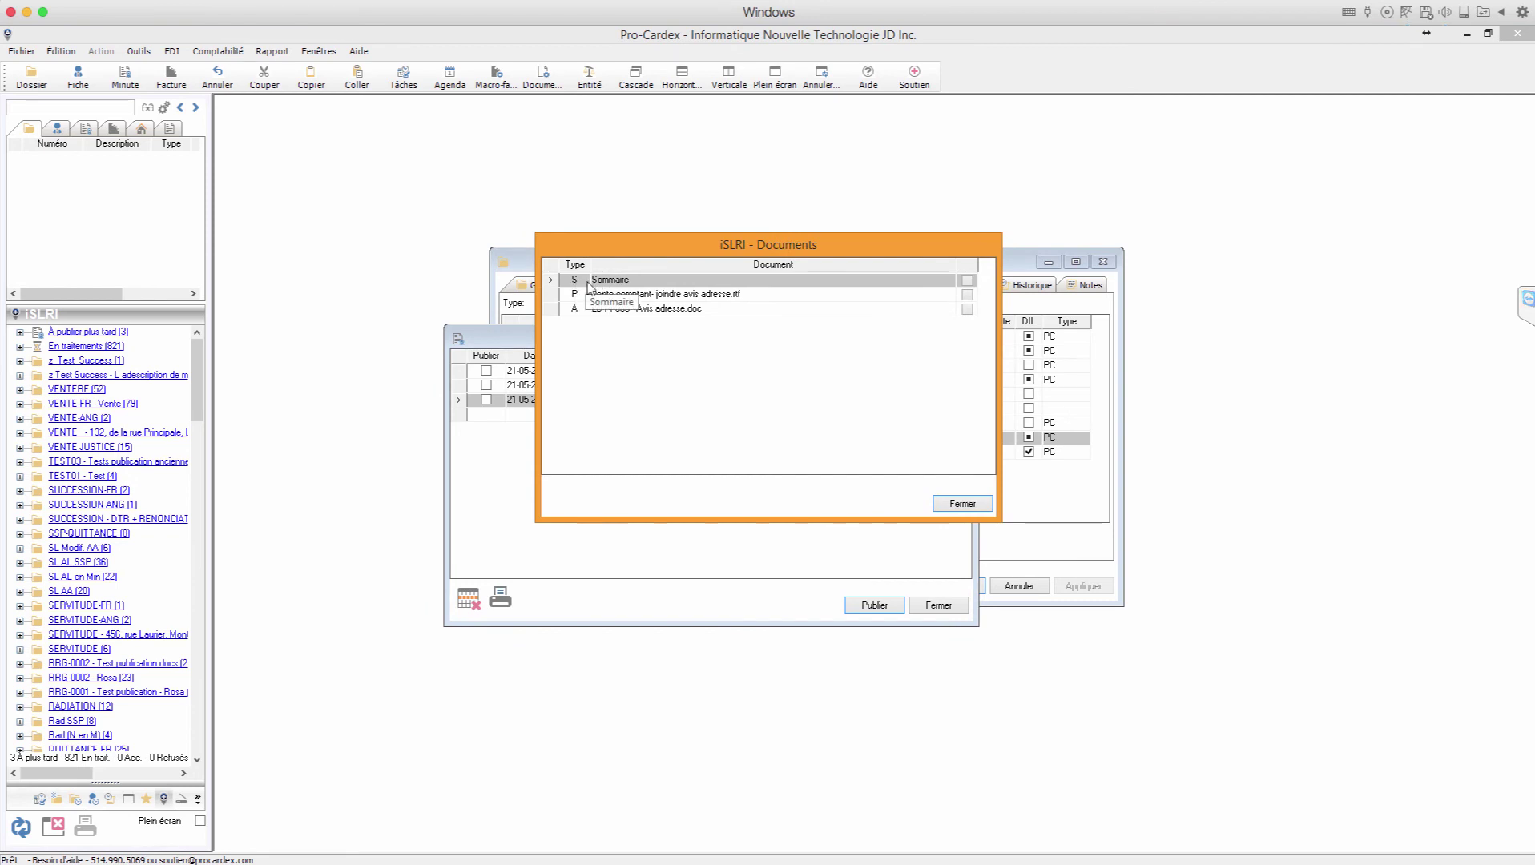
left_click(637, 294)
left_click(631, 310)
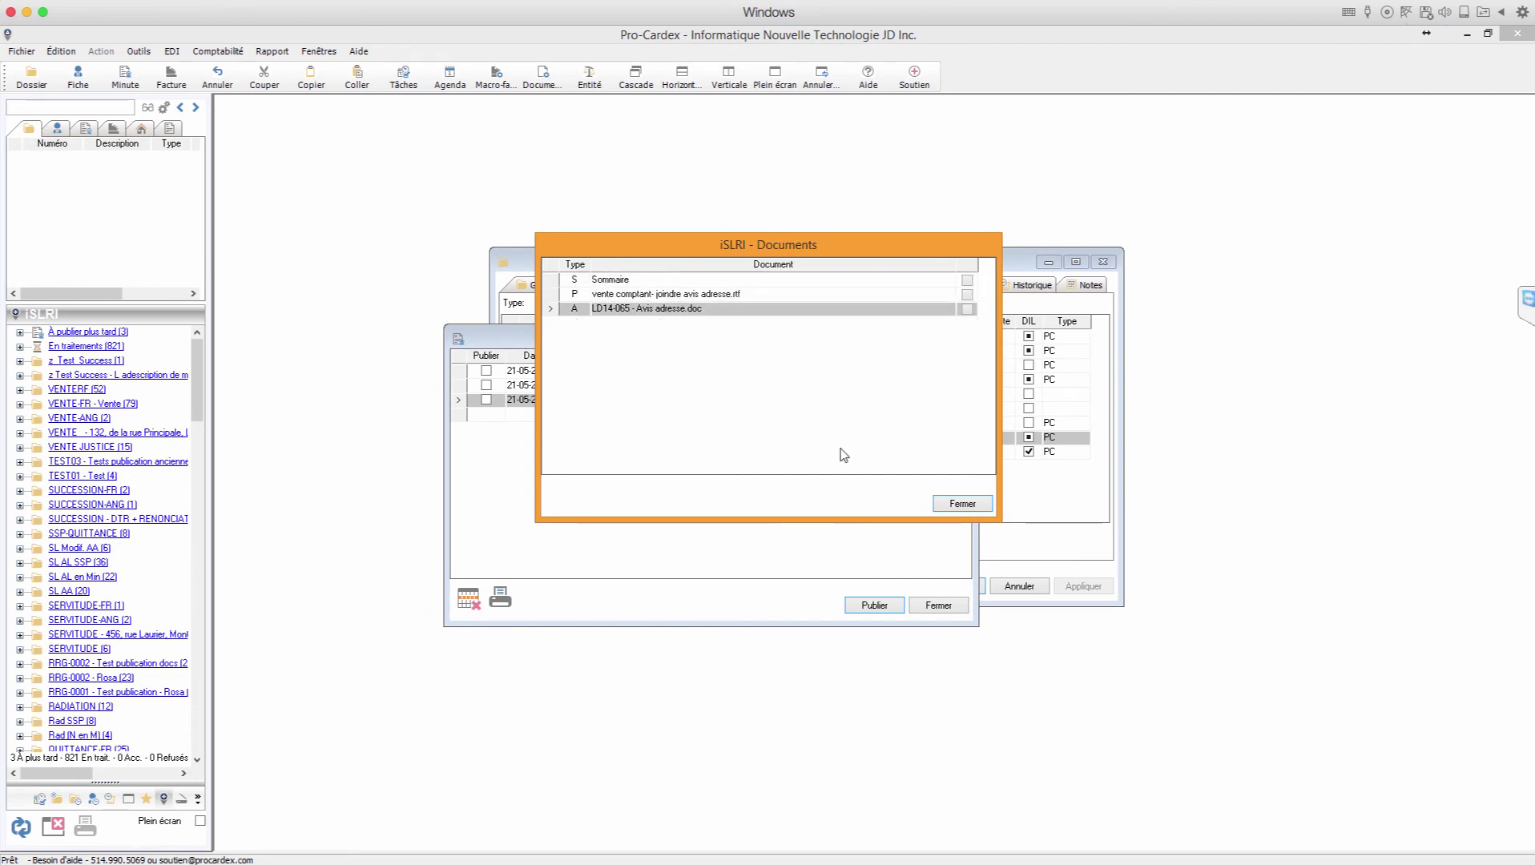
left_click(947, 505)
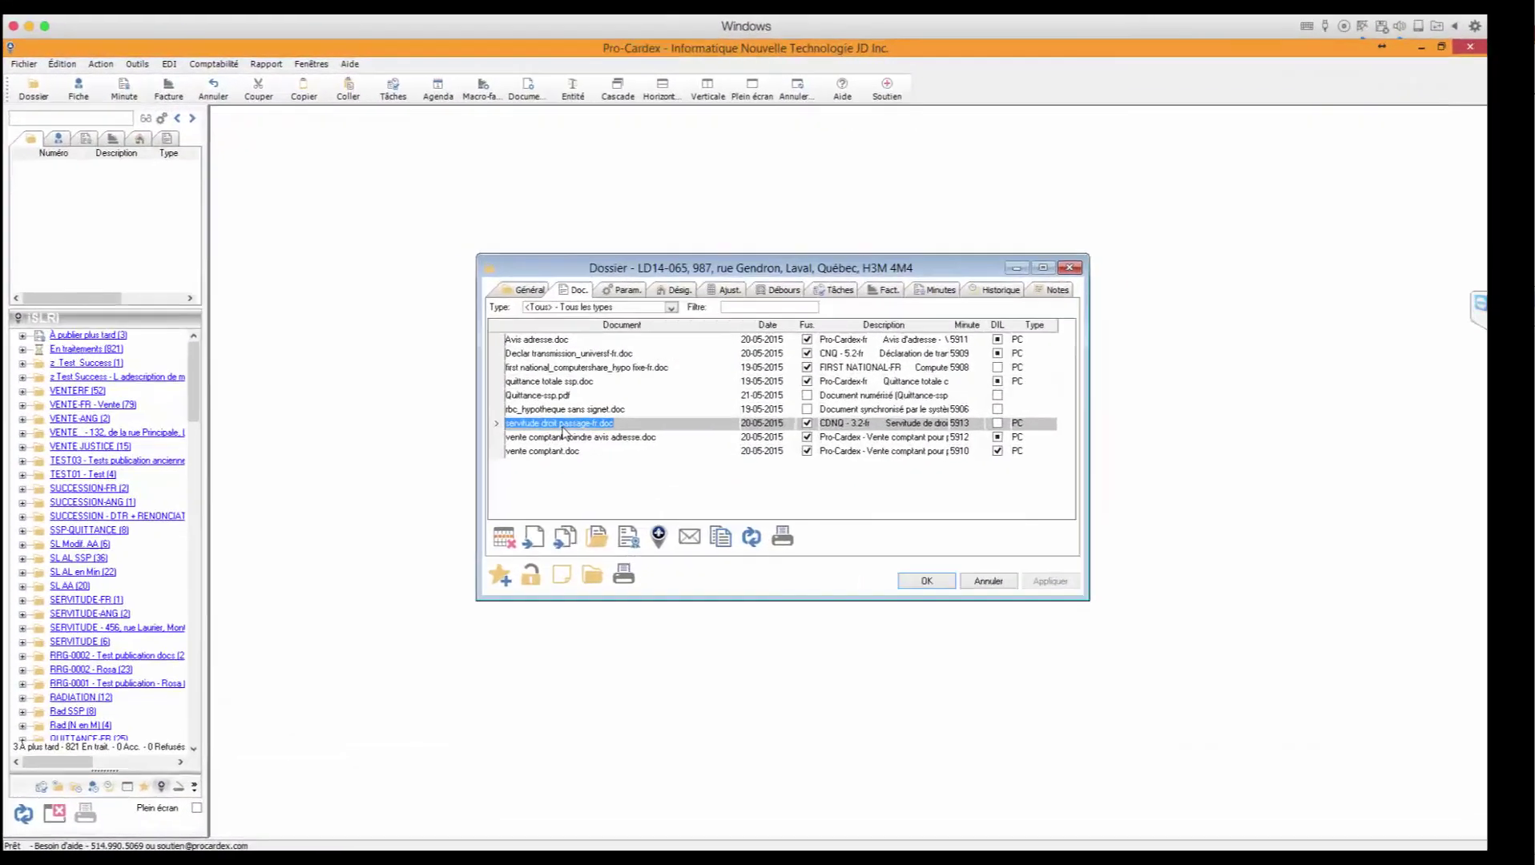
Step: Add Plan.pdf to the file's documents and open servitude droit passage-fr.doc with its iSLRI panel
left_click(601, 426)
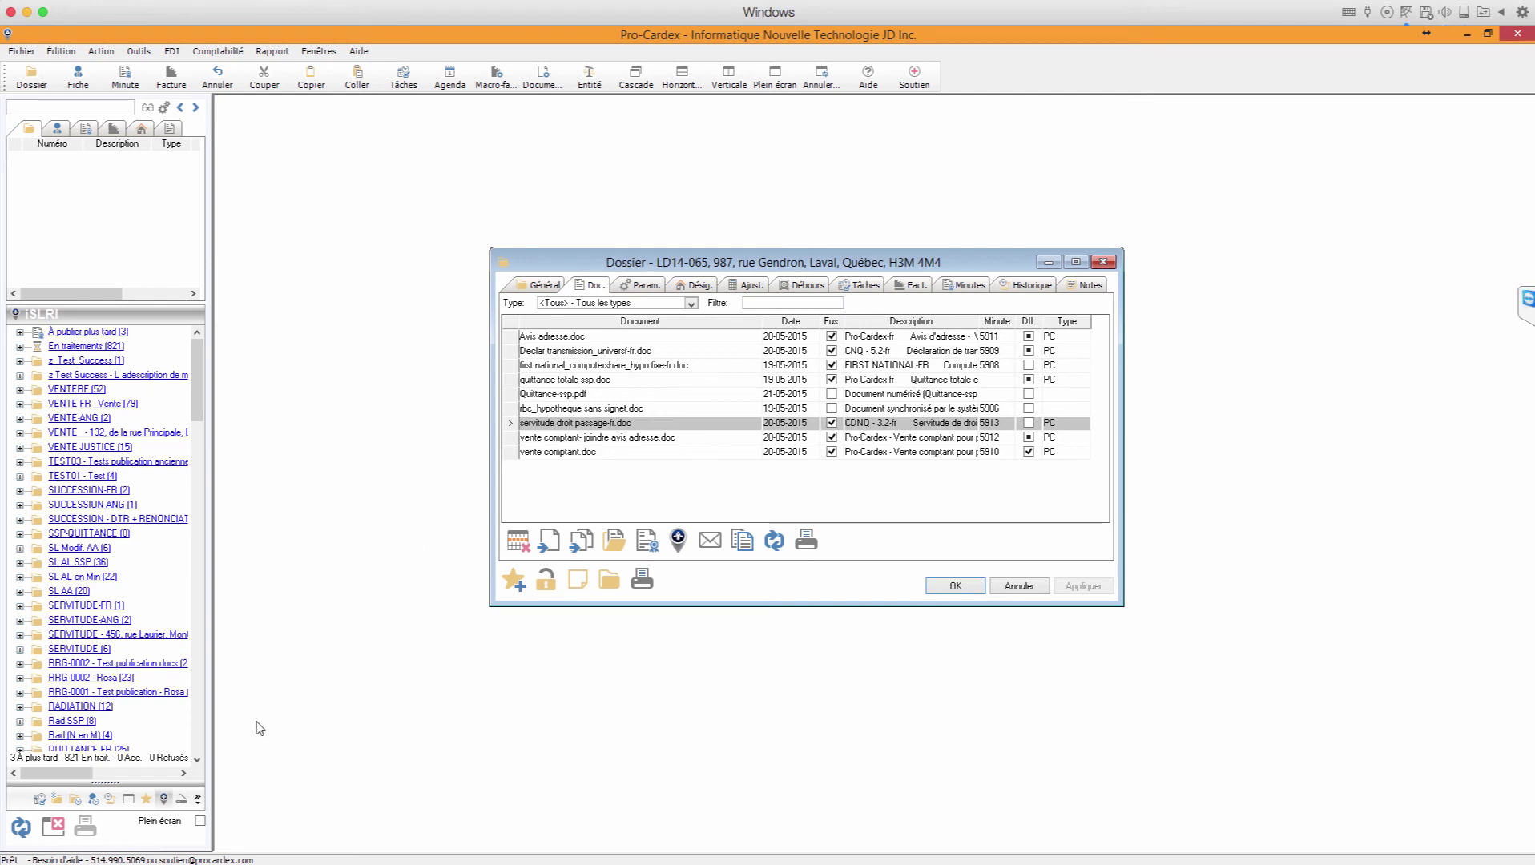
left_click(183, 802)
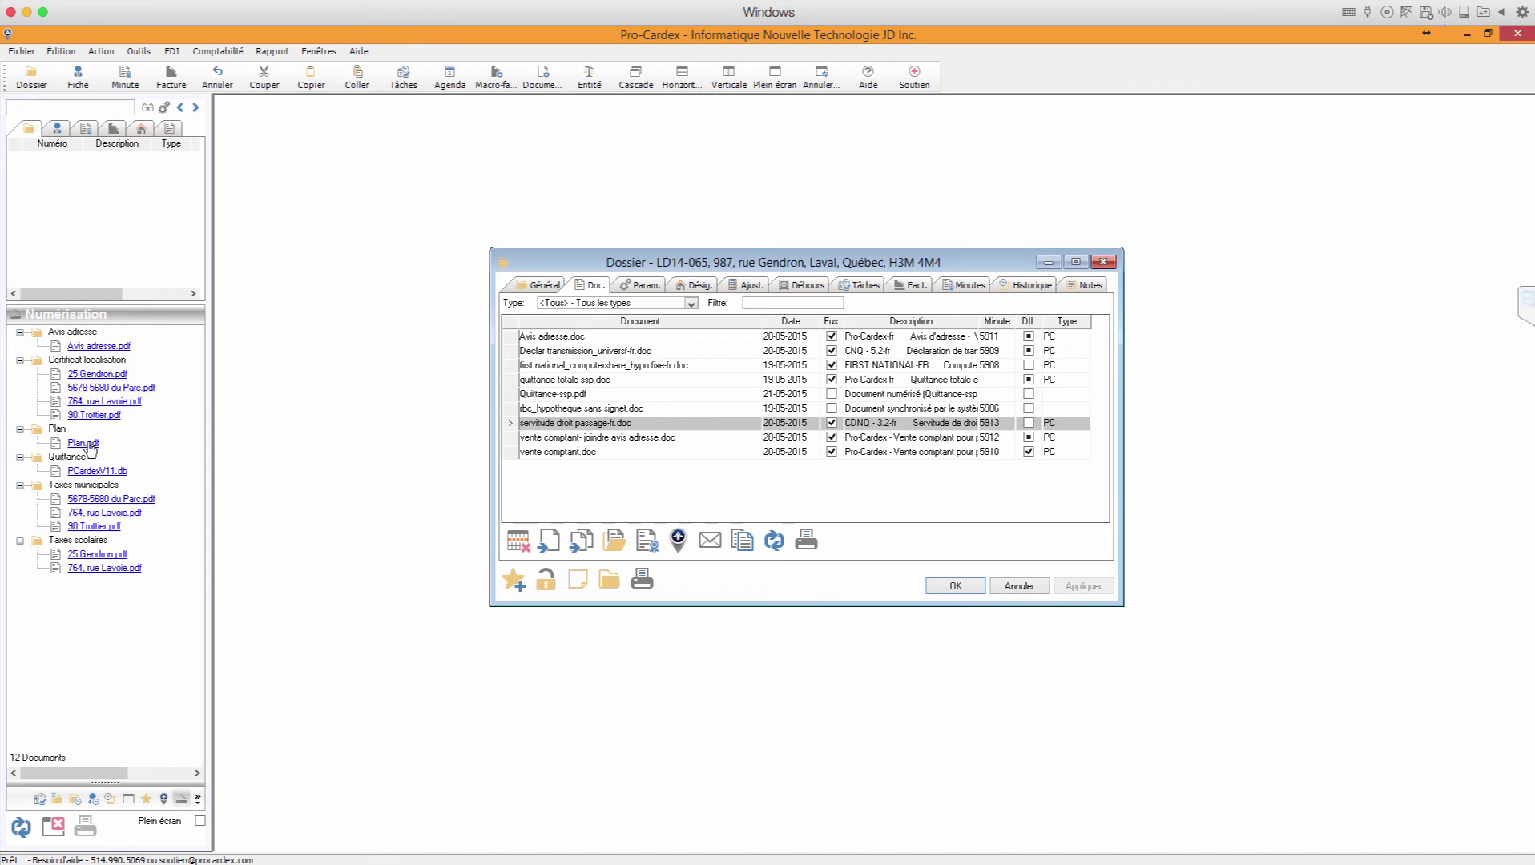
left_click_drag(87, 445, 617, 495)
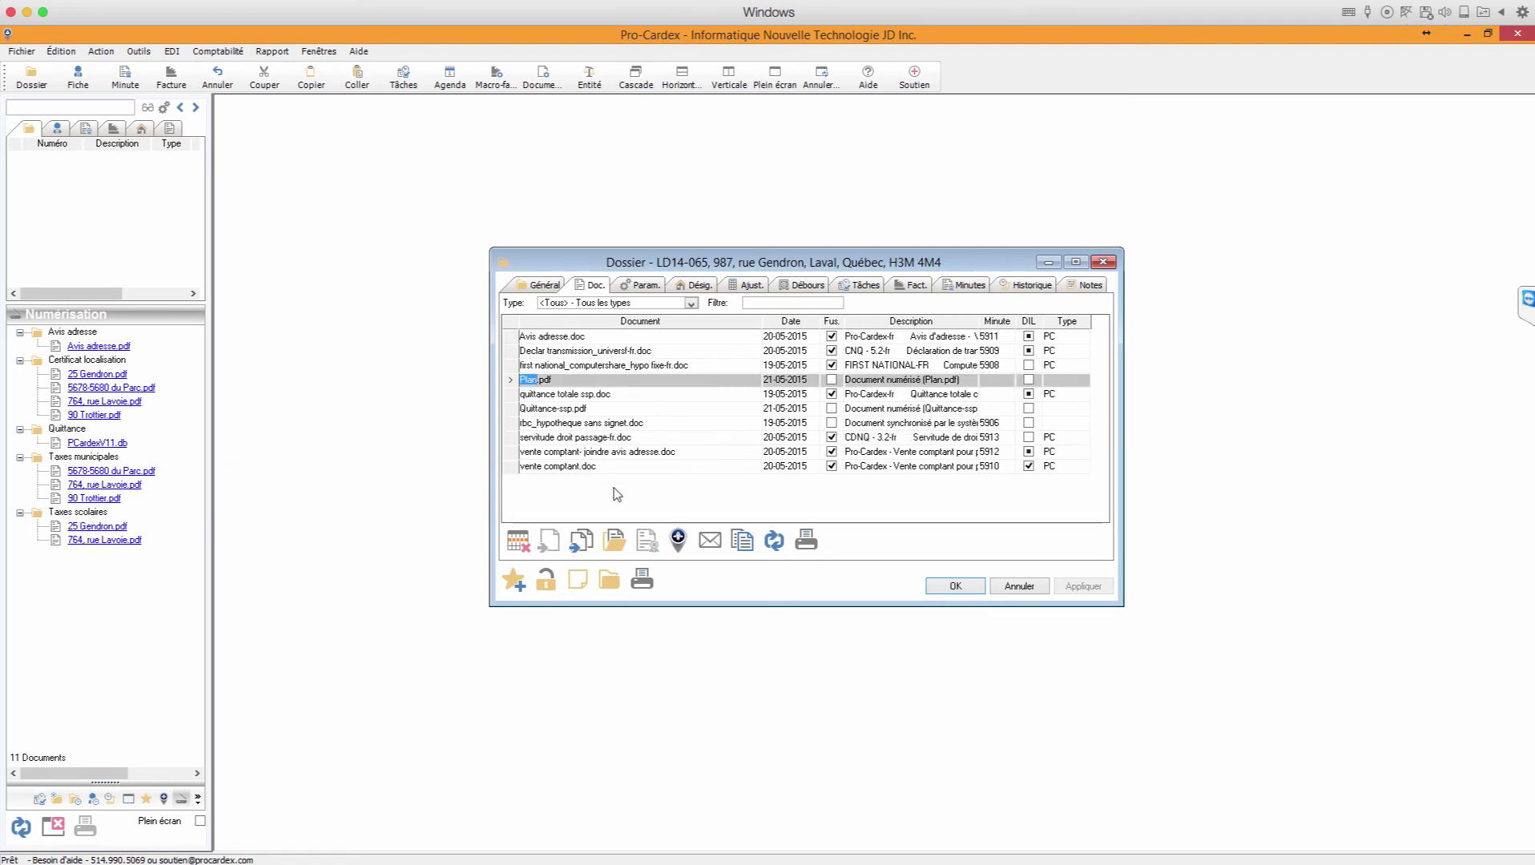
left_click(556, 441)
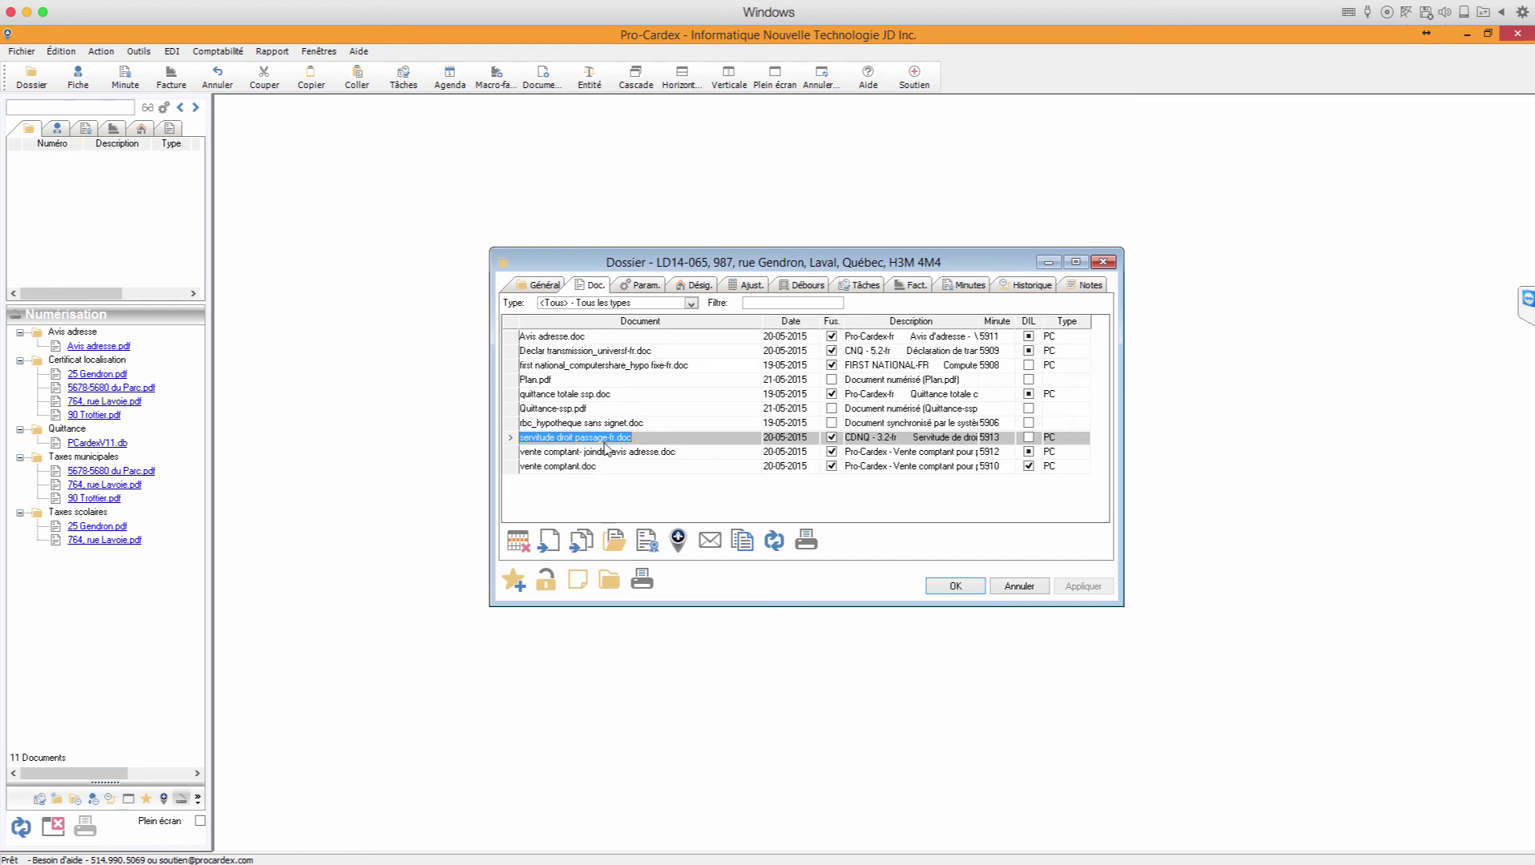
left_click(679, 541)
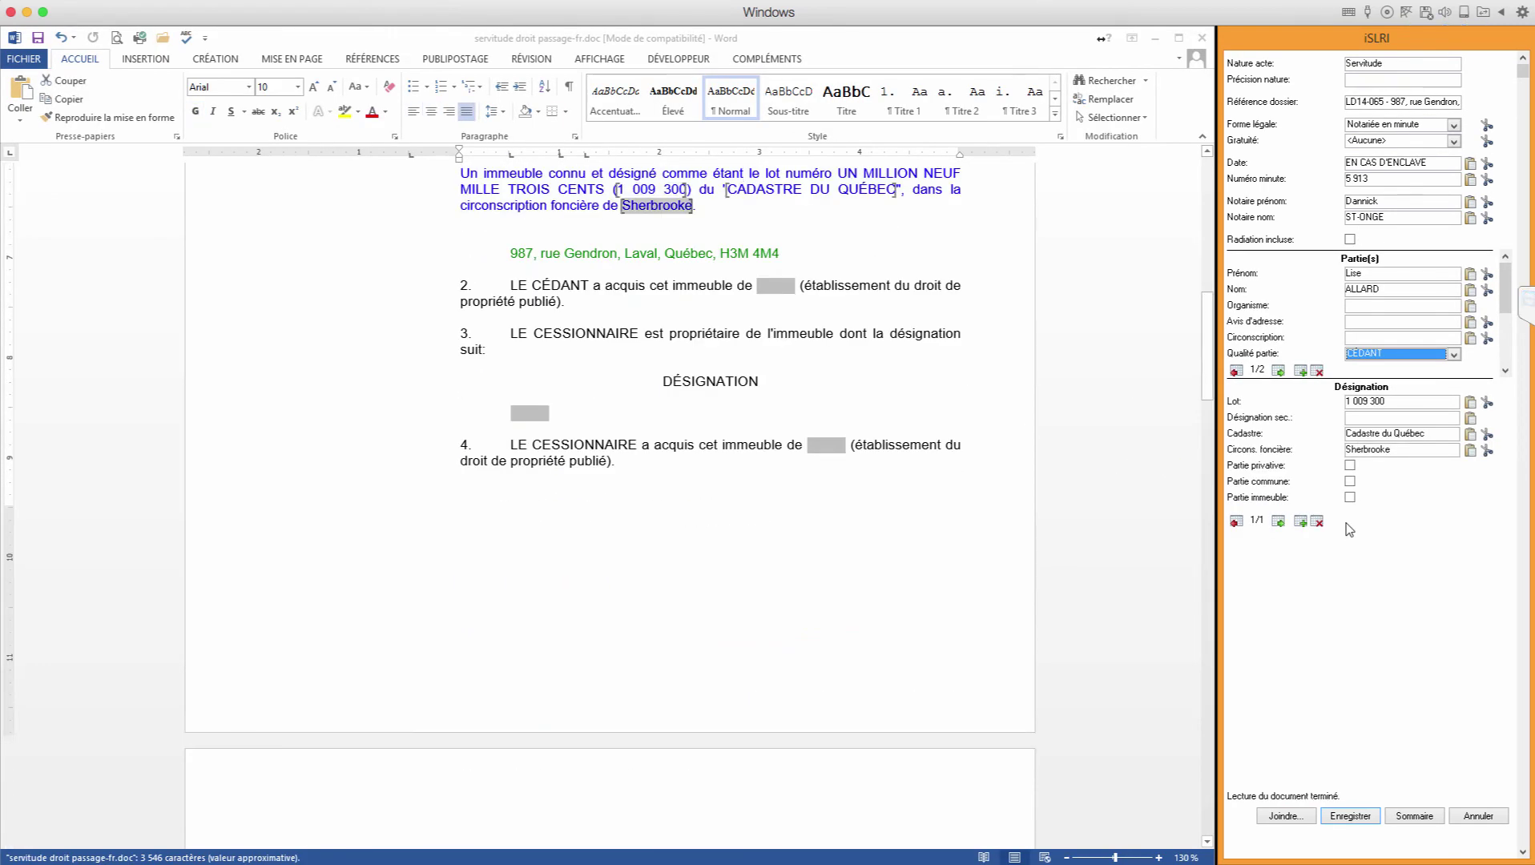
Step: Attach Plan.pdf to the servitude filing and save it
left_click(1287, 817)
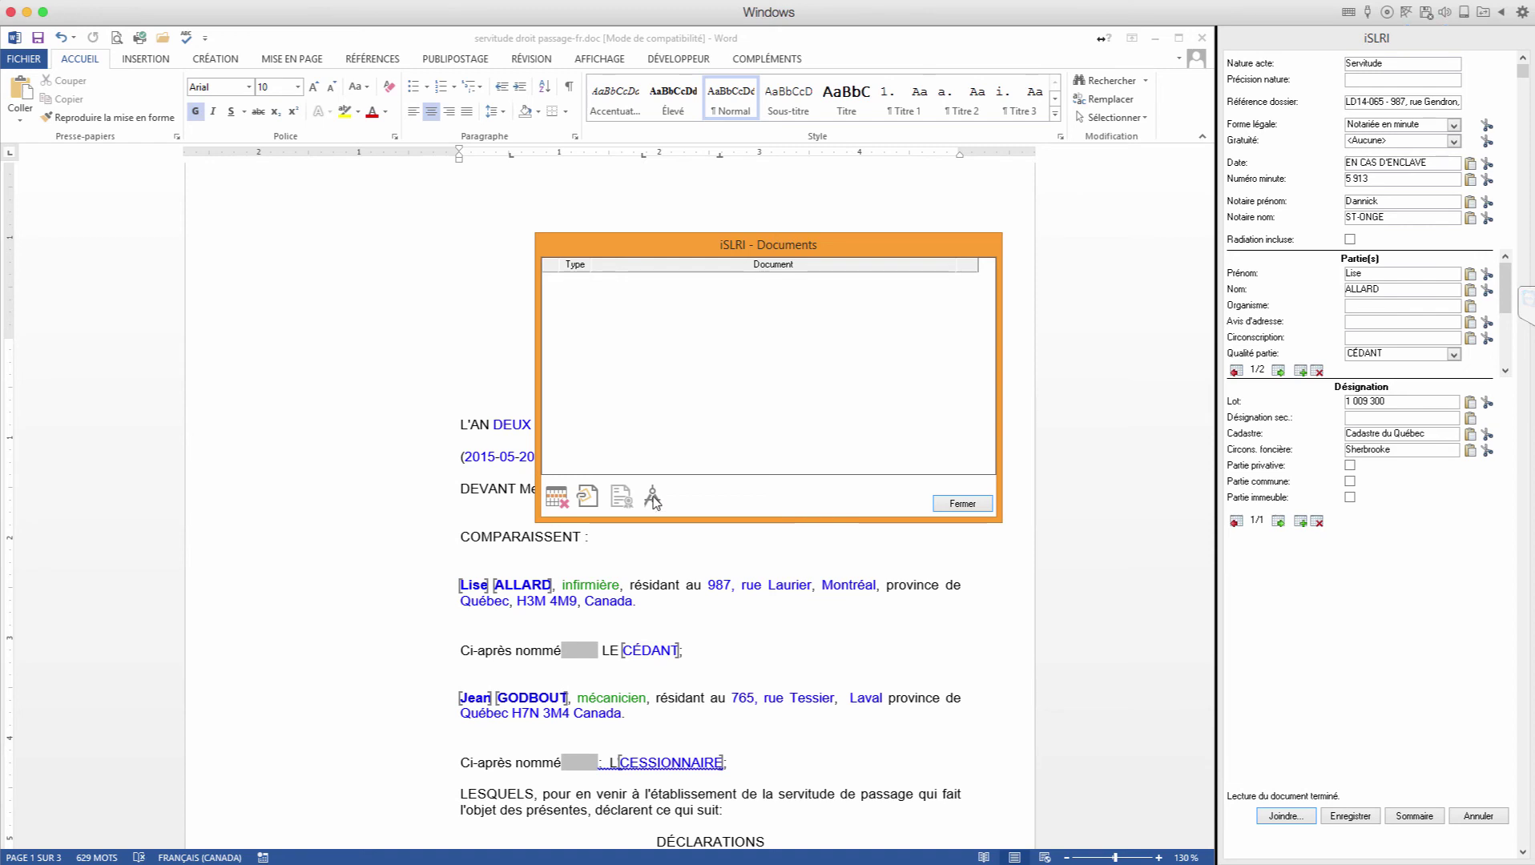
left_click(652, 498)
left_click(617, 332)
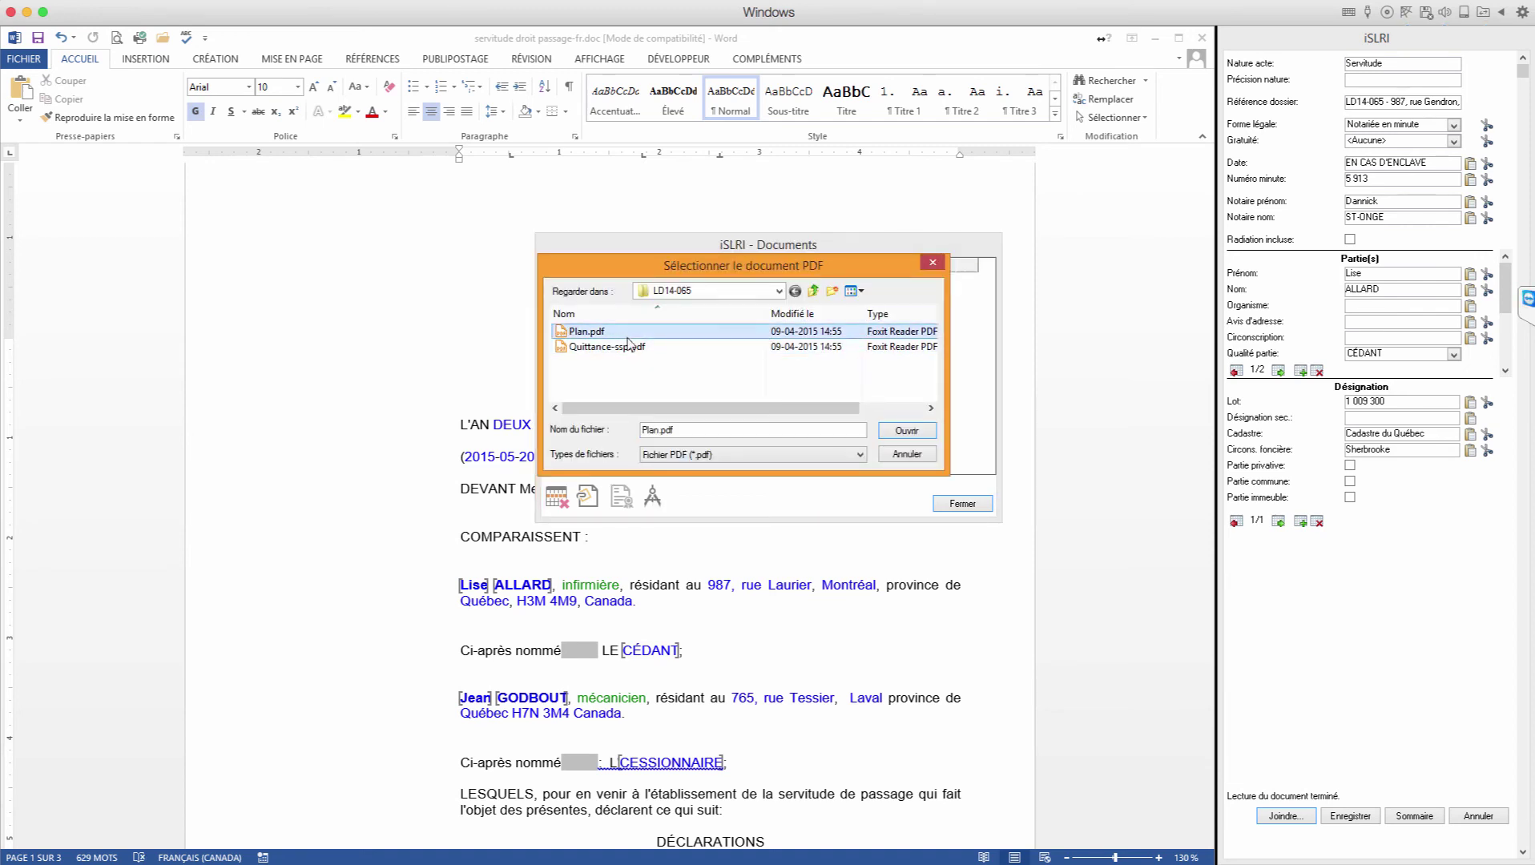
left_click(899, 435)
left_click(967, 505)
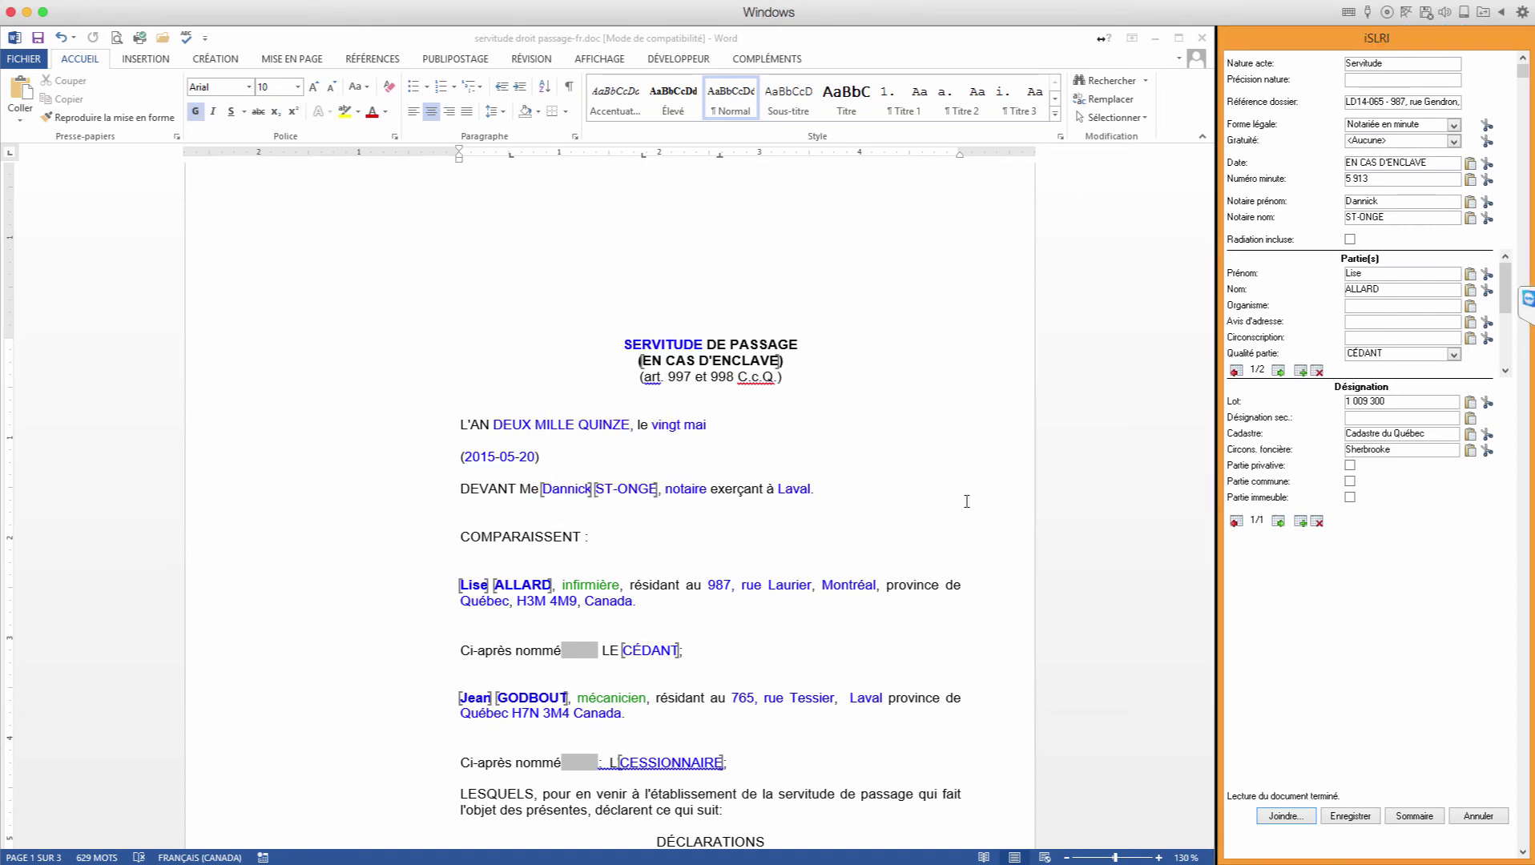
left_click(1415, 817)
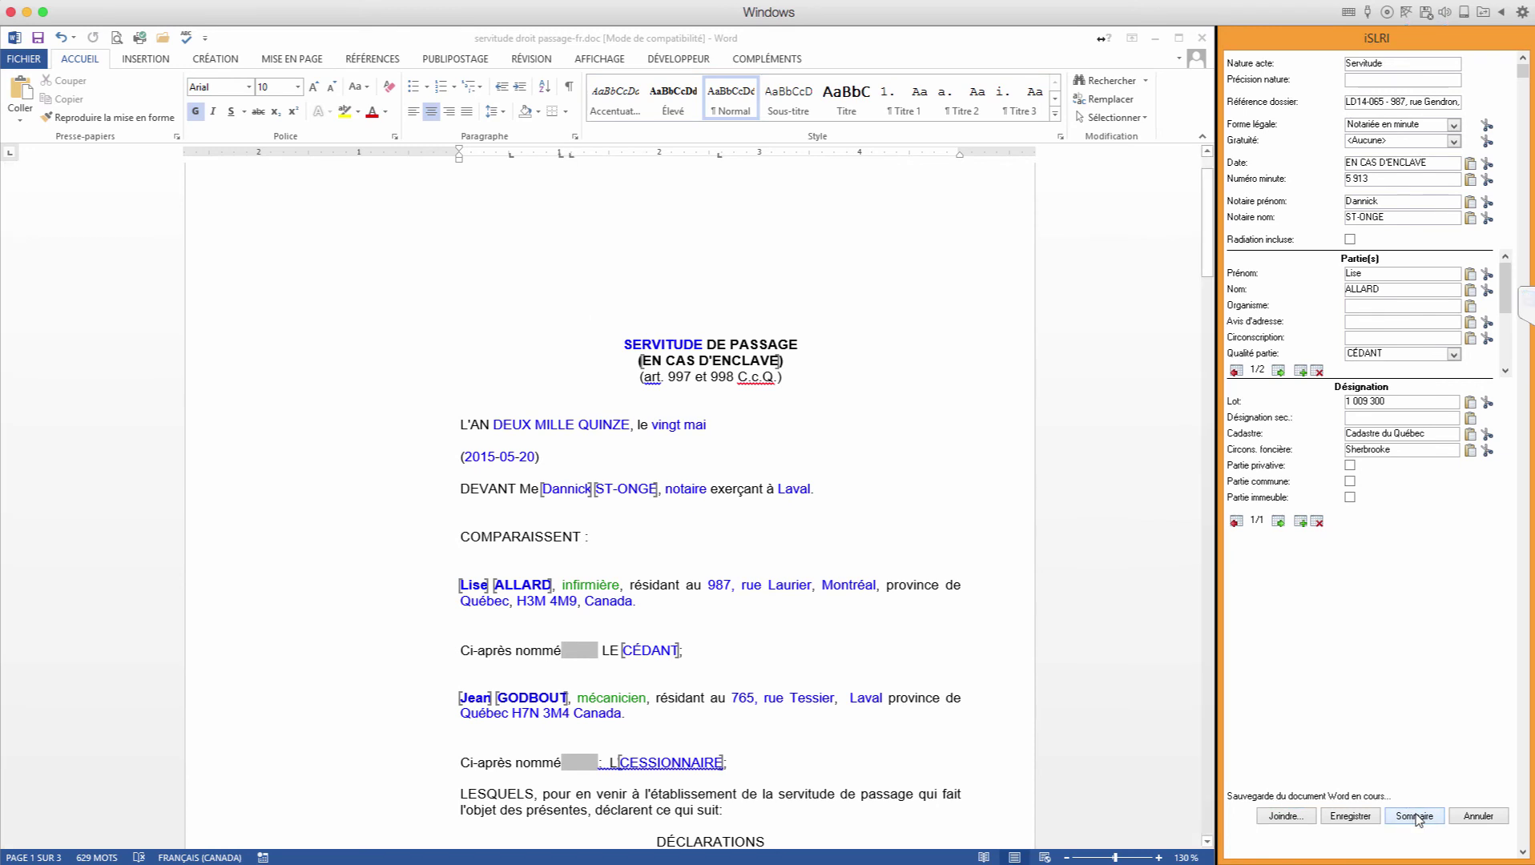
left_click(811, 513)
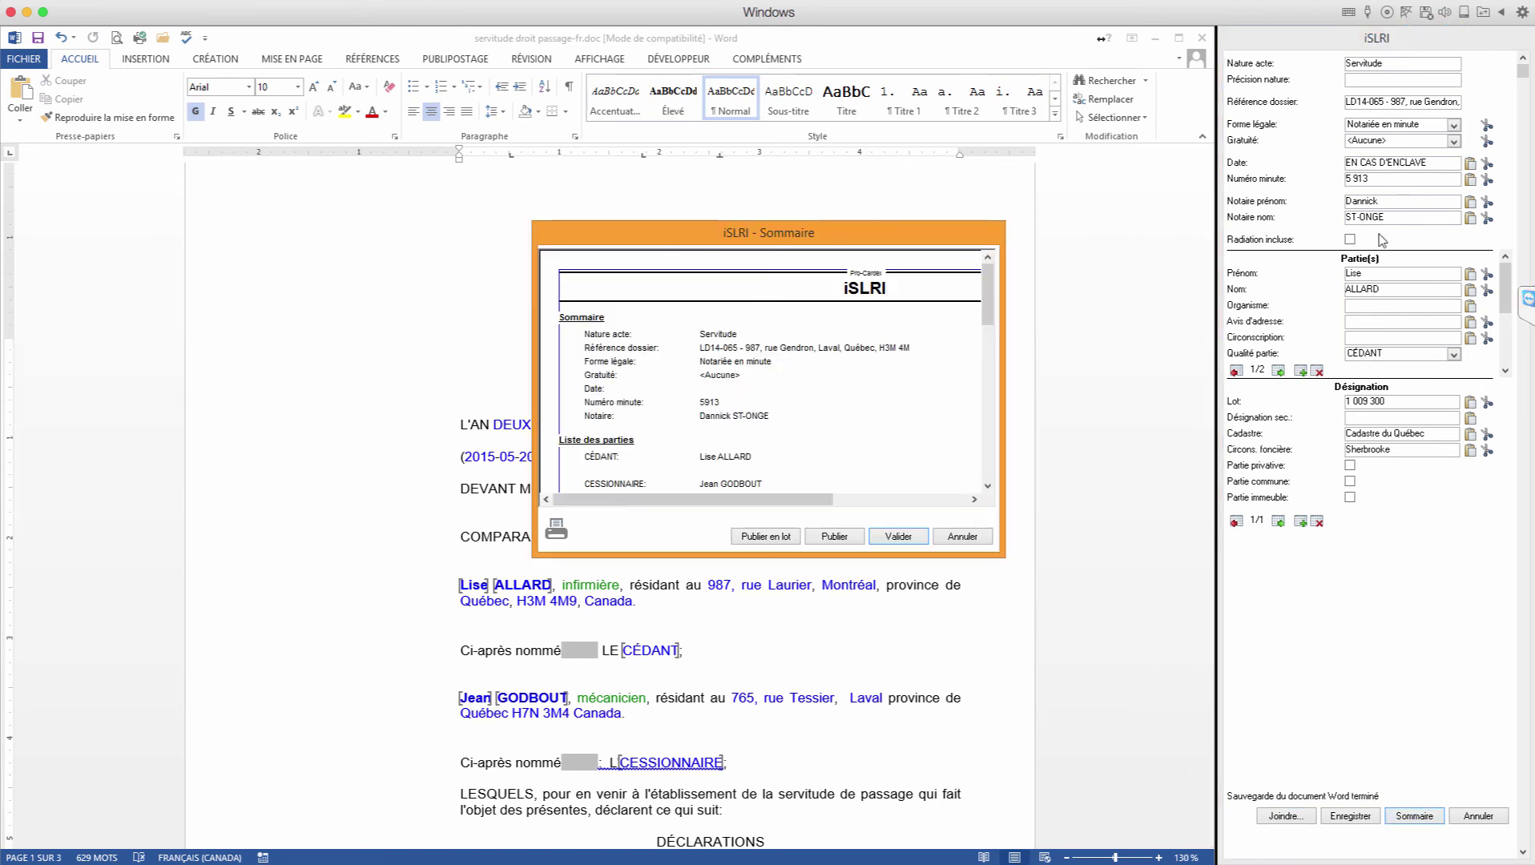
left_click(964, 538)
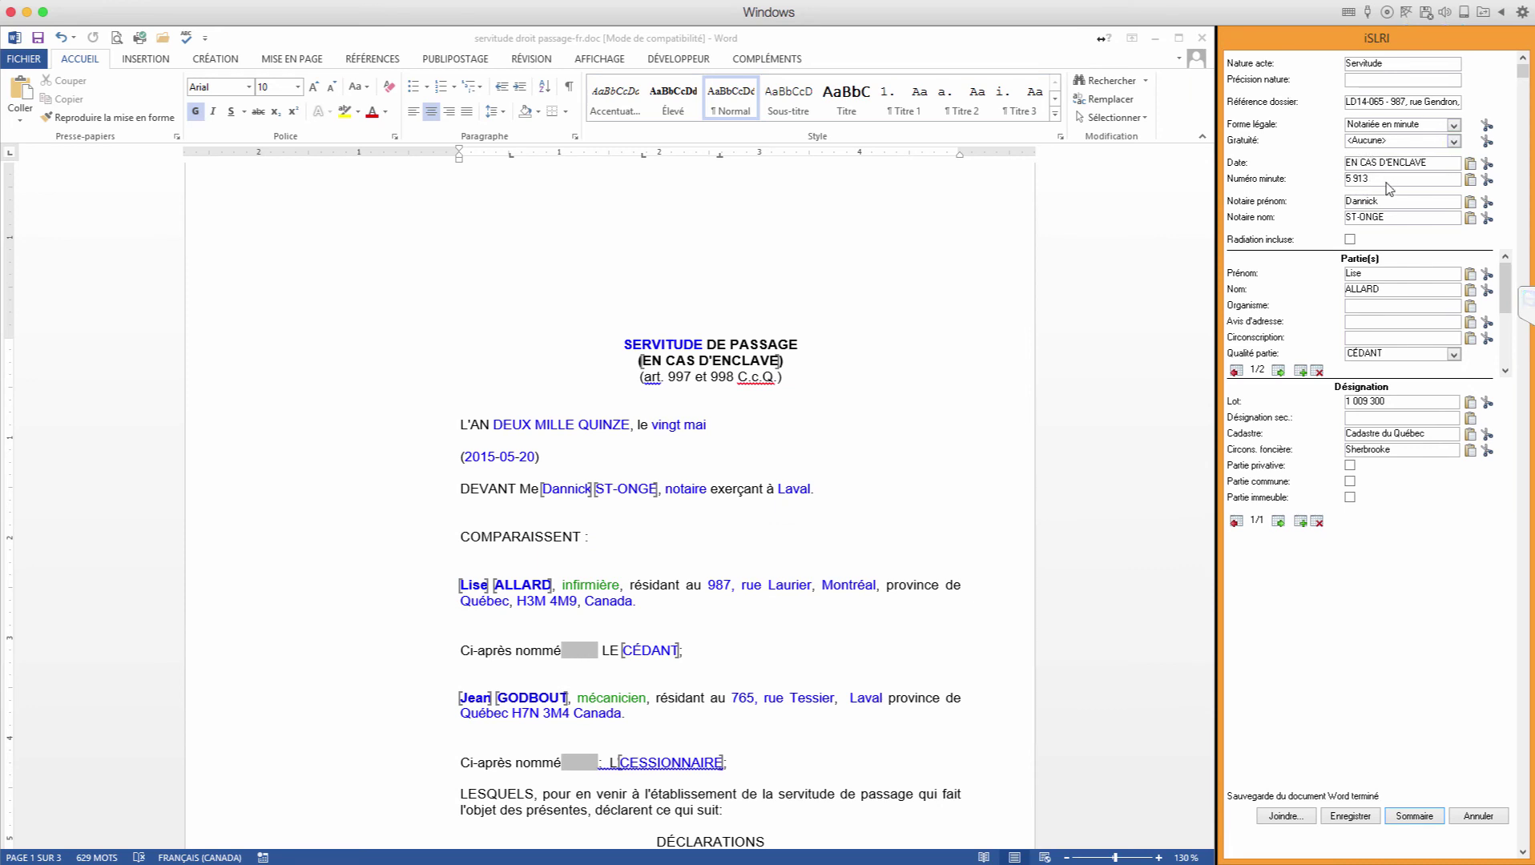
Step: Fill the filing's Date field with the deed's date 2015-05-20
left_click(1366, 165)
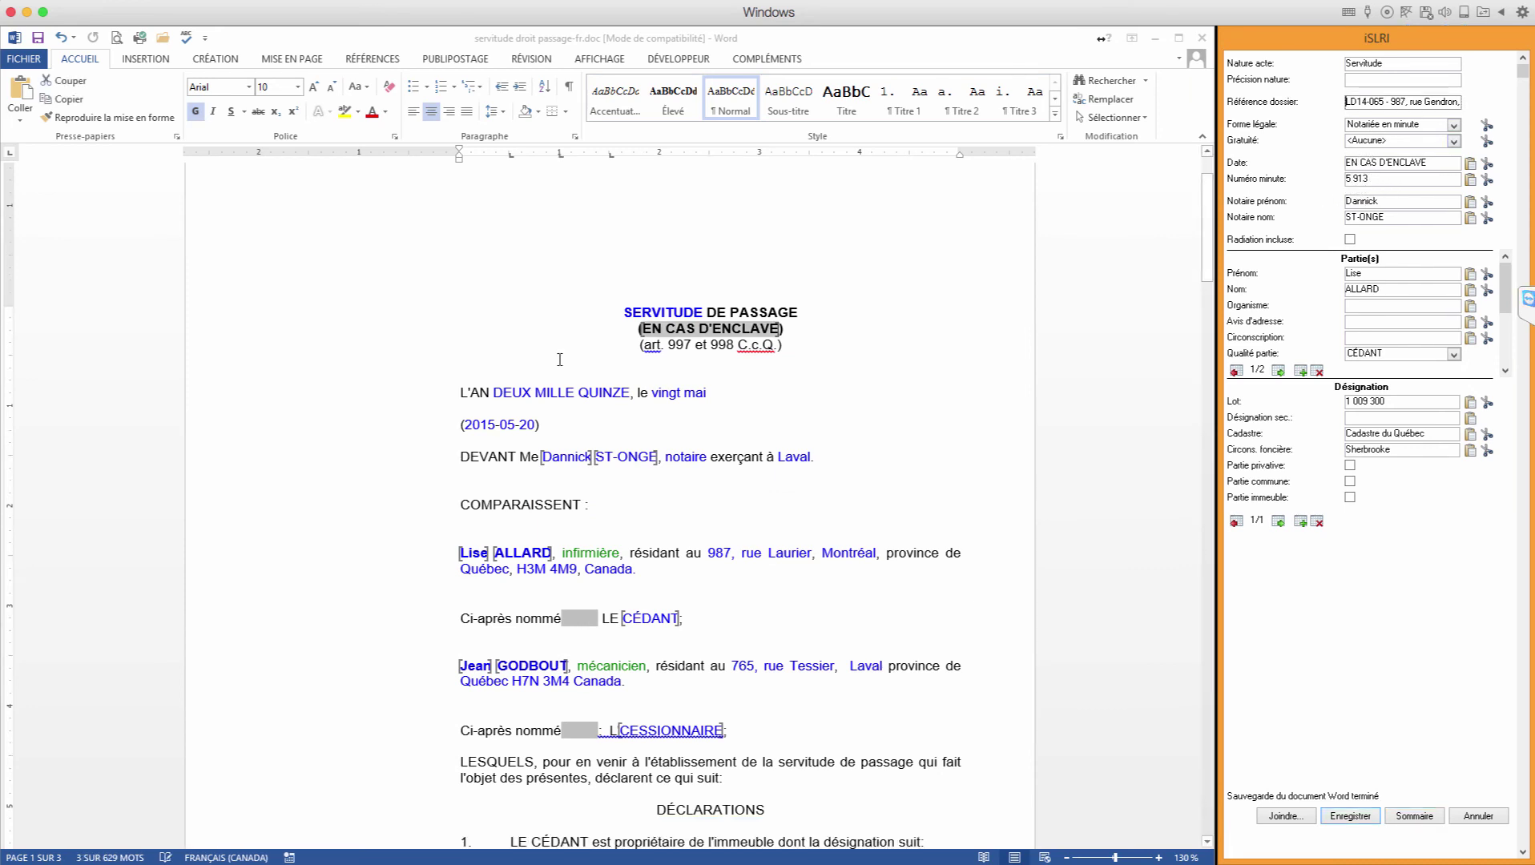
left_click(589, 446)
left_click(474, 426)
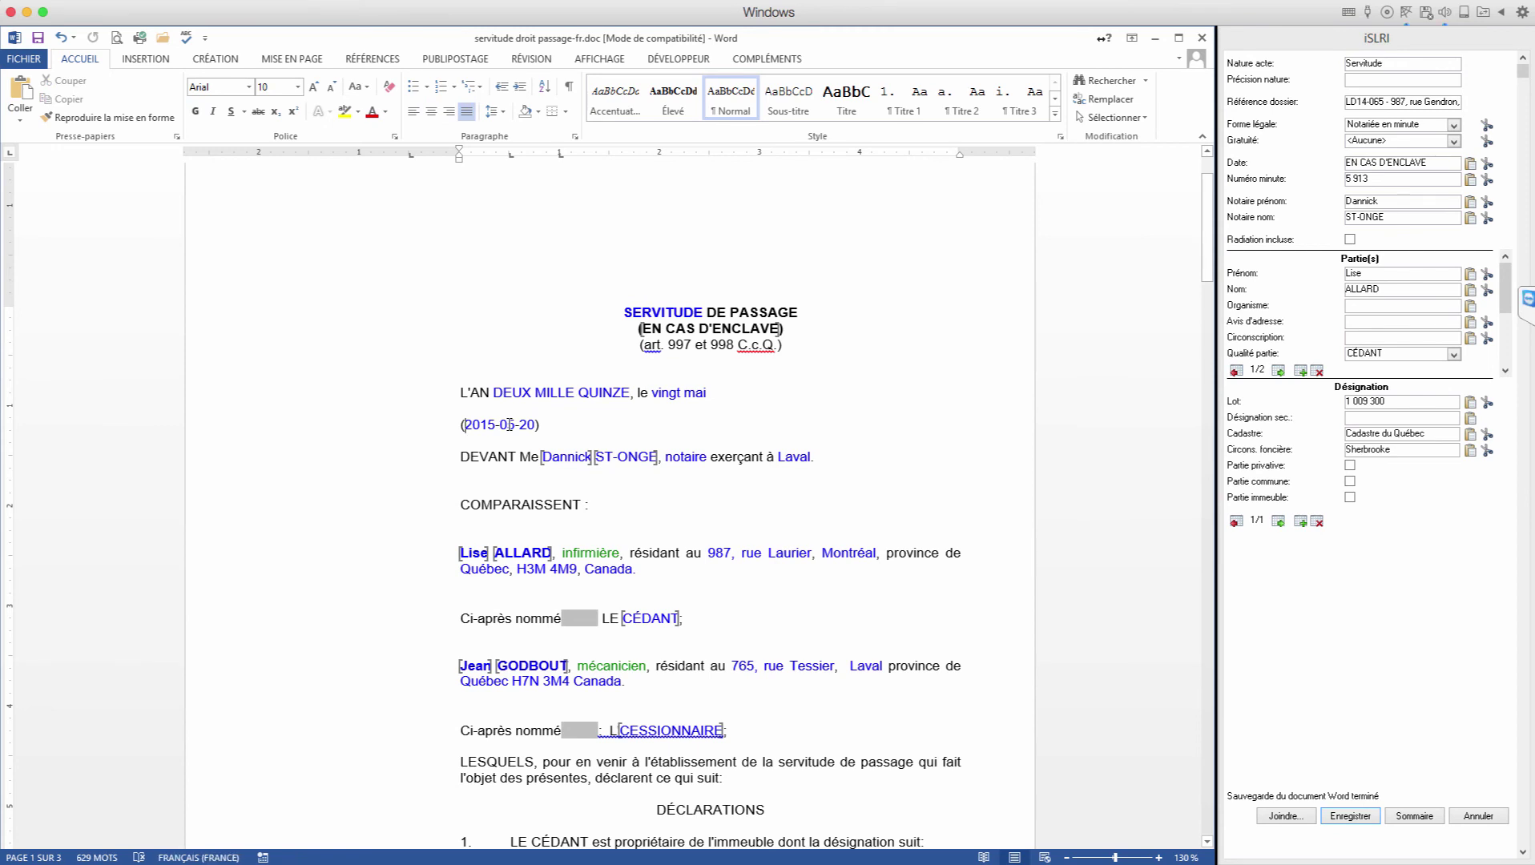
key("shift+Right")
key("shift+Right")
key("shift+Right")
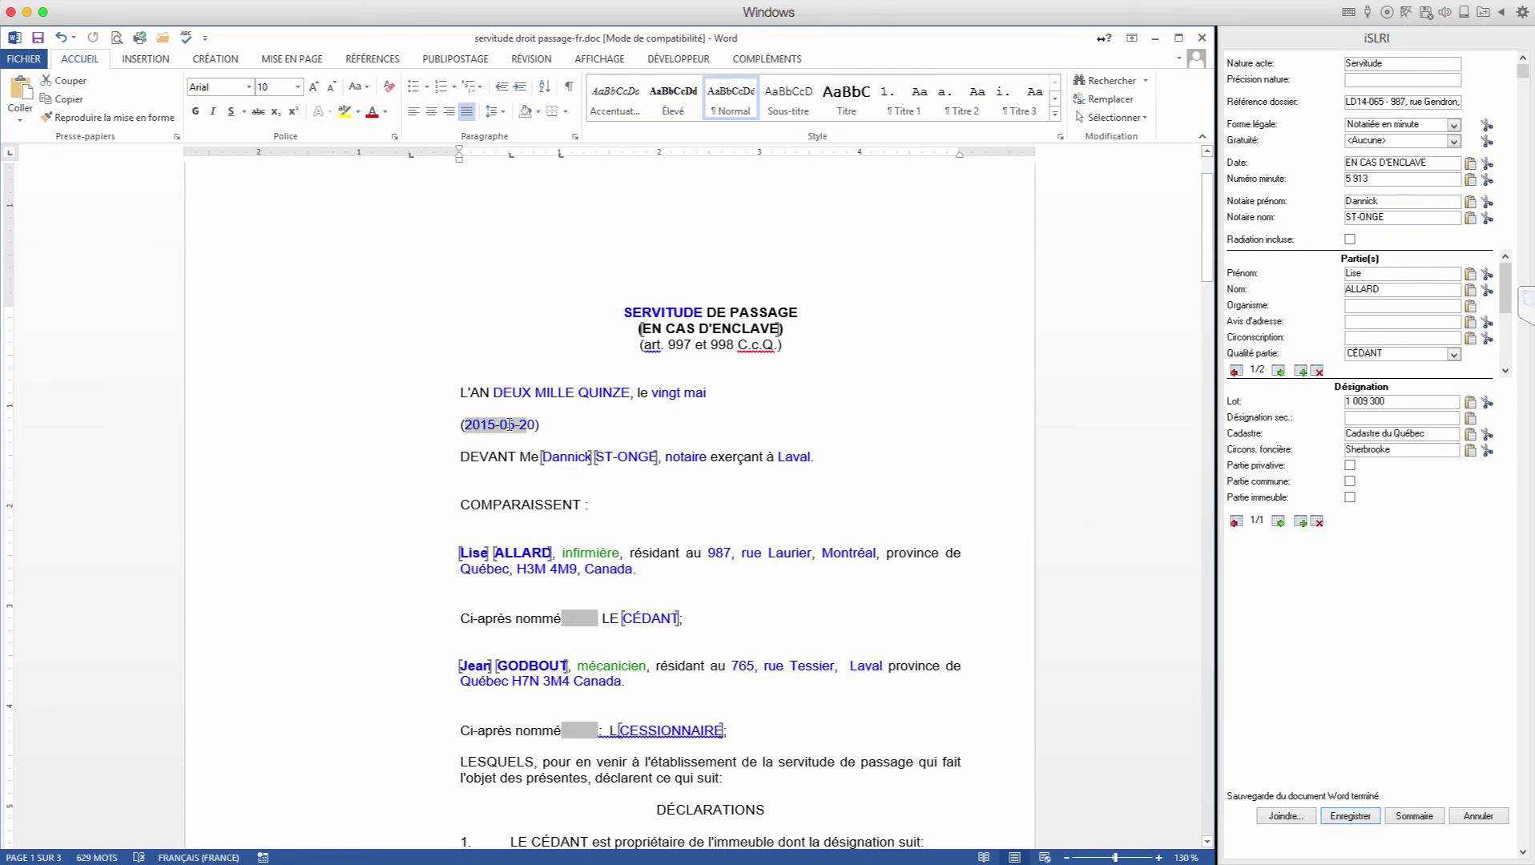
key("shift+Right")
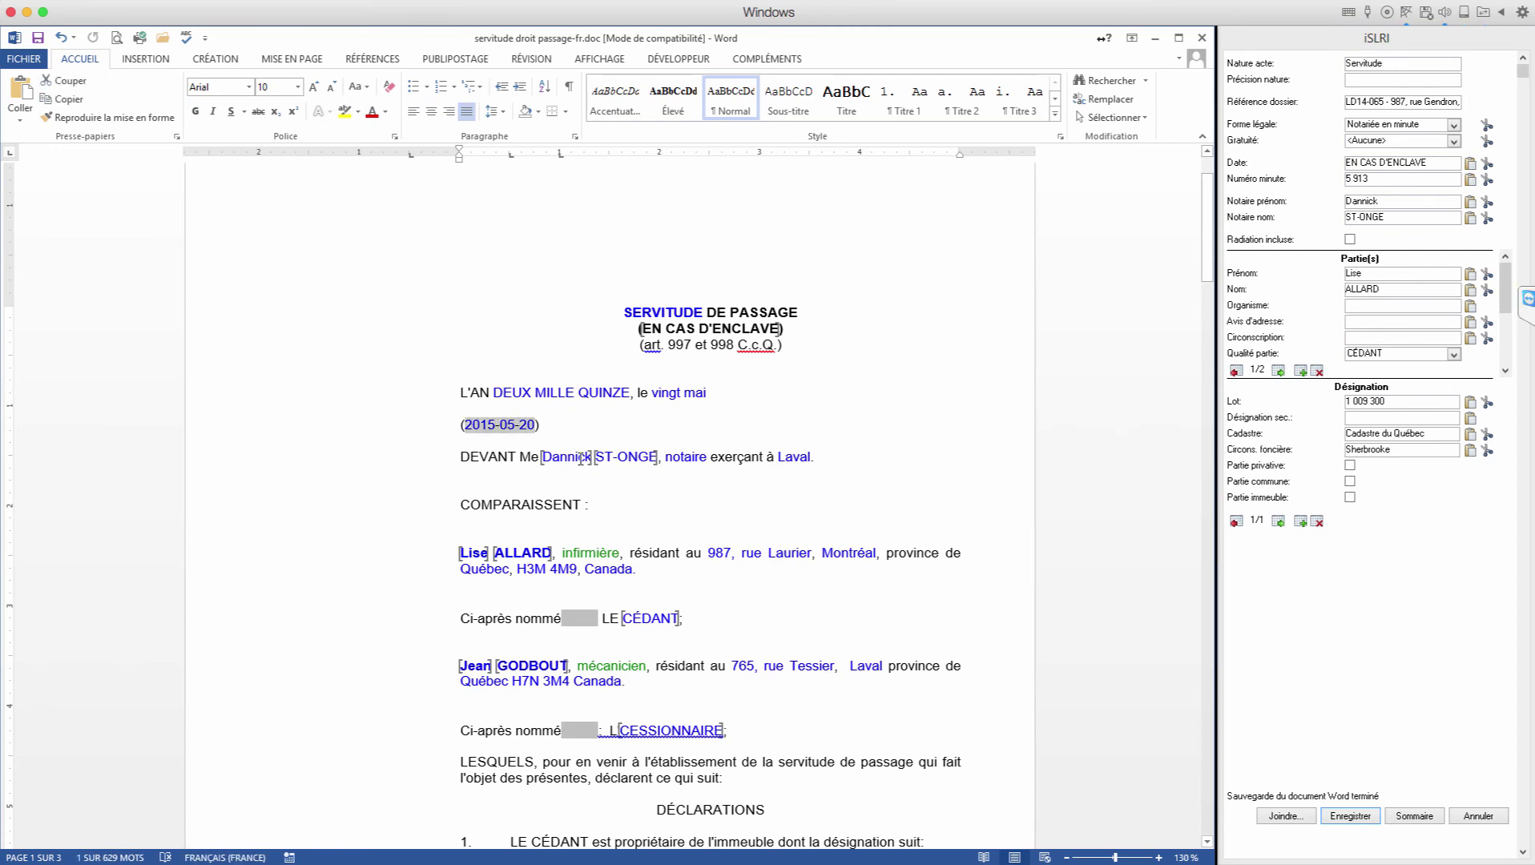
left_click(1471, 165)
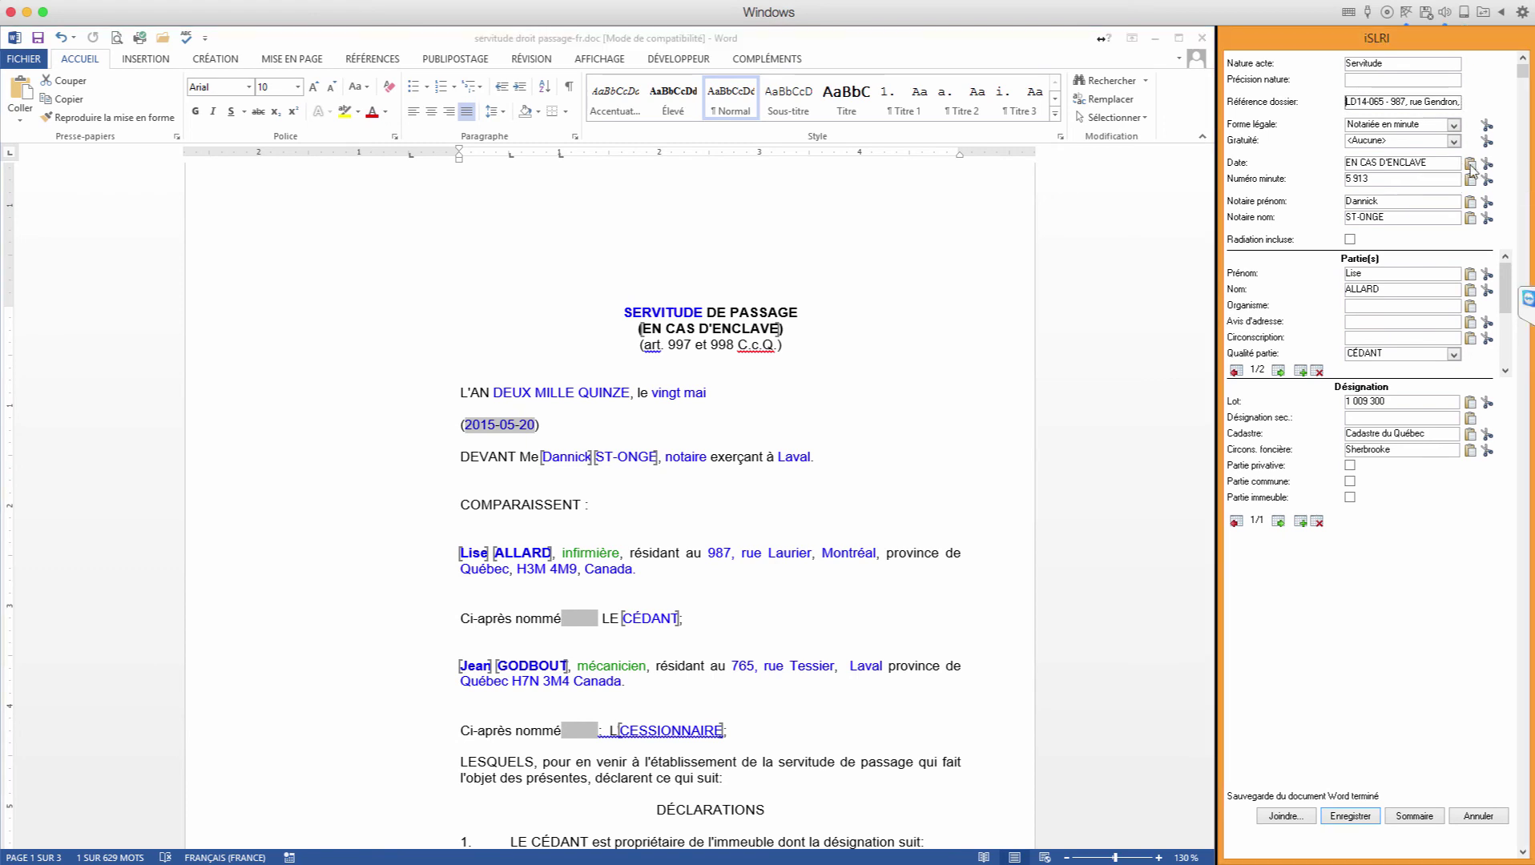
left_click(1472, 165)
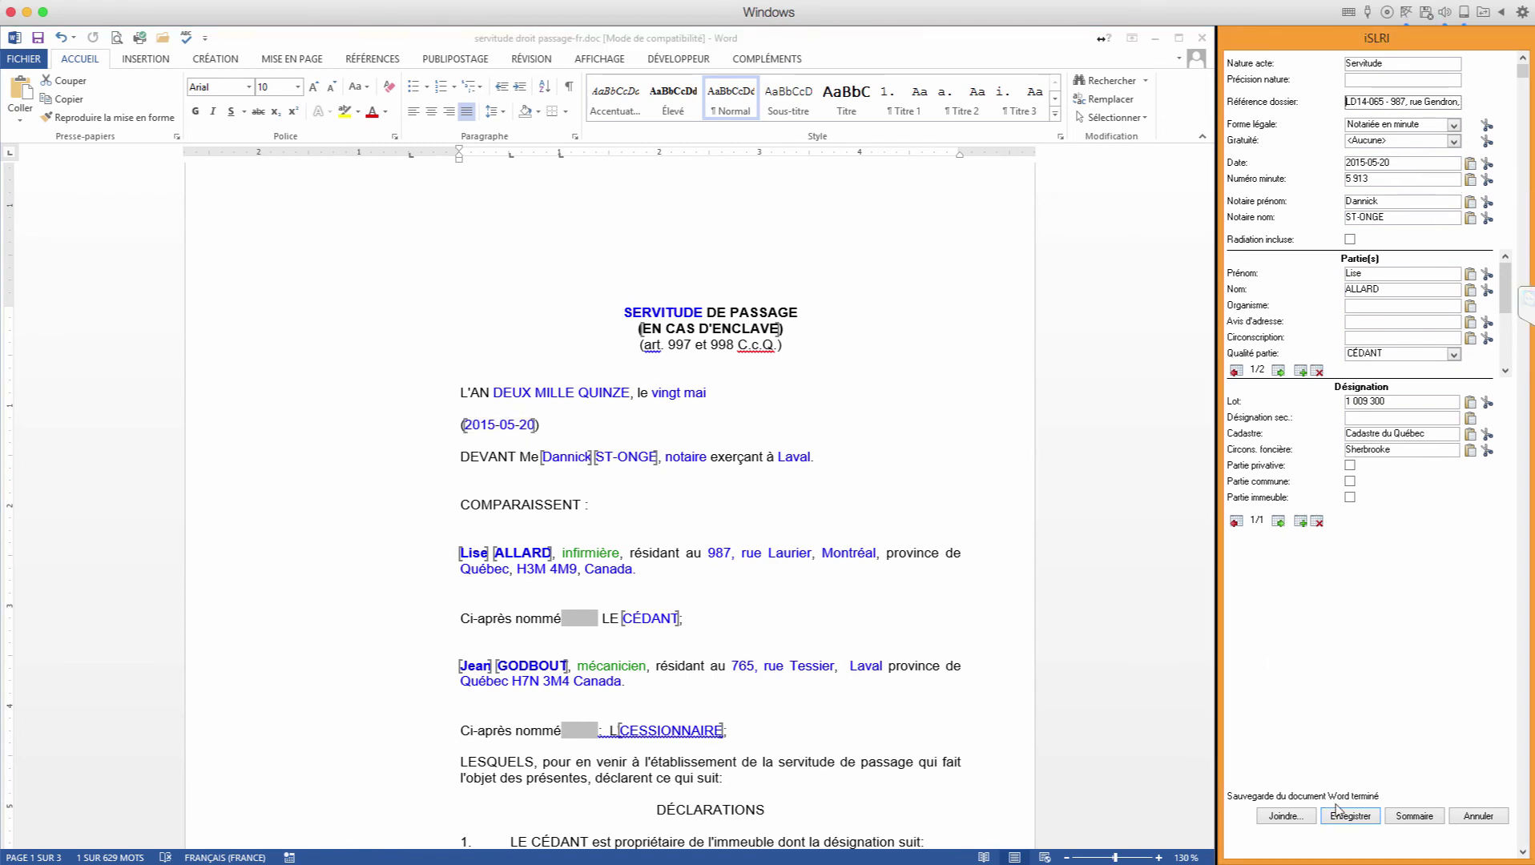
Step: Save the servitude filing for later batch publication and acknowledge the success message
left_click(1417, 816)
left_click(781, 537)
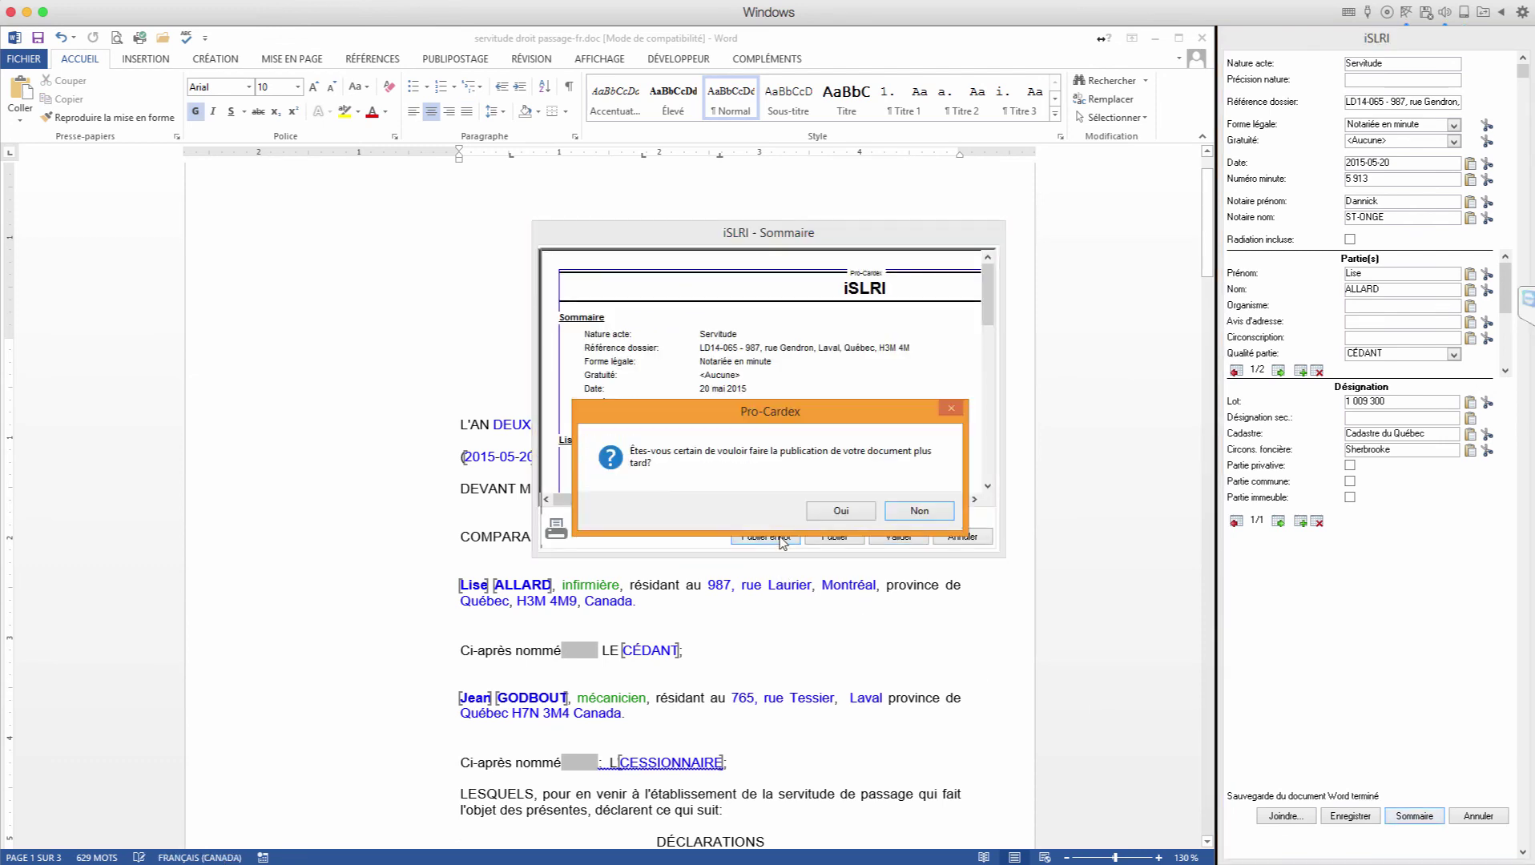
left_click(838, 513)
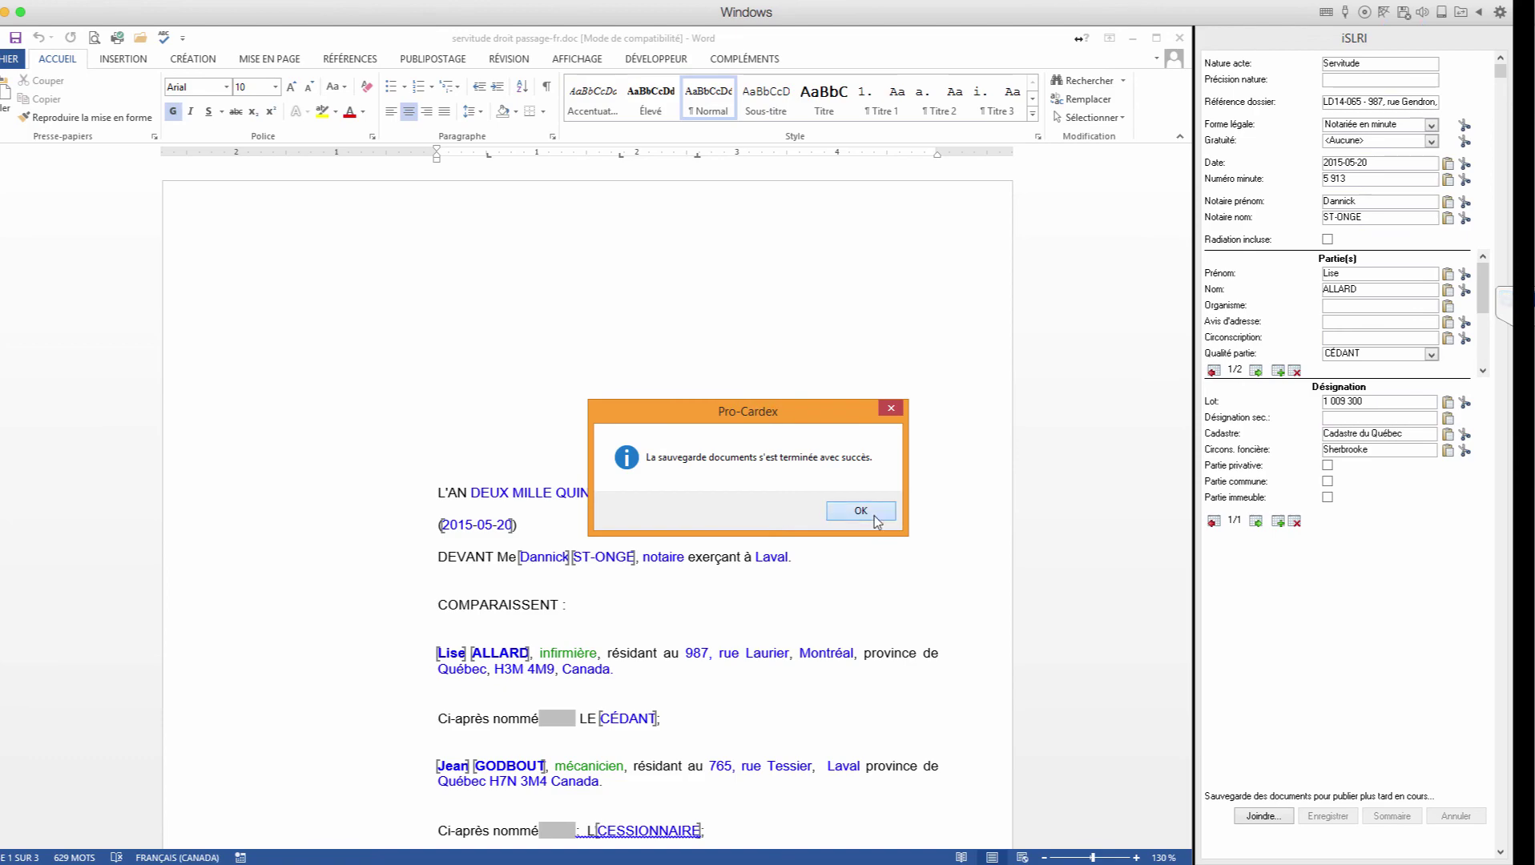
left_click(881, 513)
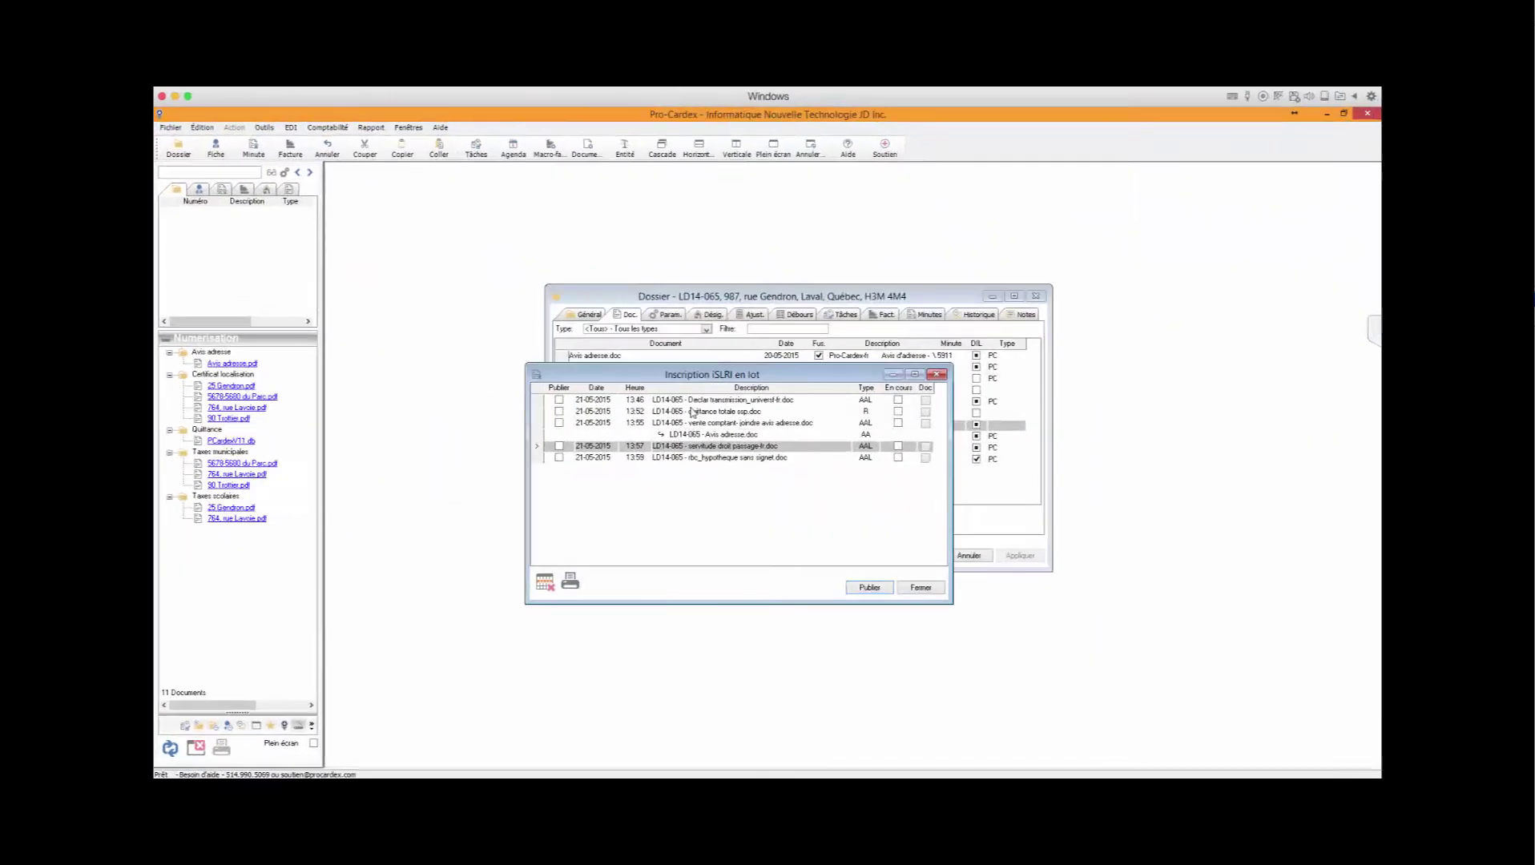
Step: Tick Publier for the 13:46 transmission declaration and 13:57 servitude rows, then start publishing
left_click(702, 456)
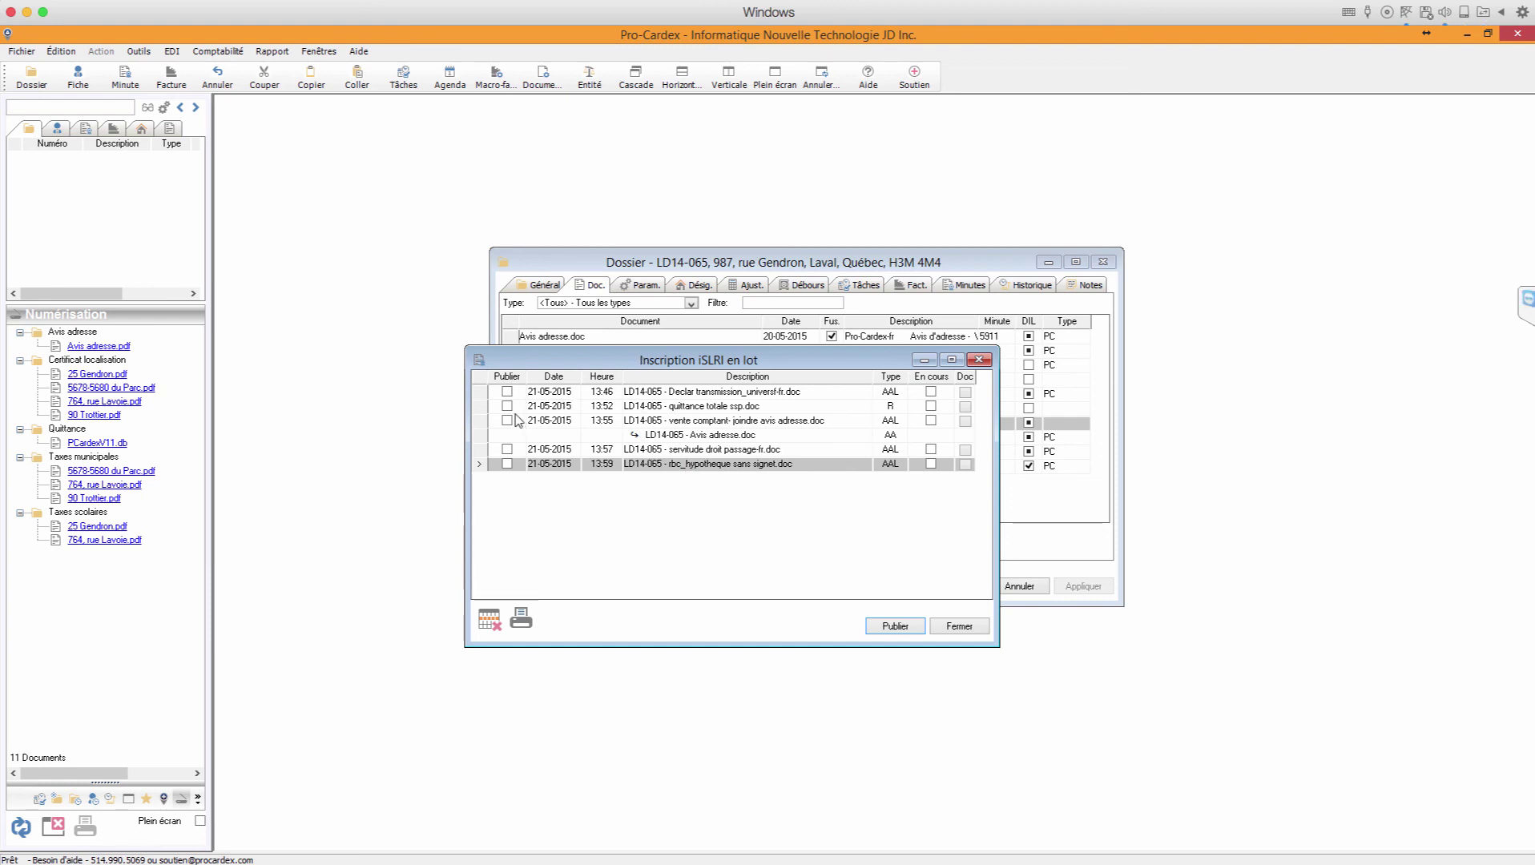
left_click(507, 392)
left_click(507, 449)
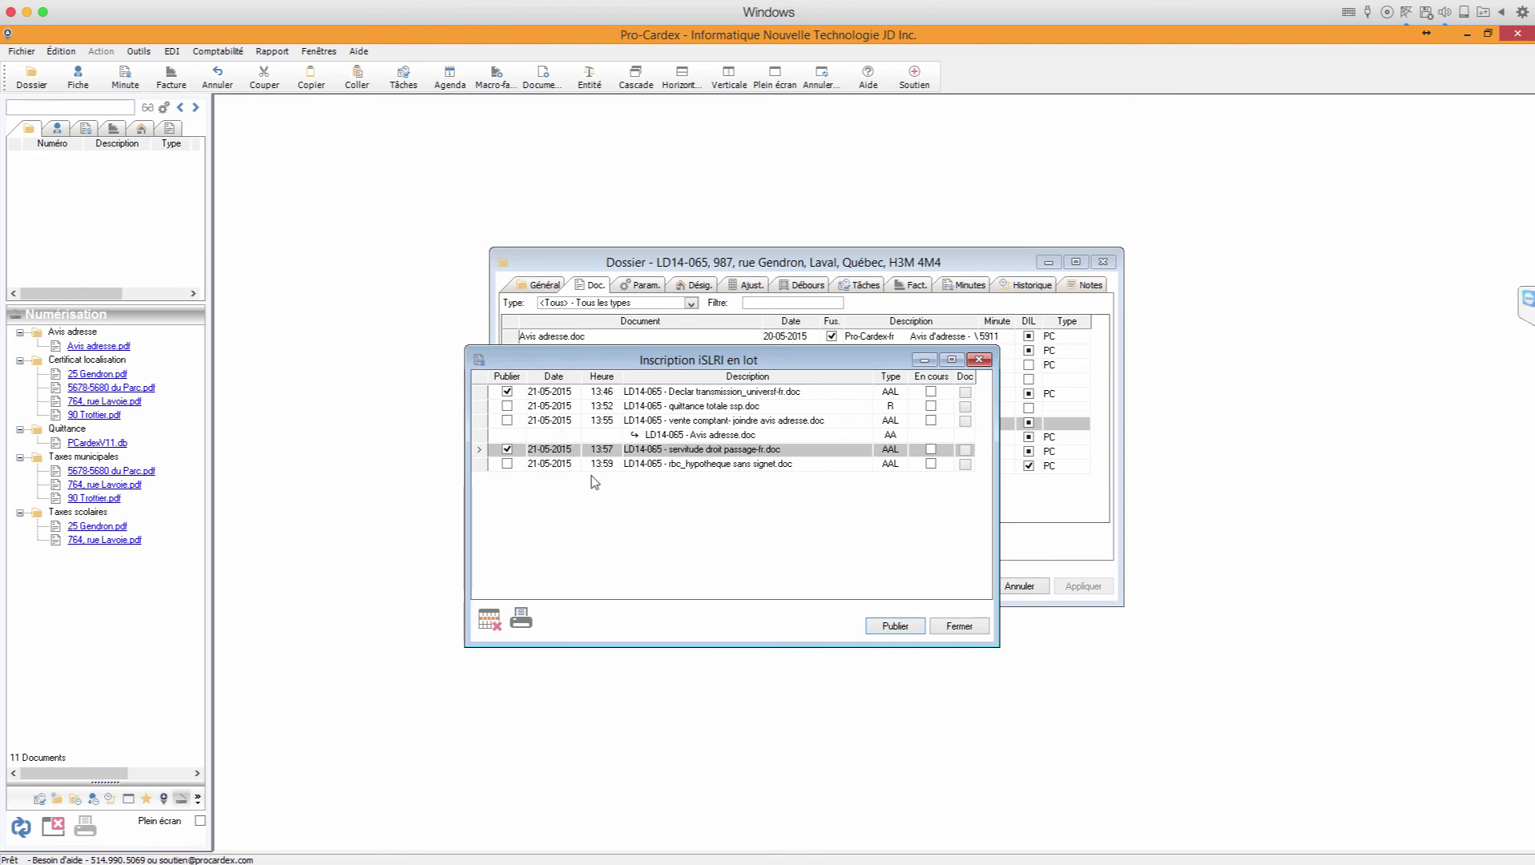
left_click(895, 627)
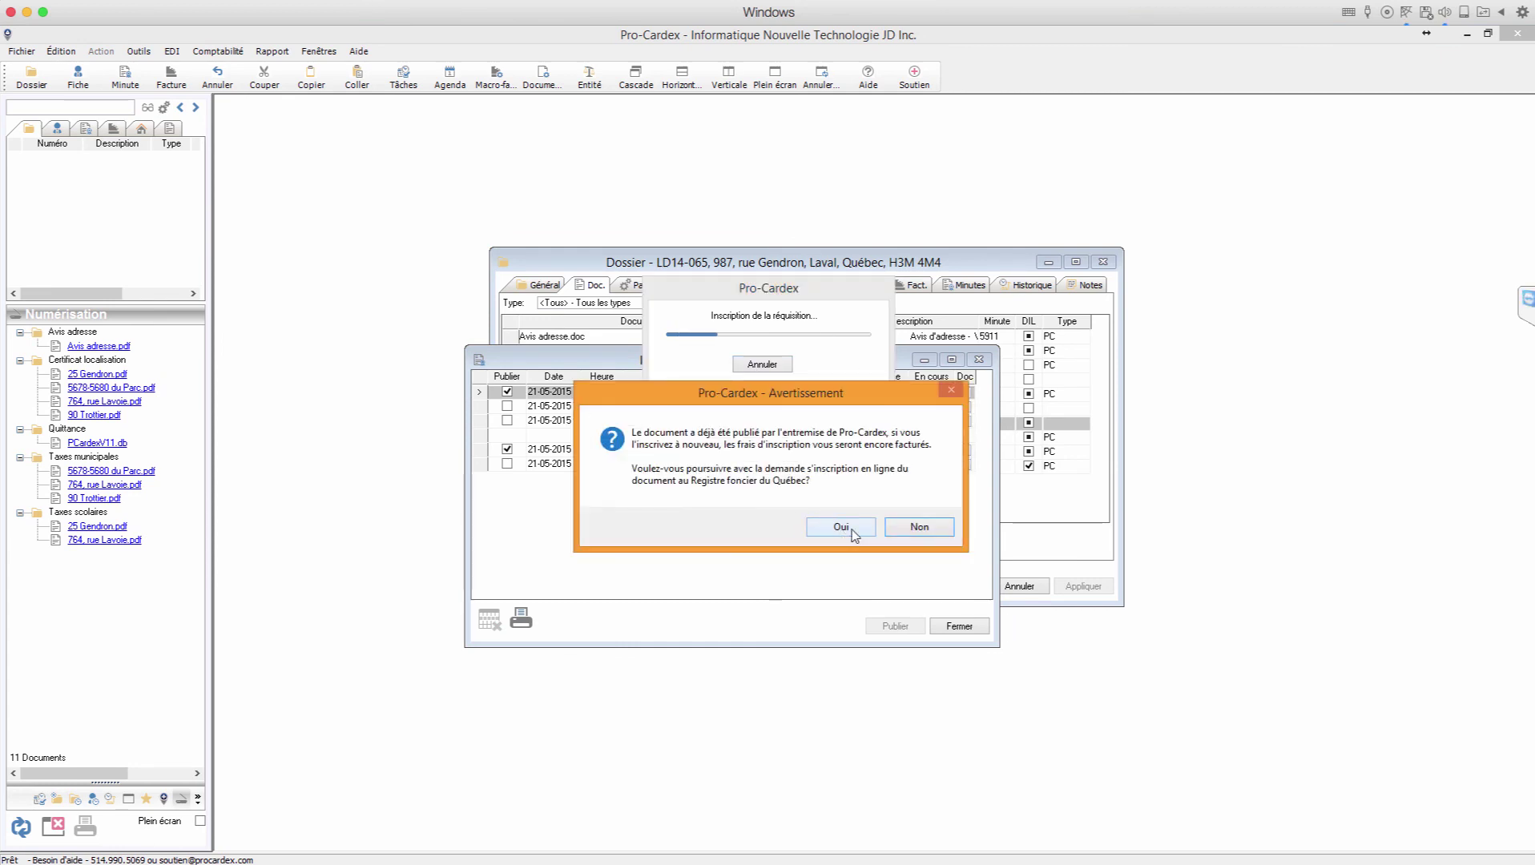
Step: Accept the fee warning, log in with the Entrust password, finish publishing, then open the Publication - iSLRI help topic
left_click(850, 529)
left_click_drag(801, 326, 1097, 385)
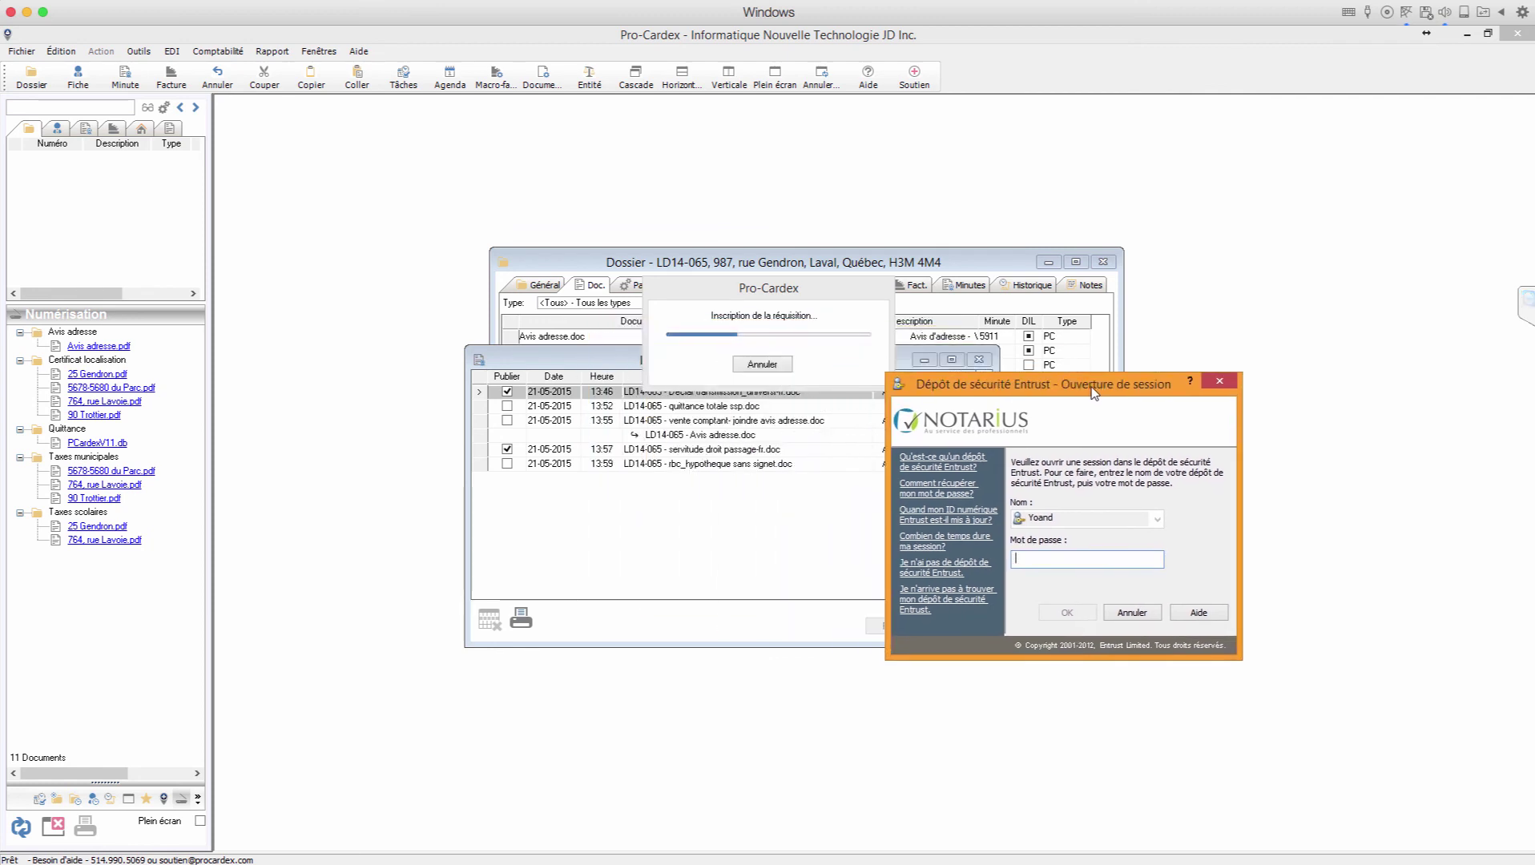
type("•••••••••")
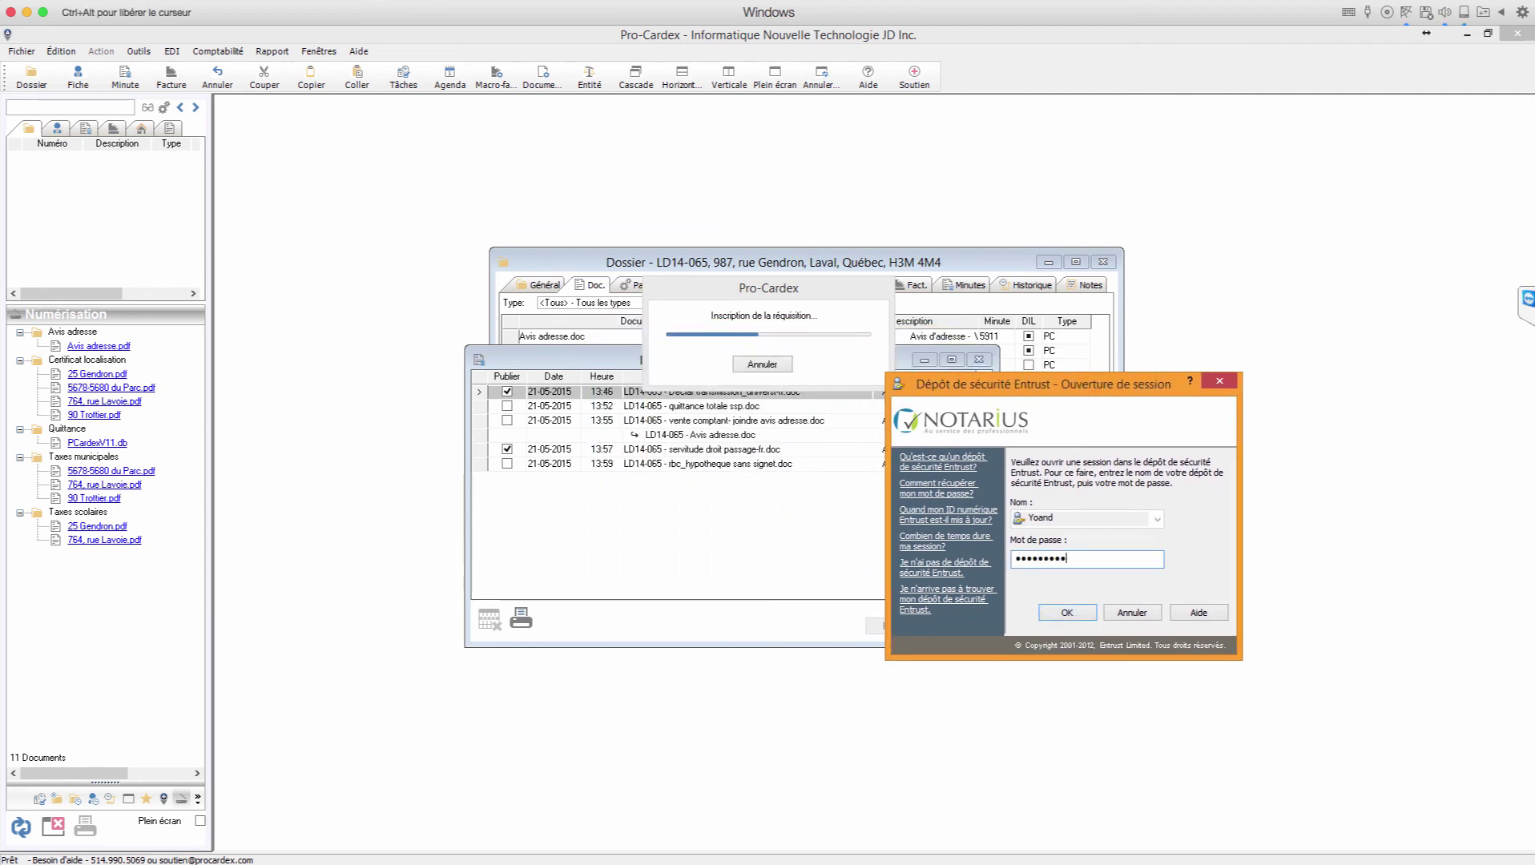
type("•••")
key("Return")
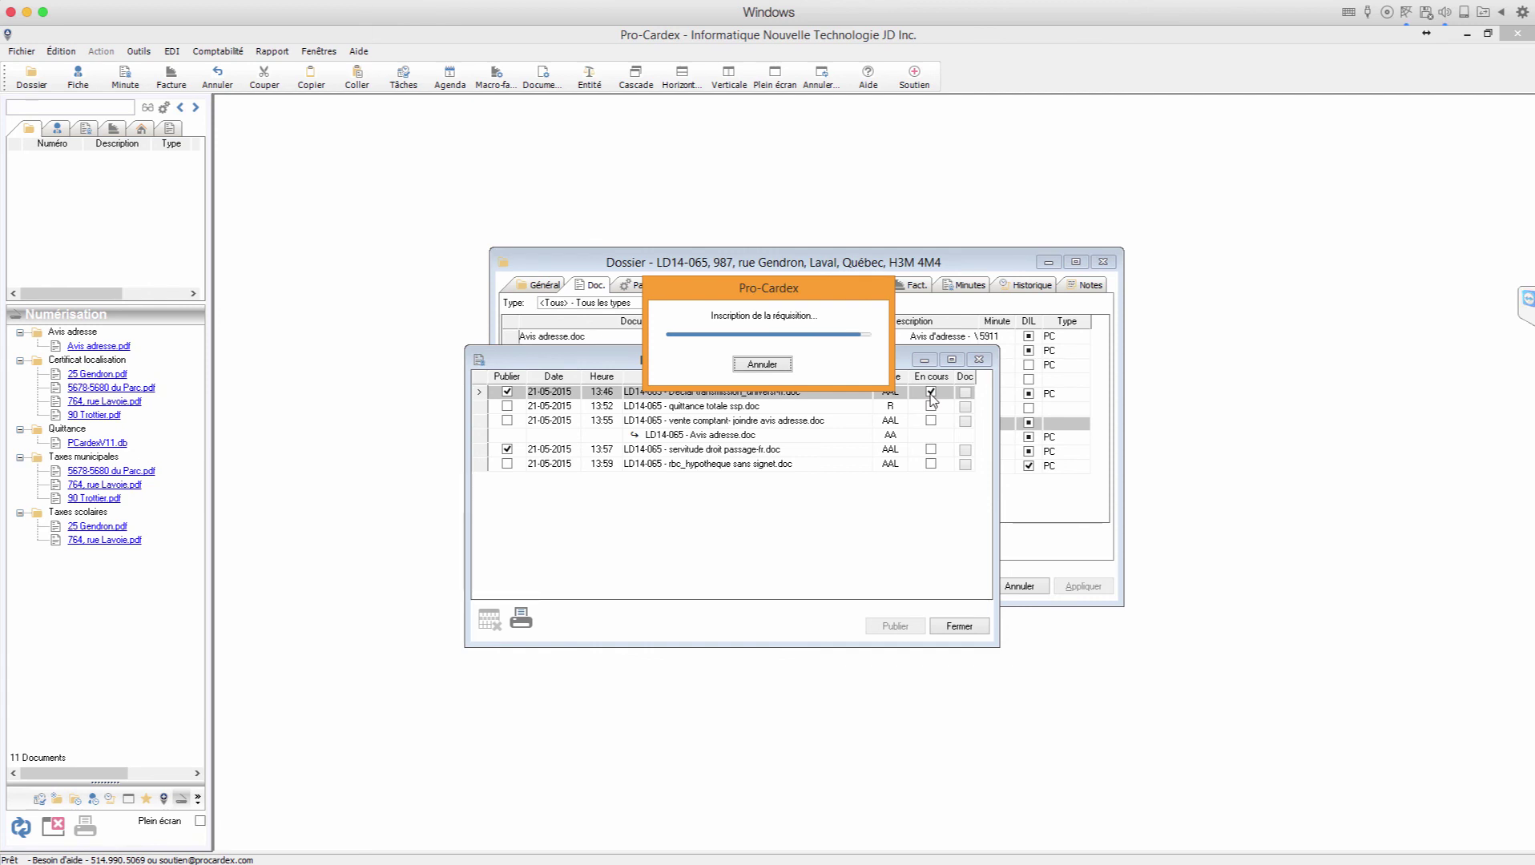
left_click(916, 510)
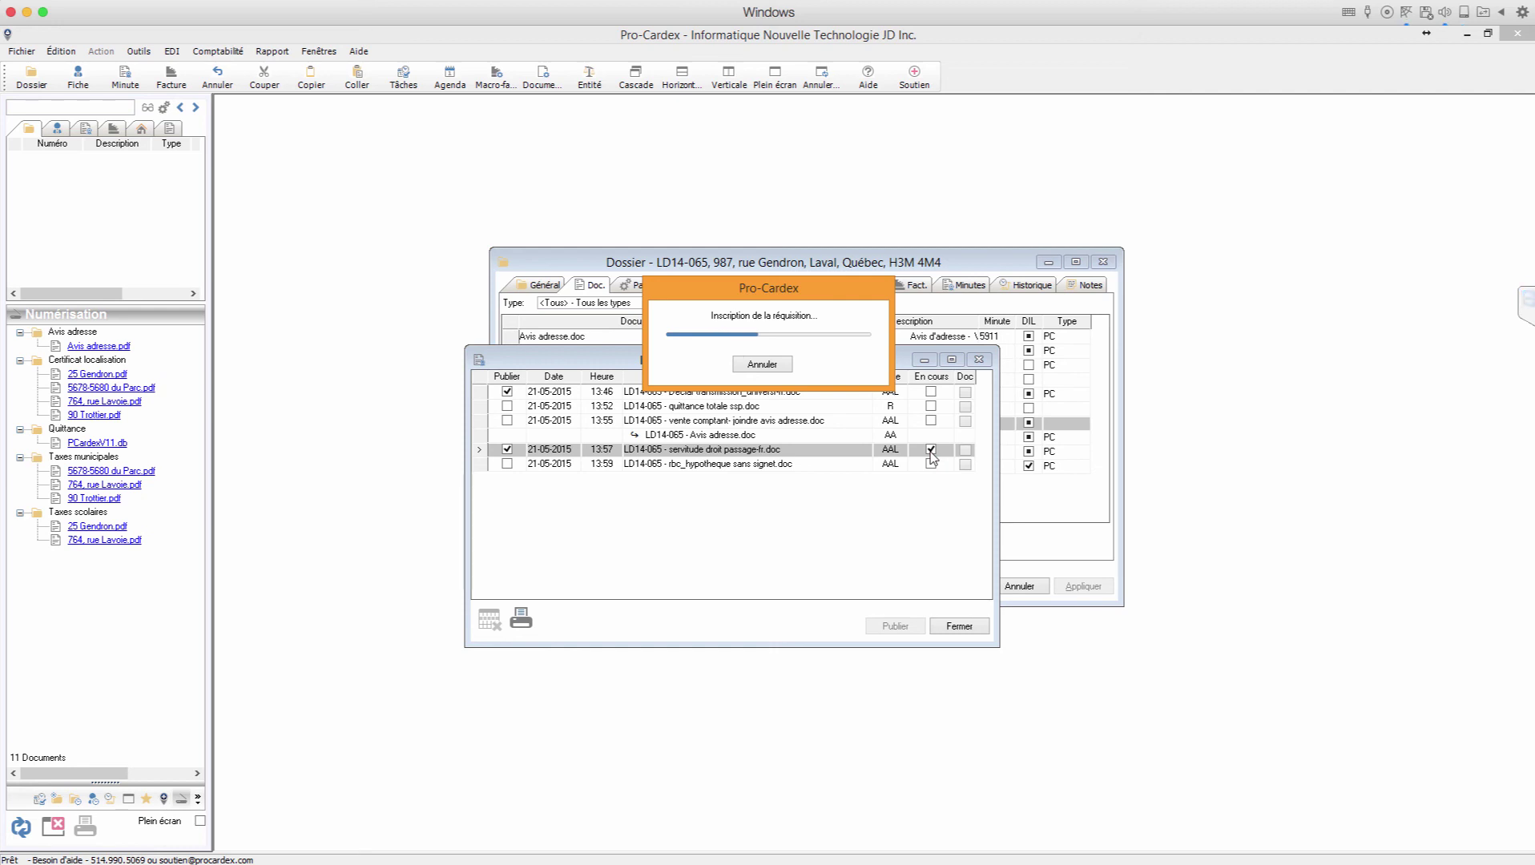
left_click(921, 513)
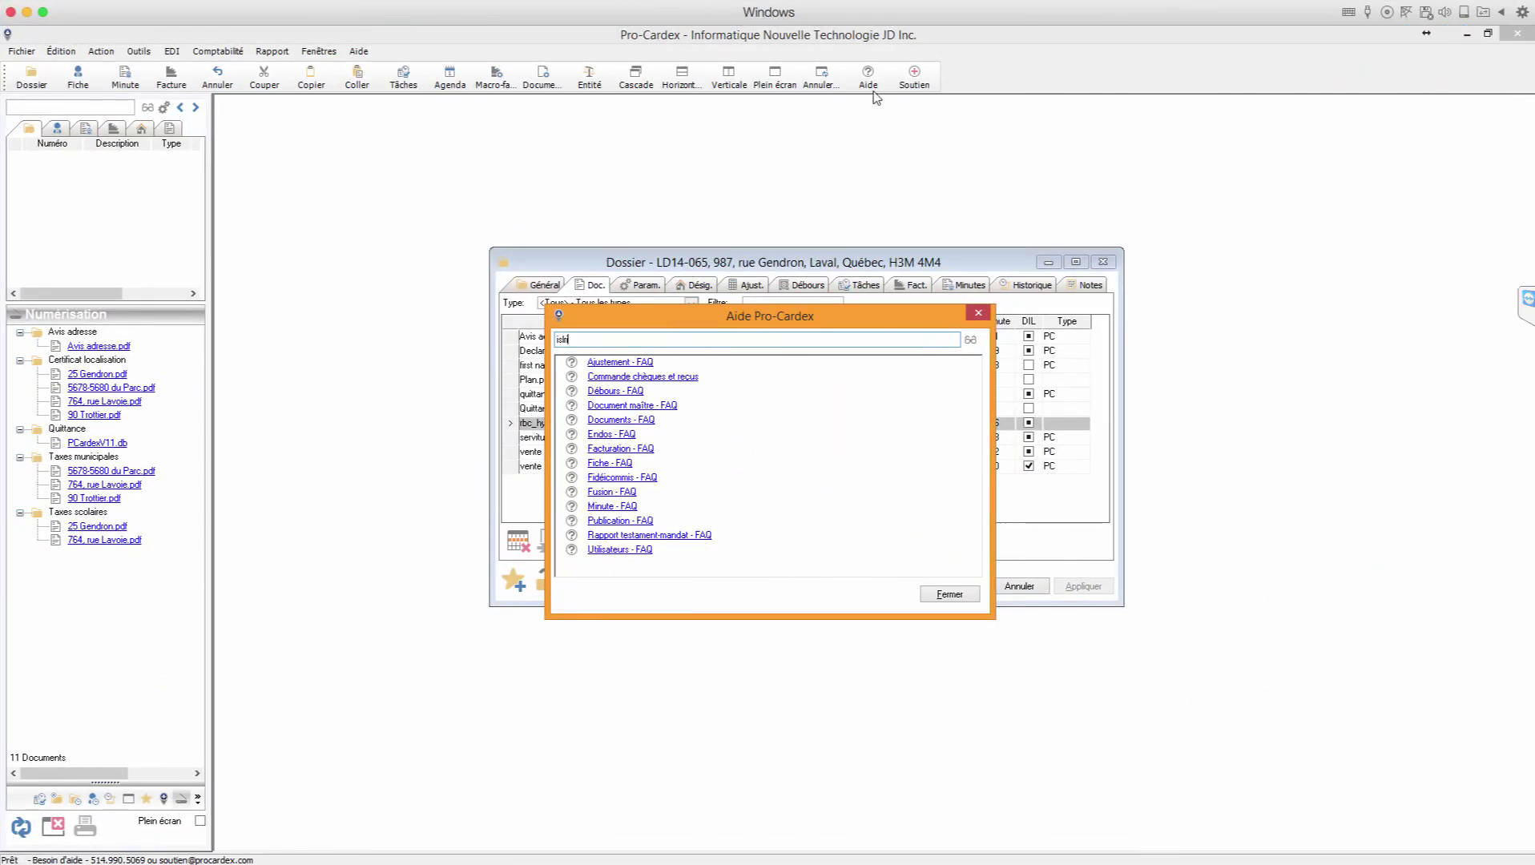
left_click(971, 340)
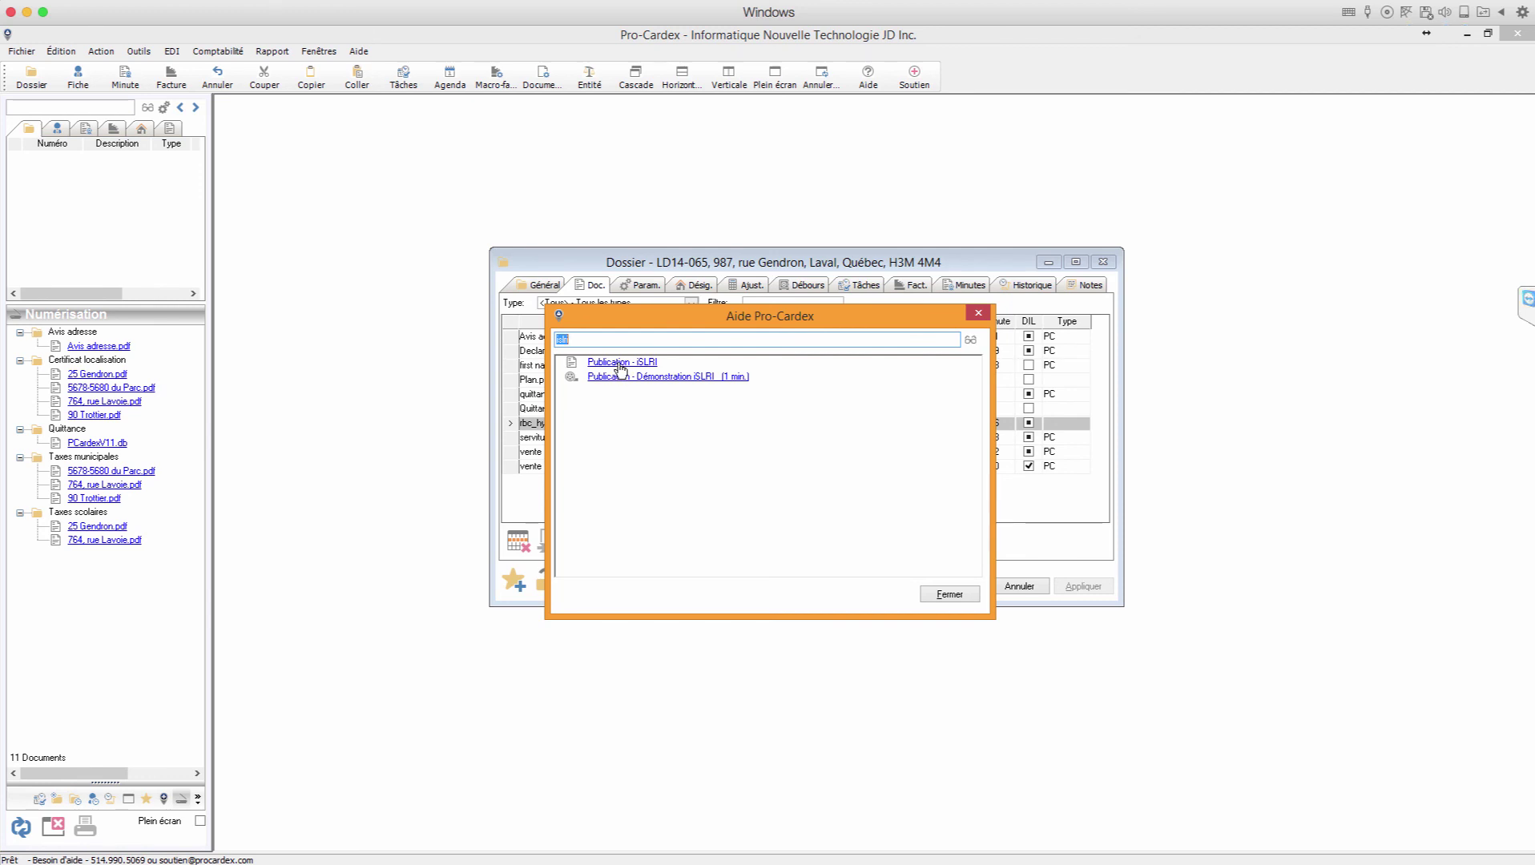
left_click(620, 365)
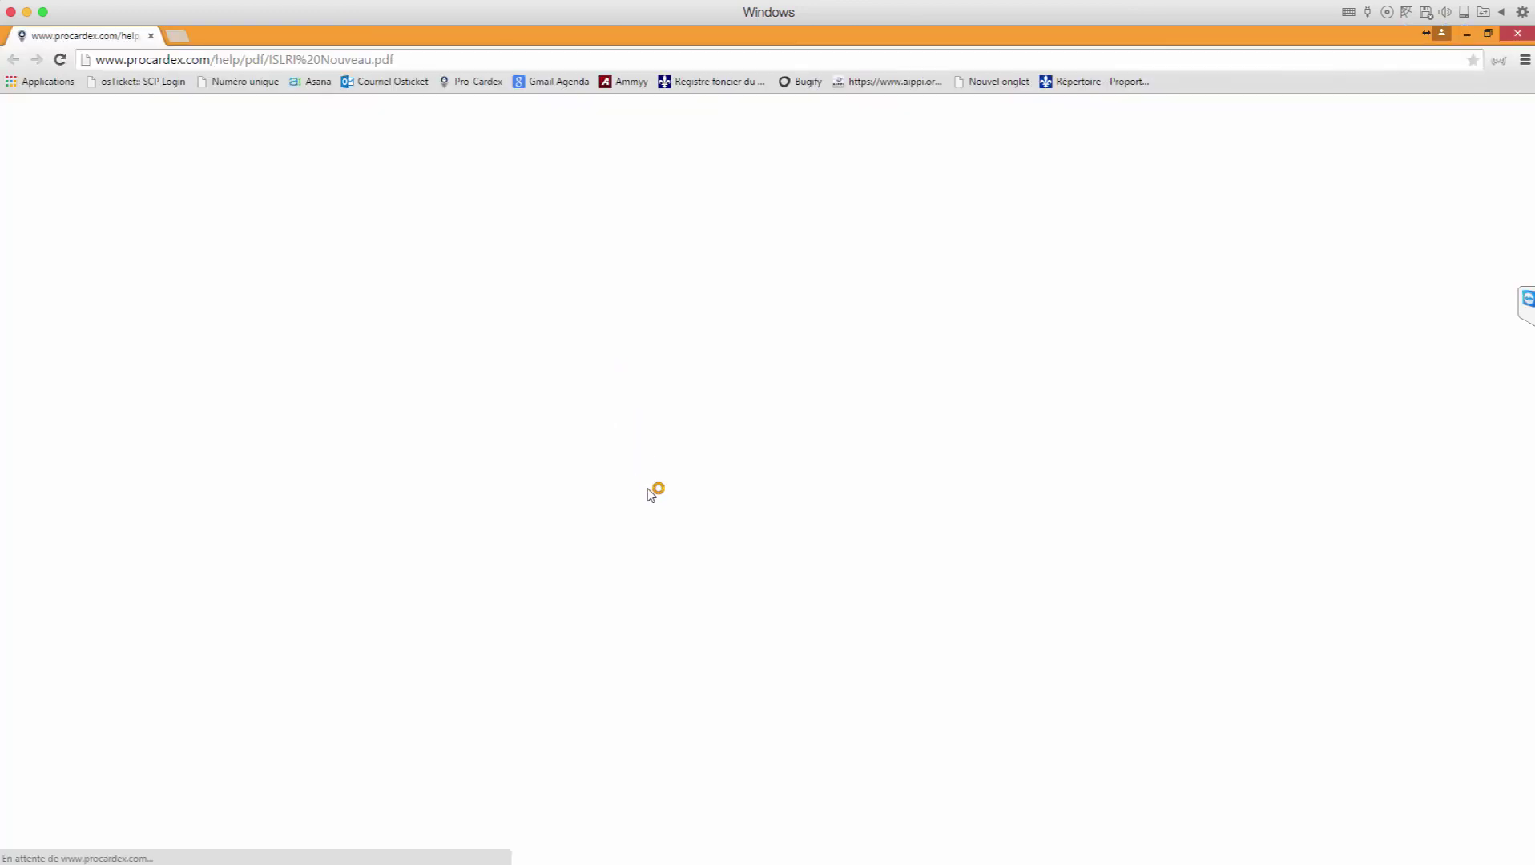